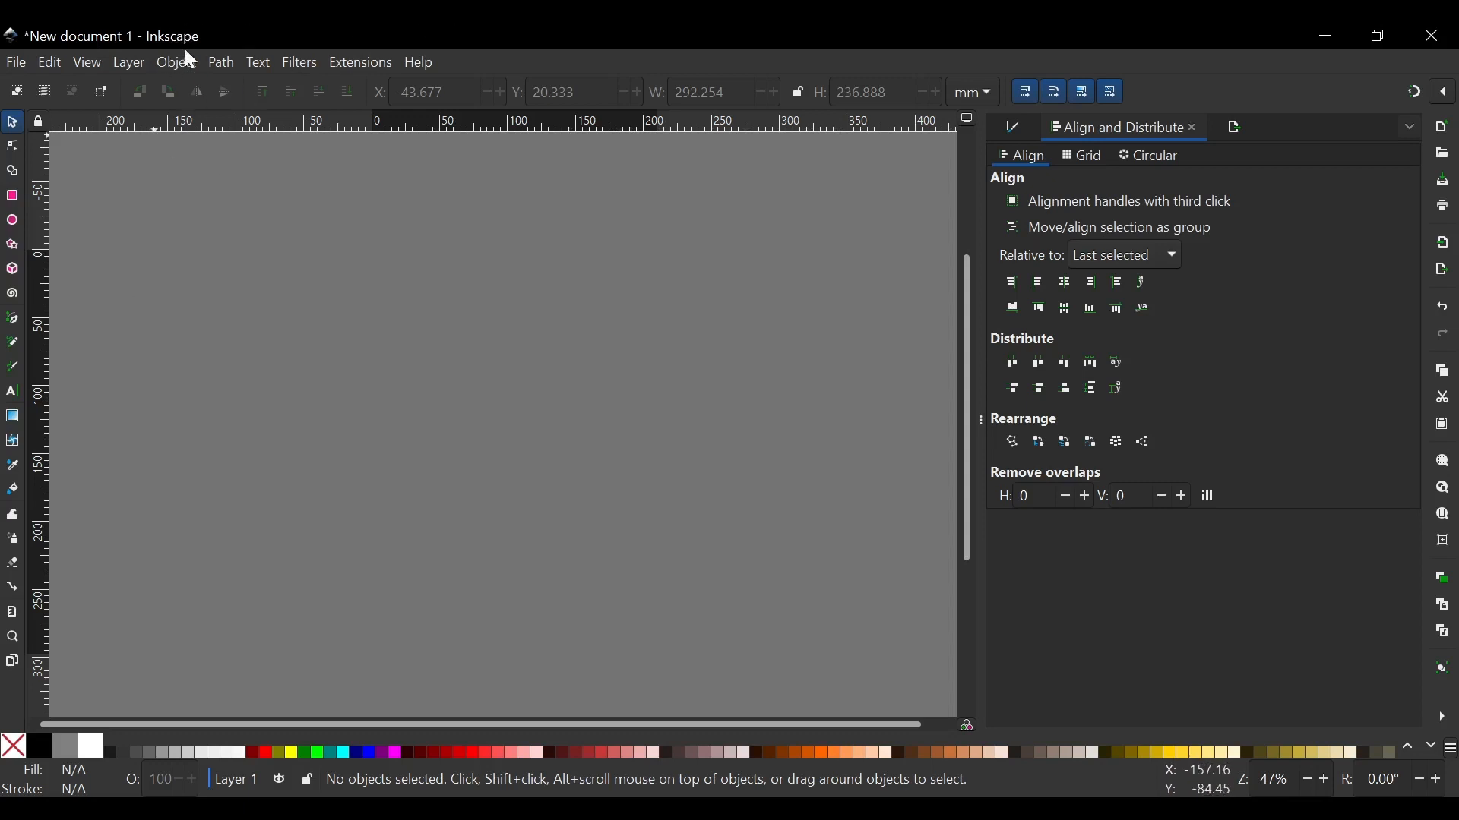
Open the Align and Distribute dialog for the empty document.
{"action": "left_click", "coordinate": [184, 67]}
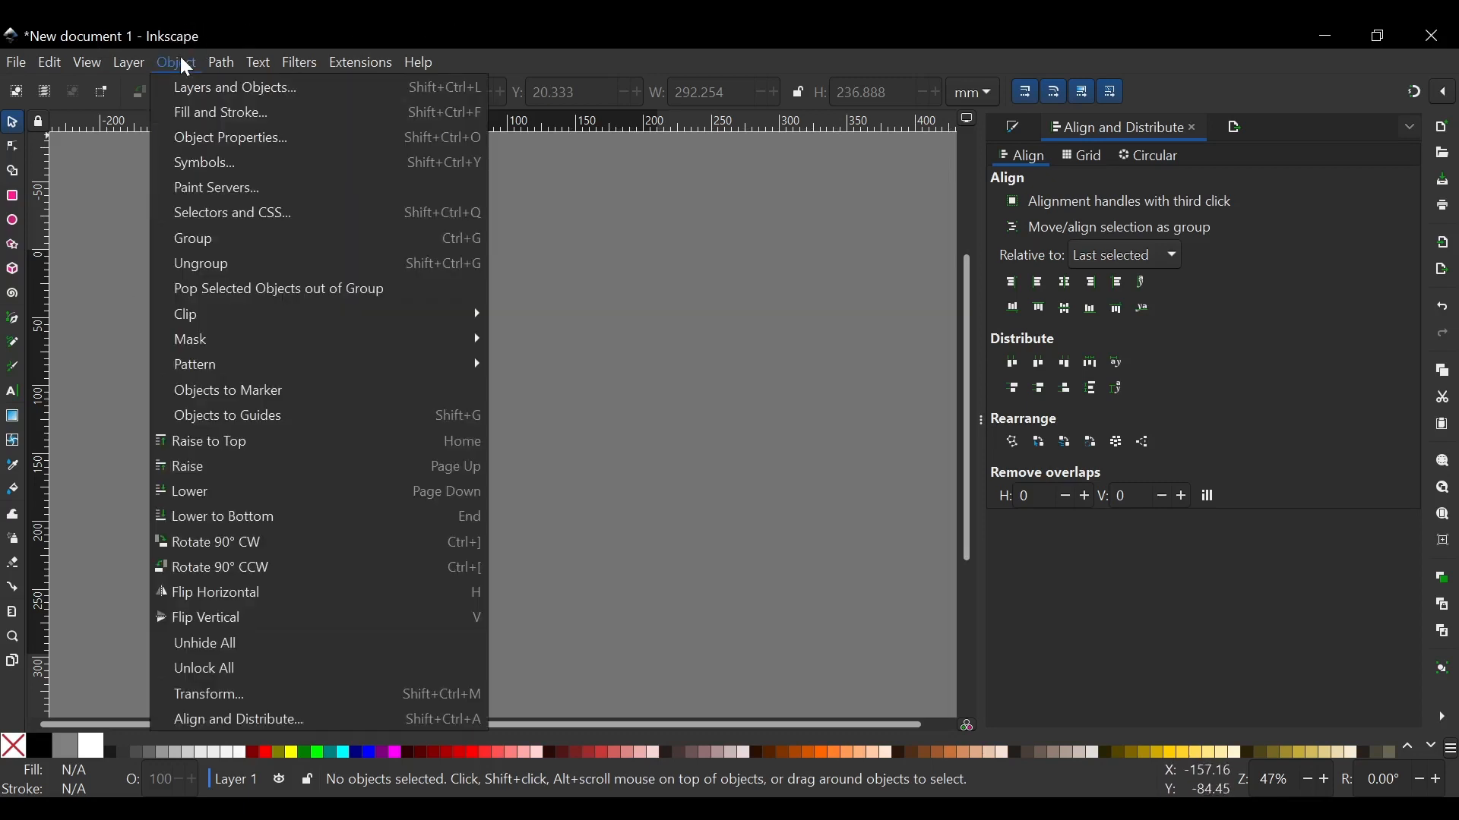
{"action": "left_click", "coordinate": [277, 722]}
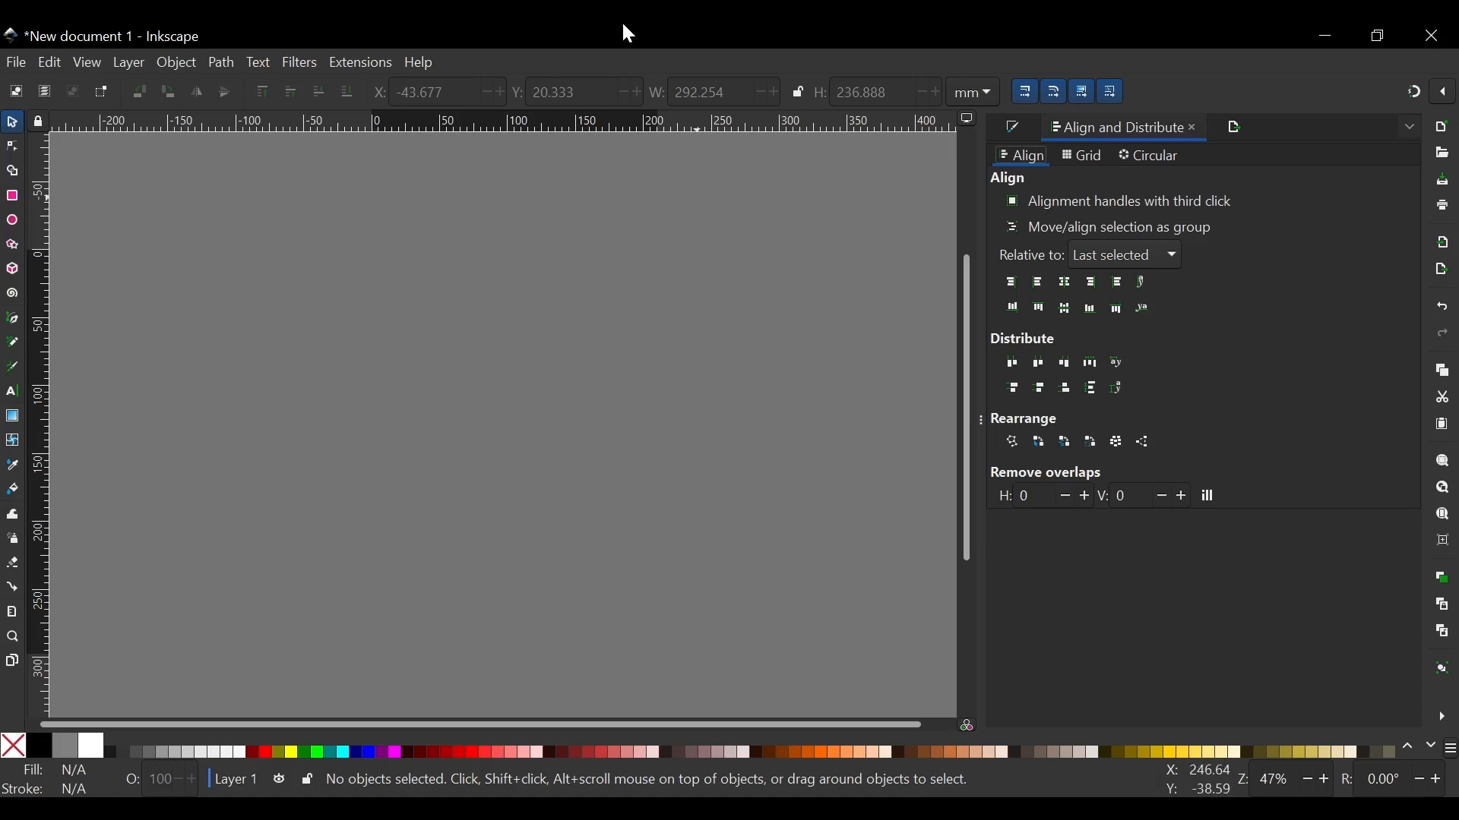
{"action": "key", "text": "b"}
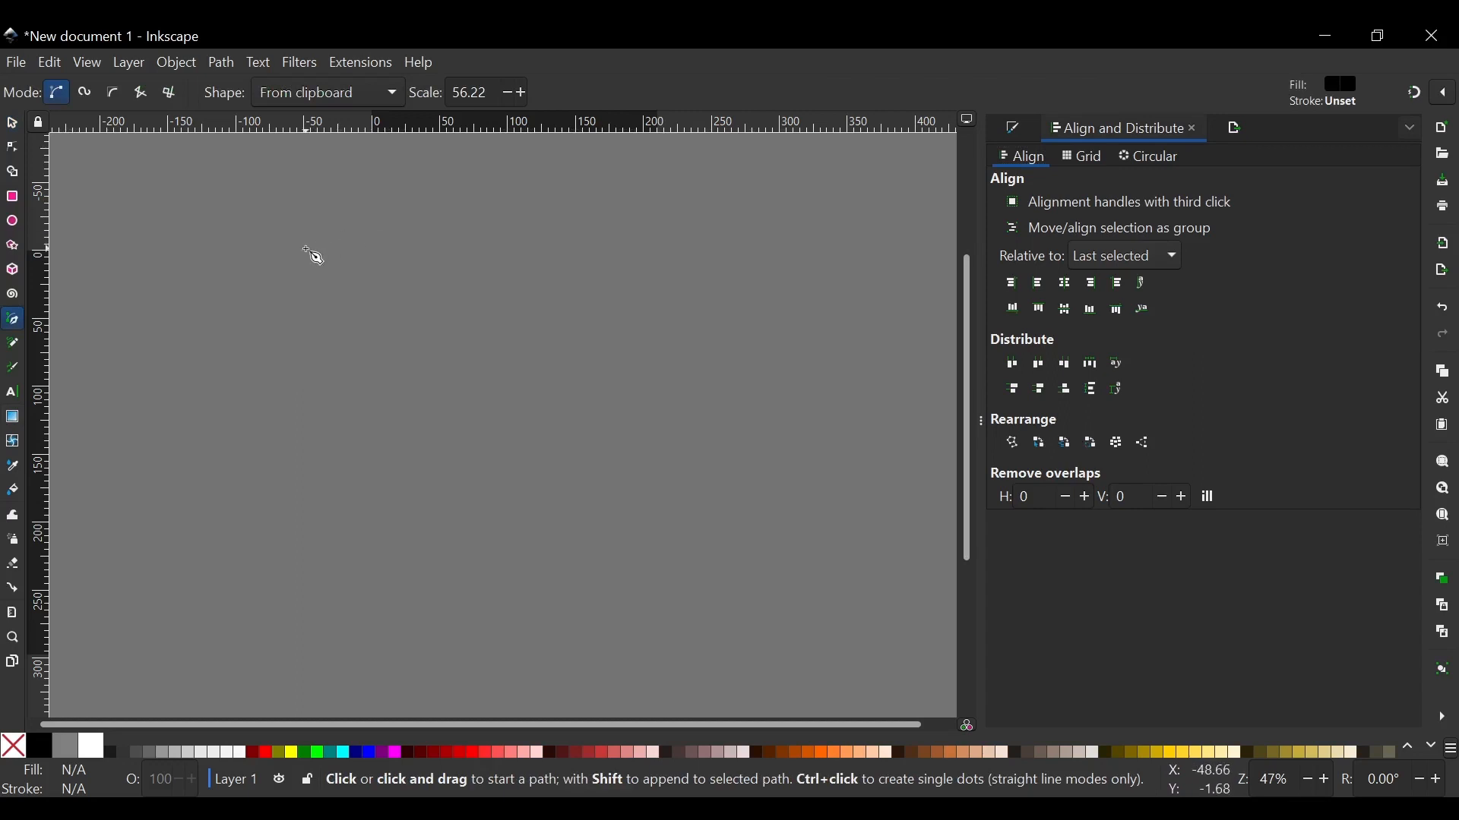
{"action": "key", "text": "s"}
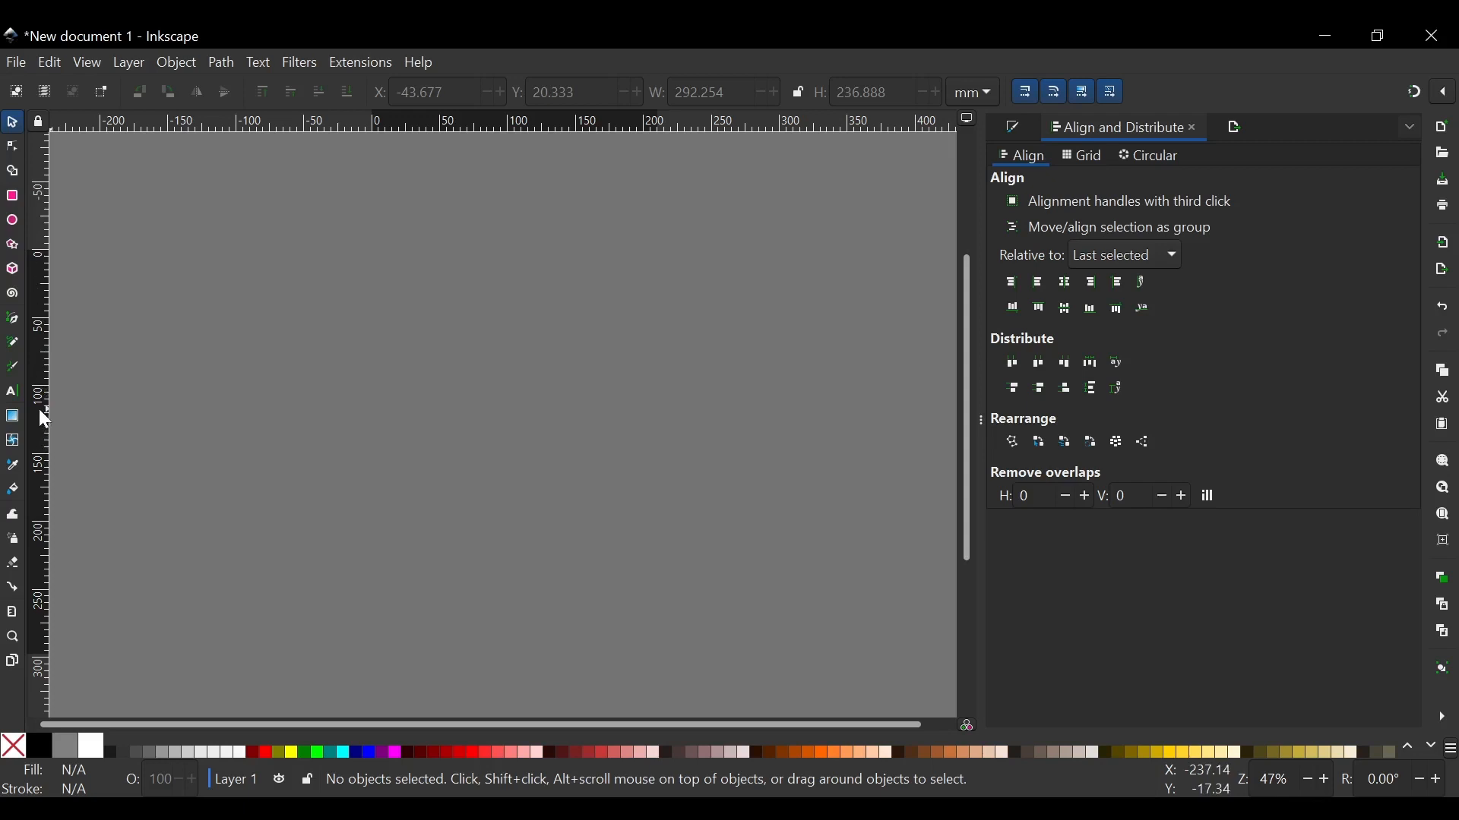
Place a vertical guide at about X 98 mm and draw a white-filled background rectangle about 471 × 327 mm across it.
{"action": "left_click_drag", "start_coordinate": [47, 417], "coordinate": [507, 388]}
{"action": "left_click", "coordinate": [12, 197]}
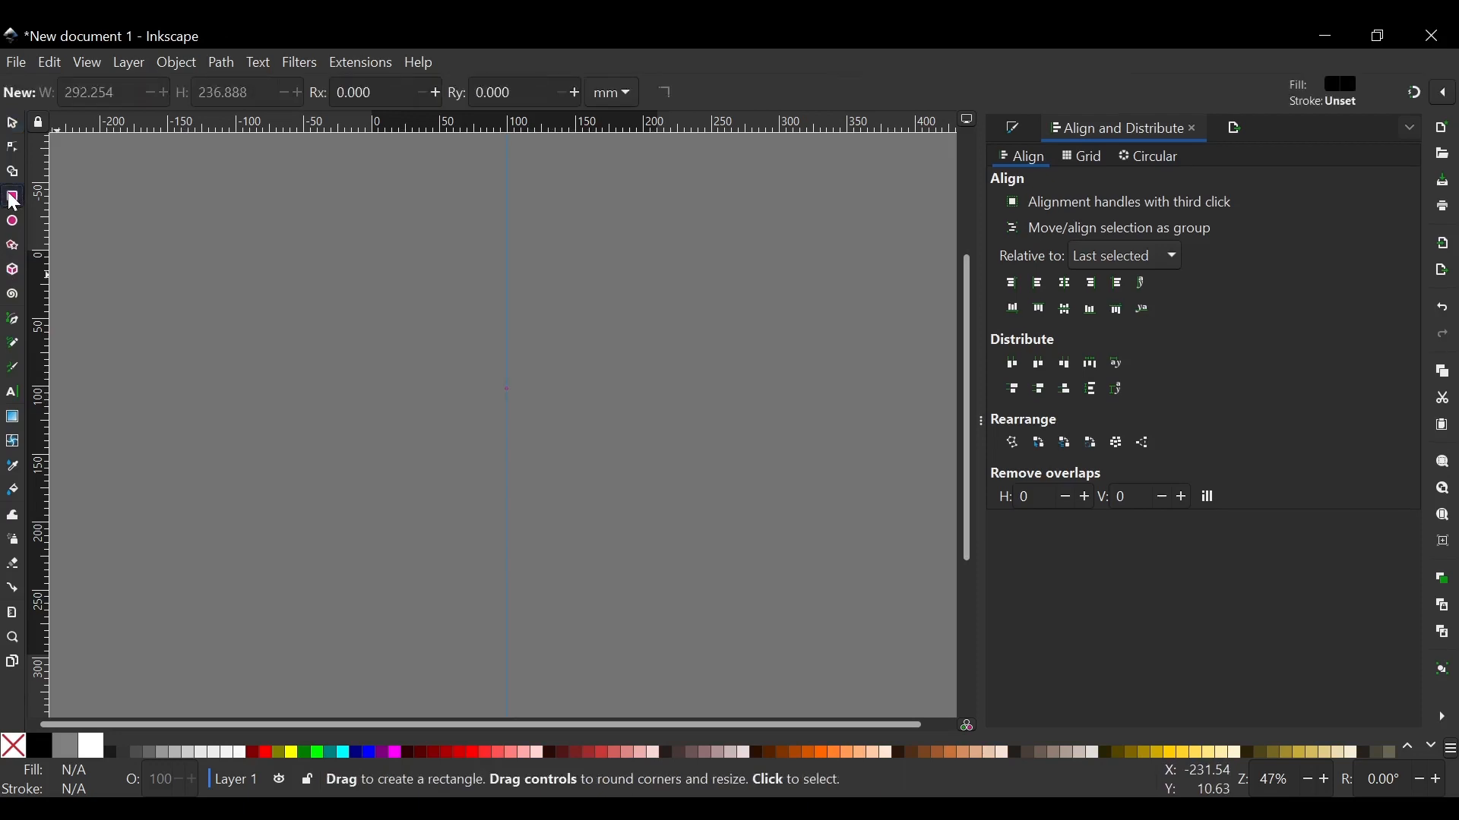
{"action": "left_click_drag", "start_coordinate": [192, 215], "coordinate": [833, 658]}
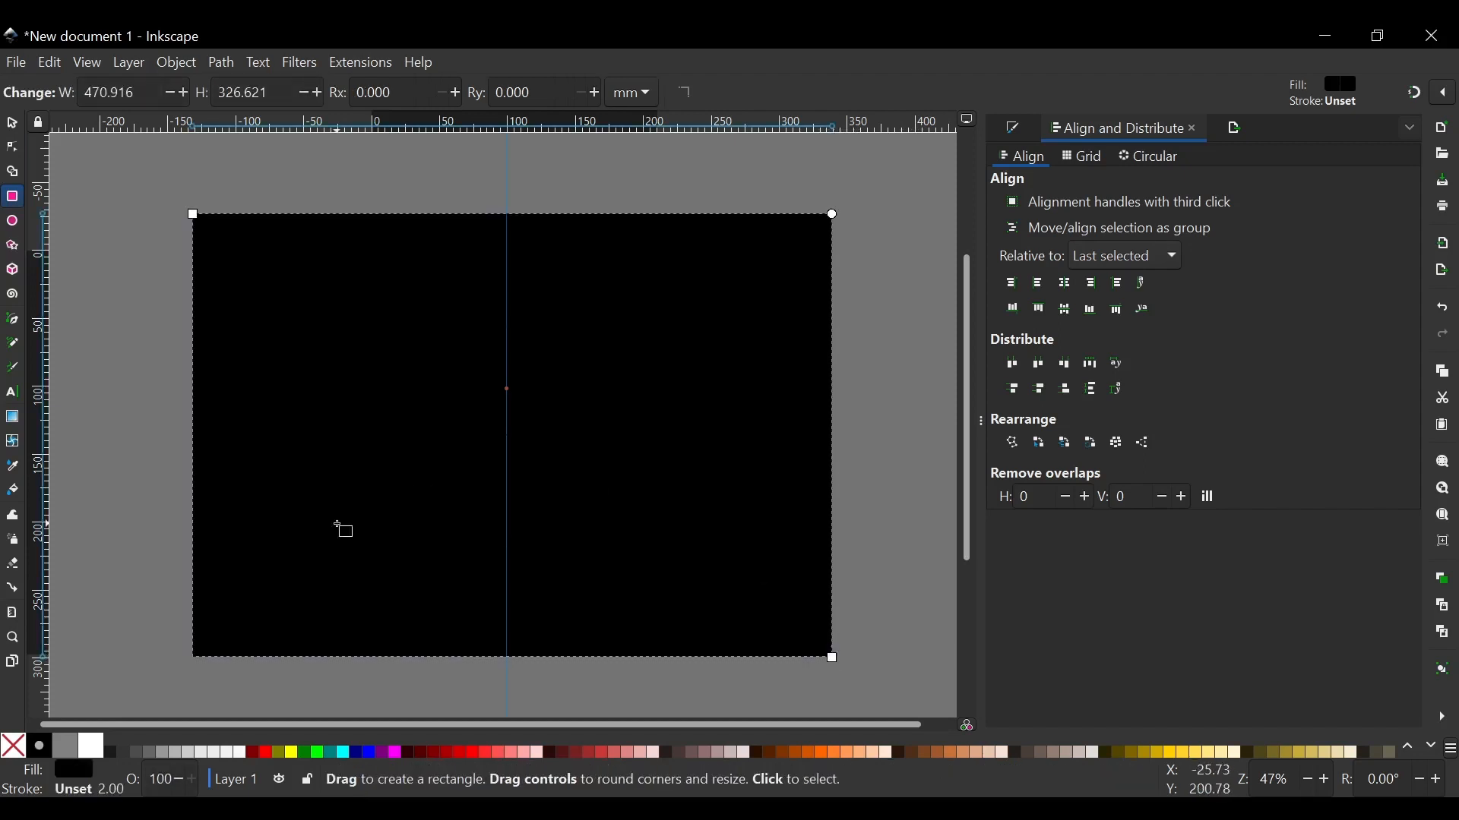
{"action": "left_click", "coordinate": [97, 750]}
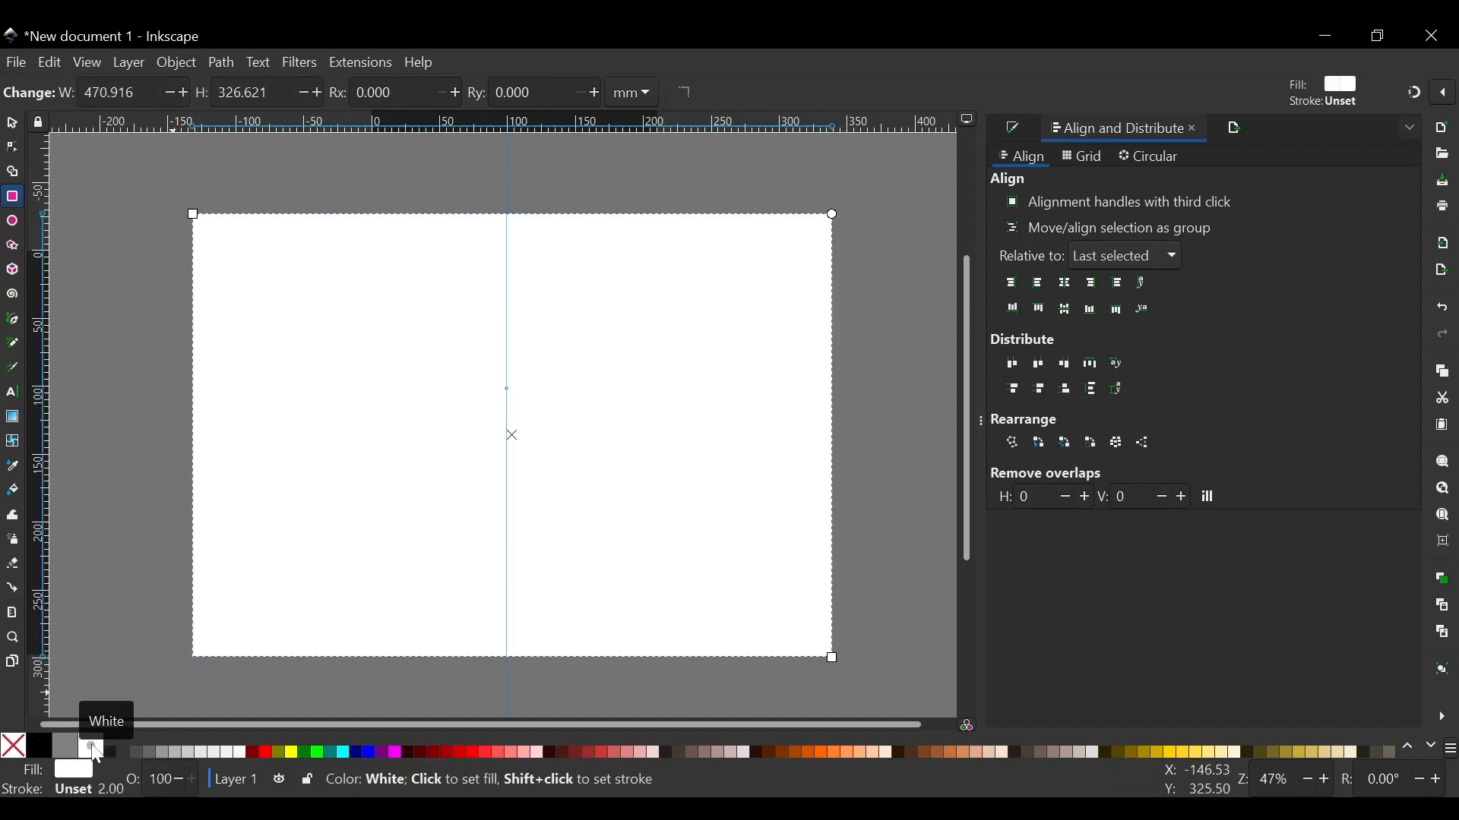
{"action": "left_click", "coordinate": [11, 125]}
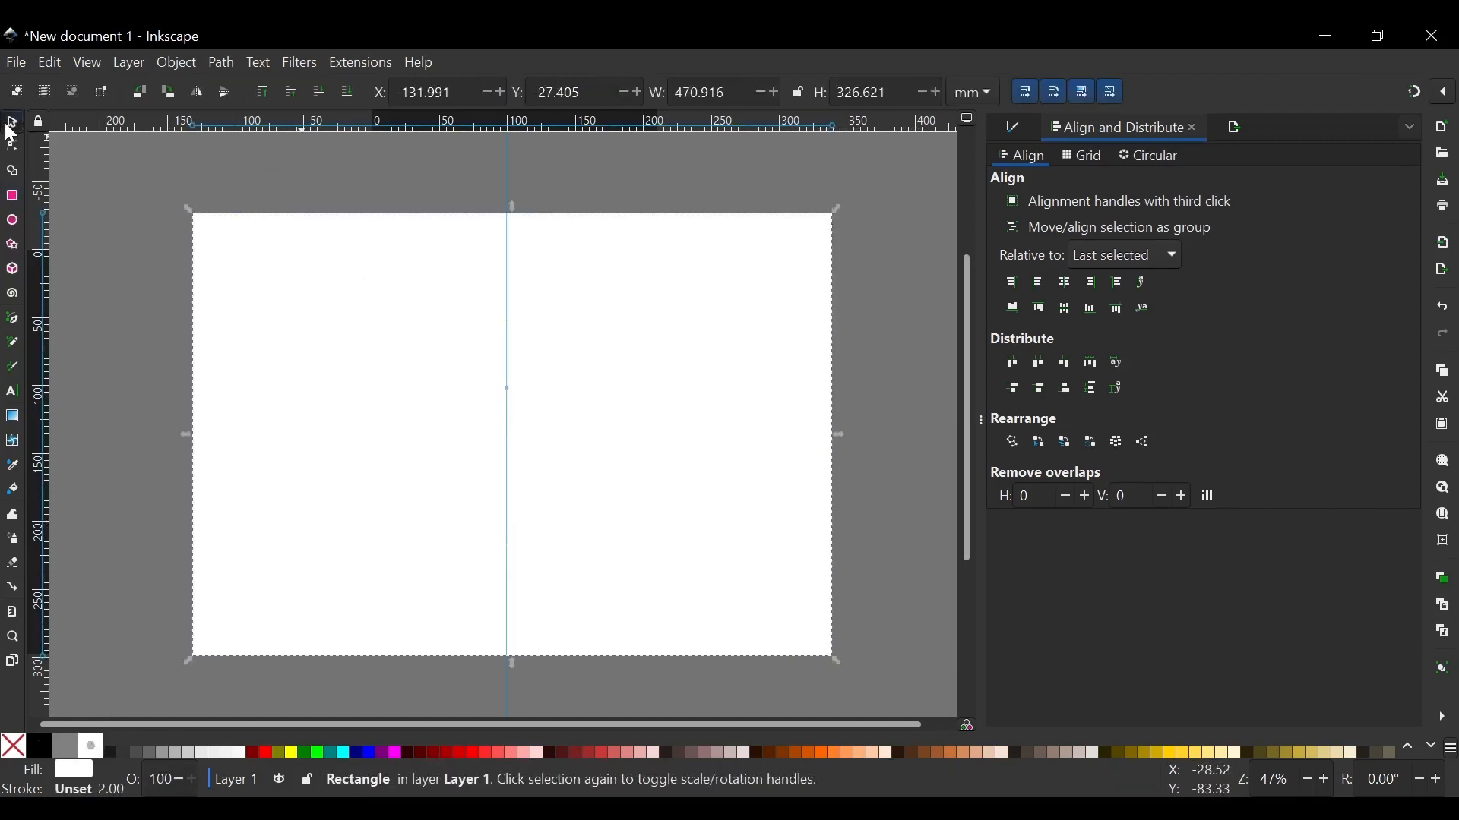
Draw the outer zigzag edge of a spiky half-shape with the Pen tool, from the guide out to the left and down to the lower tip.
{"action": "key", "text": "b"}
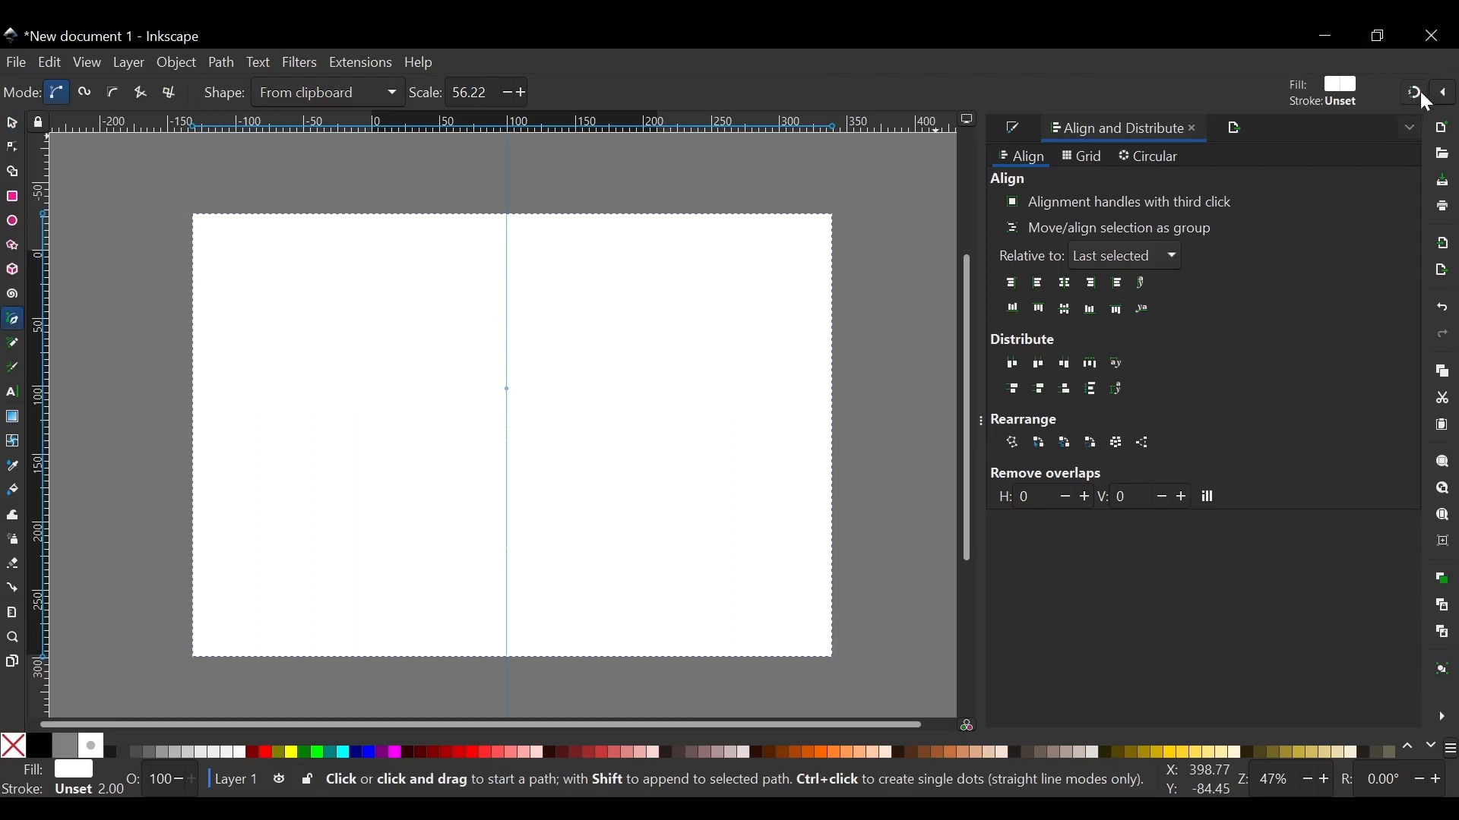
{"action": "left_click", "coordinate": [507, 346]}
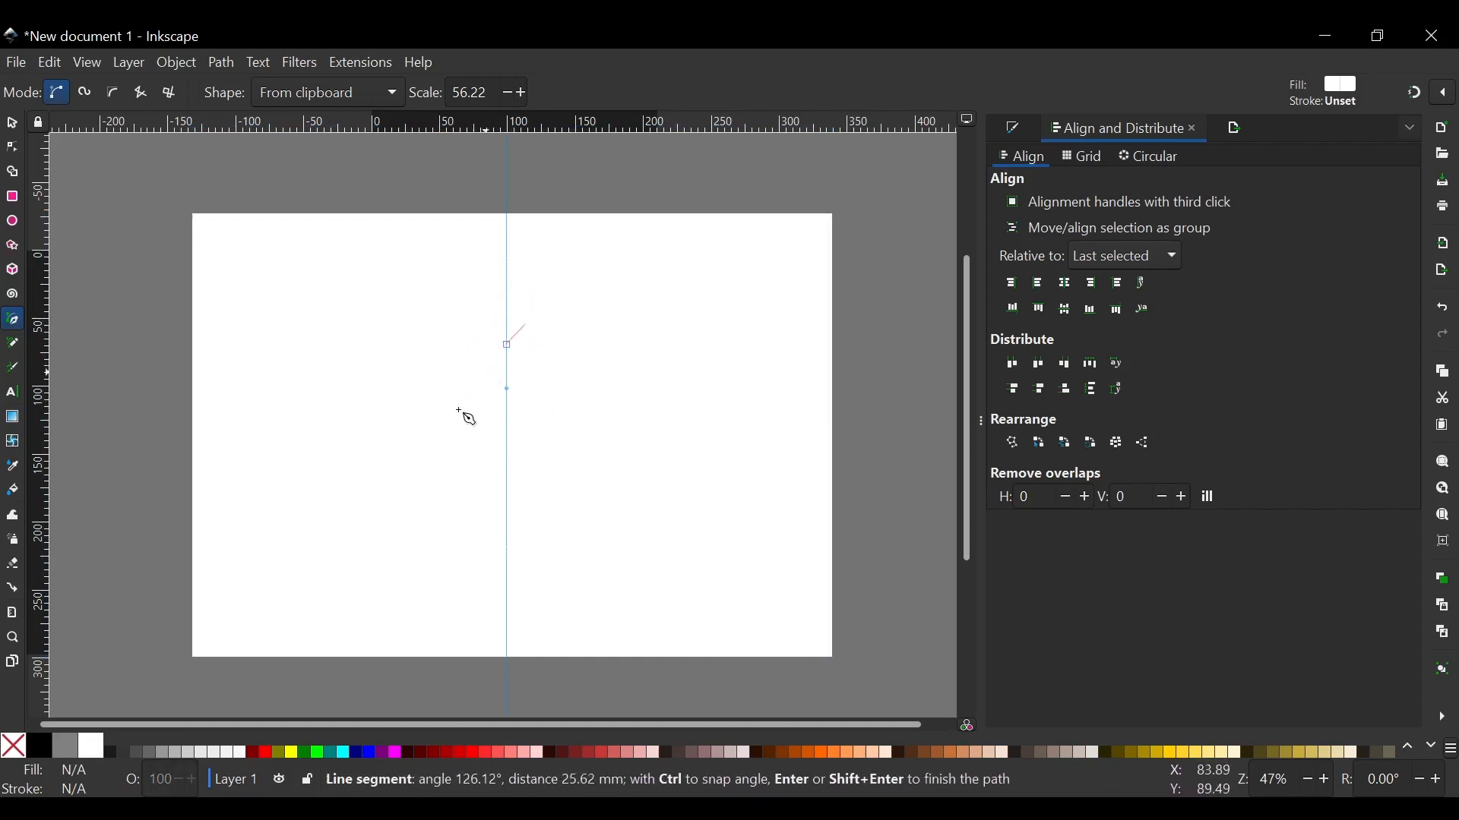
{"action": "left_click", "coordinate": [485, 364]}
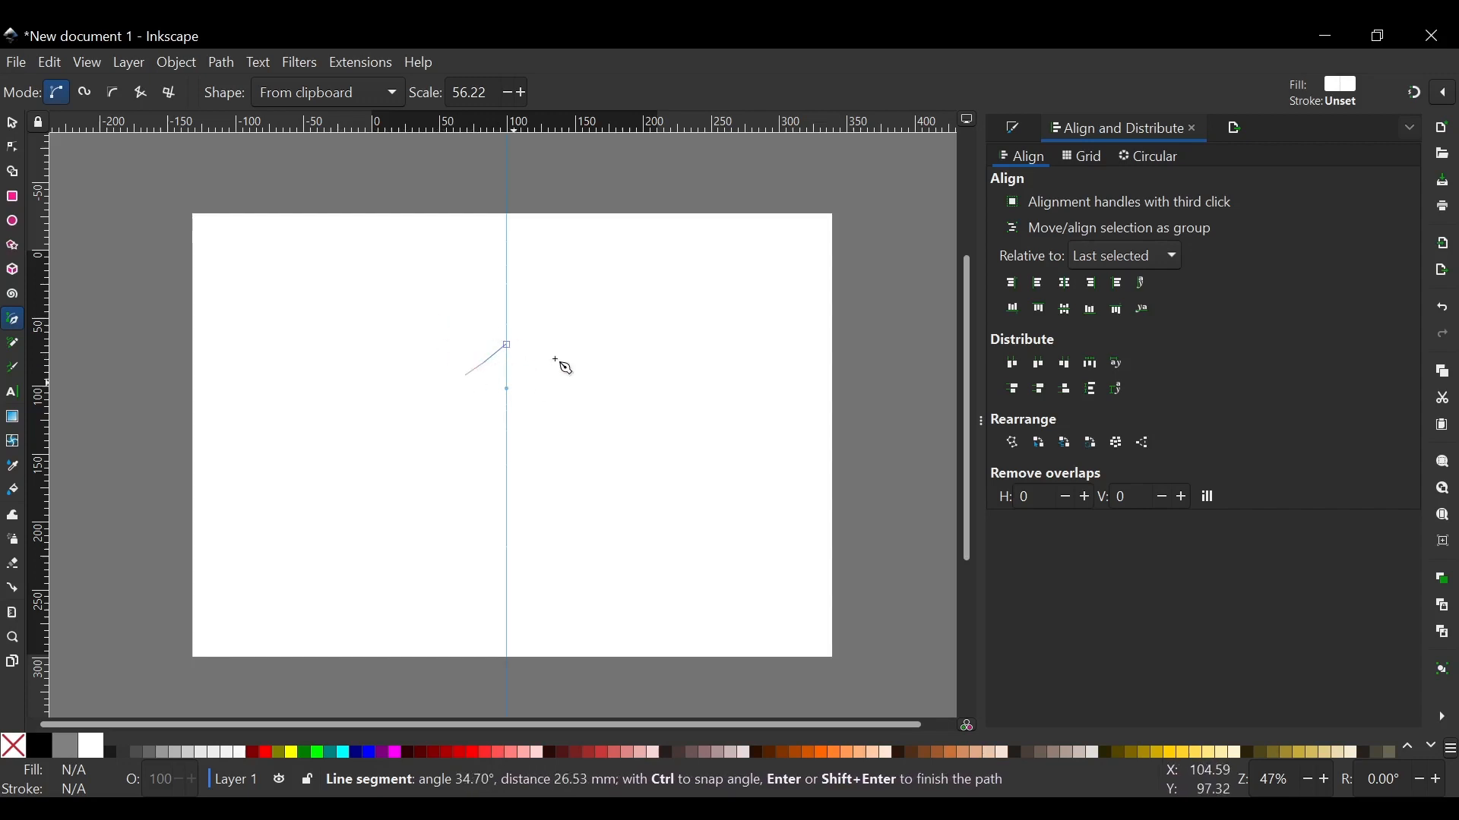
{"action": "left_click", "coordinate": [422, 316]}
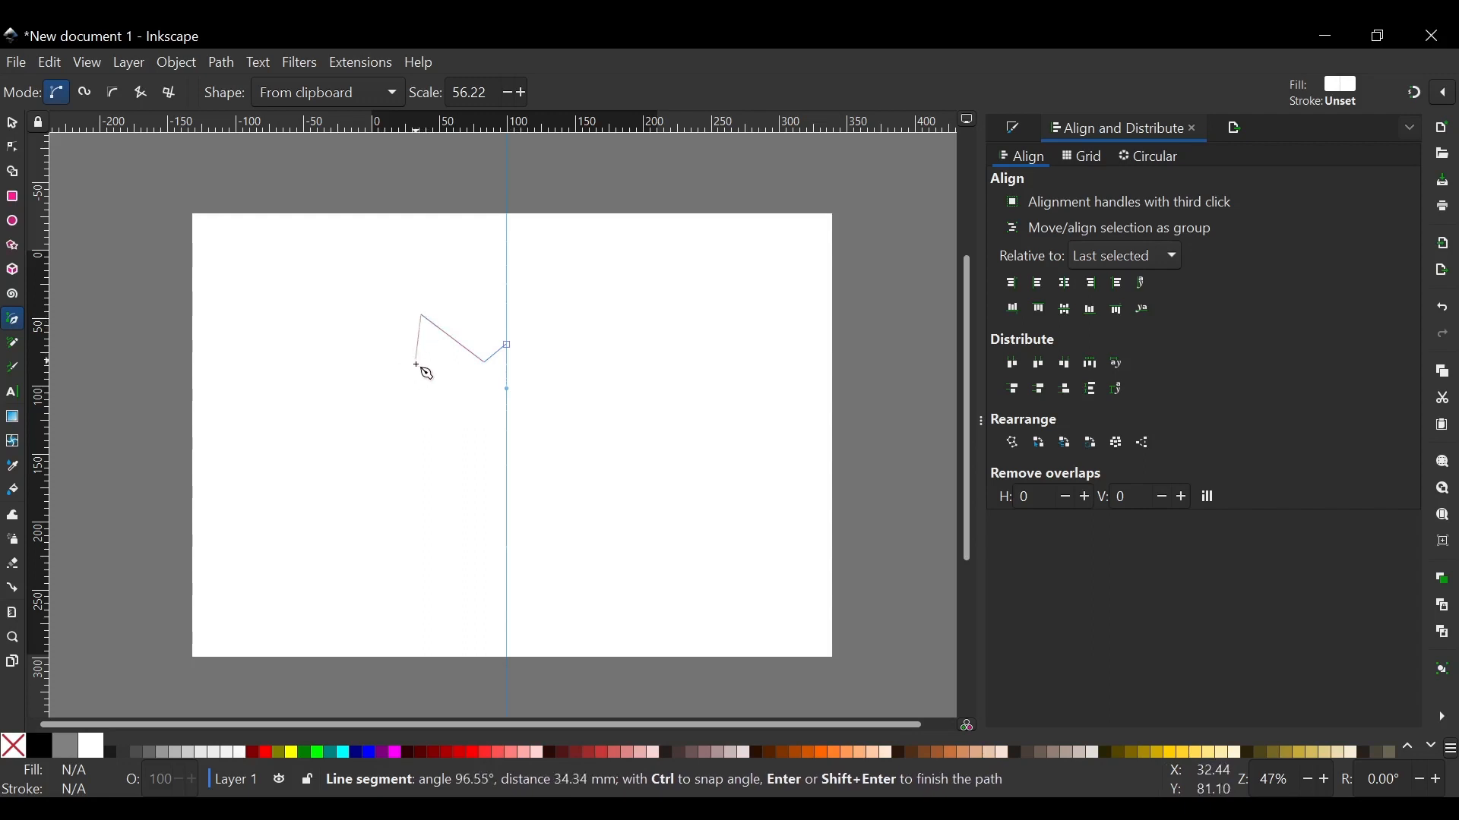
{"action": "left_click", "coordinate": [442, 395]}
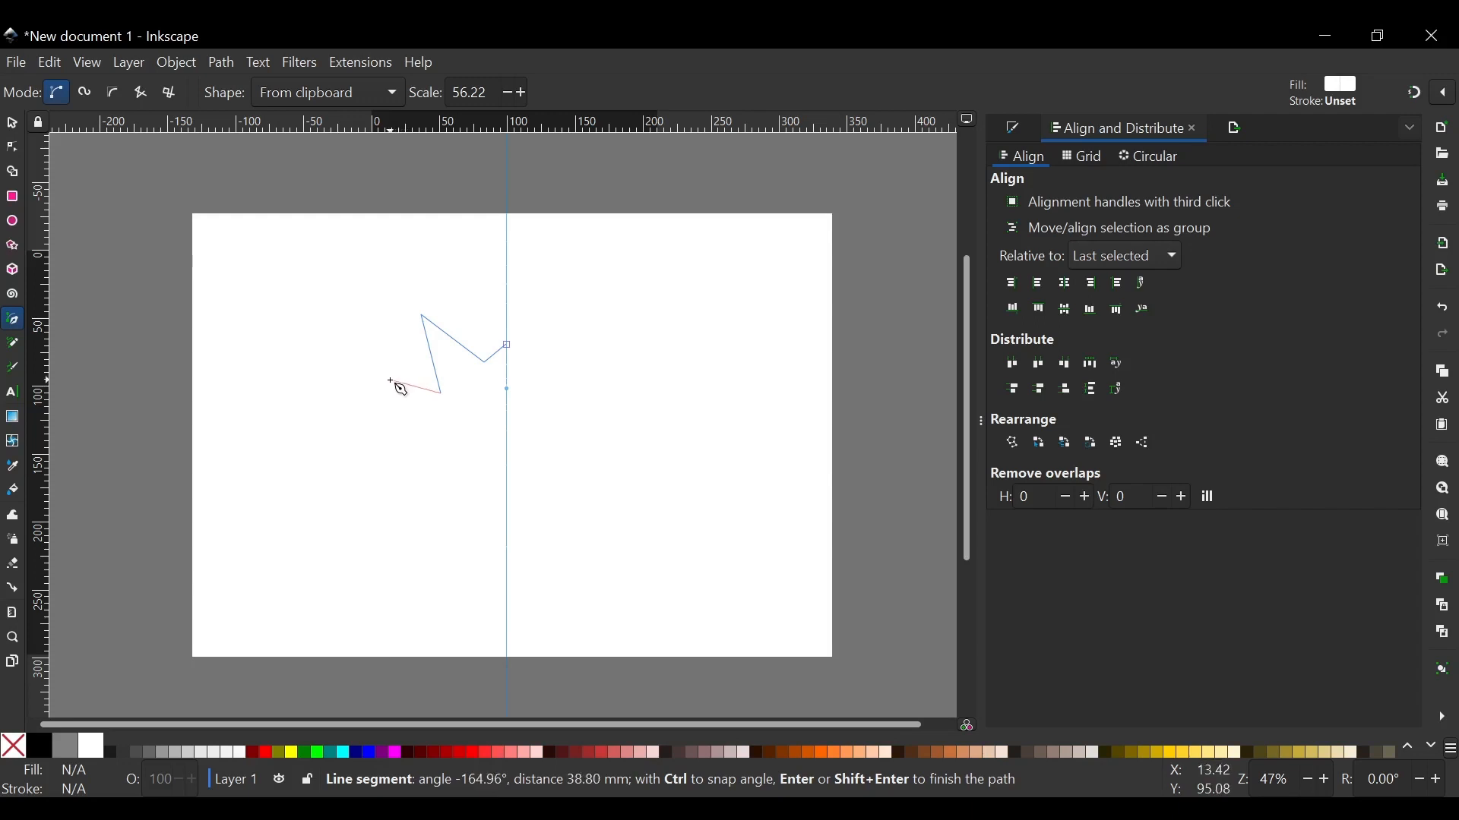
{"action": "left_click", "coordinate": [388, 383]}
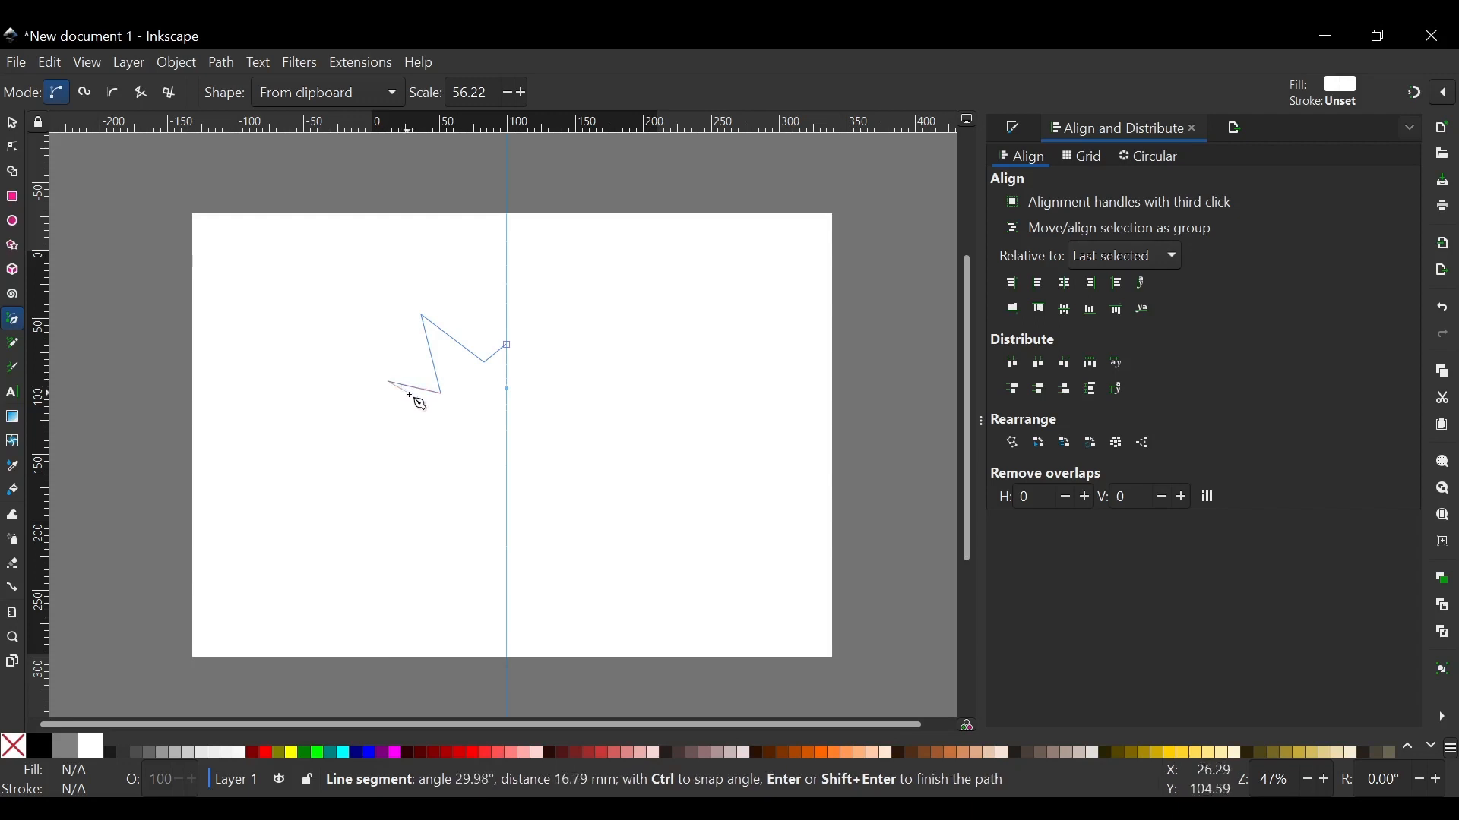
{"action": "left_click", "coordinate": [444, 432]}
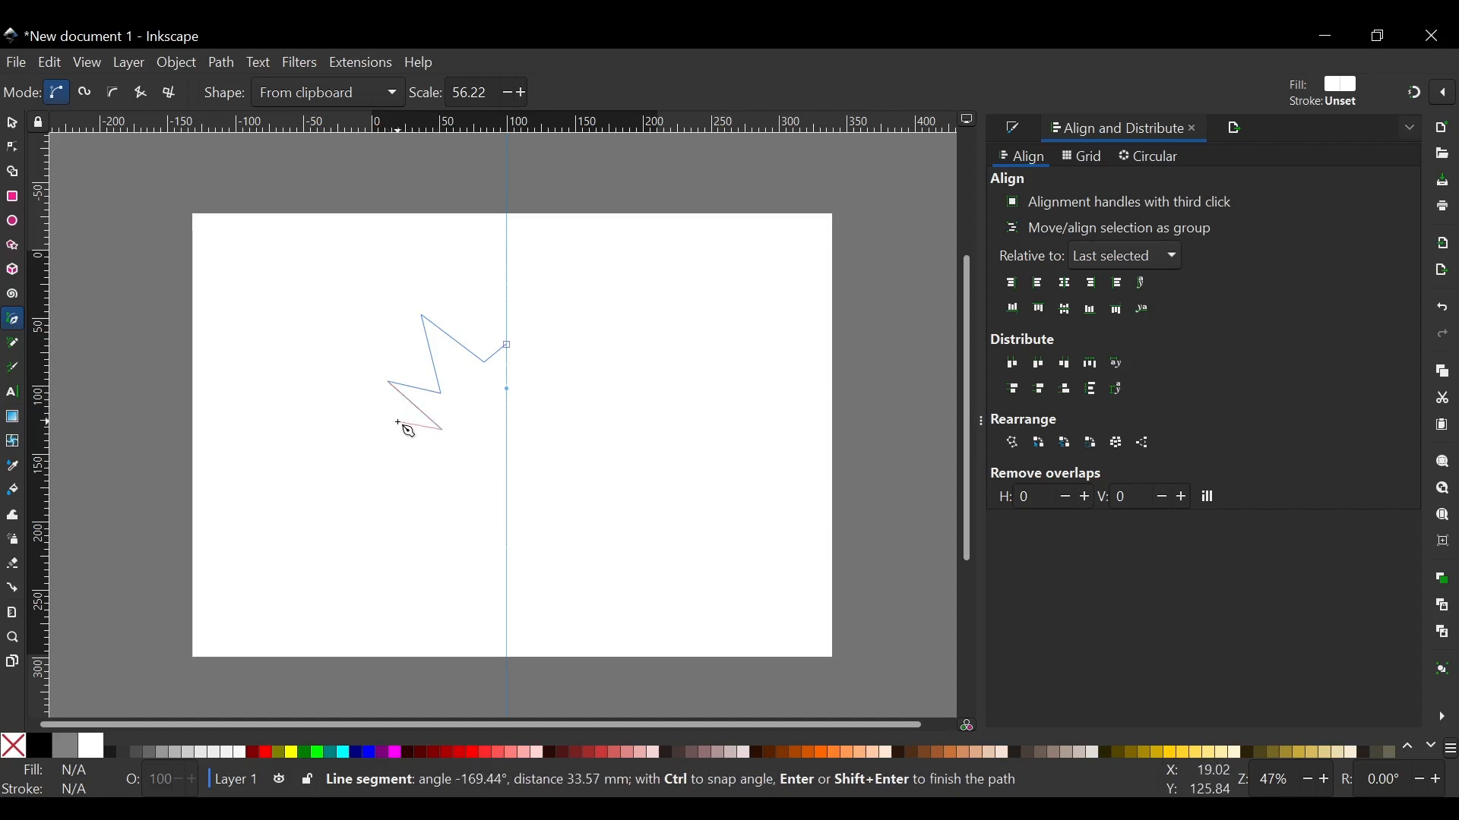
{"action": "left_click", "coordinate": [398, 423]}
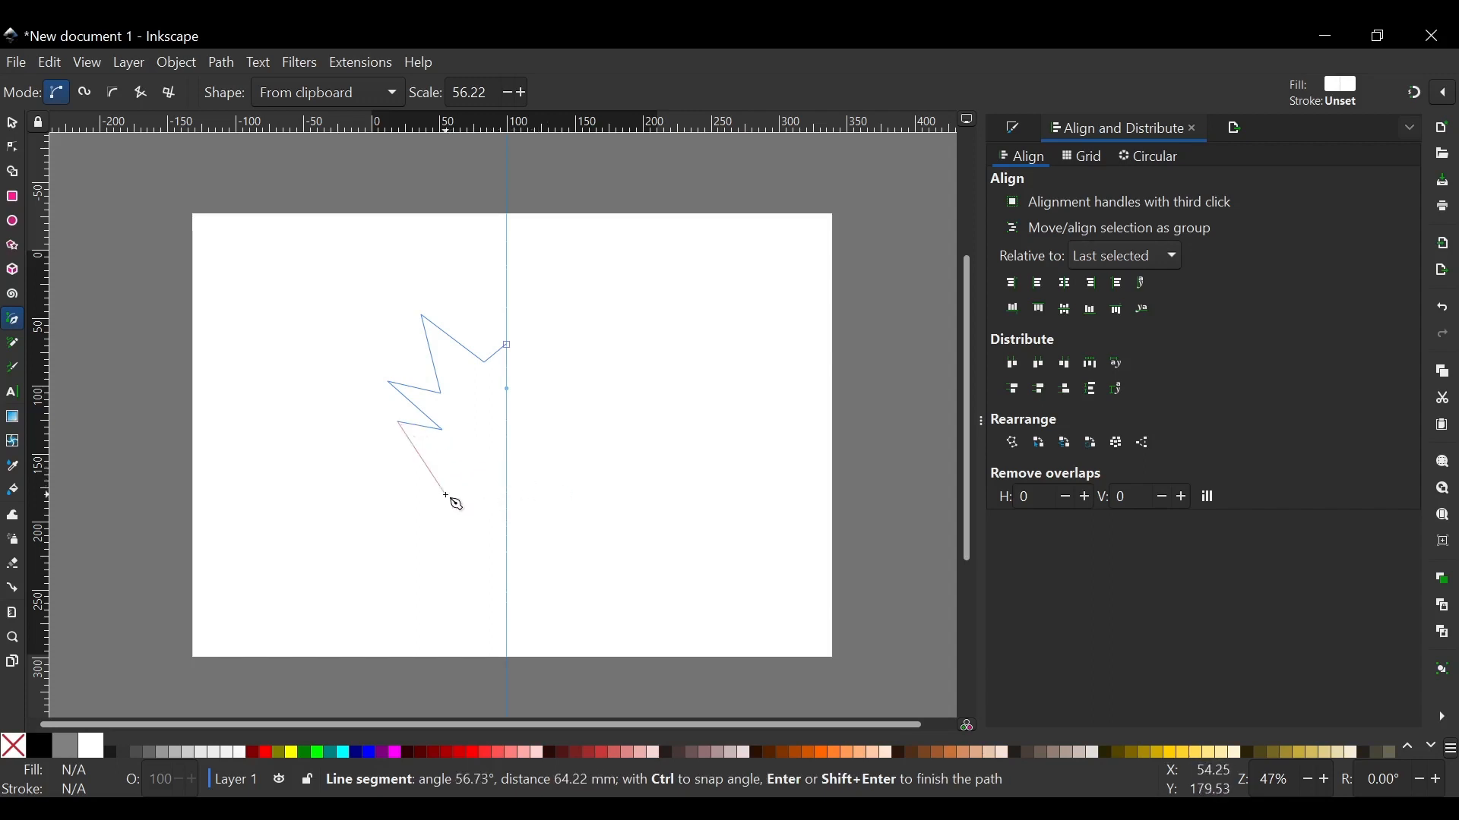
{"action": "left_click", "coordinate": [485, 494]}
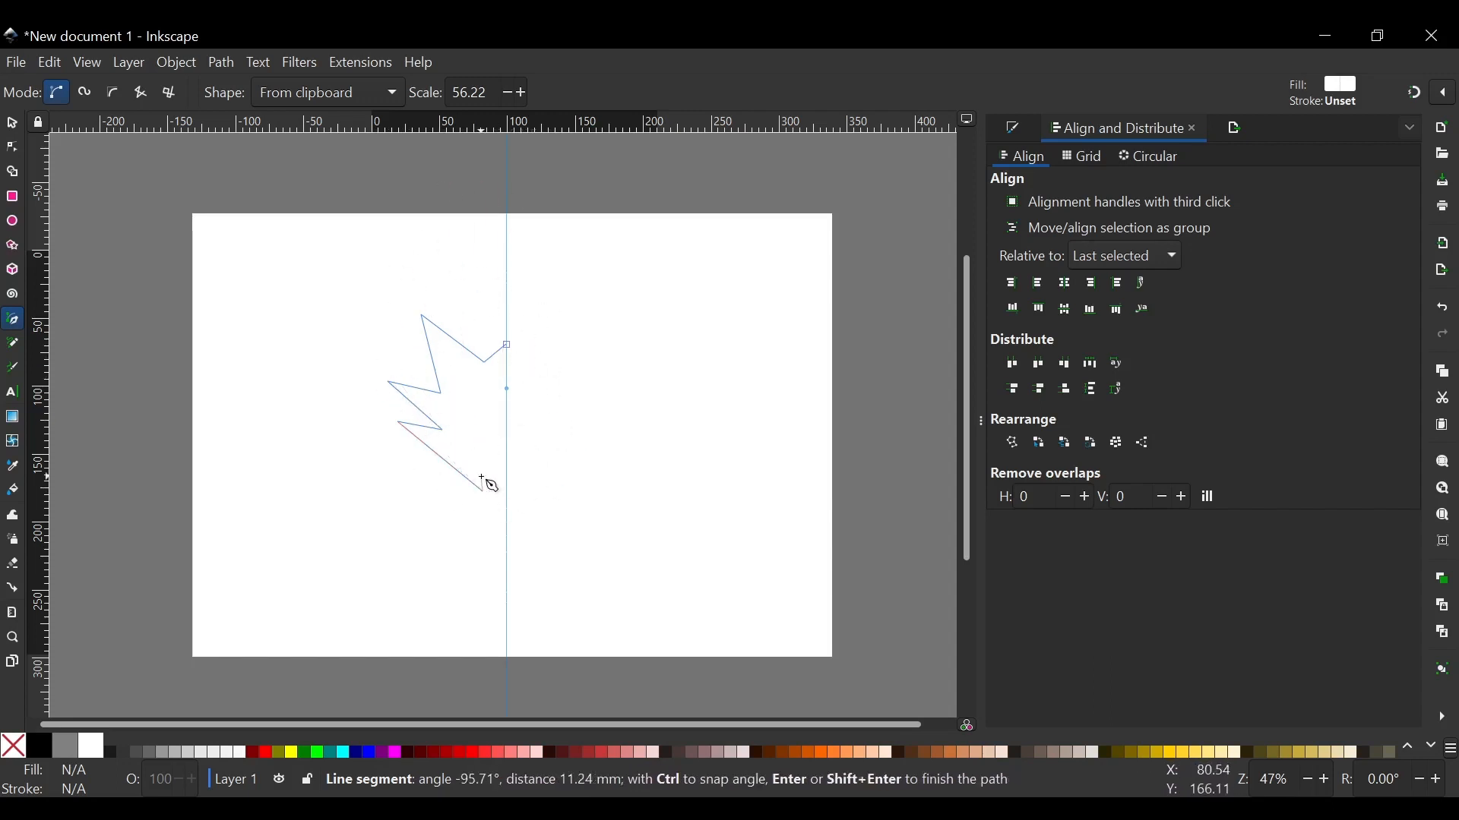
Draw the inner zigzag edge back from the lower tip to the guide, finish the path there and fill it black.
{"action": "left_click", "coordinate": [436, 444]}
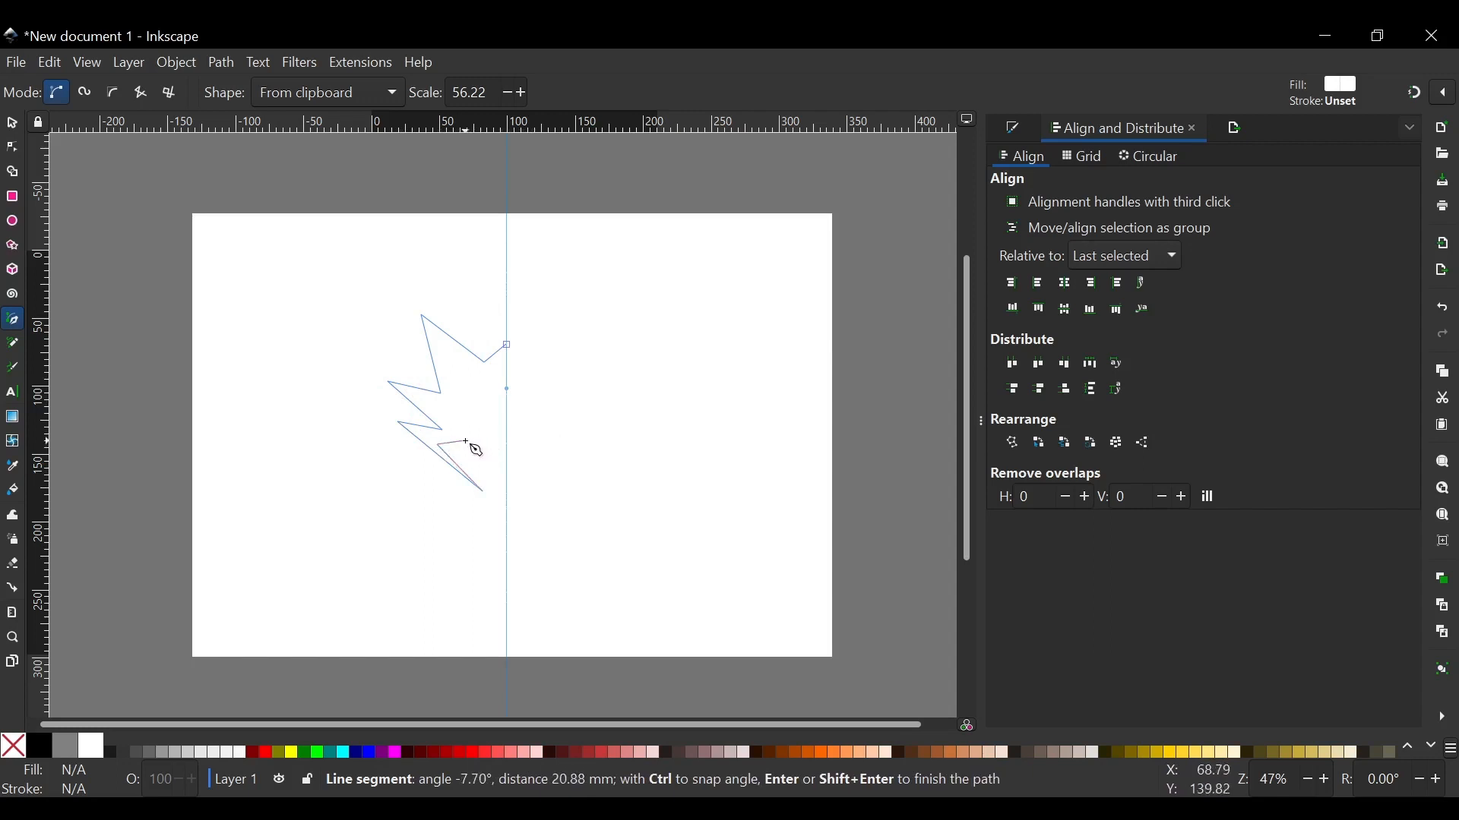
{"action": "left_click", "coordinate": [466, 442]}
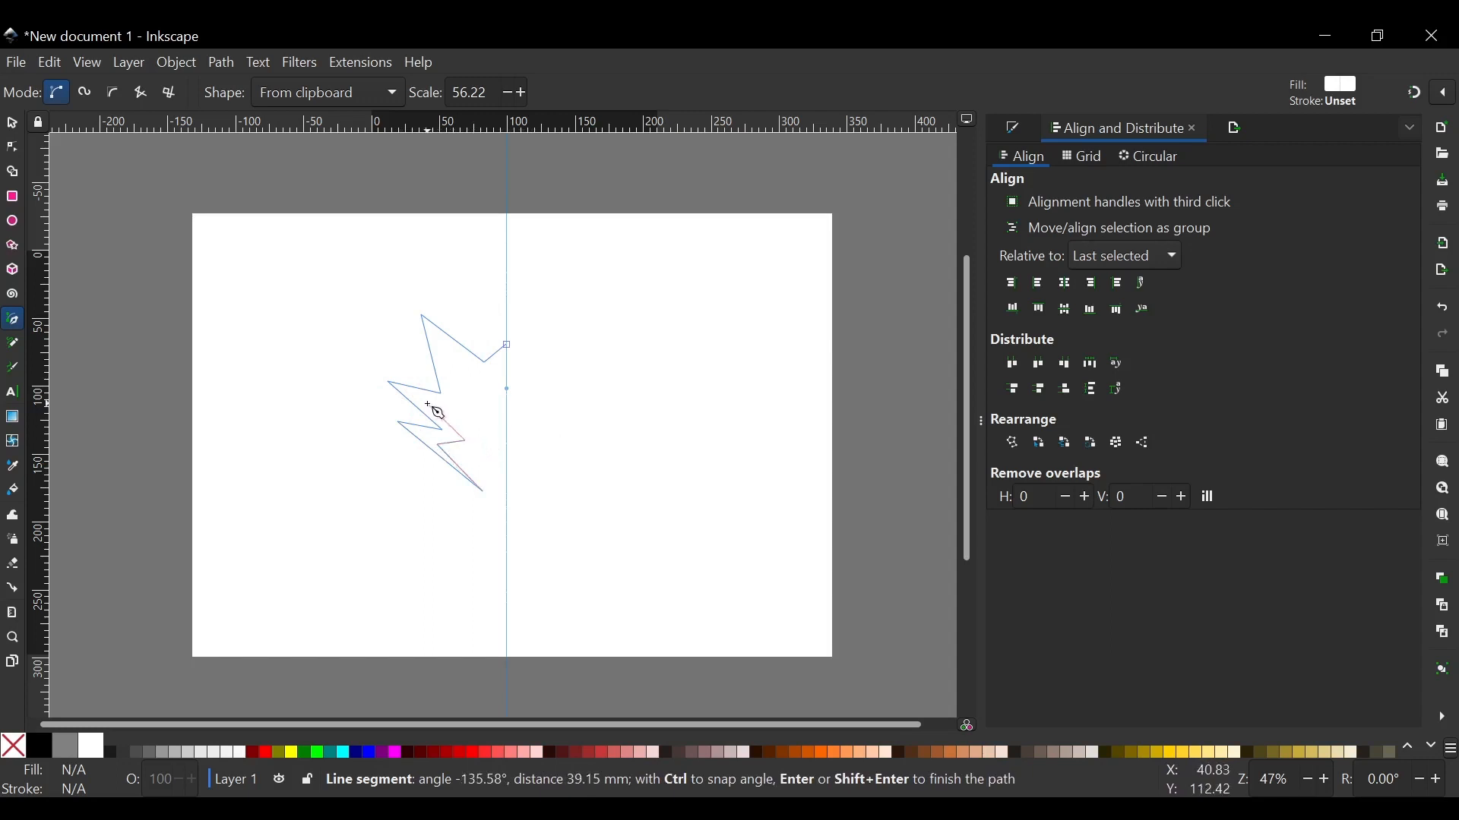
{"action": "left_click", "coordinate": [430, 406]}
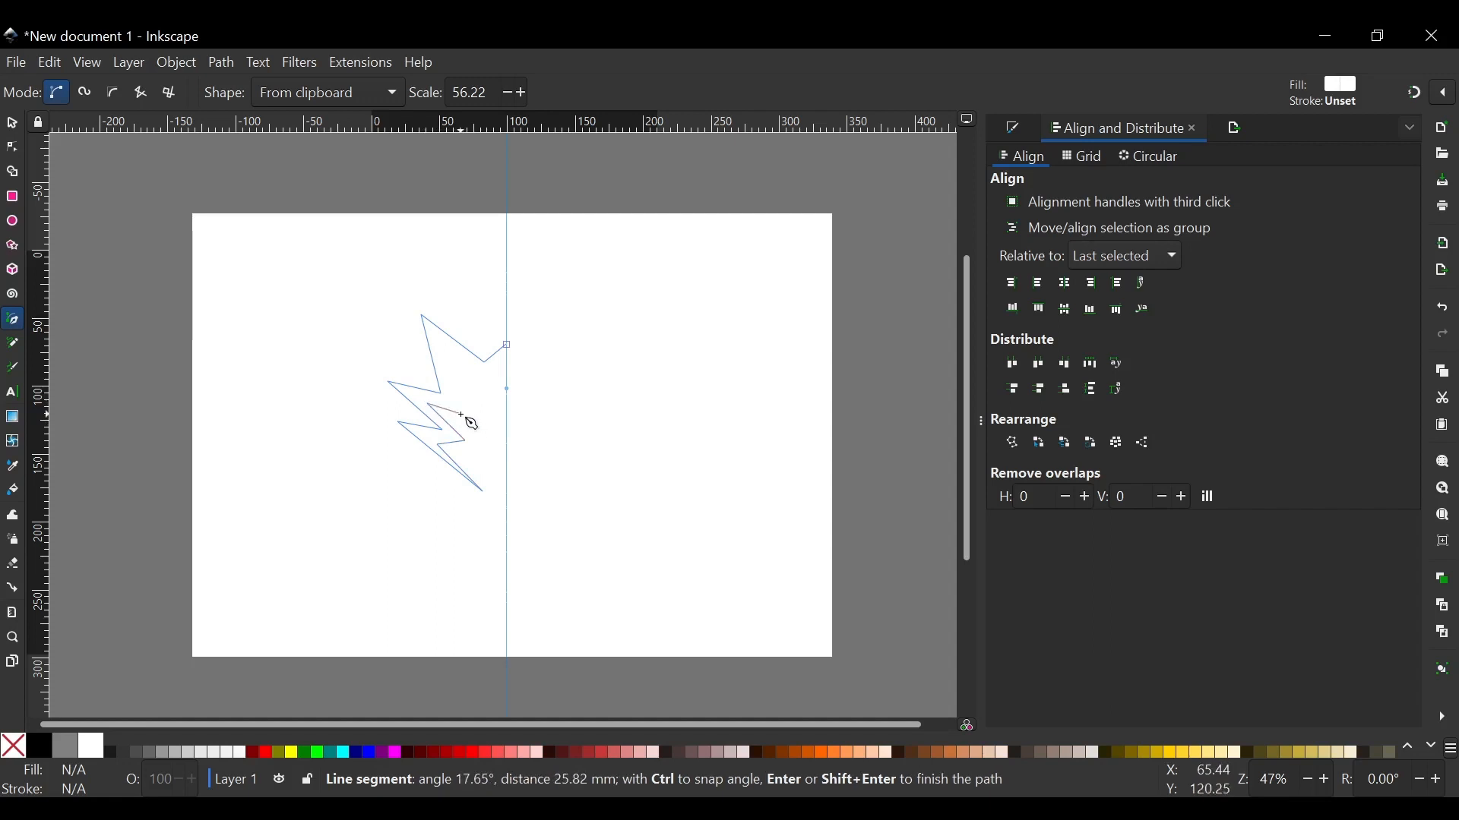
{"action": "left_click", "coordinate": [461, 415]}
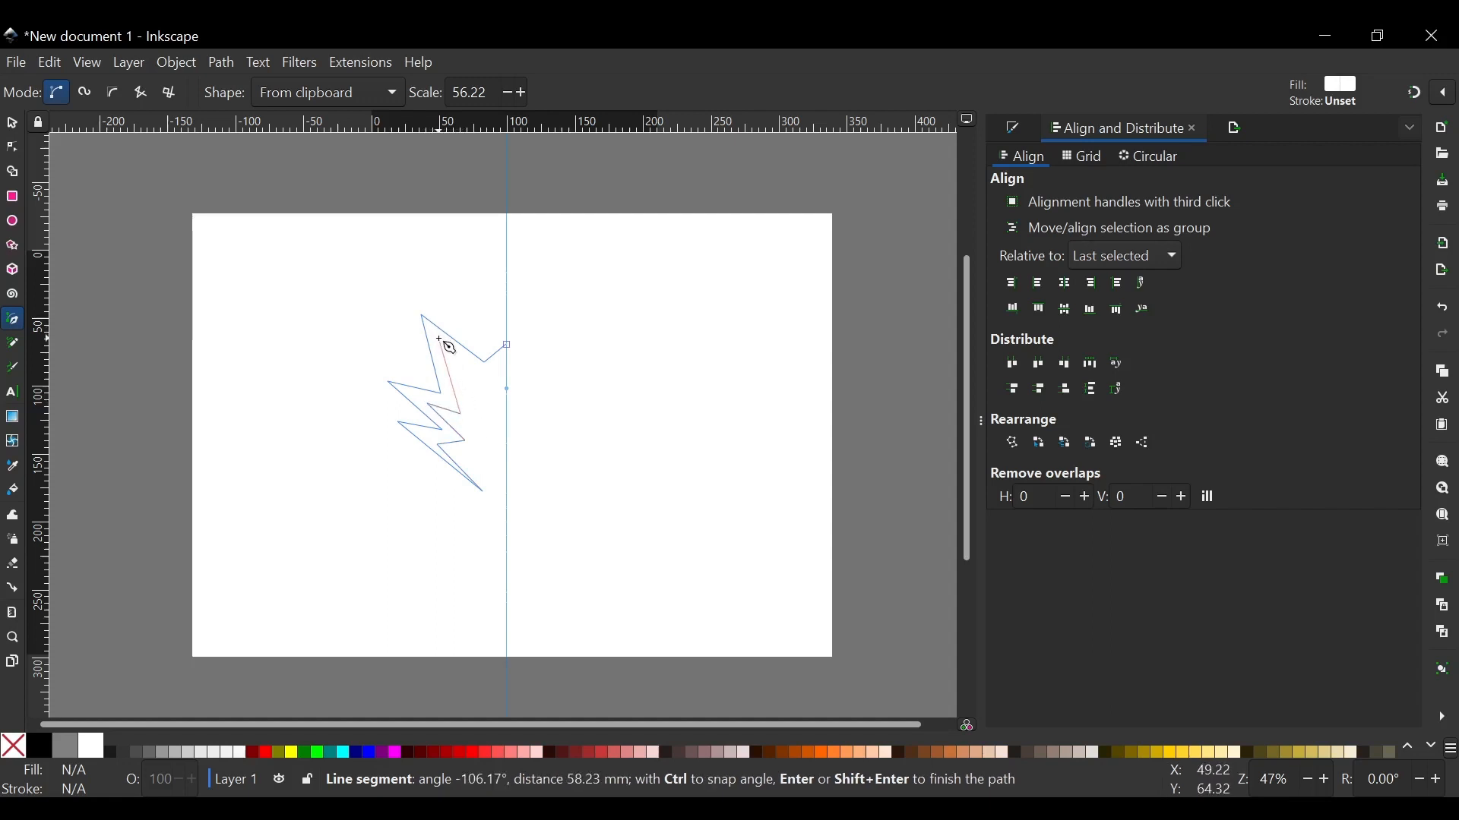
{"action": "left_click", "coordinate": [440, 338]}
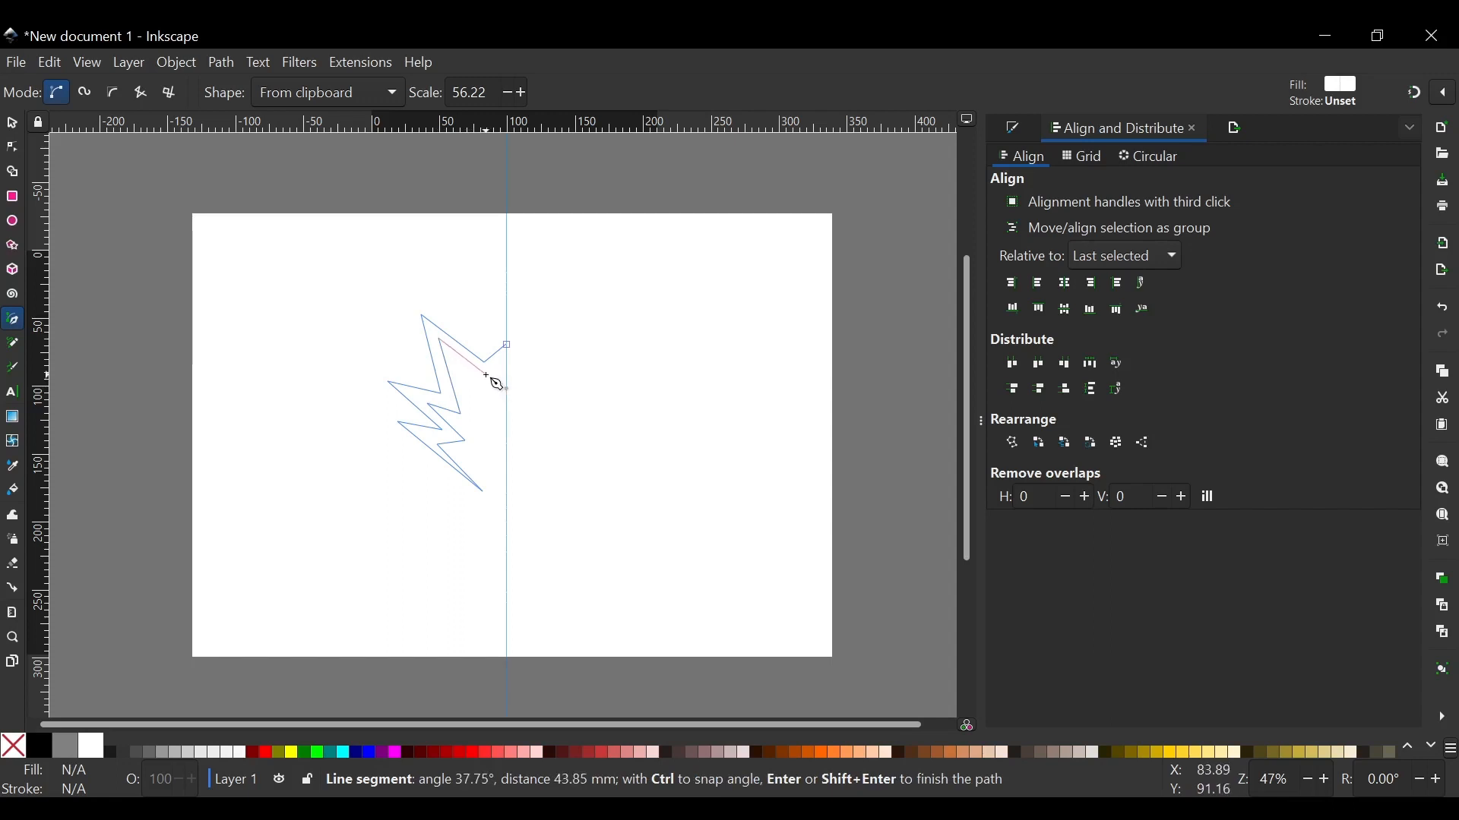
{"action": "left_click", "coordinate": [486, 375]}
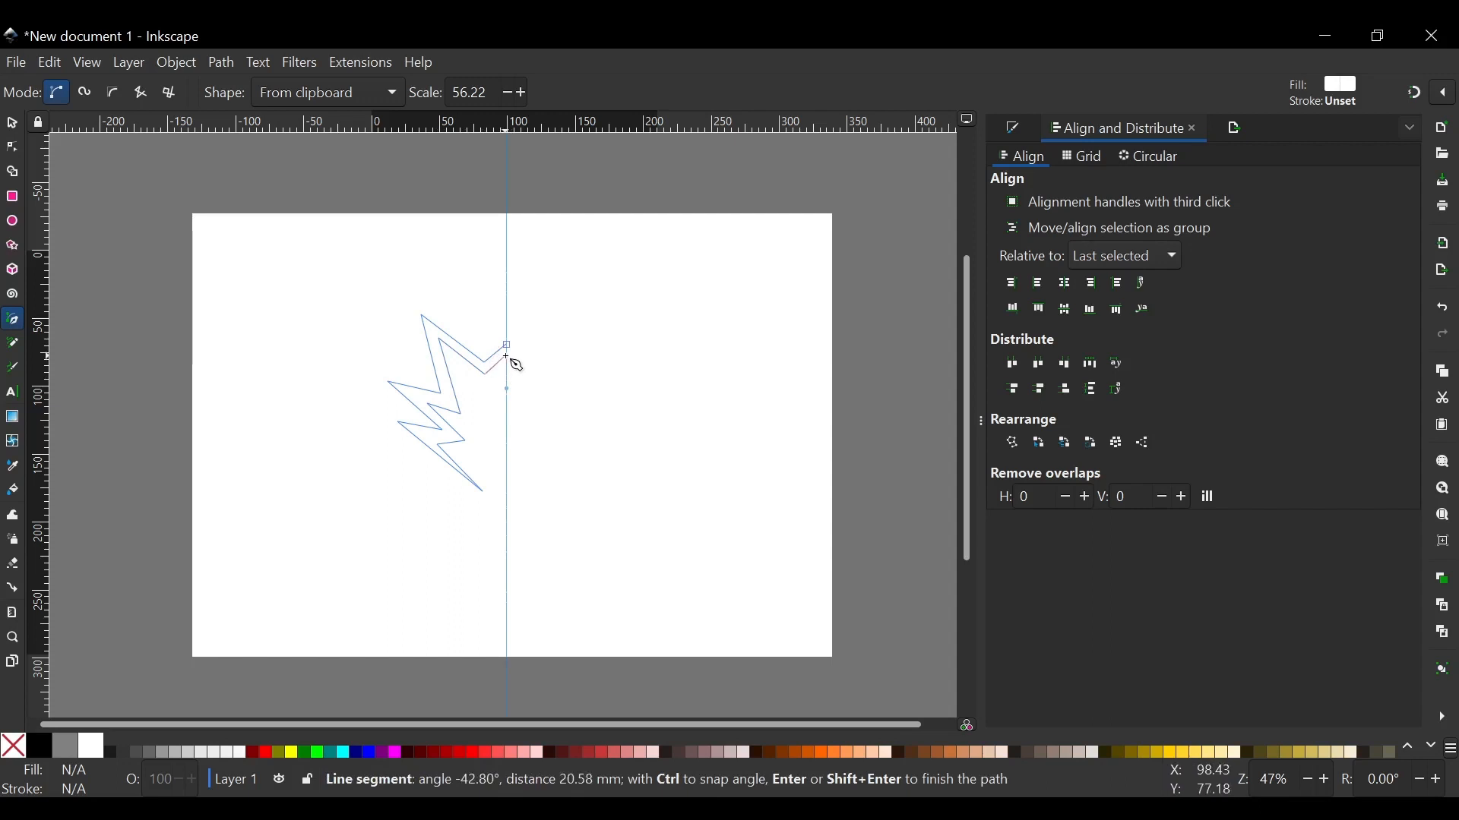
{"action": "left_click", "coordinate": [507, 356]}
{"action": "key", "text": "Return"}
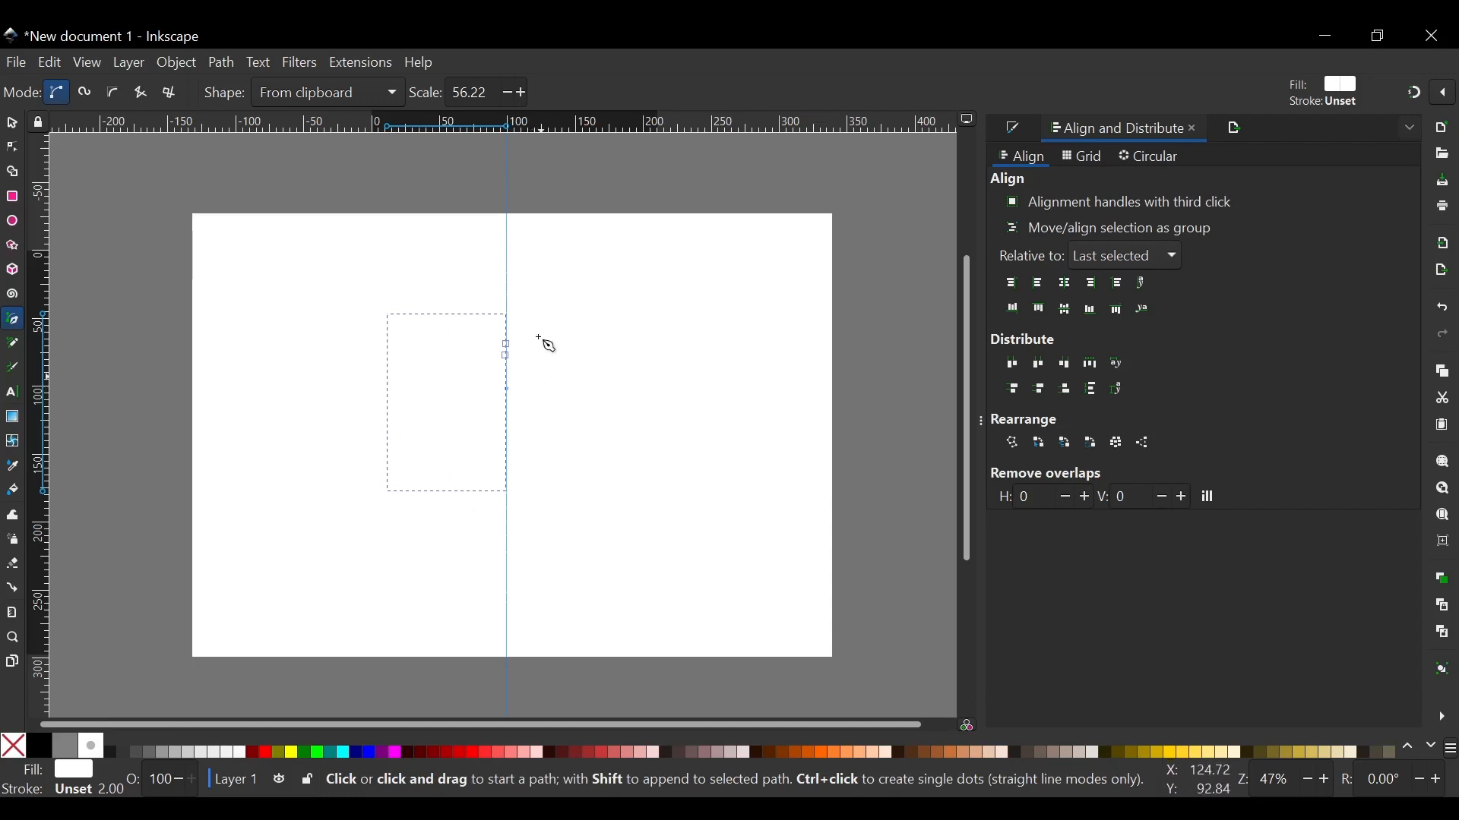
{"action": "left_click", "coordinate": [42, 752]}
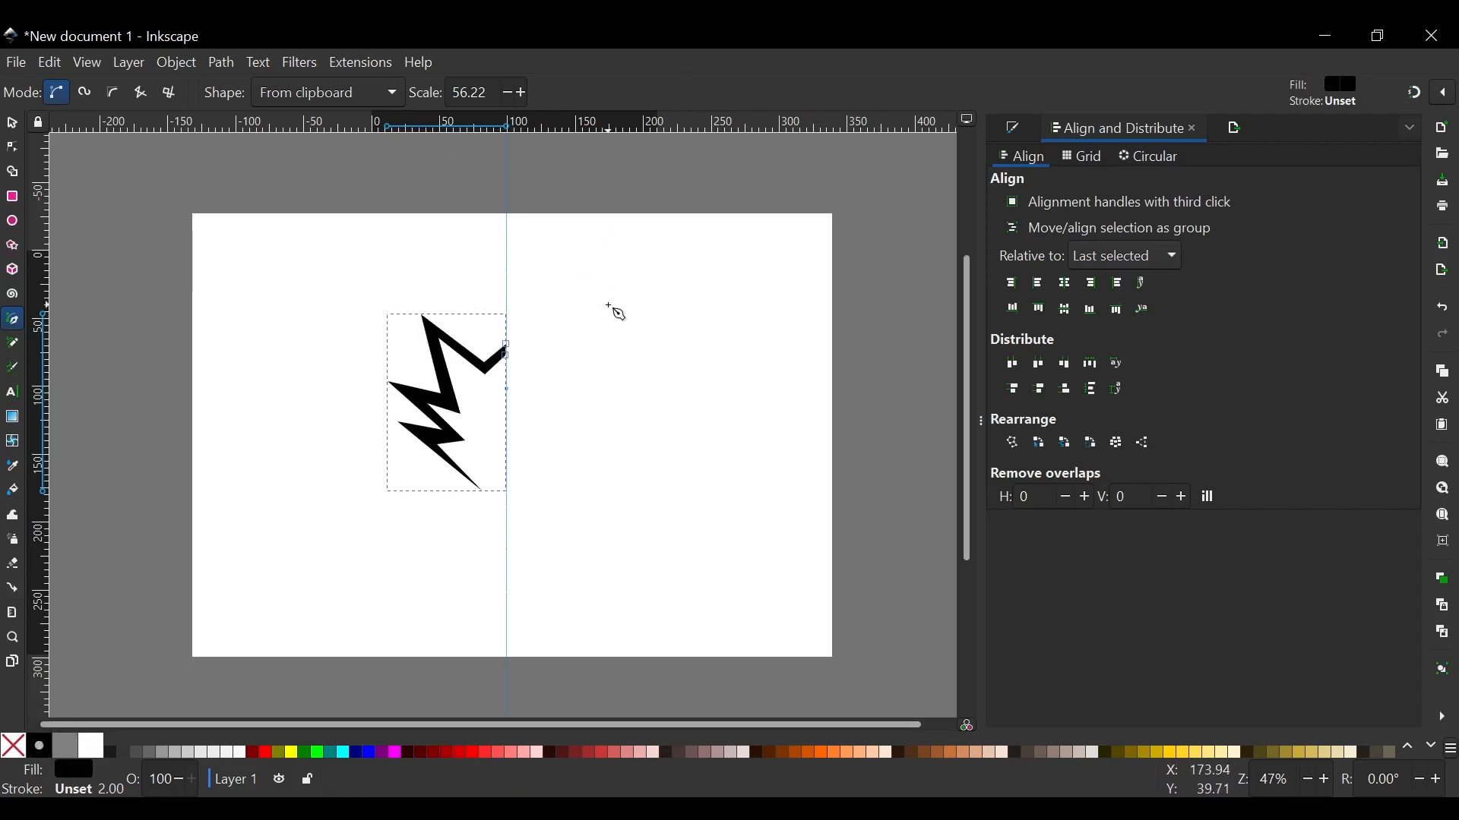
Move three inner corner nodes of the lower zigzags to about (41.4, 136.0), (64.5, 138.3) and (35.9, 108.9) mm to even out the stroke width.
{"action": "key", "text": "n"}
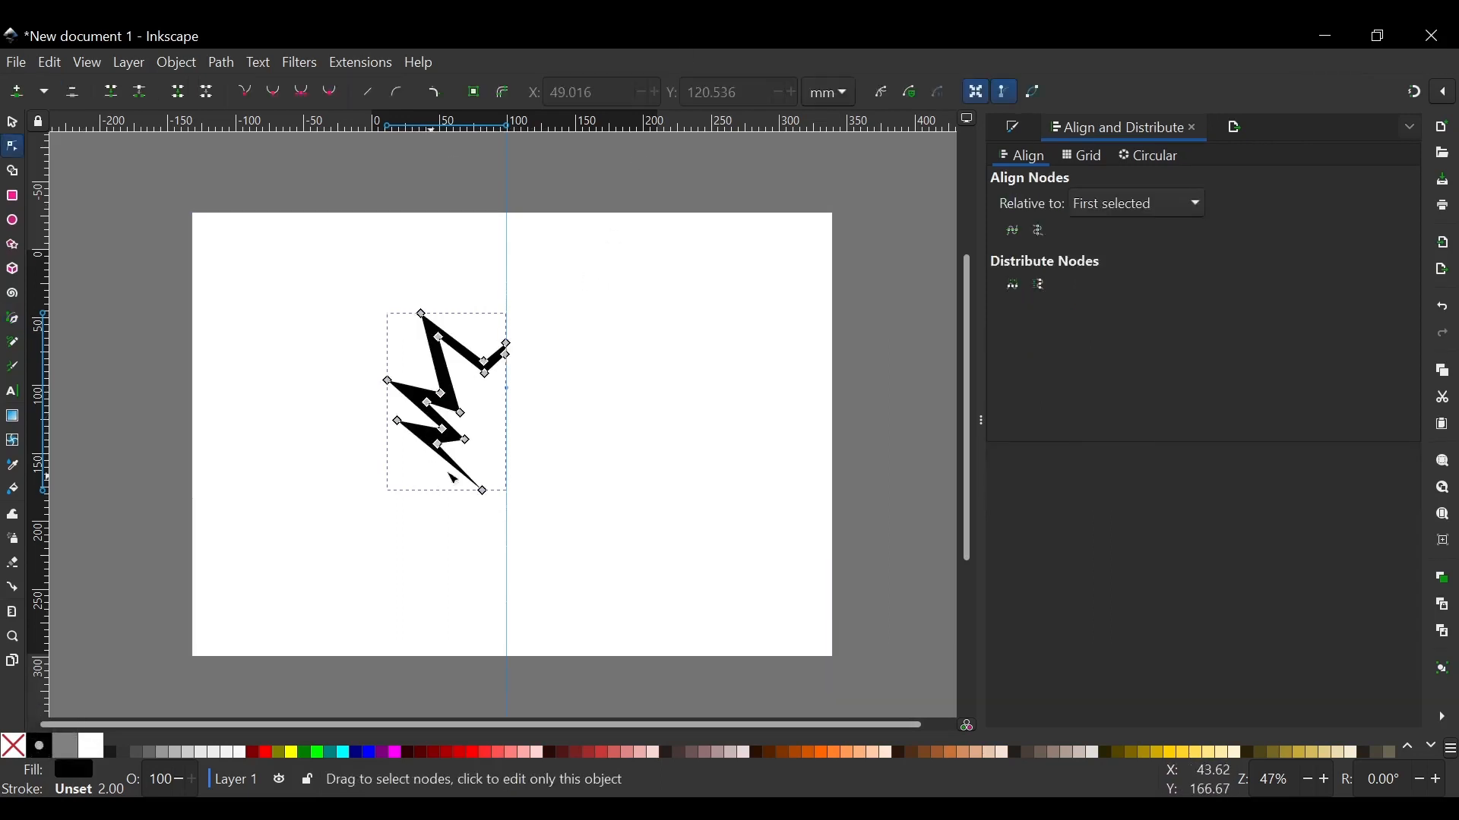
{"action": "scroll", "coordinate": [478, 458], "scroll_direction": "up", "scroll_amount": 4}
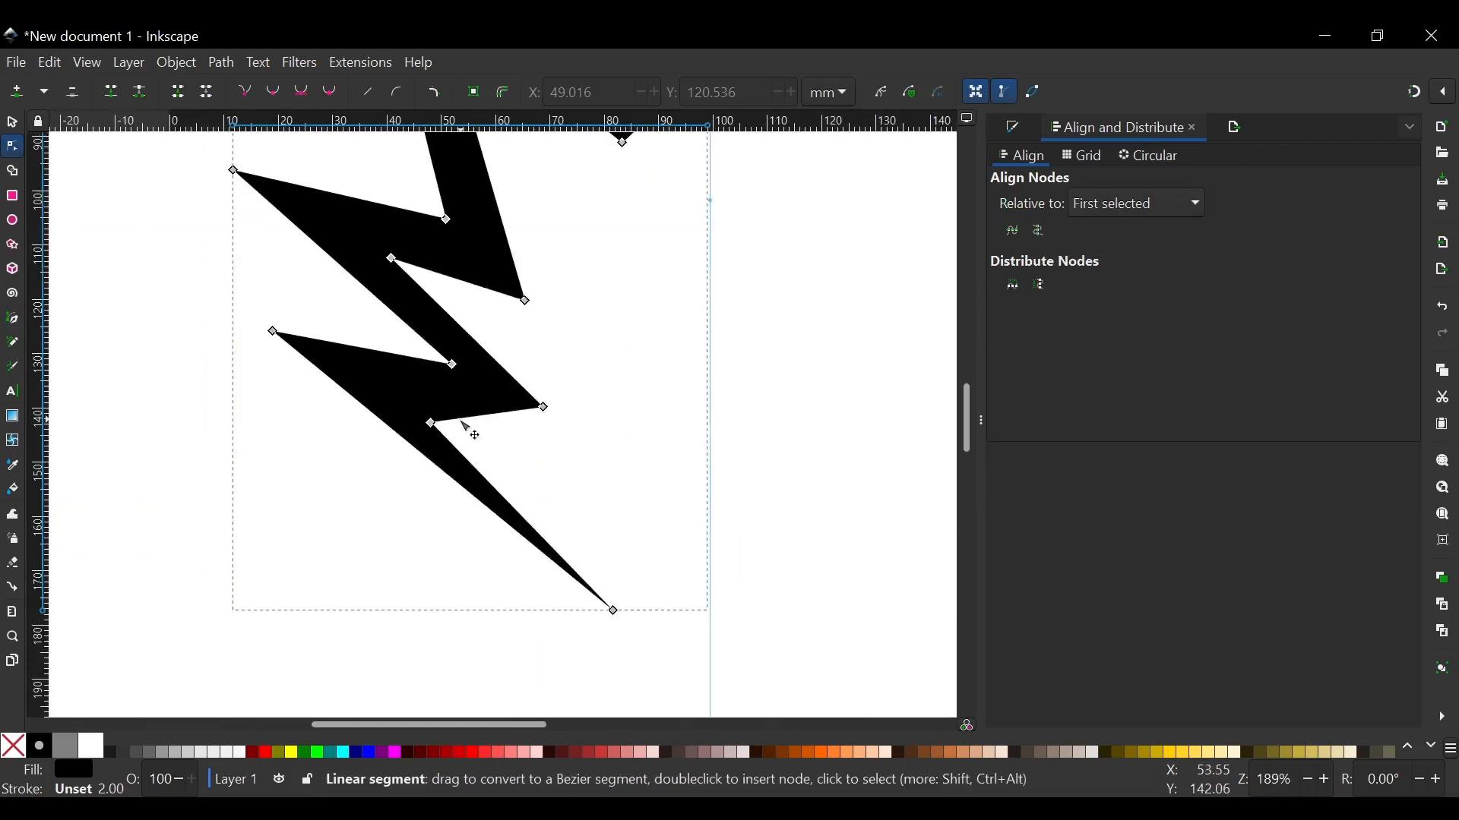
{"action": "left_click_drag", "start_coordinate": [435, 428], "coordinate": [397, 392]}
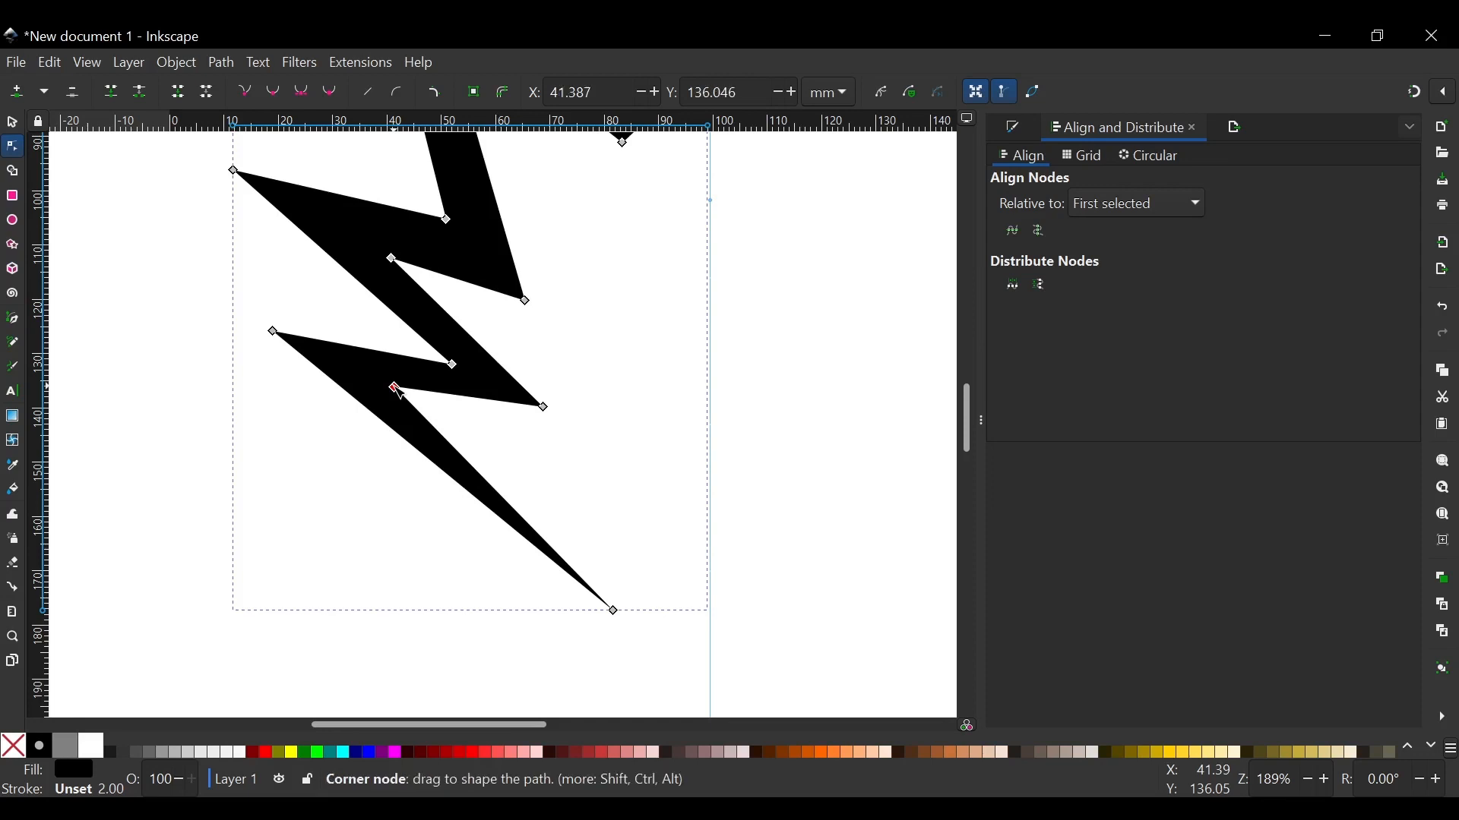
{"action": "left_click_drag", "start_coordinate": [547, 408], "coordinate": [524, 400]}
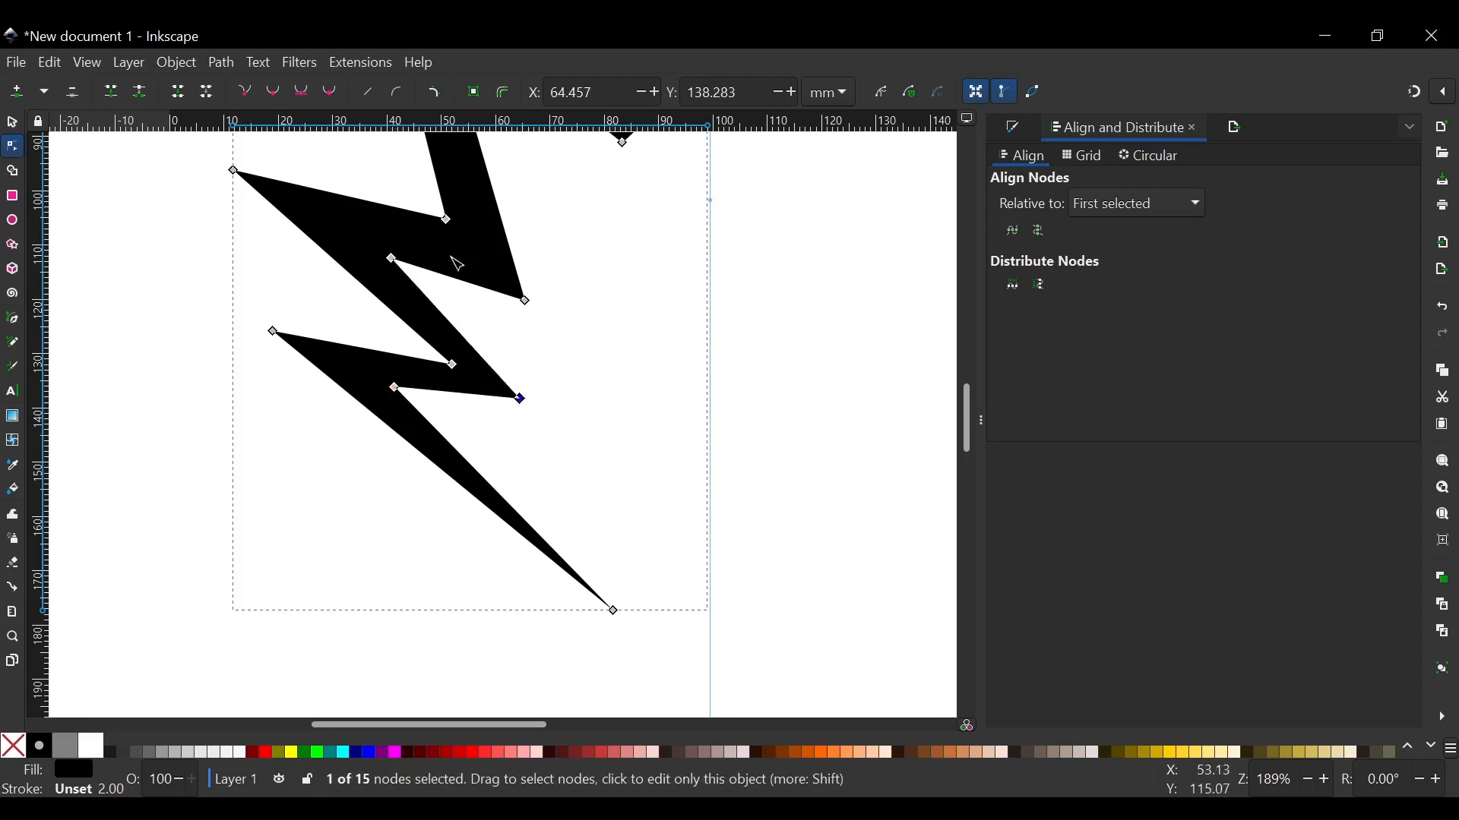
{"action": "left_click_drag", "start_coordinate": [395, 261], "coordinate": [369, 242]}
Move the inner corner nodes of the upper spike to about (59.8, 114.7) and (48.9, 65.4) mm and deselect the shape.
{"action": "scroll", "coordinate": [554, 285], "scroll_direction": "up", "scroll_amount": 4}
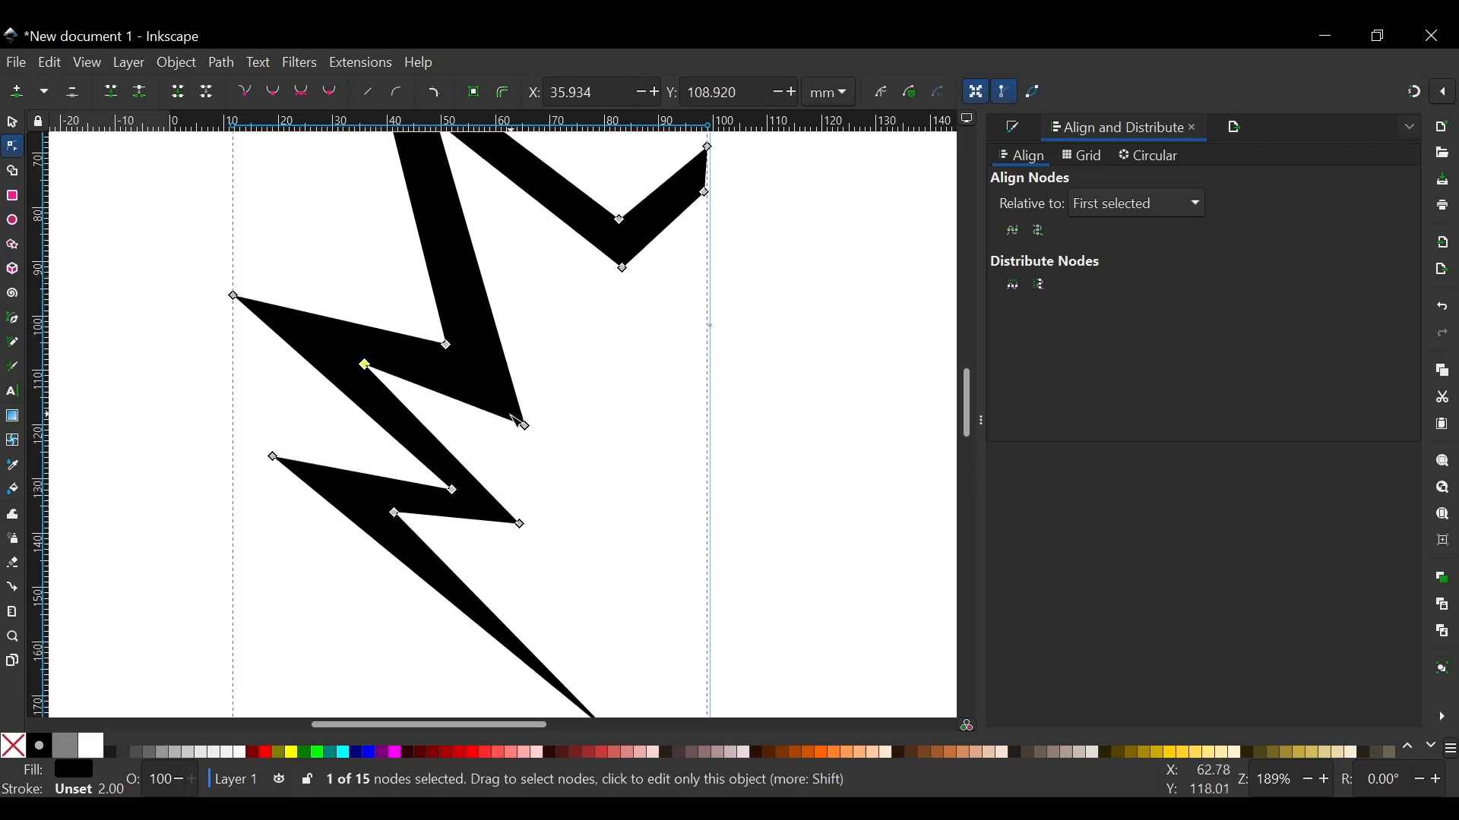
{"action": "left_click_drag", "start_coordinate": [527, 428], "coordinate": [495, 397]}
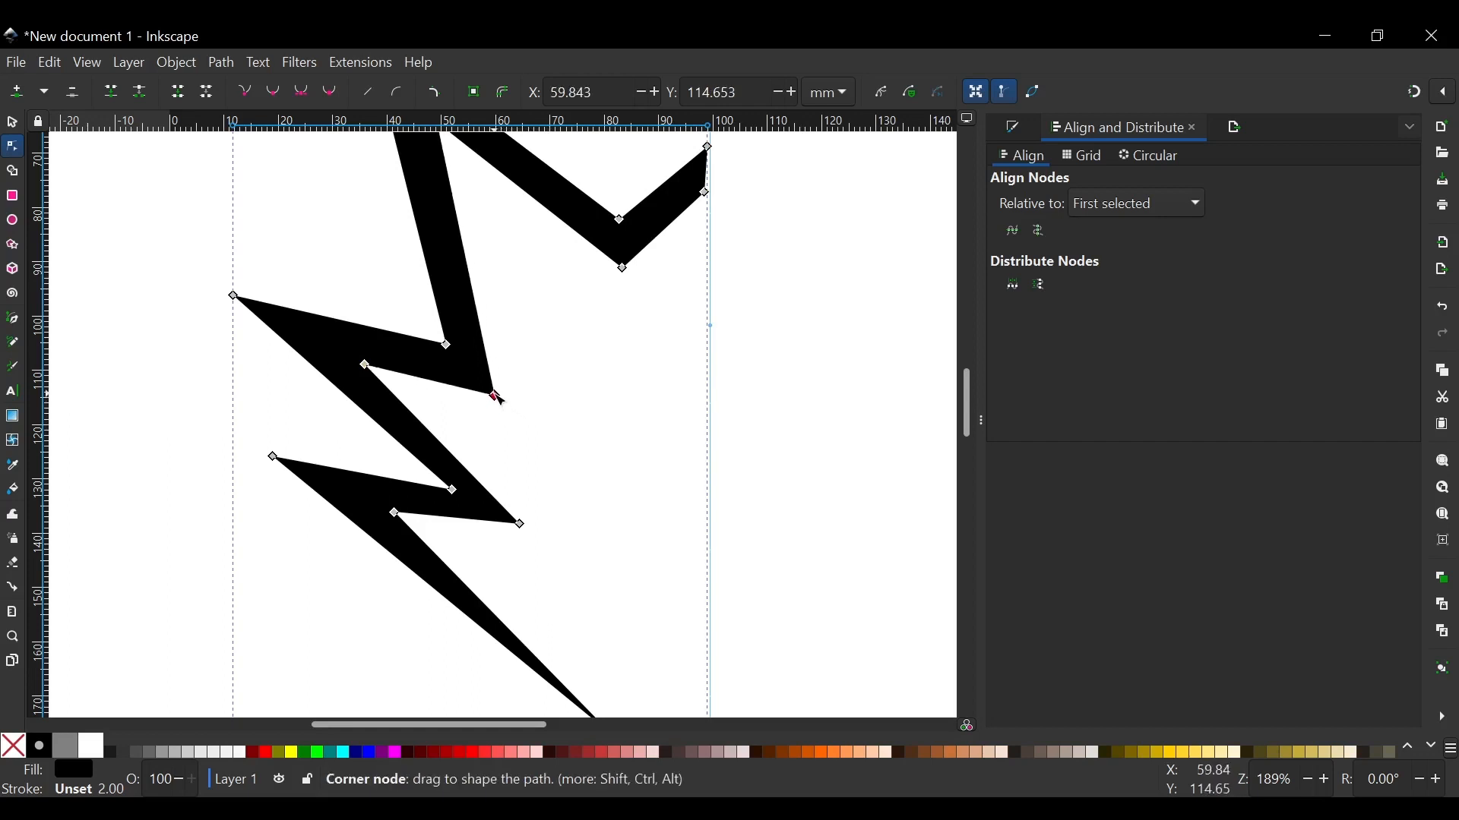
{"action": "scroll", "coordinate": [560, 319], "scroll_direction": "up", "scroll_amount": 3}
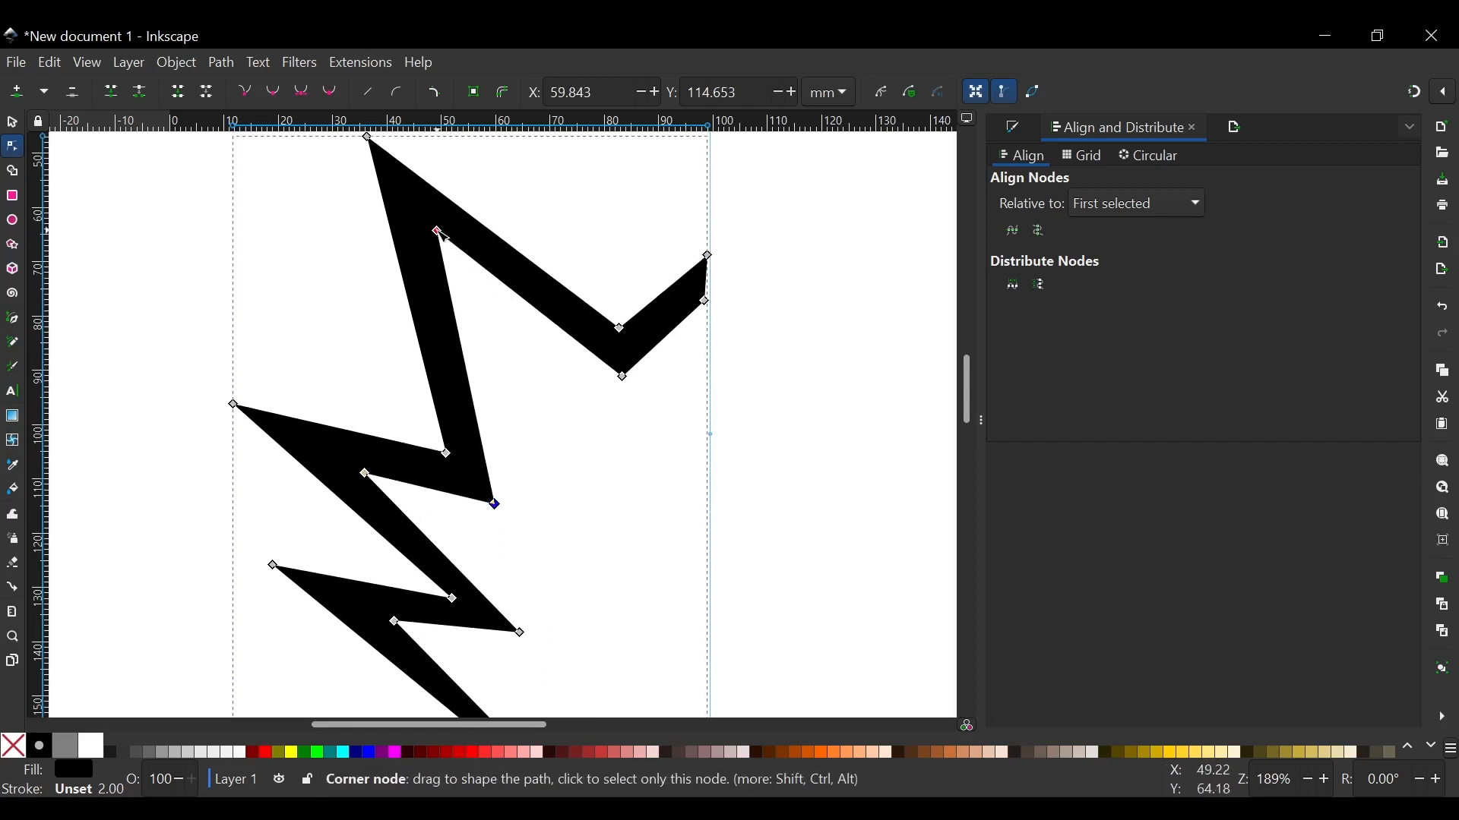
{"action": "left_click_drag", "start_coordinate": [439, 233], "coordinate": [438, 238]}
{"action": "left_click", "coordinate": [731, 618]}
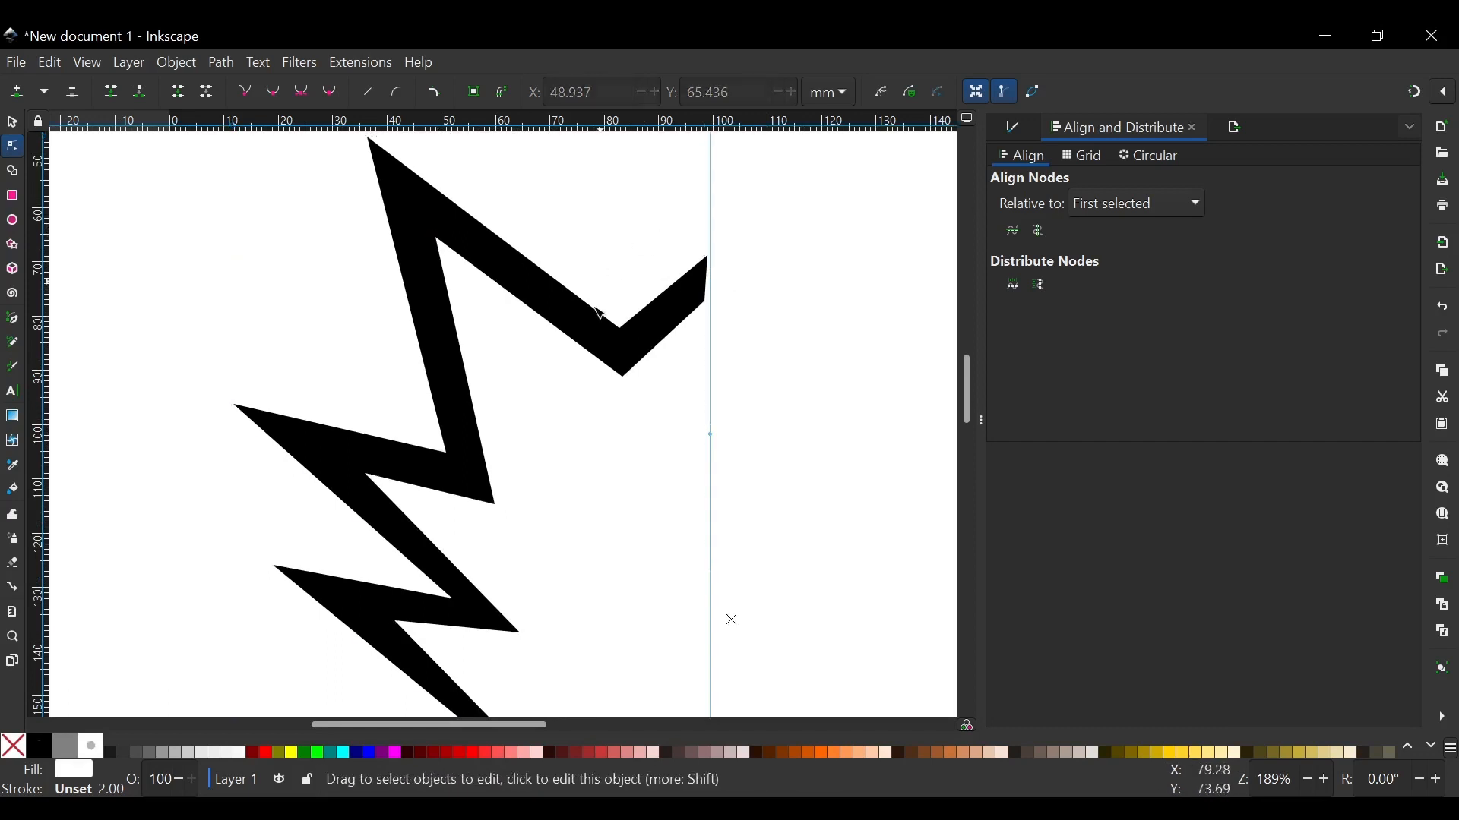
{"action": "scroll", "coordinate": [569, 329], "scroll_direction": "down", "scroll_amount": 3, "text": "ctrl"}
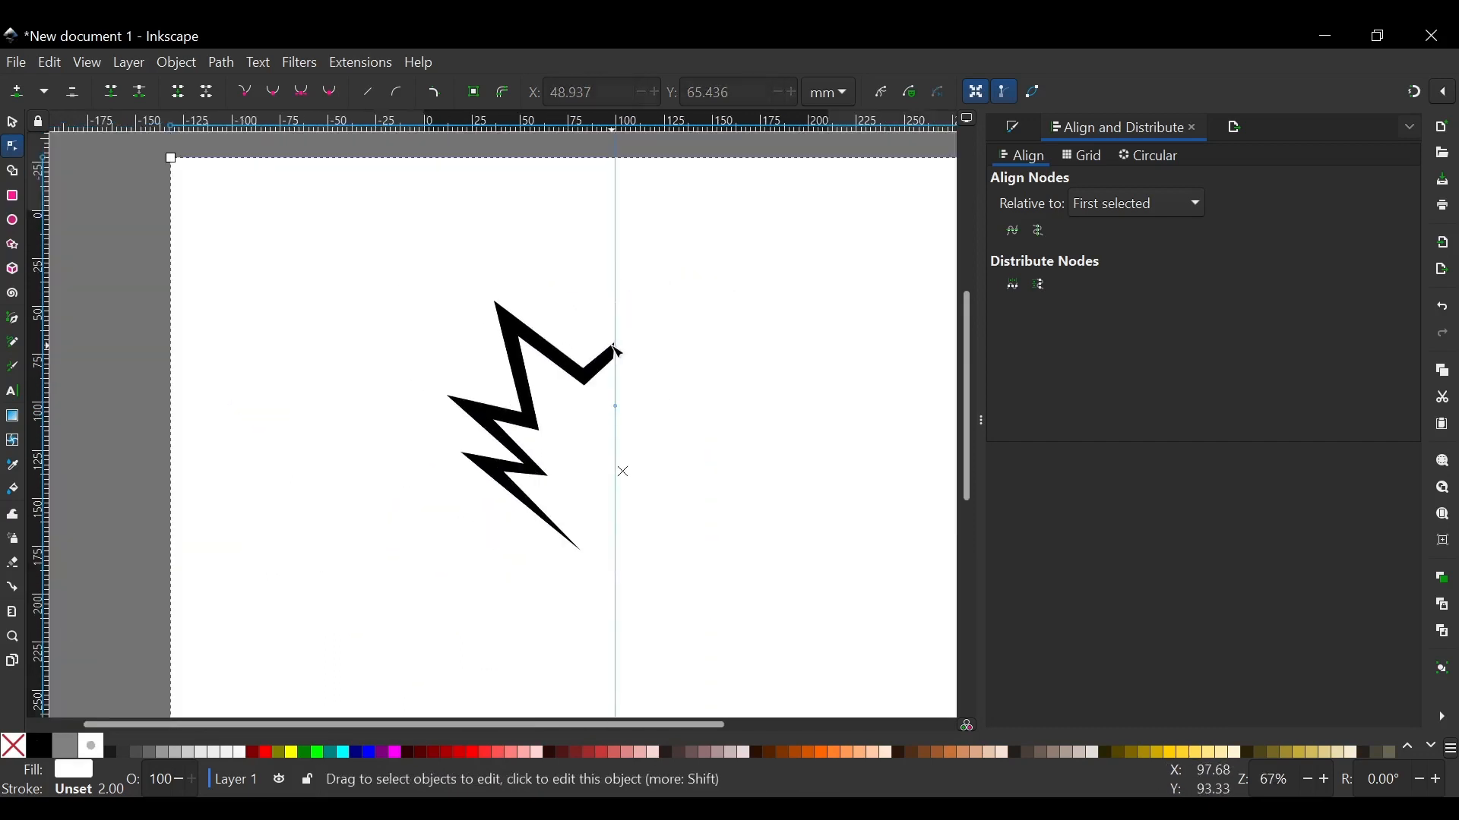
{"action": "scroll", "coordinate": [617, 351], "scroll_direction": "up", "scroll_amount": 1, "text": "ctrl"}
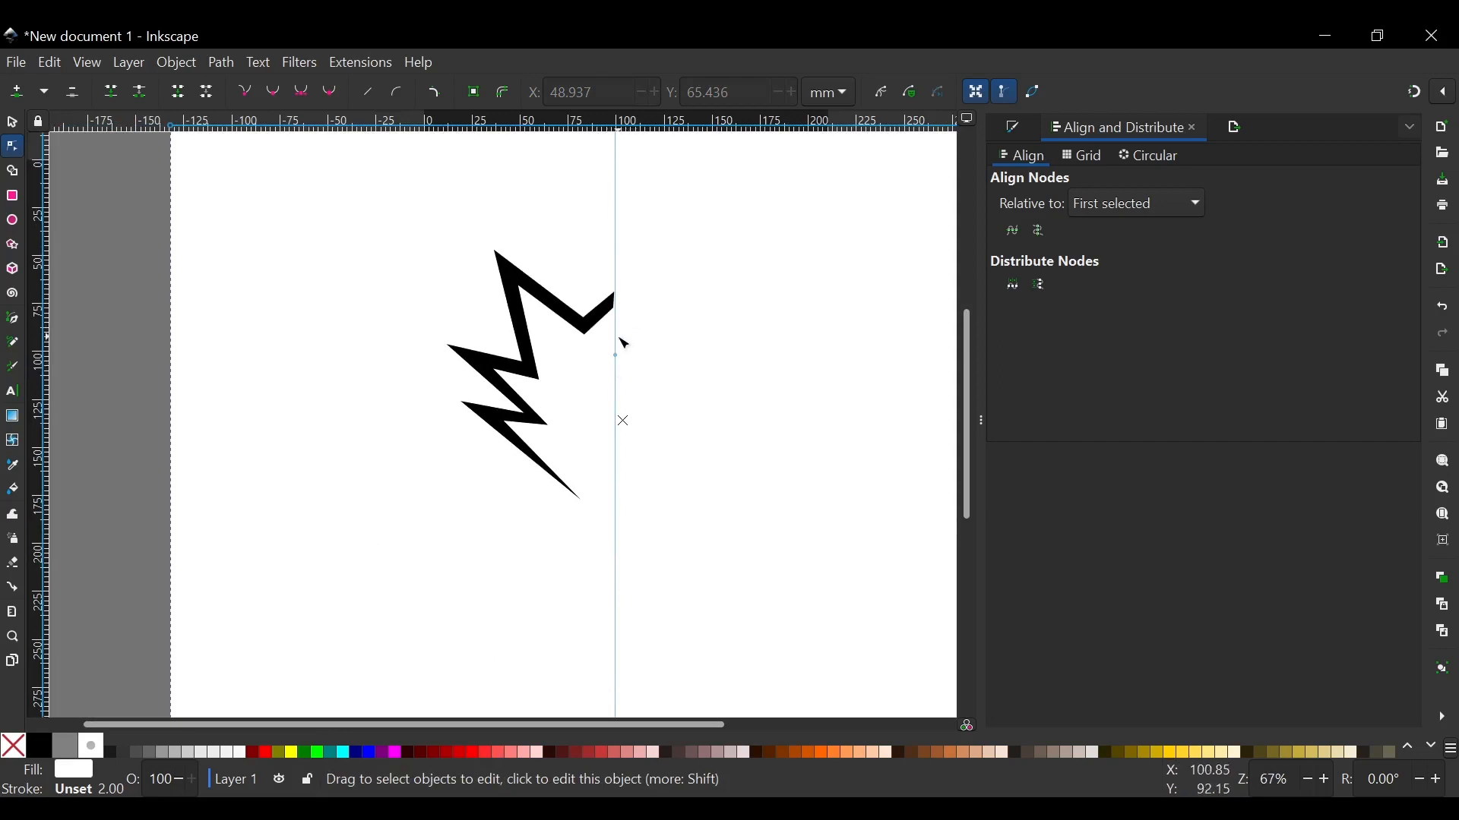
Duplicate the black zigzag half, flip the copy horizontally and place it on the other side of the guide at about X 100.5, Y 46.8 mm.
{"action": "scroll", "coordinate": [625, 344], "scroll_direction": "up", "scroll_amount": 1, "text": "ctrl"}
{"action": "scroll", "coordinate": [621, 340], "scroll_direction": "down", "scroll_amount": 2}
{"action": "scroll", "coordinate": [618, 357], "scroll_direction": "down", "scroll_amount": 3}
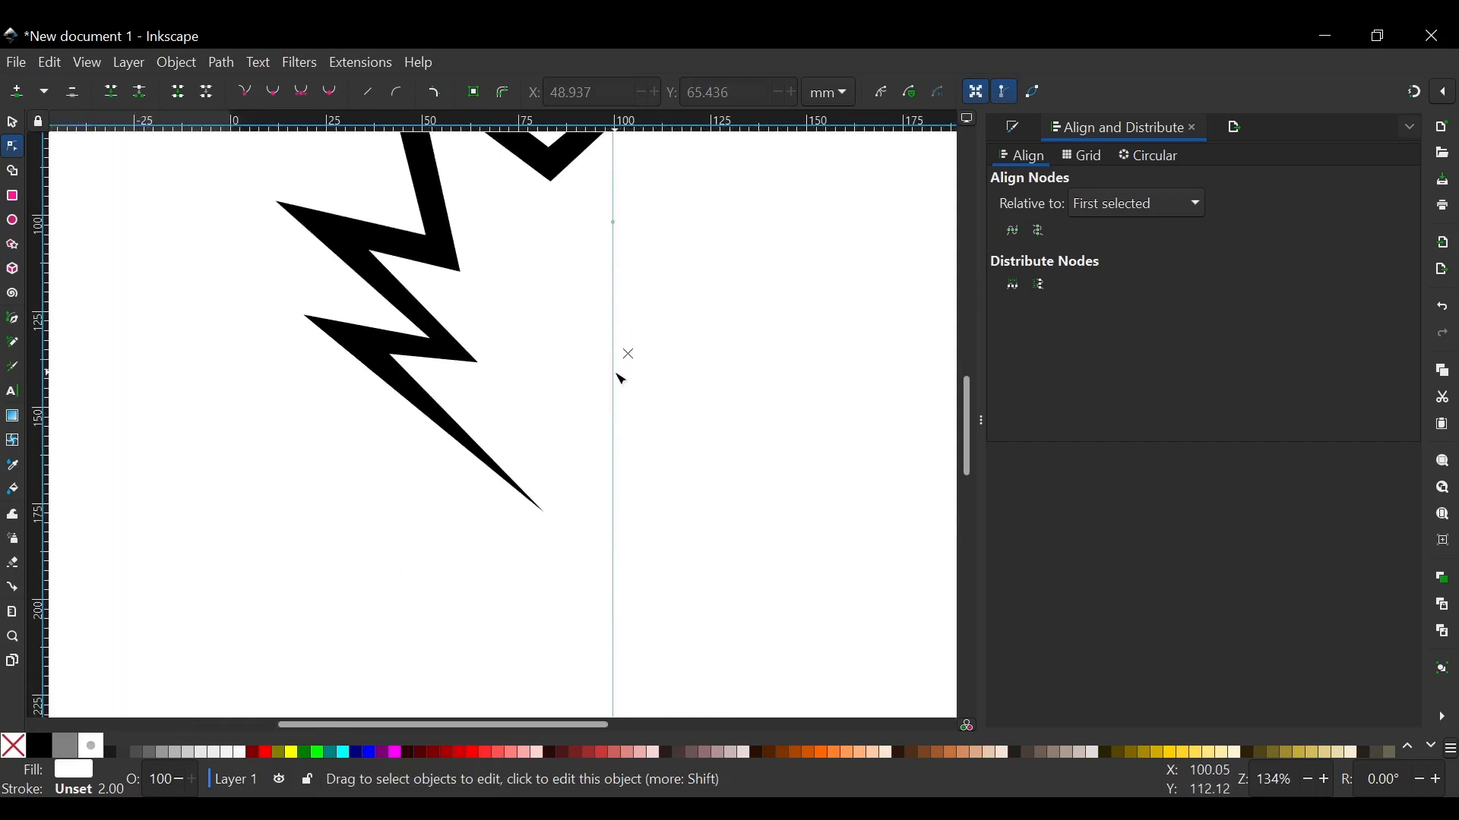
{"action": "scroll", "coordinate": [620, 378], "scroll_direction": "up", "scroll_amount": 3}
{"action": "scroll", "coordinate": [596, 267], "scroll_direction": "up", "scroll_amount": 1}
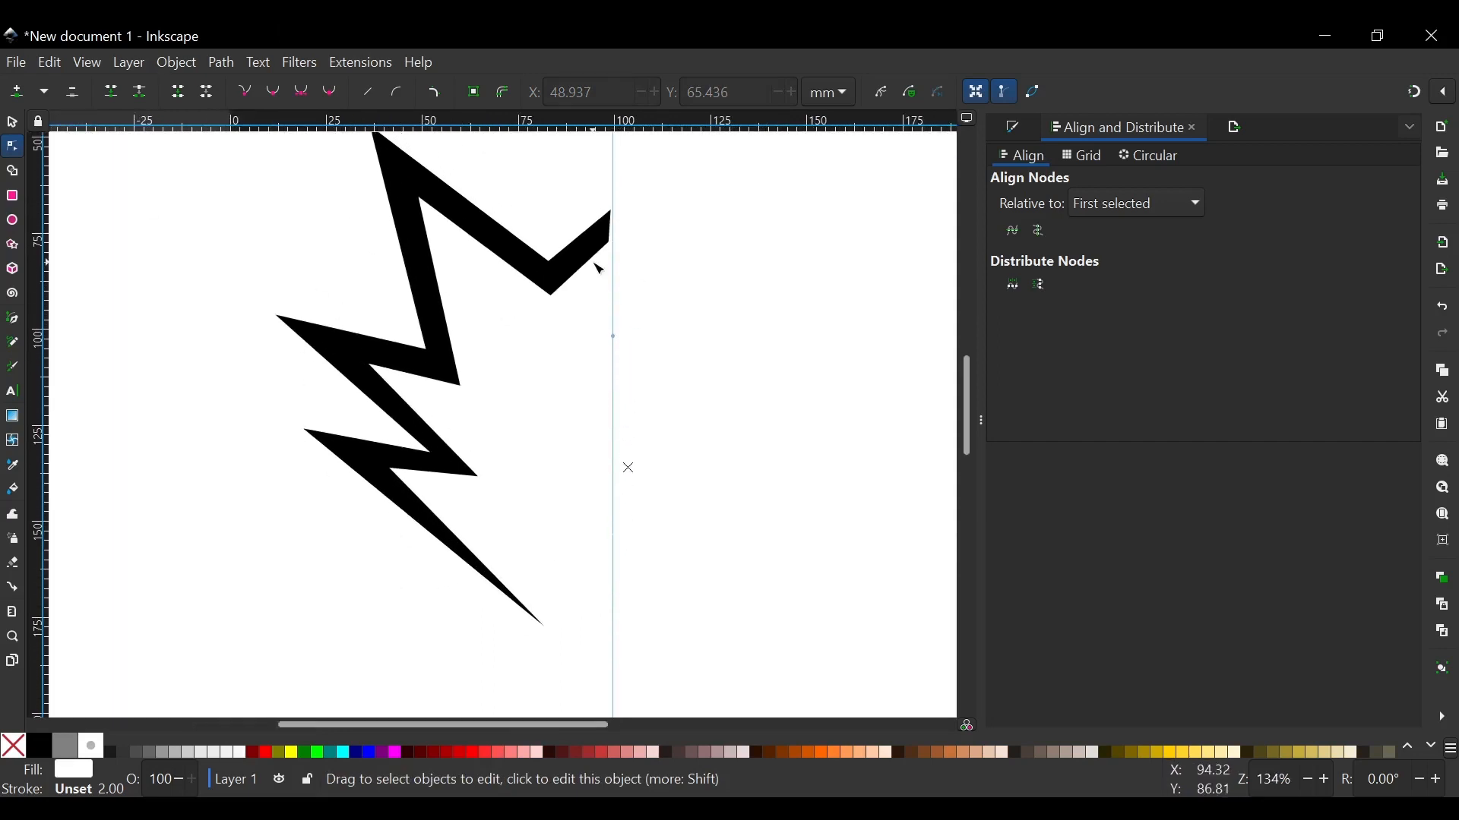
{"action": "left_click", "coordinate": [11, 122]}
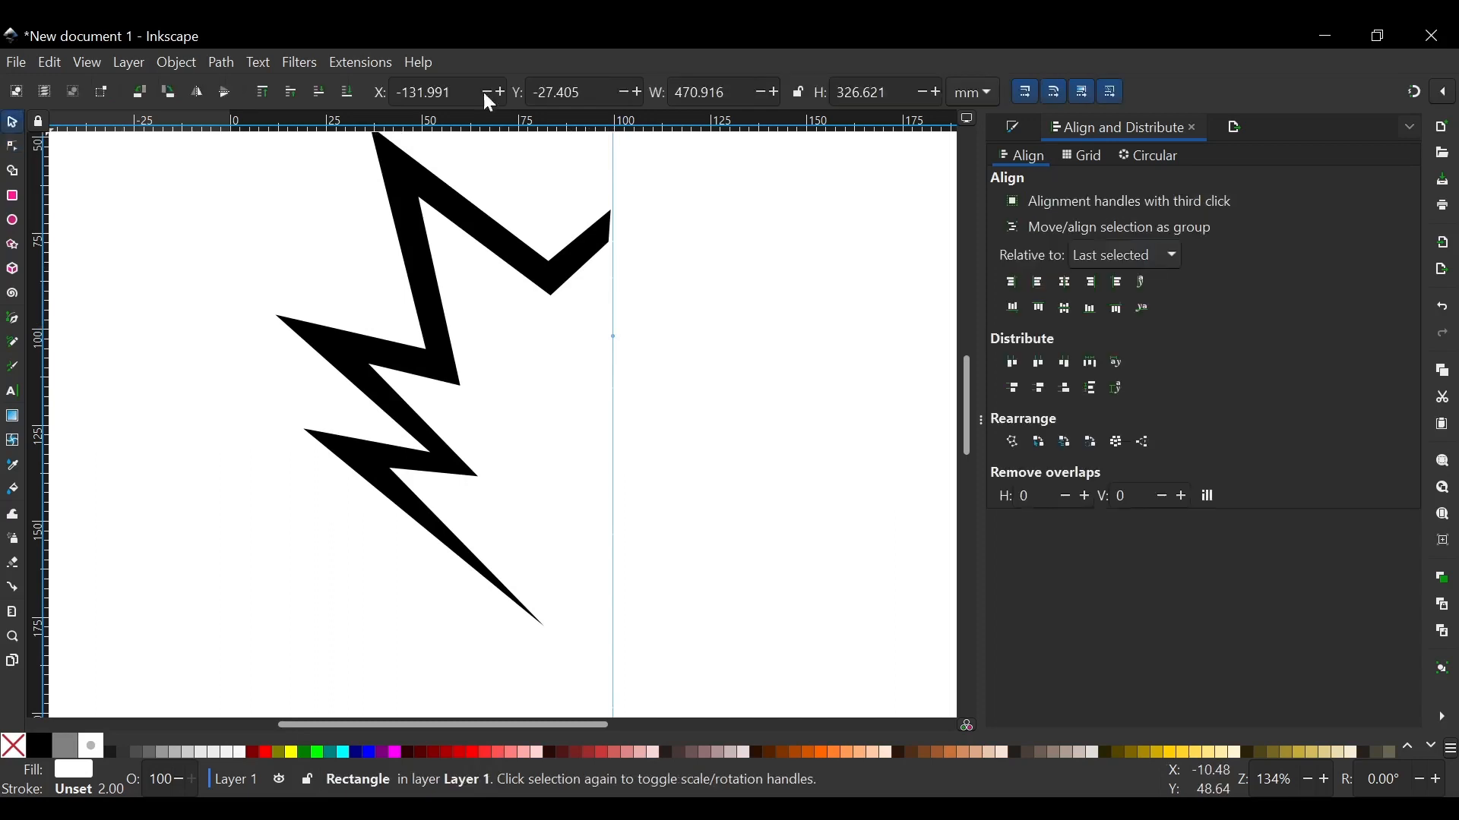
{"action": "left_click", "coordinate": [538, 262]}
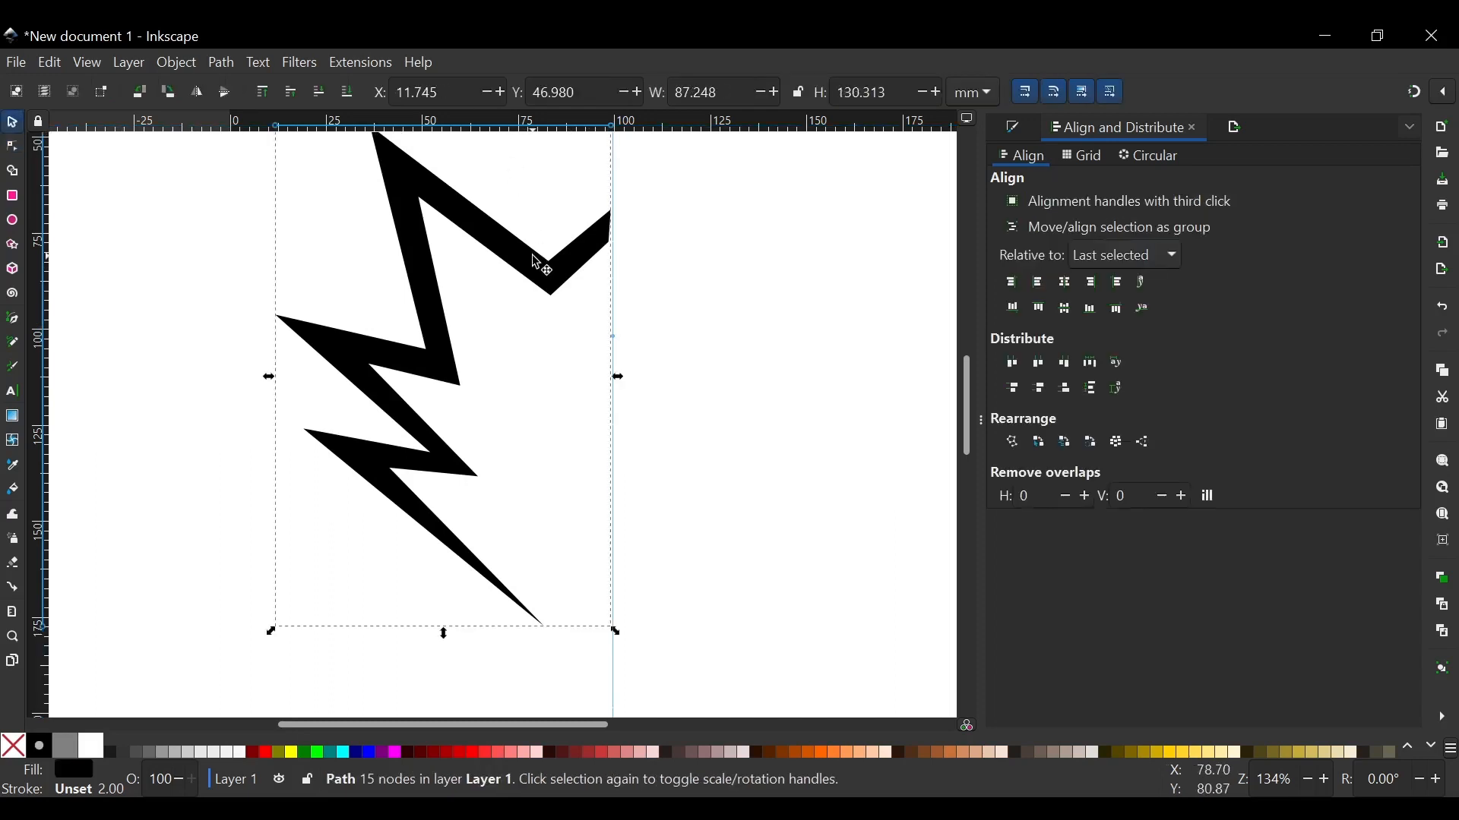
{"action": "key", "text": "ctrl+d"}
{"action": "left_click", "coordinate": [199, 92]}
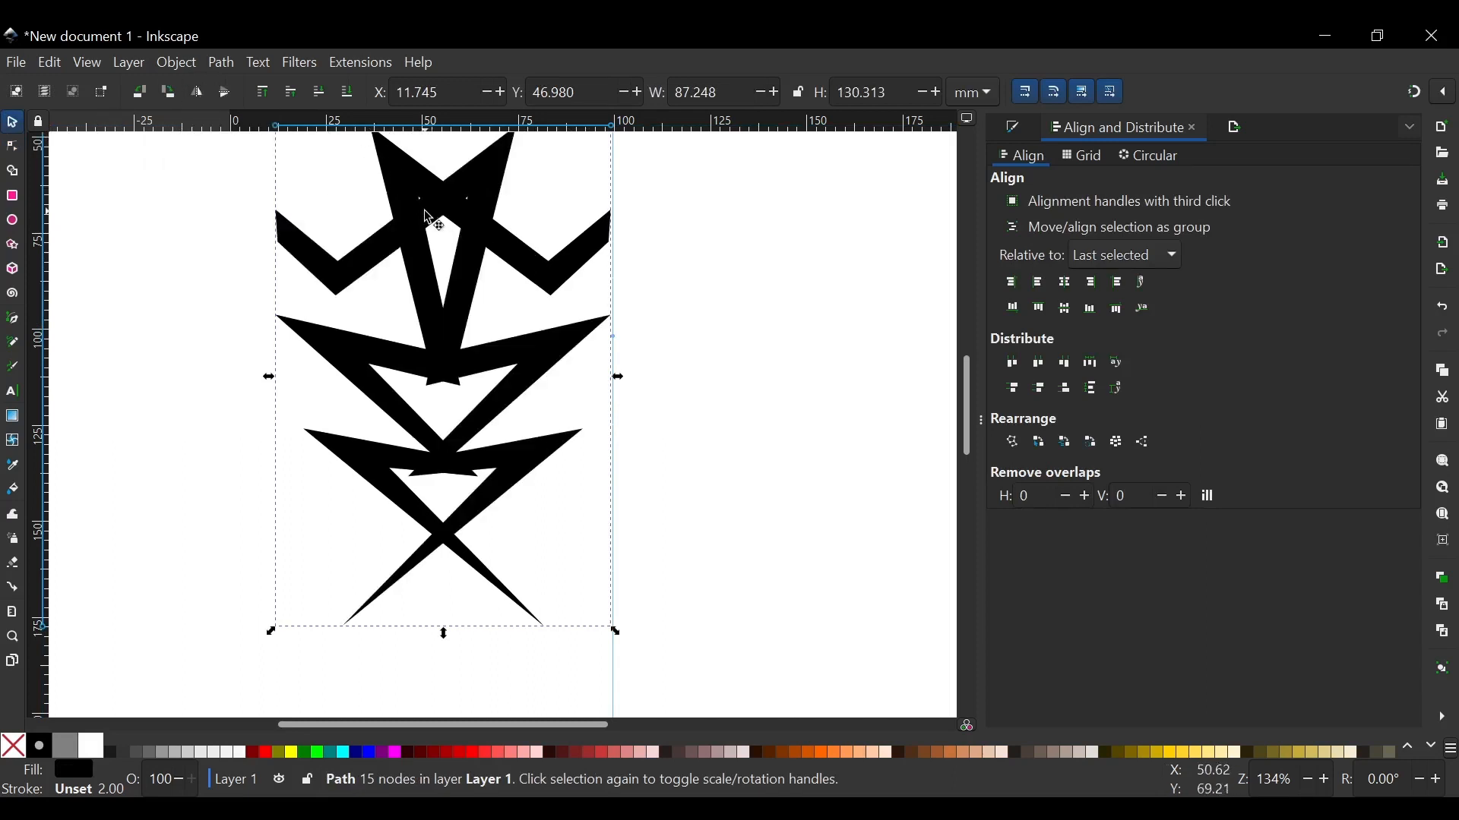
{"action": "left_click_drag", "start_coordinate": [427, 218], "coordinate": [775, 213]}
{"action": "left_click_drag", "start_coordinate": [773, 214], "coordinate": [773, 214]}
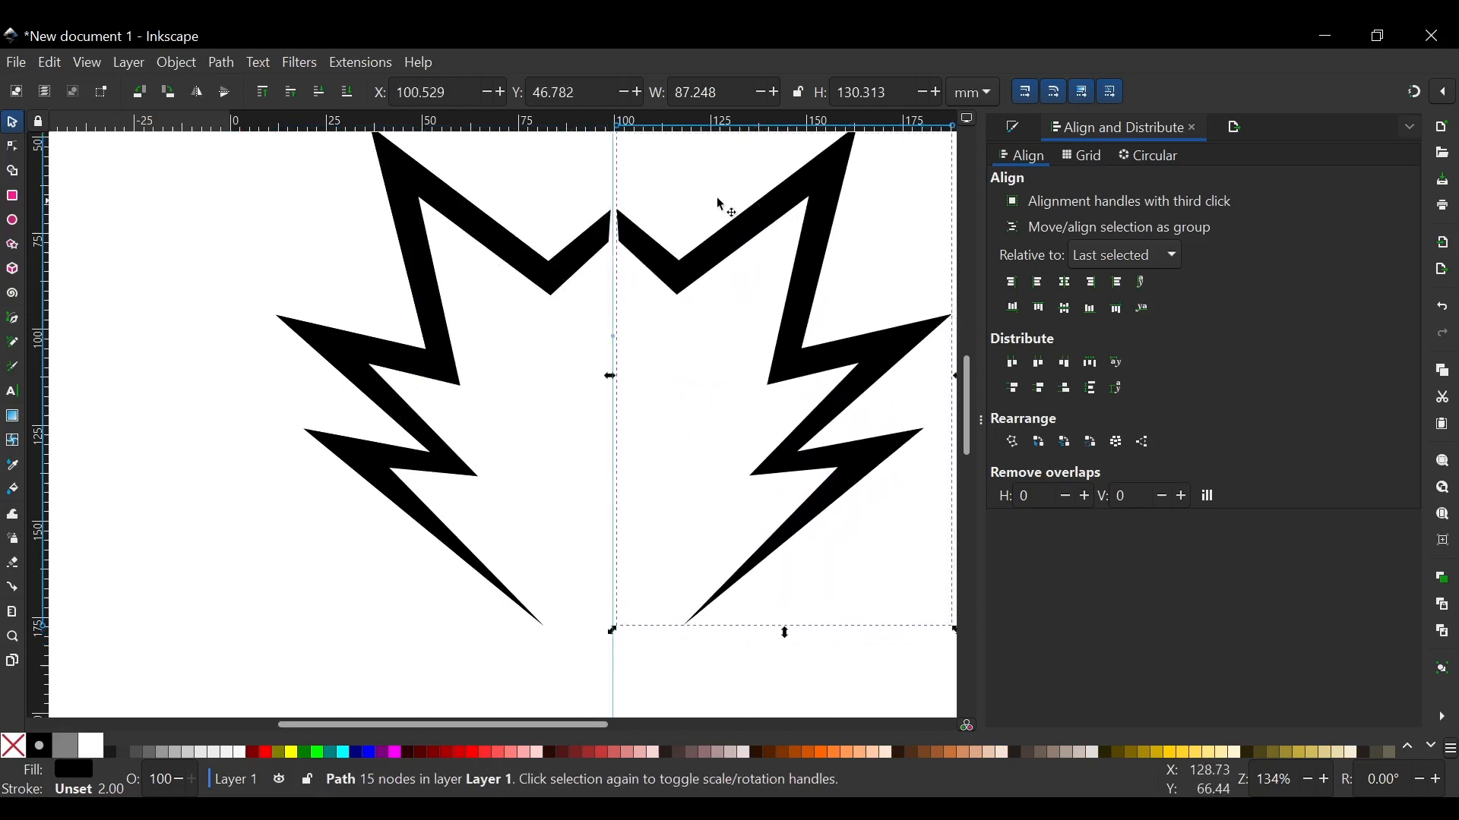
{"action": "left_click", "coordinate": [596, 378]}
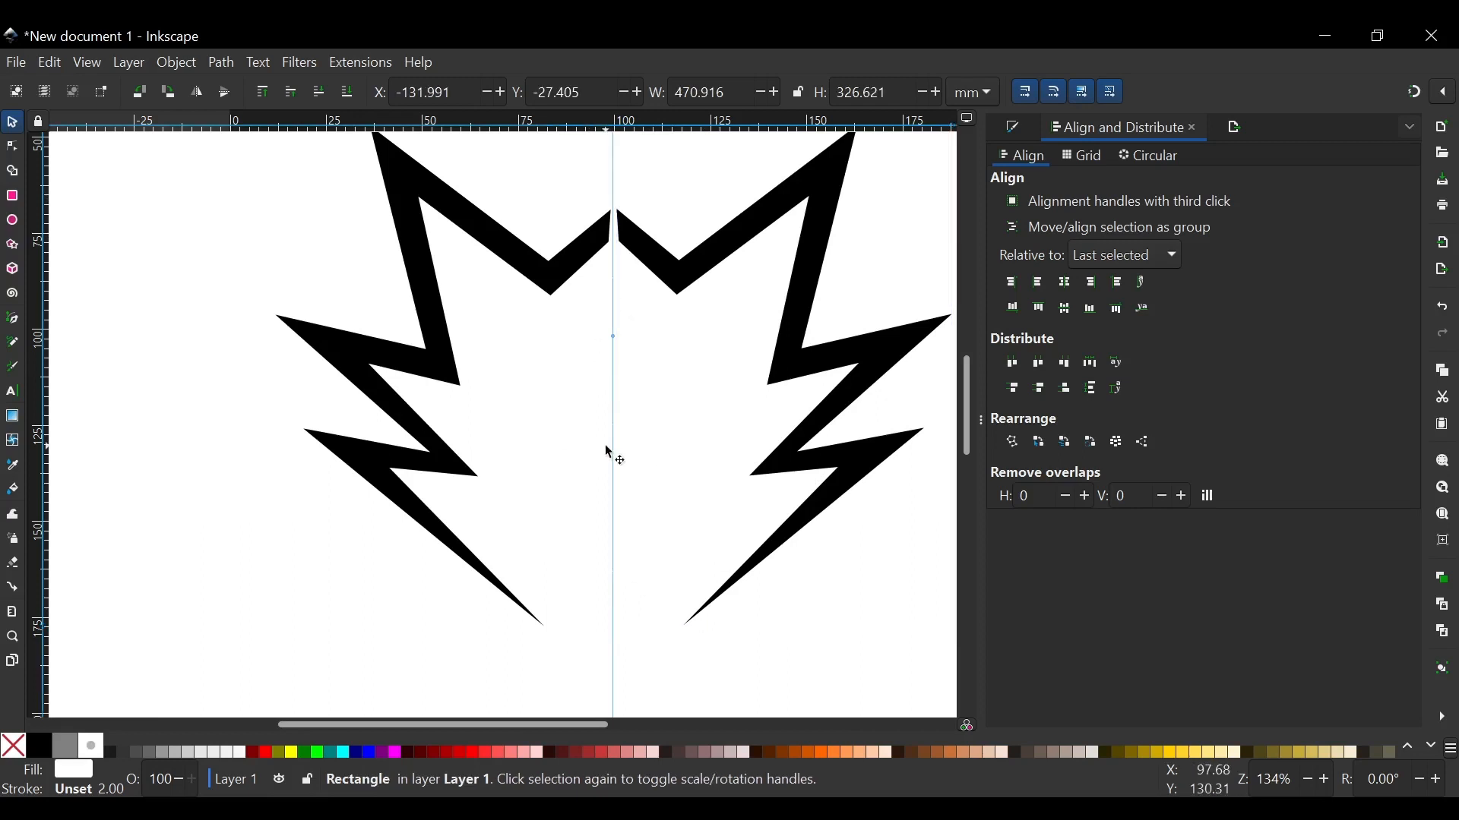
Draw a closed six-node angular eye shape with a long downward spike between the left zigzag half and the guide using the Pen tool.
{"action": "key", "text": "b"}
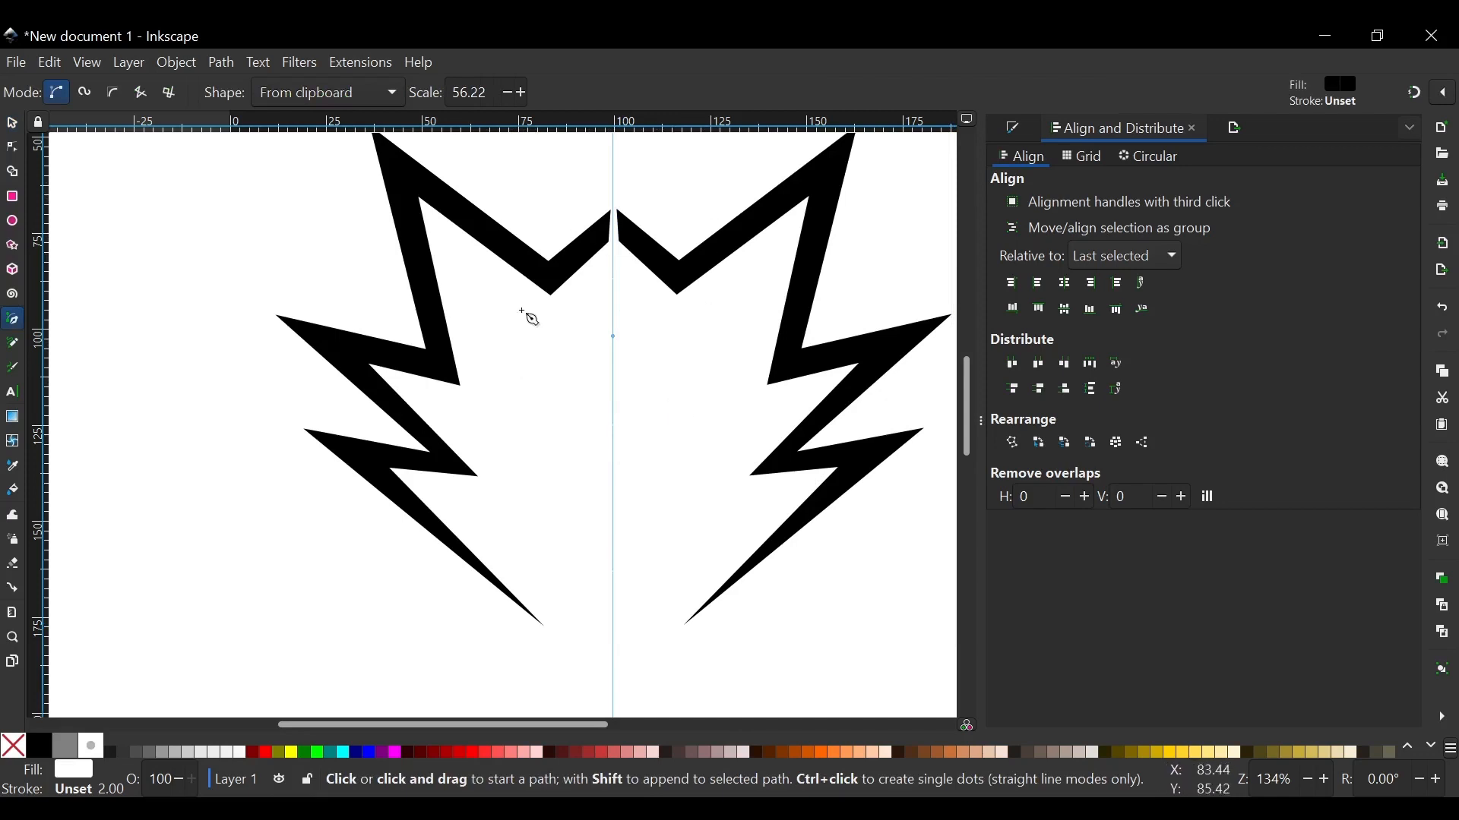
{"action": "left_click", "coordinate": [489, 348]}
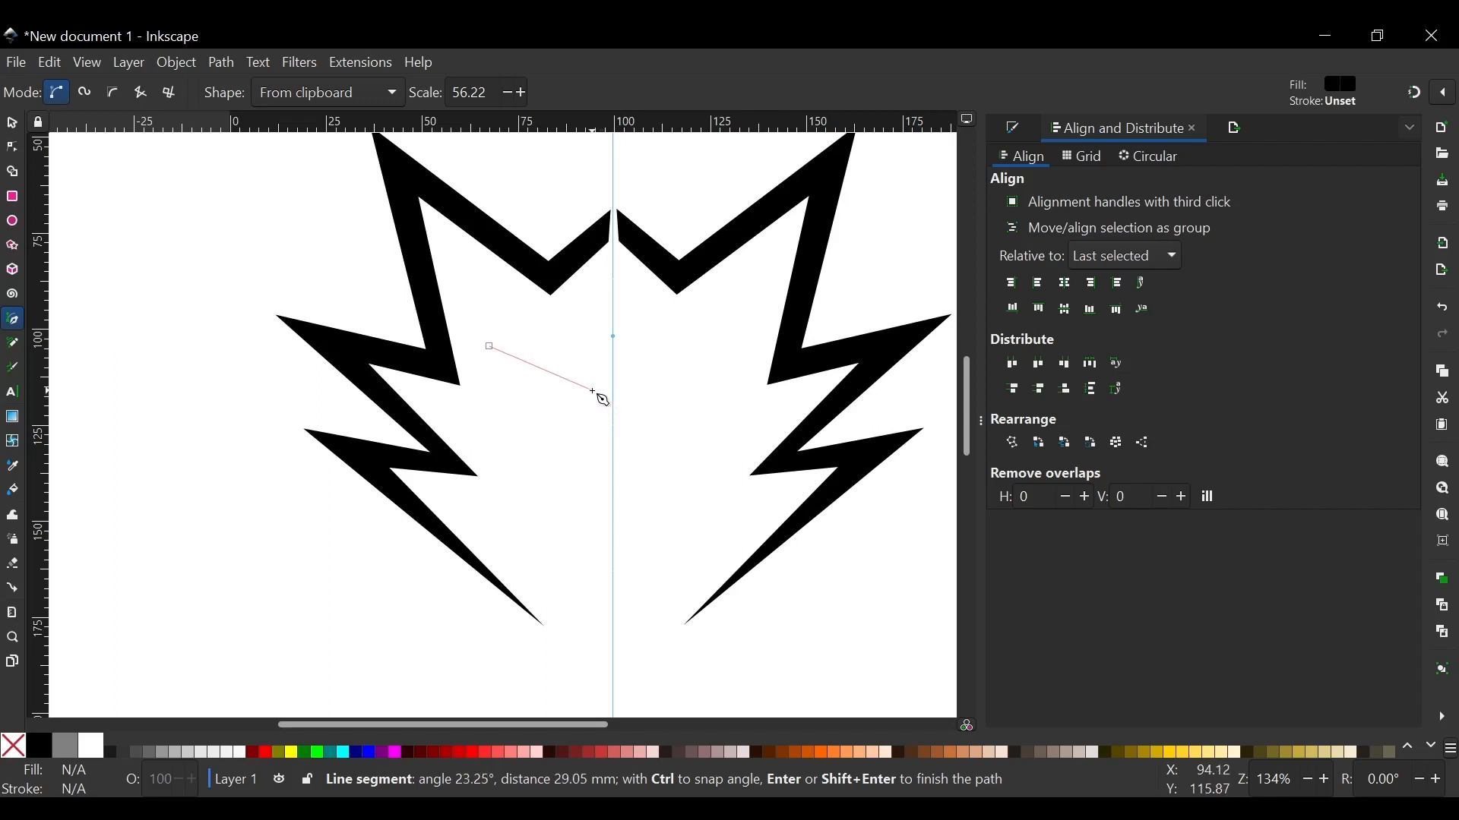
{"action": "left_click", "coordinate": [594, 395]}
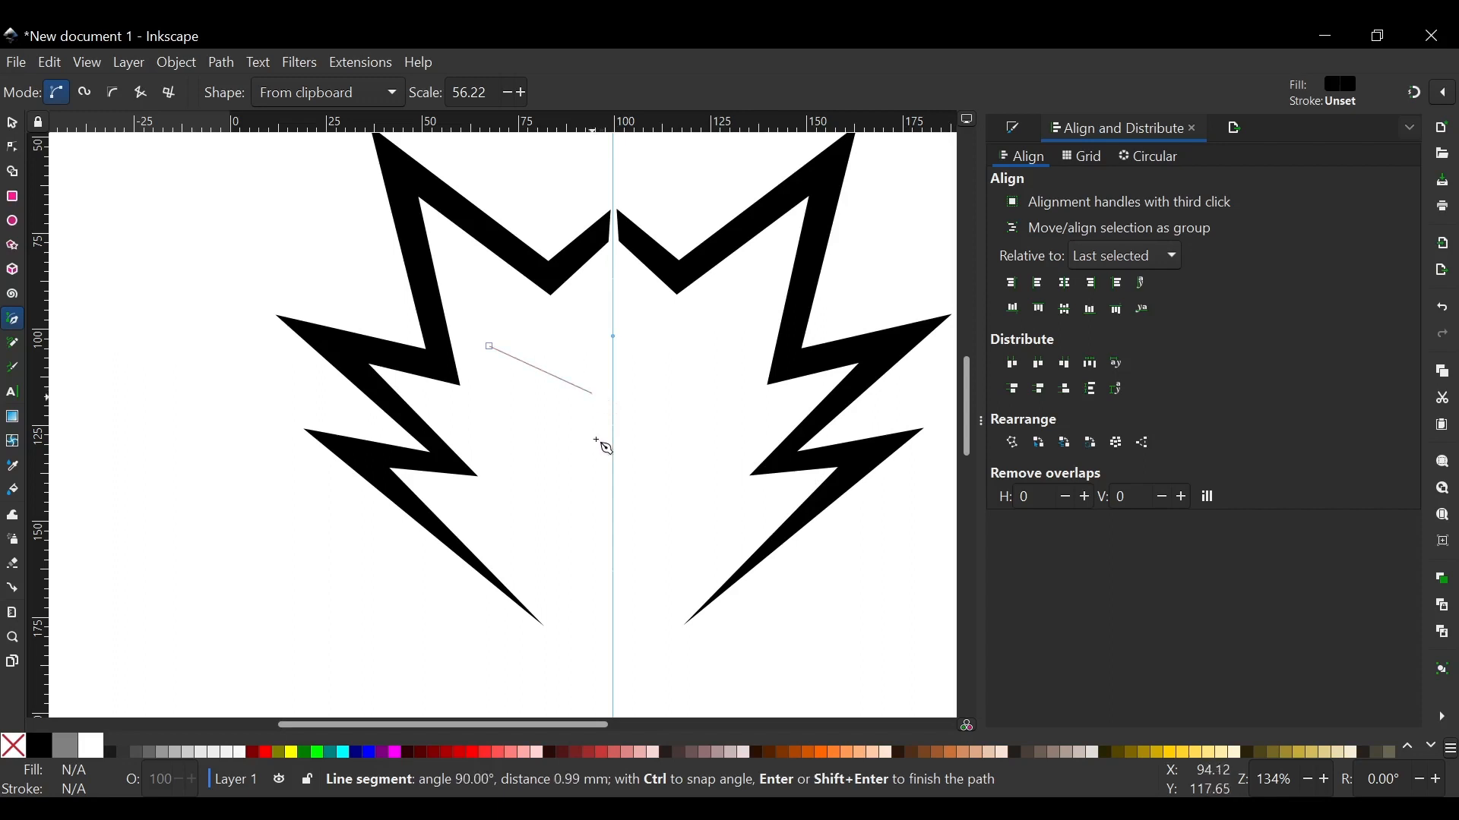
{"action": "left_click", "coordinate": [602, 526]}
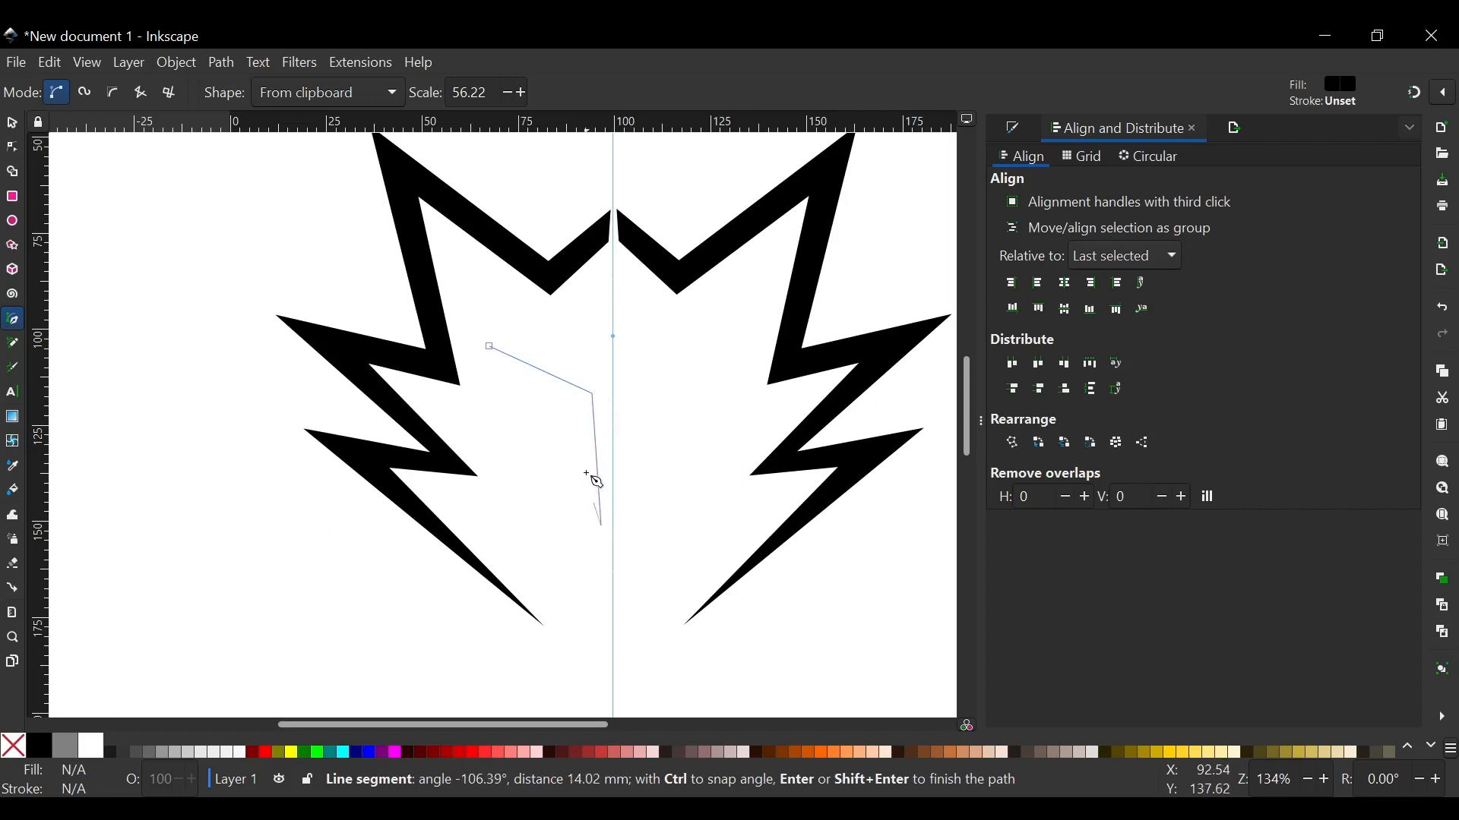
{"action": "left_click", "coordinate": [583, 408]}
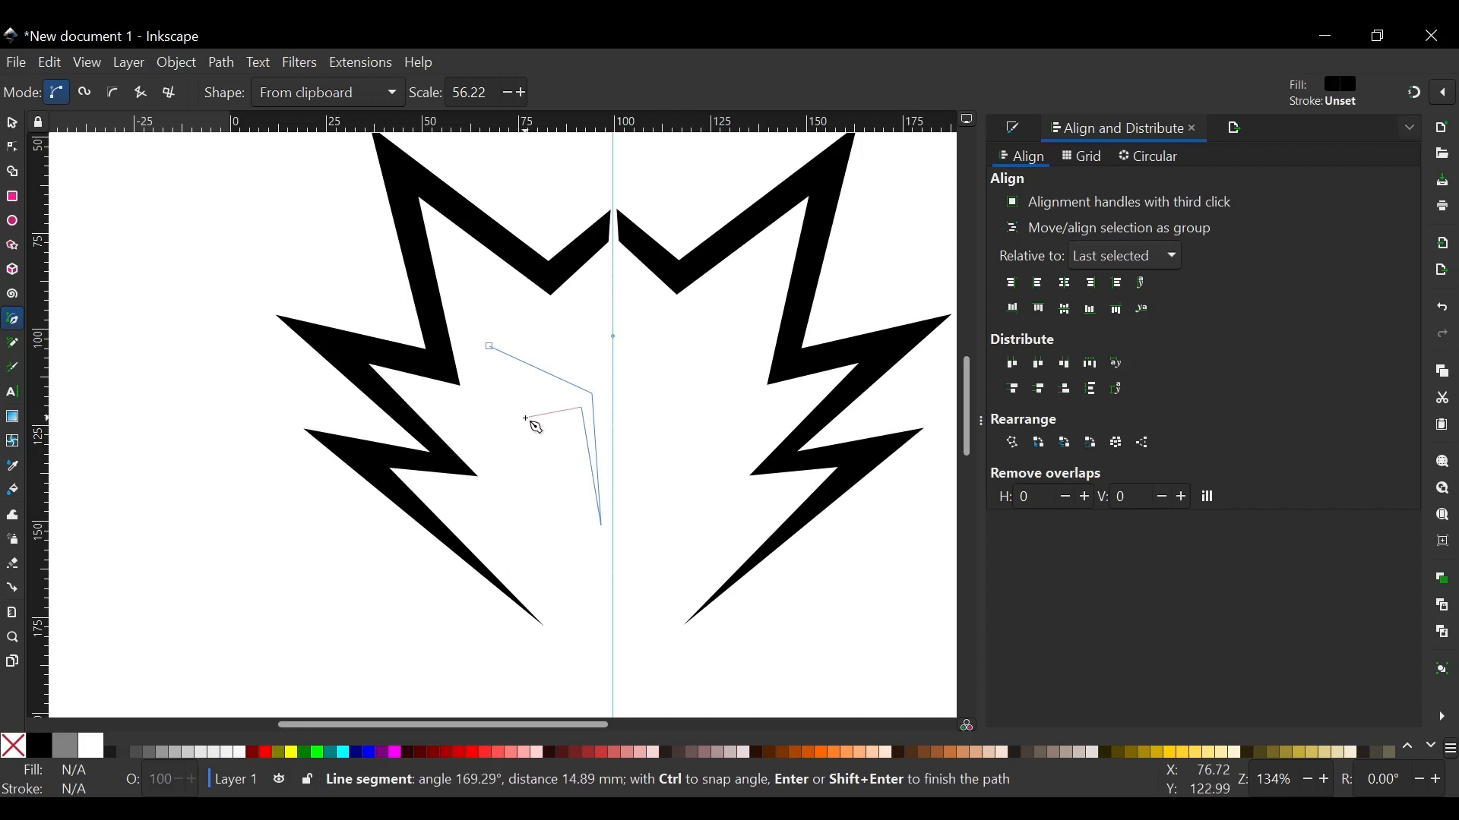
{"action": "left_click", "coordinate": [524, 417]}
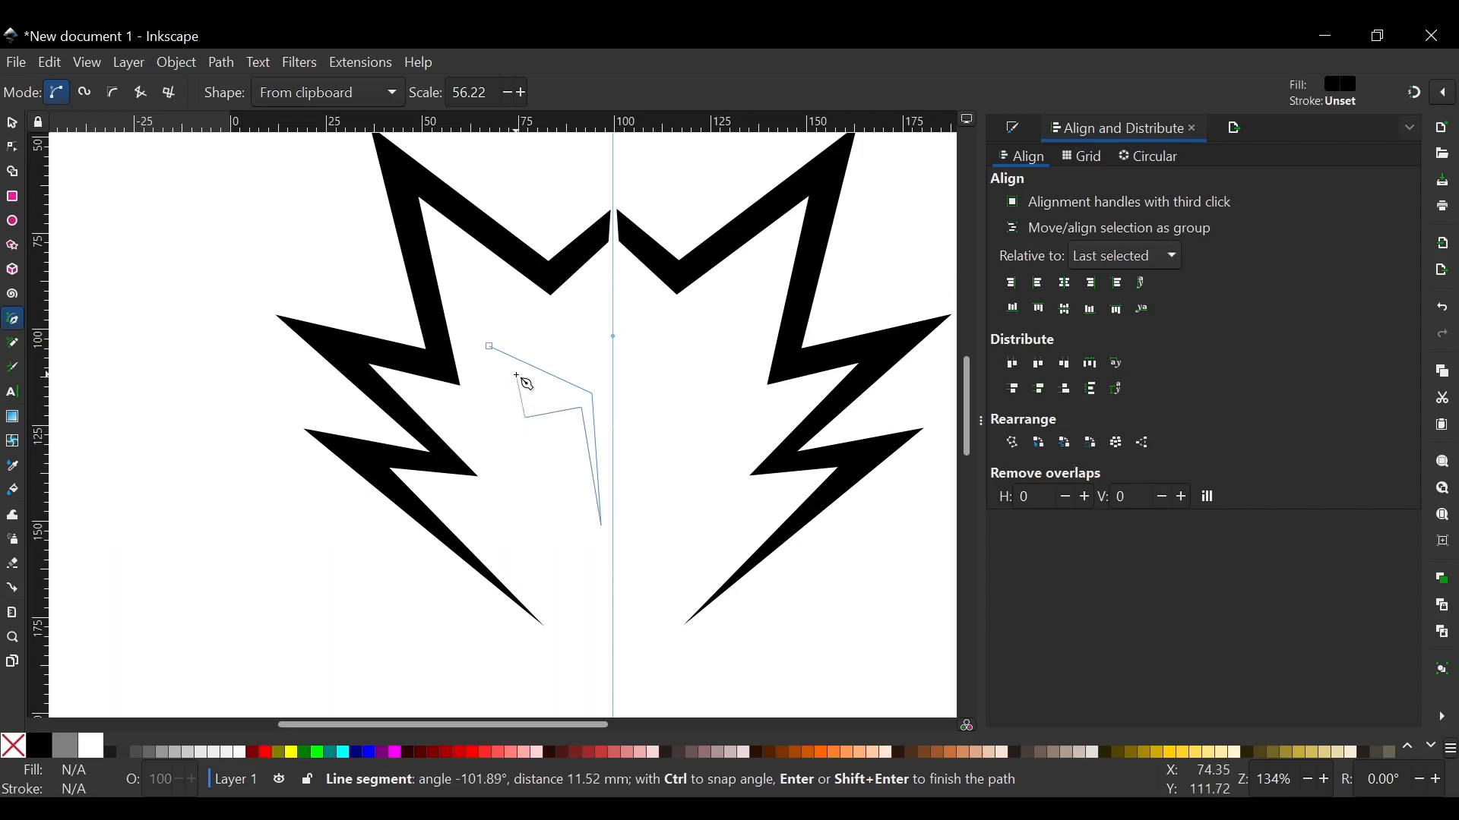
{"action": "left_click", "coordinate": [490, 347]}
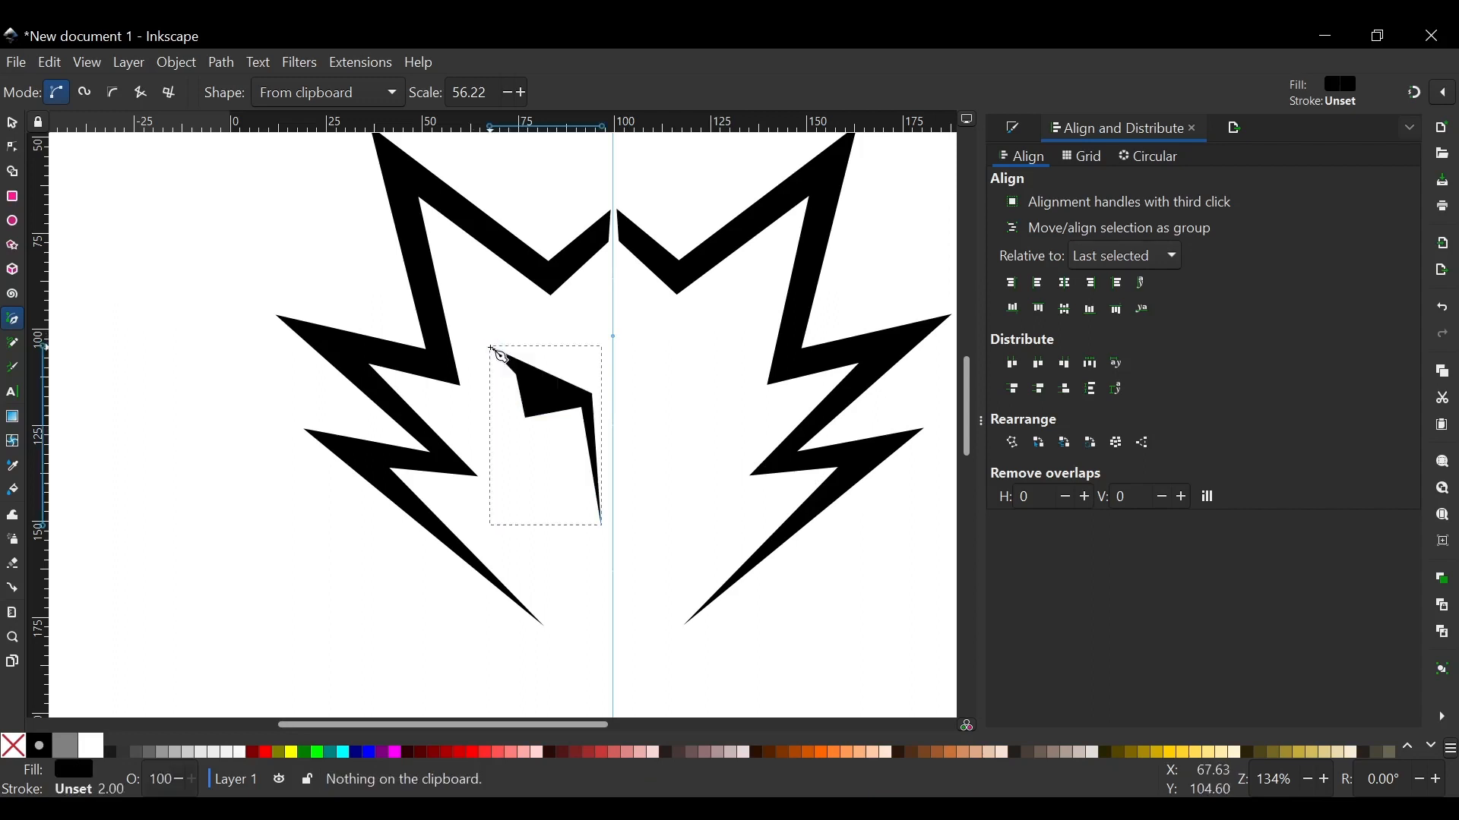
Move the eye shape's three inner nodes to about (74.2, 110.3), (91.5, 118.6) and (78.5, 117.9) mm and deselect it.
{"action": "left_click", "coordinate": [13, 124]}
{"action": "key", "text": "n"}
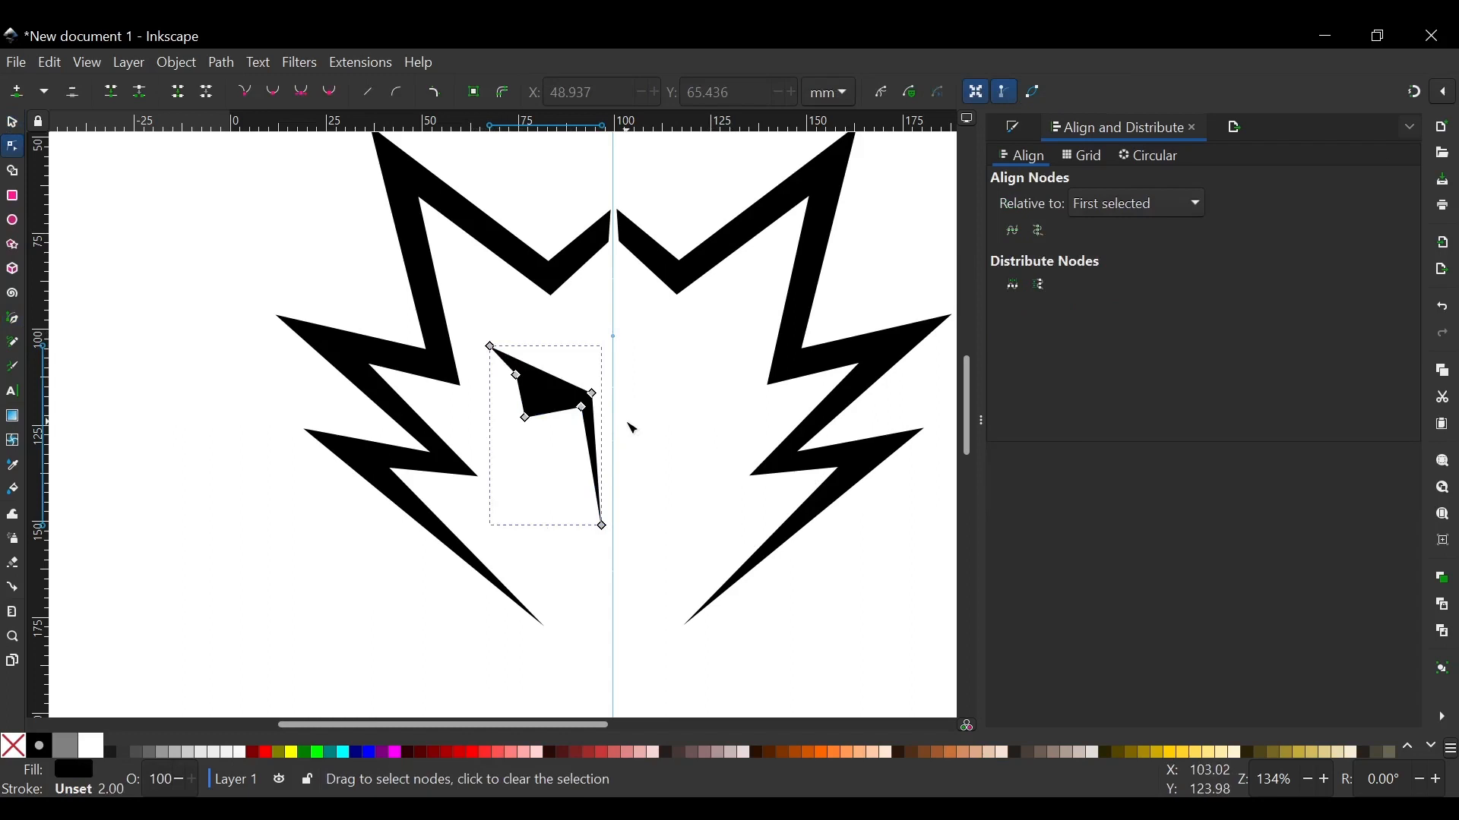
{"action": "scroll", "coordinate": [550, 409], "scroll_direction": "up", "scroll_amount": 3}
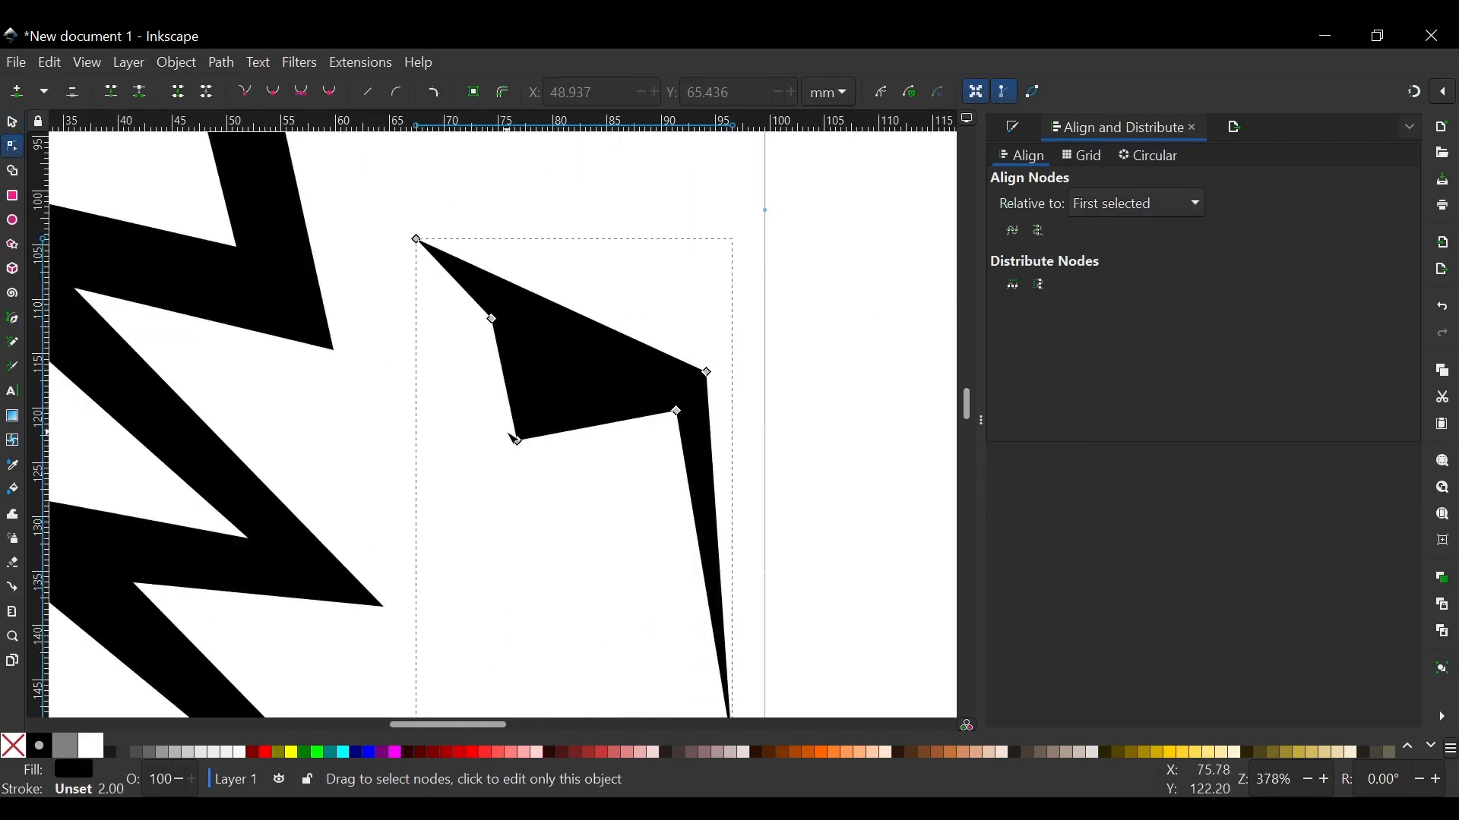
{"action": "left_click_drag", "start_coordinate": [528, 435], "coordinate": [547, 411]}
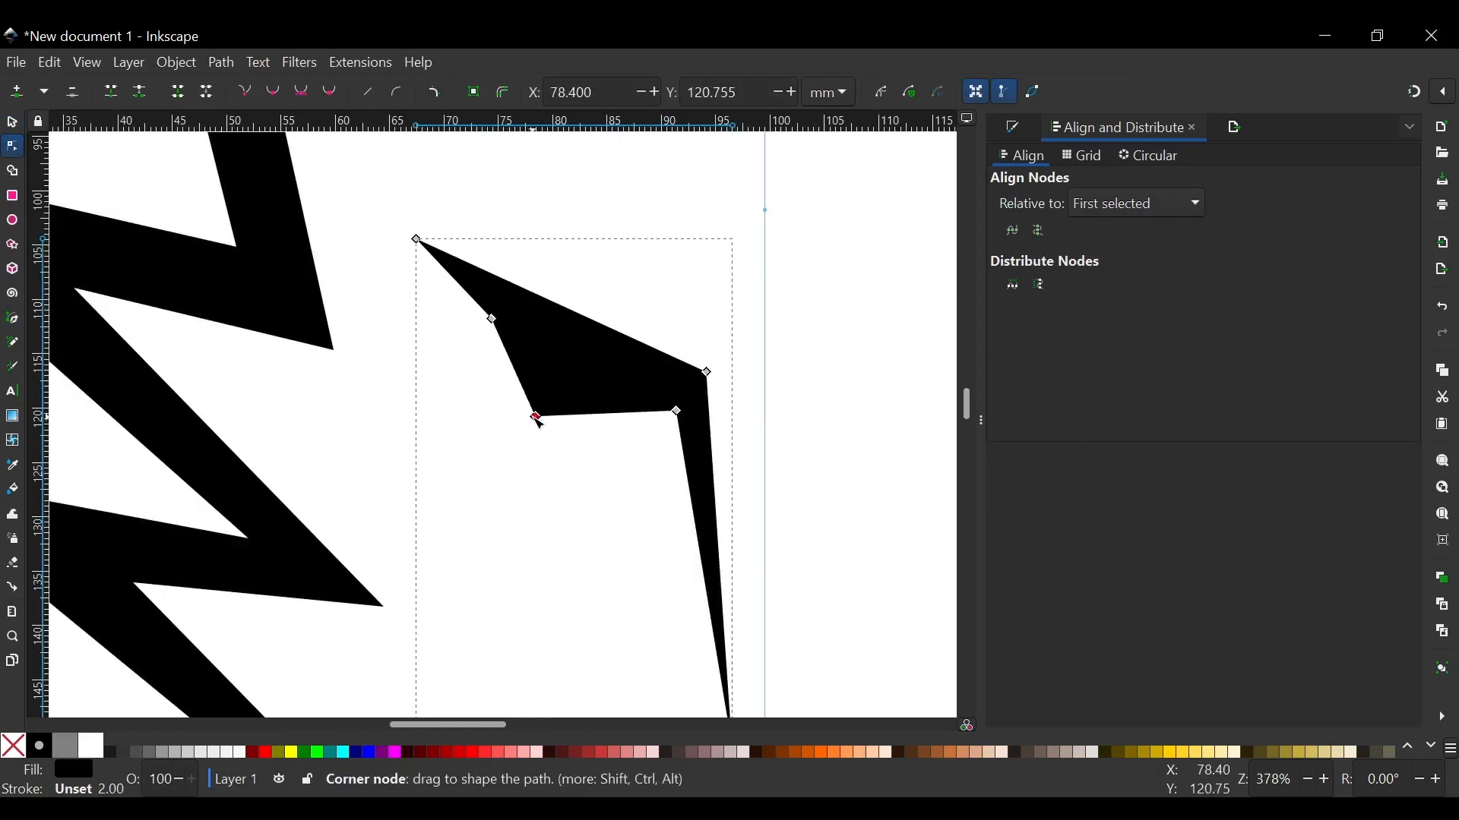
{"action": "left_click_drag", "start_coordinate": [495, 320], "coordinate": [494, 304]}
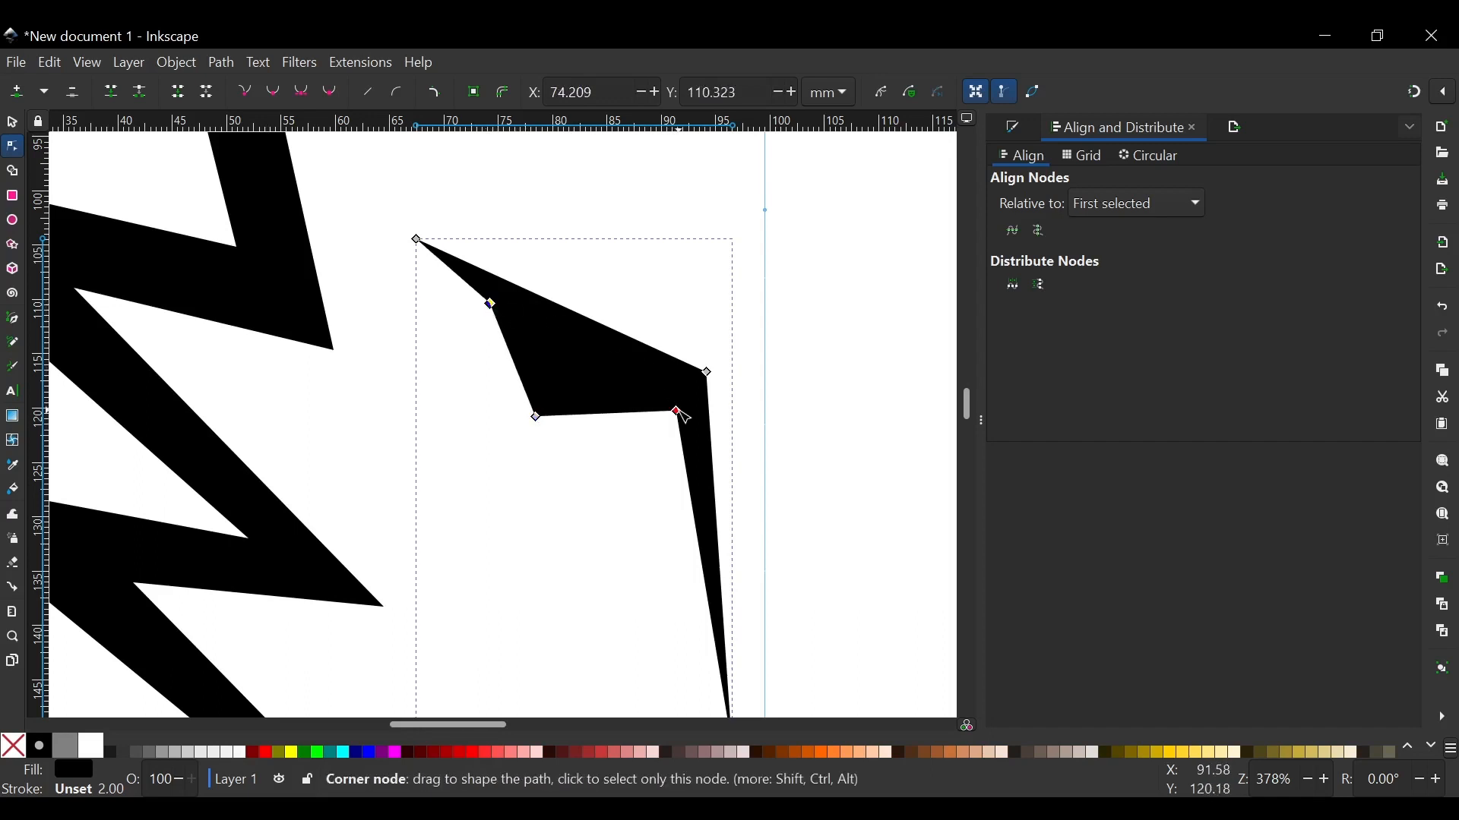
{"action": "left_click_drag", "start_coordinate": [679, 411], "coordinate": [680, 395]}
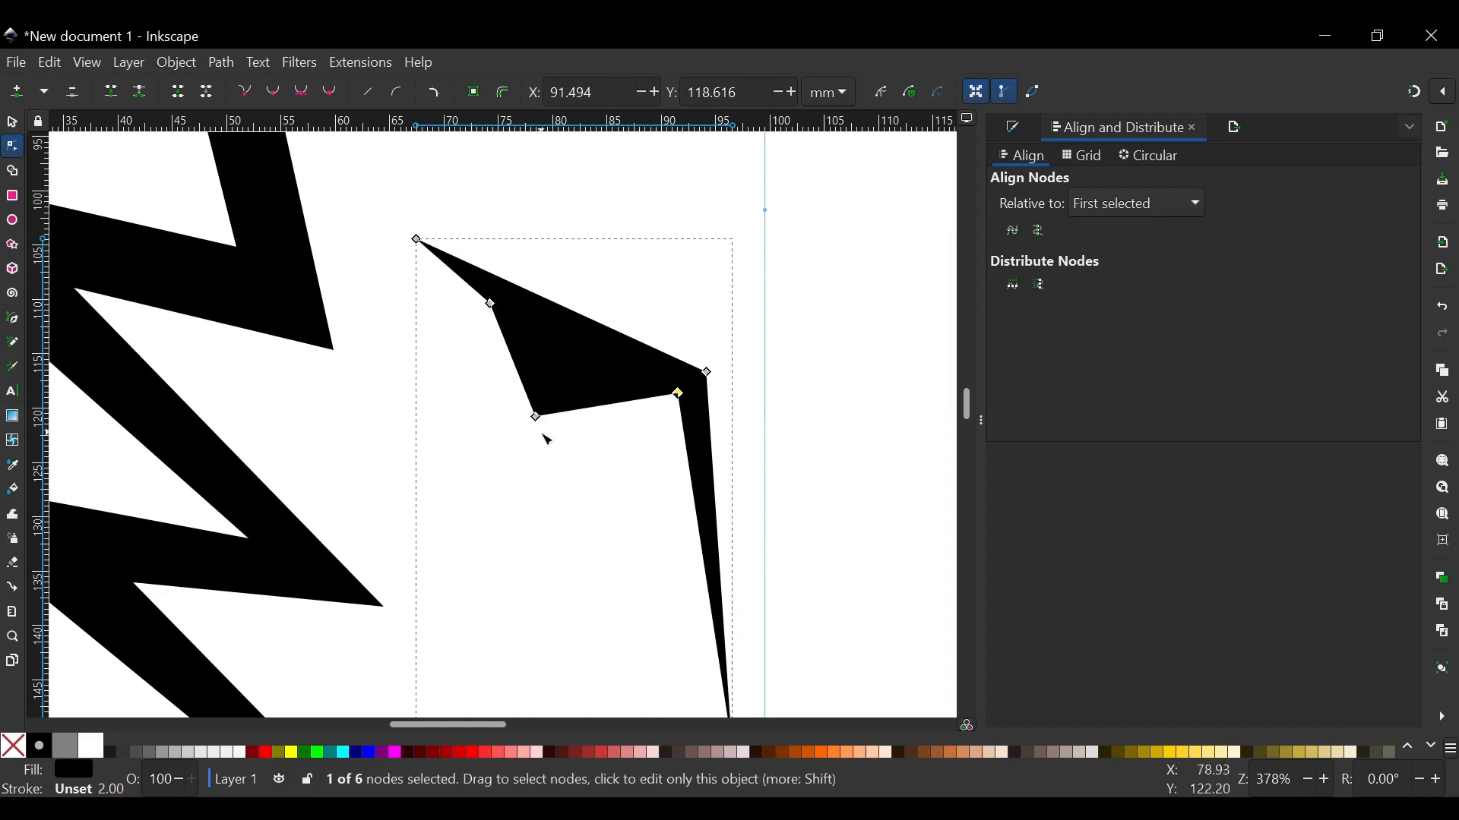
{"action": "left_click_drag", "start_coordinate": [537, 417], "coordinate": [538, 387]}
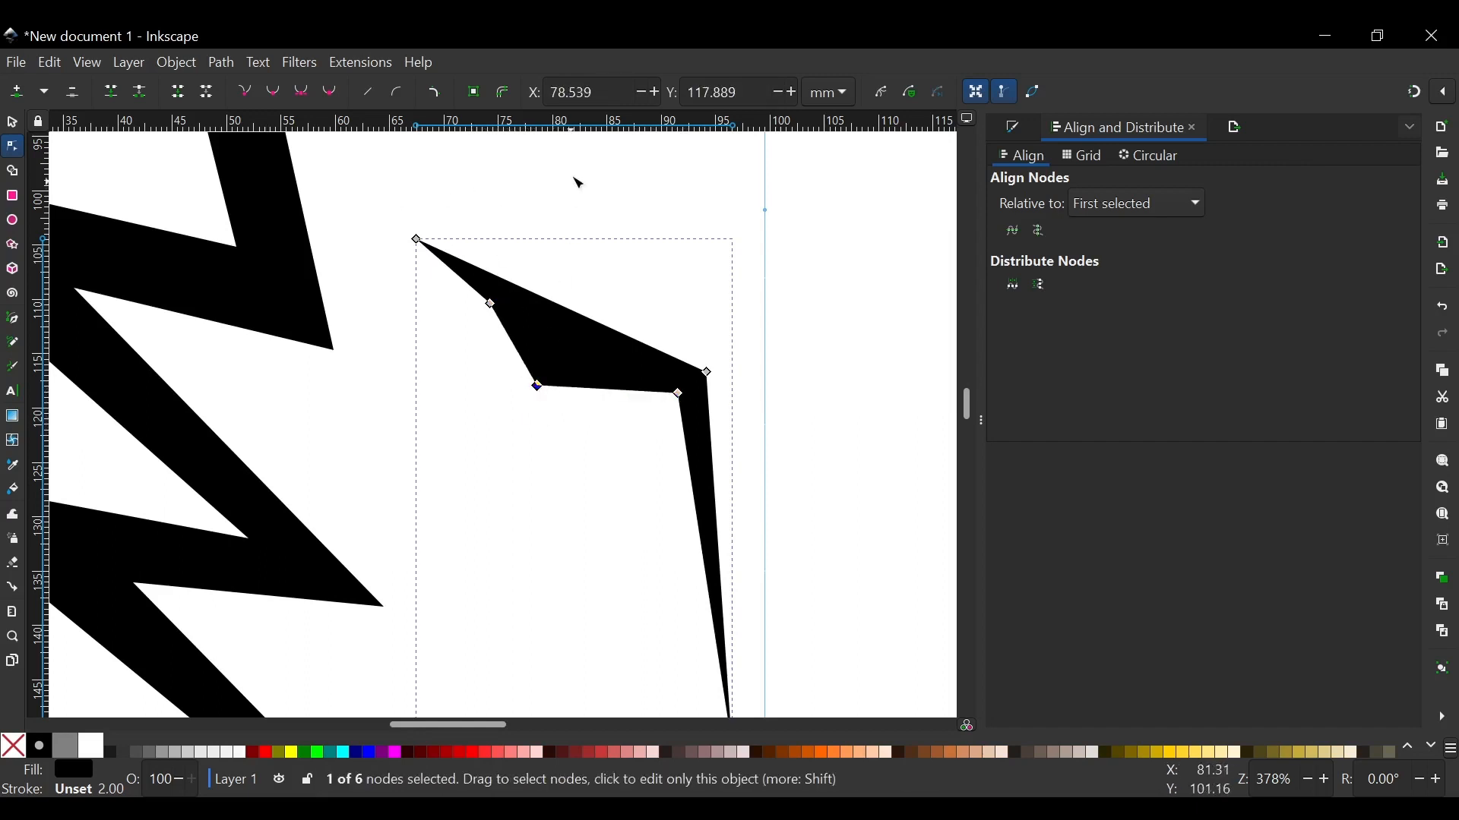
{"action": "left_click", "coordinate": [618, 287]}
{"action": "scroll", "coordinate": [618, 286], "scroll_direction": "down", "scroll_amount": 3}
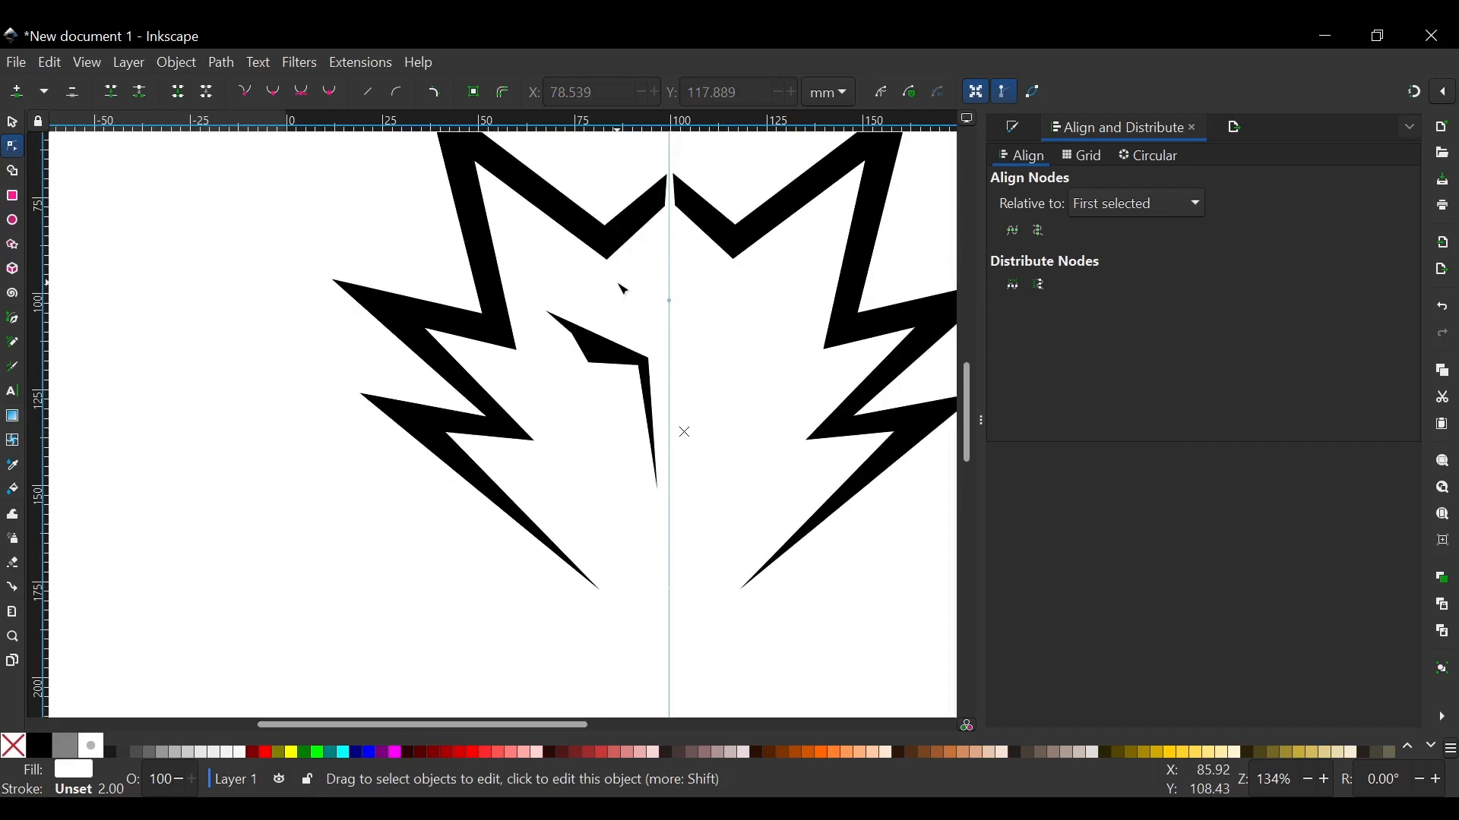
Move the eye shape's lower-left corner to about (79.7, 119.5) mm and the node above it to about (75.6, 111.2) mm.
{"action": "scroll", "coordinate": [623, 328], "scroll_direction": "up", "scroll_amount": 2}
{"action": "left_click", "coordinate": [589, 398]}
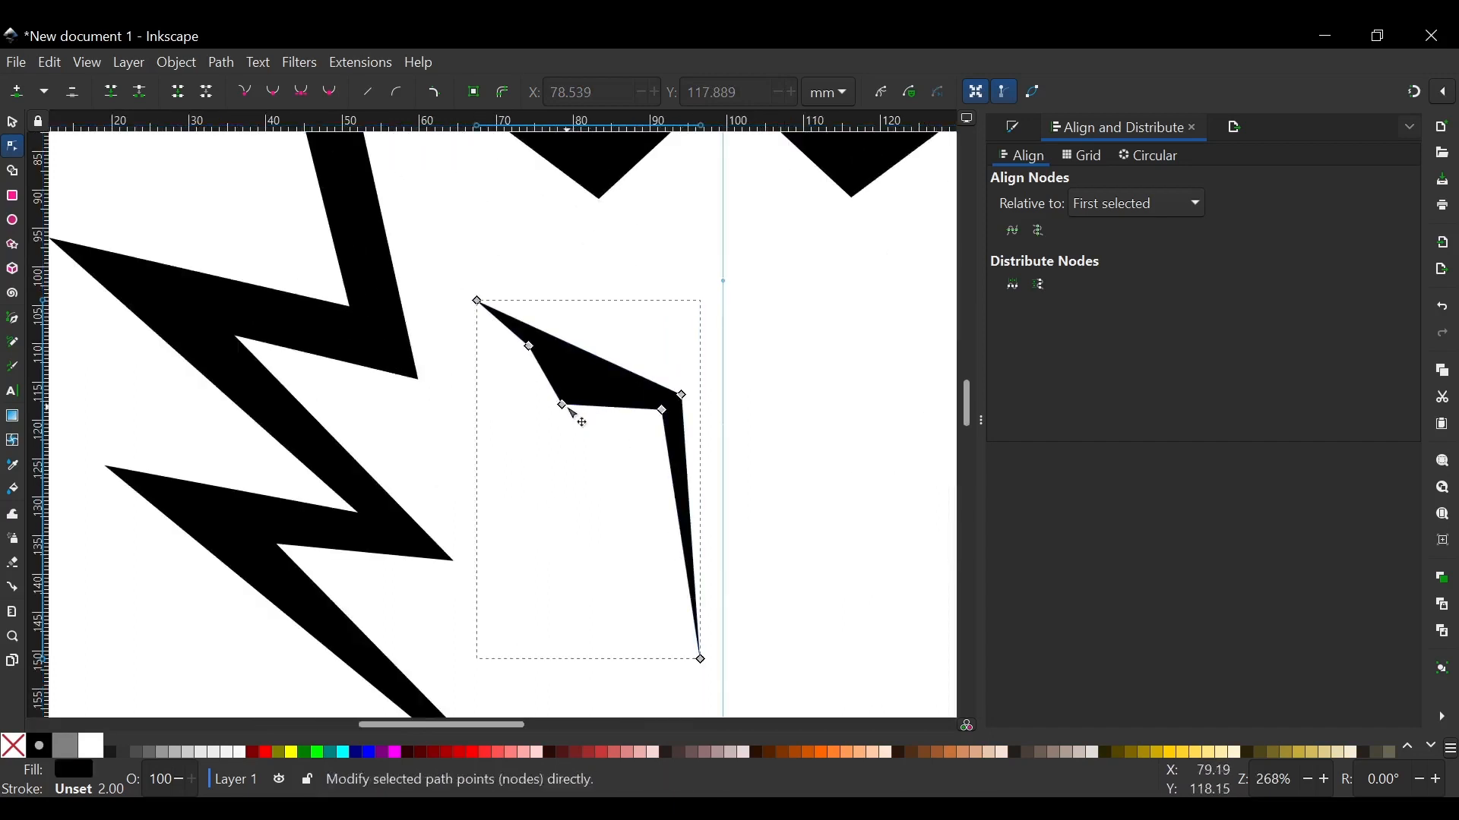
{"action": "left_click_drag", "start_coordinate": [564, 407], "coordinate": [573, 418]}
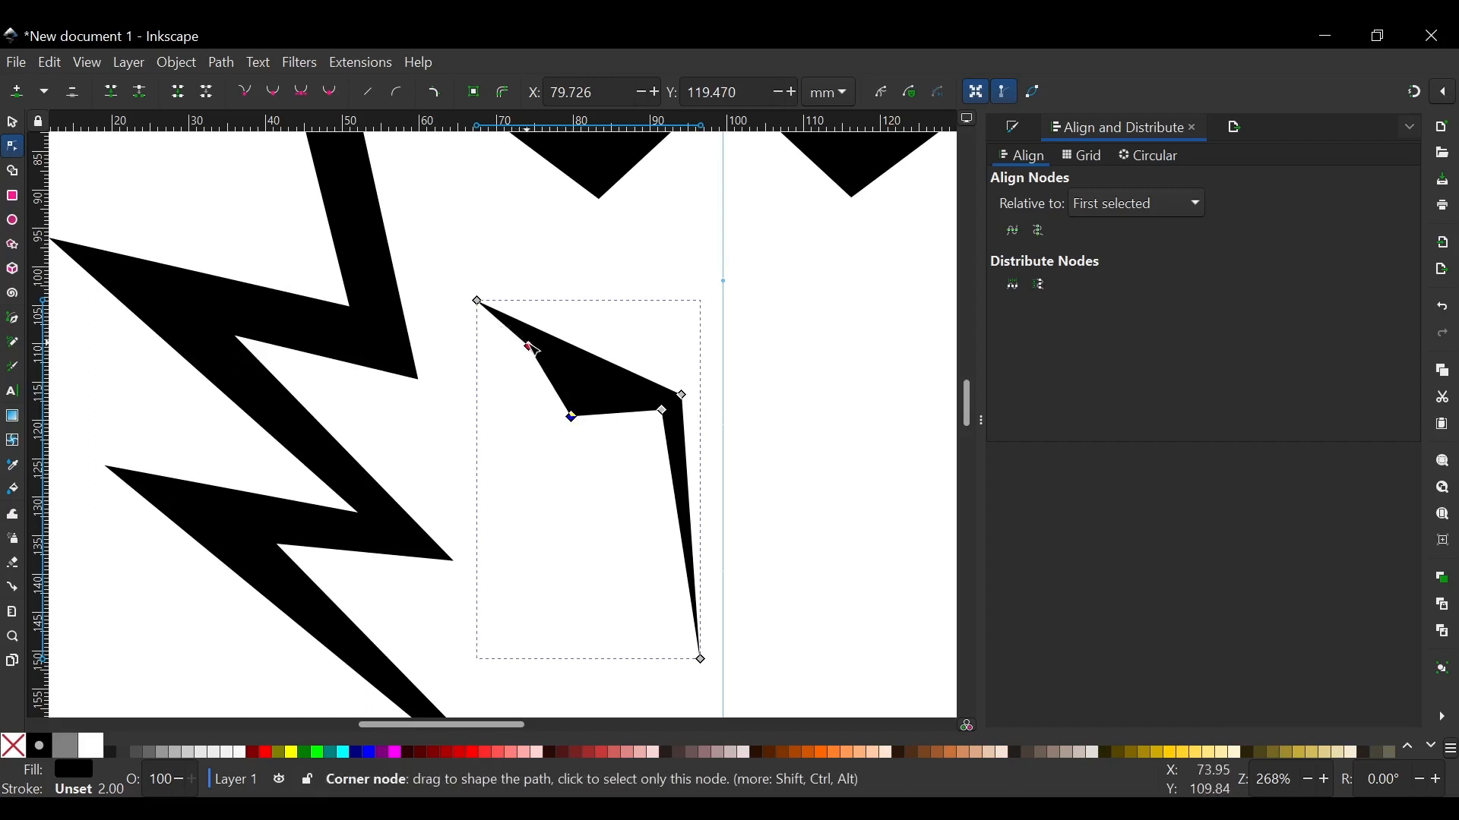
{"action": "left_click_drag", "start_coordinate": [534, 351], "coordinate": [545, 351]}
{"action": "left_click", "coordinate": [577, 284]}
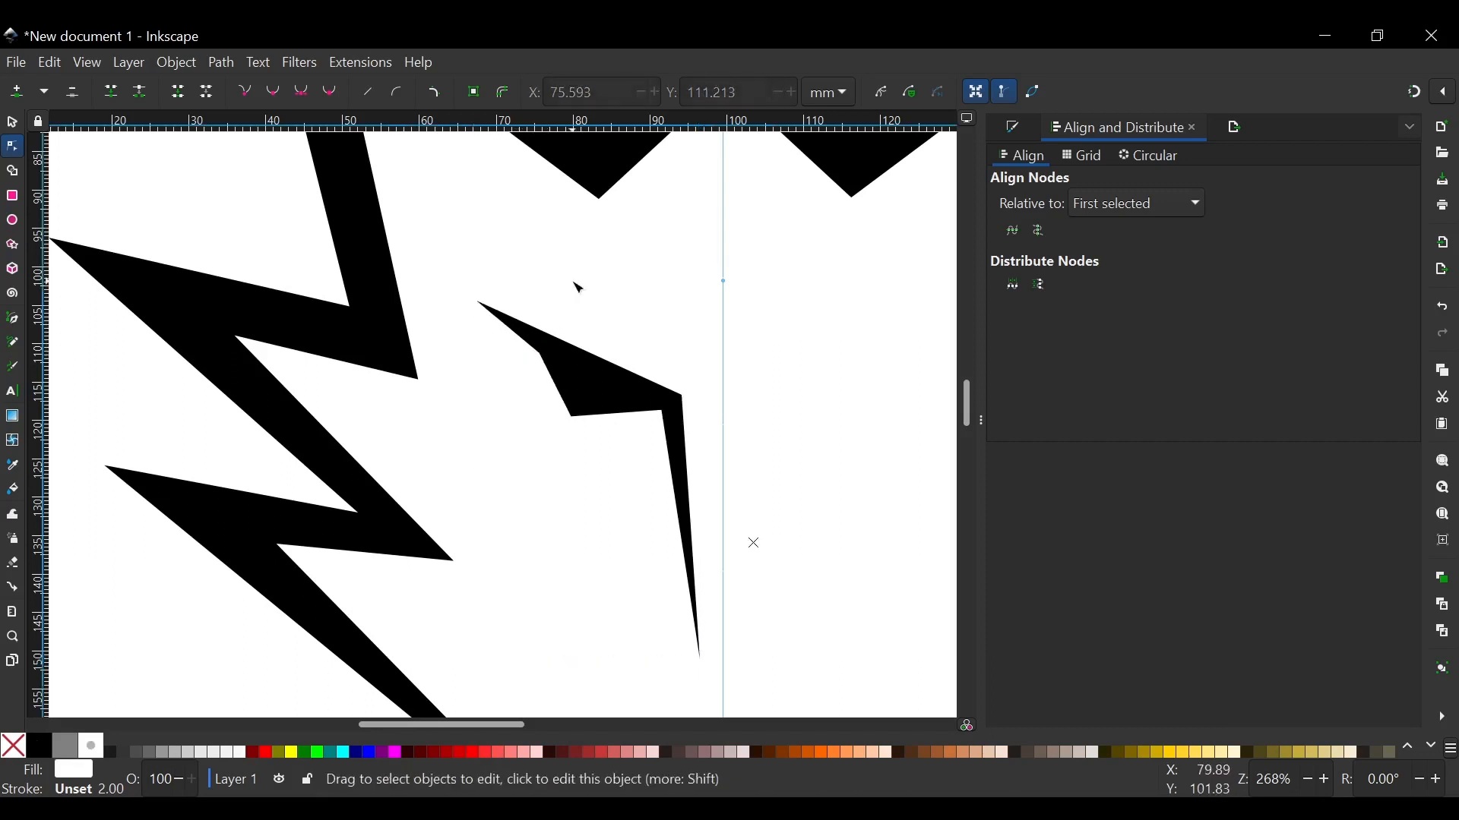
Widen the eye's downward spike by shifting its inner corner node slightly outward, and shorten the spike by moving its tip to about (95.7, 142.8) mm.
{"action": "scroll", "coordinate": [627, 356], "scroll_direction": "down", "scroll_amount": 1}
{"action": "scroll", "coordinate": [627, 356], "scroll_direction": "down", "scroll_amount": 2}
{"action": "scroll", "coordinate": [681, 358], "scroll_direction": "up", "scroll_amount": 3}
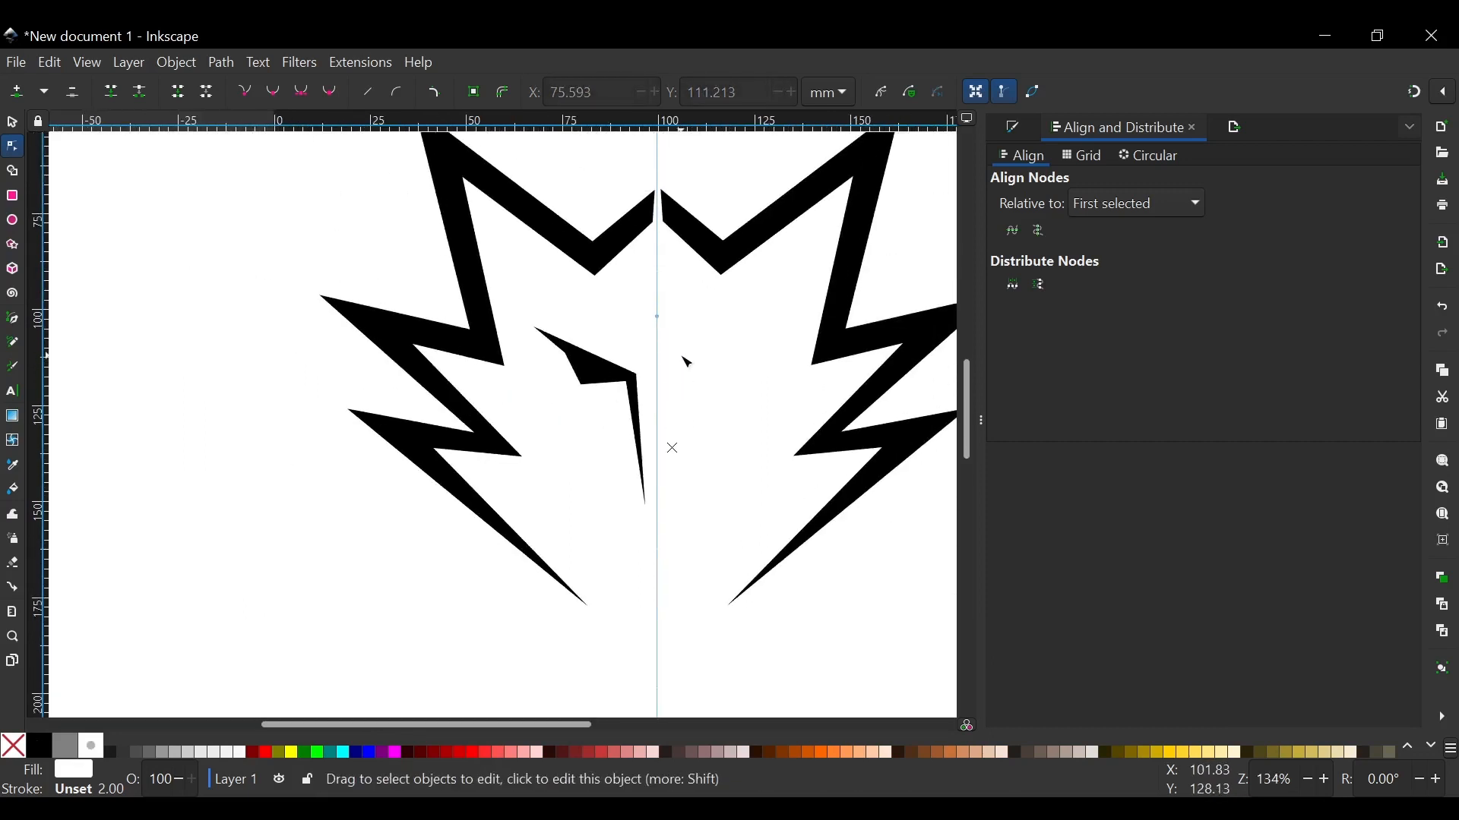
{"action": "scroll", "coordinate": [680, 413], "scroll_direction": "down", "scroll_amount": 2}
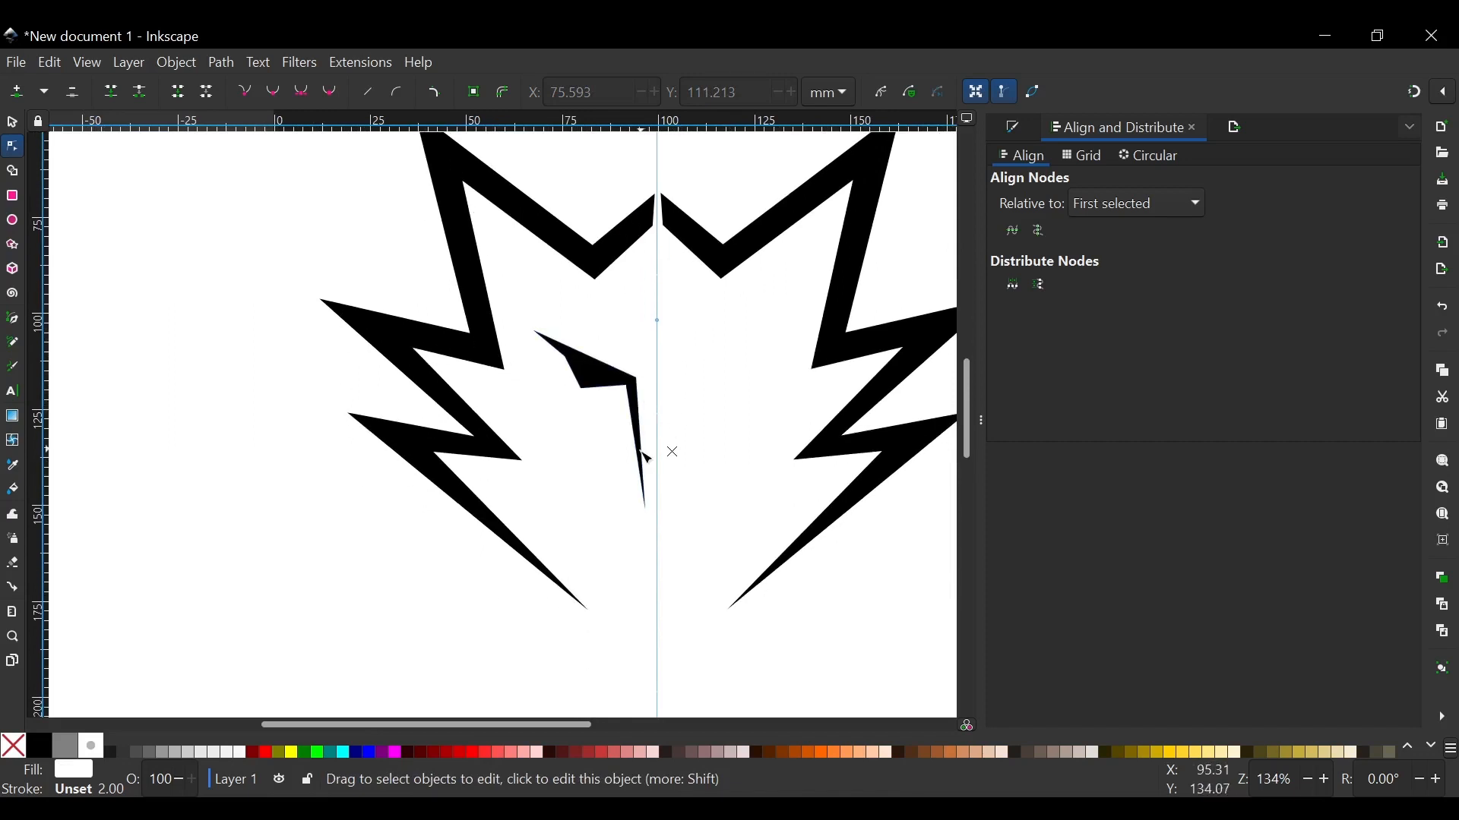
{"action": "scroll", "coordinate": [644, 455], "scroll_direction": "up", "scroll_amount": 3}
{"action": "left_click", "coordinate": [634, 407]}
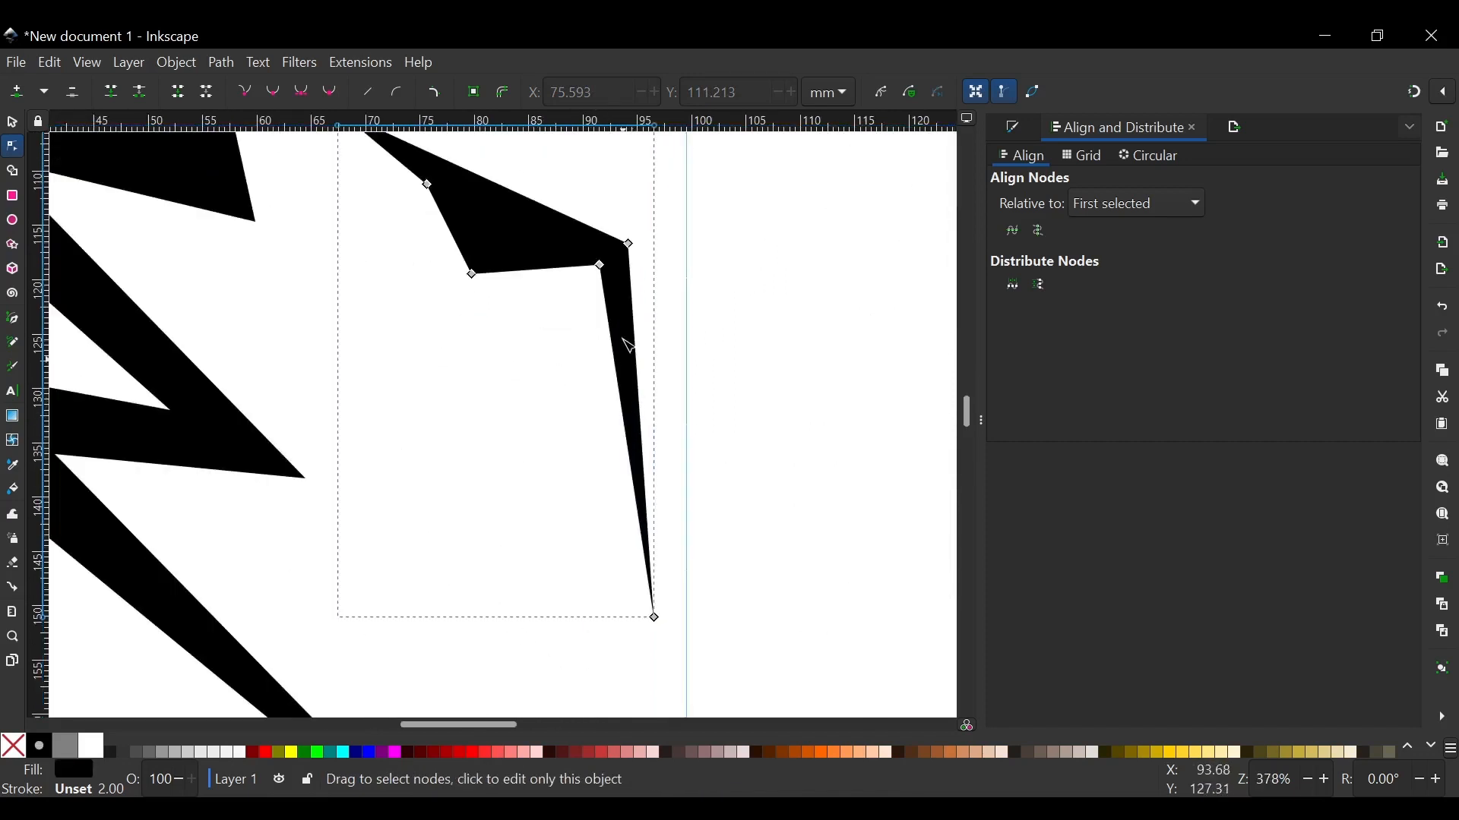
{"action": "left_click_drag", "start_coordinate": [601, 266], "coordinate": [593, 272]}
{"action": "left_click_drag", "start_coordinate": [657, 617], "coordinate": [645, 524]}
{"action": "left_click", "coordinate": [723, 368]}
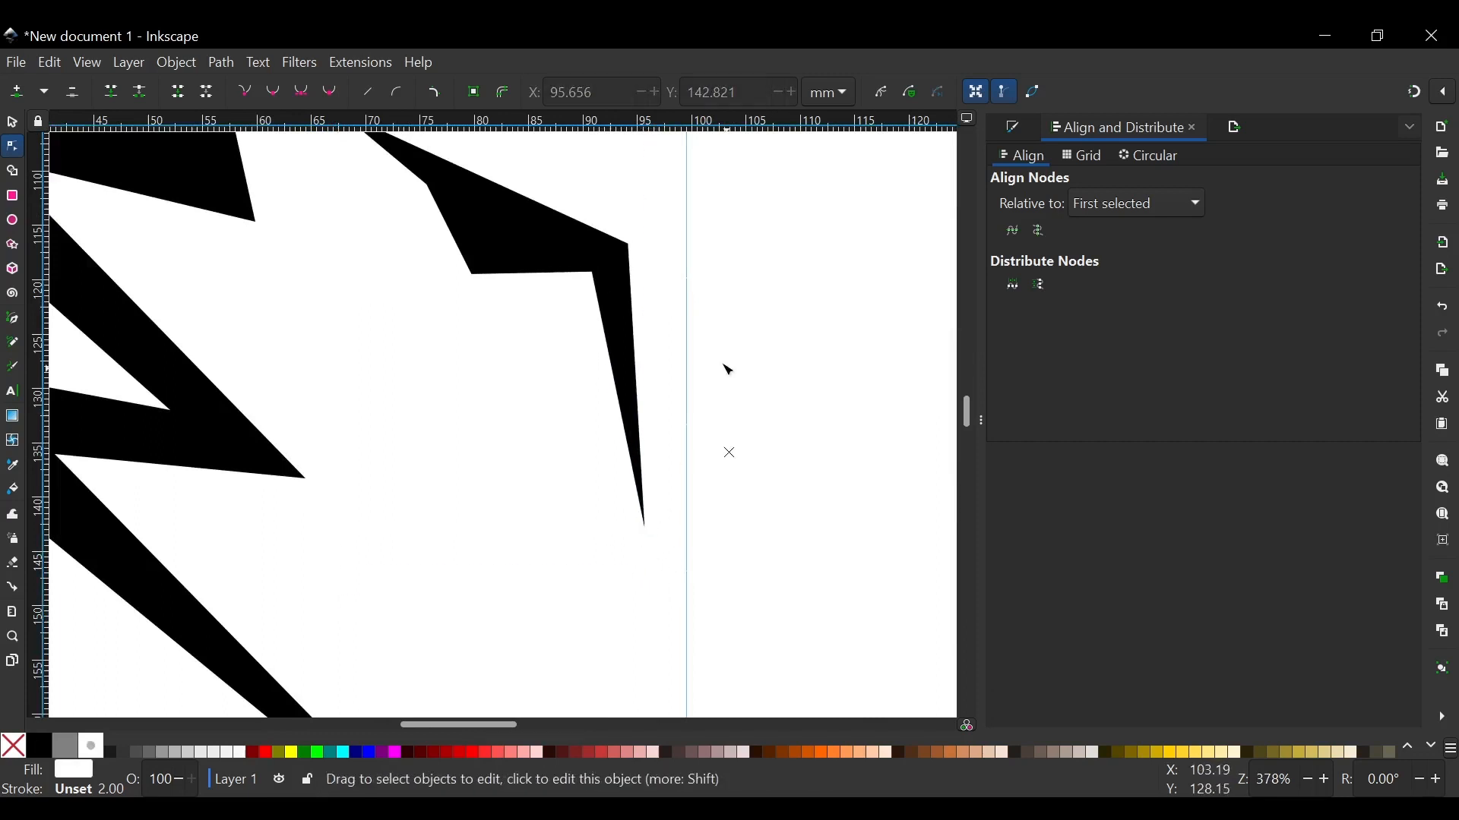
Duplicate the eye shape, flip the copy horizontally and place it on the opposite side of the guide, level with the original.
{"action": "scroll", "coordinate": [690, 295], "scroll_direction": "down", "scroll_amount": 1}
{"action": "scroll", "coordinate": [689, 295], "scroll_direction": "down", "scroll_amount": 1}
{"action": "scroll", "coordinate": [632, 309], "scroll_direction": "down", "scroll_amount": 1}
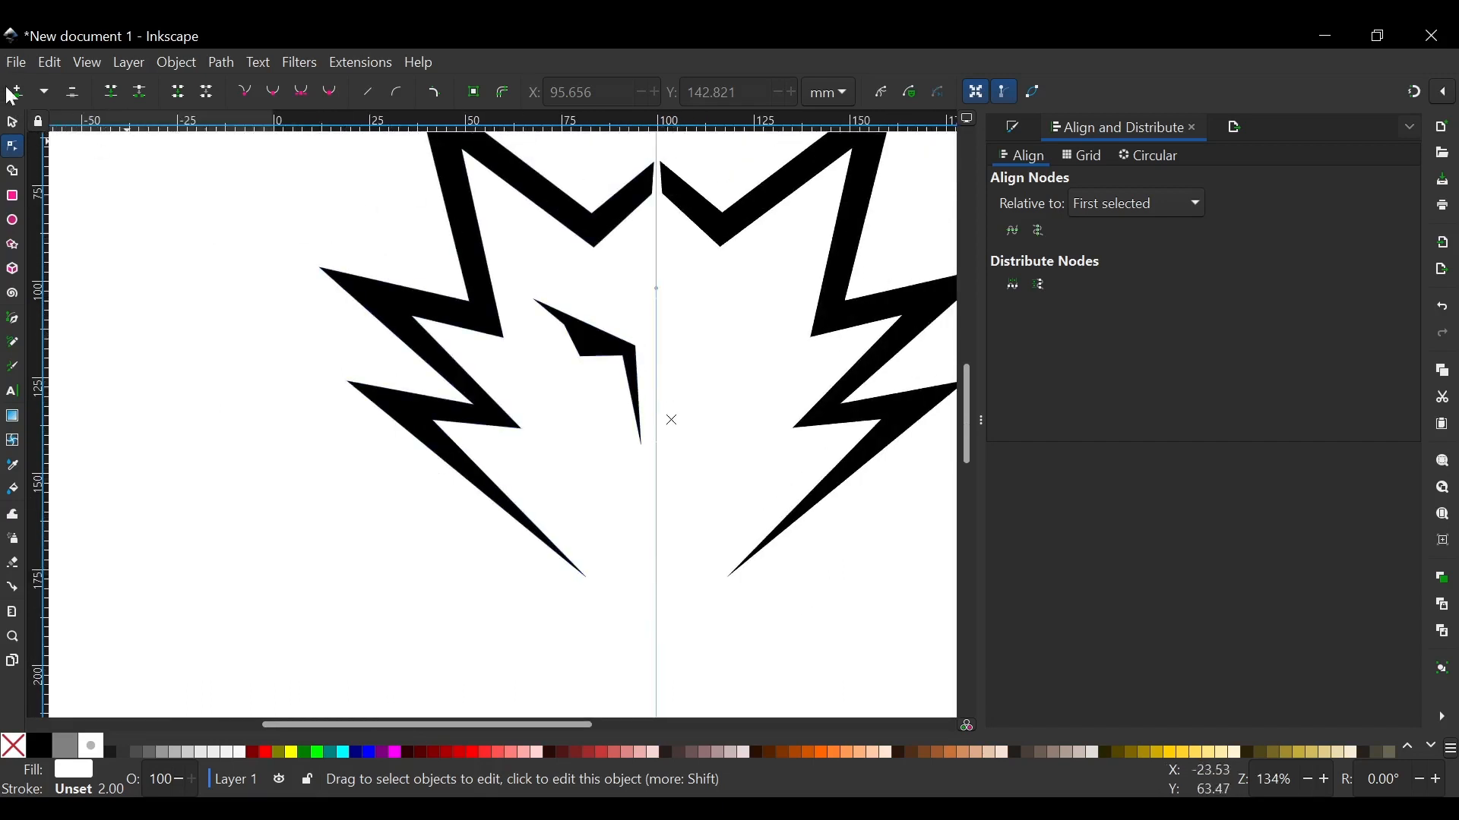
{"action": "left_click", "coordinate": [14, 123]}
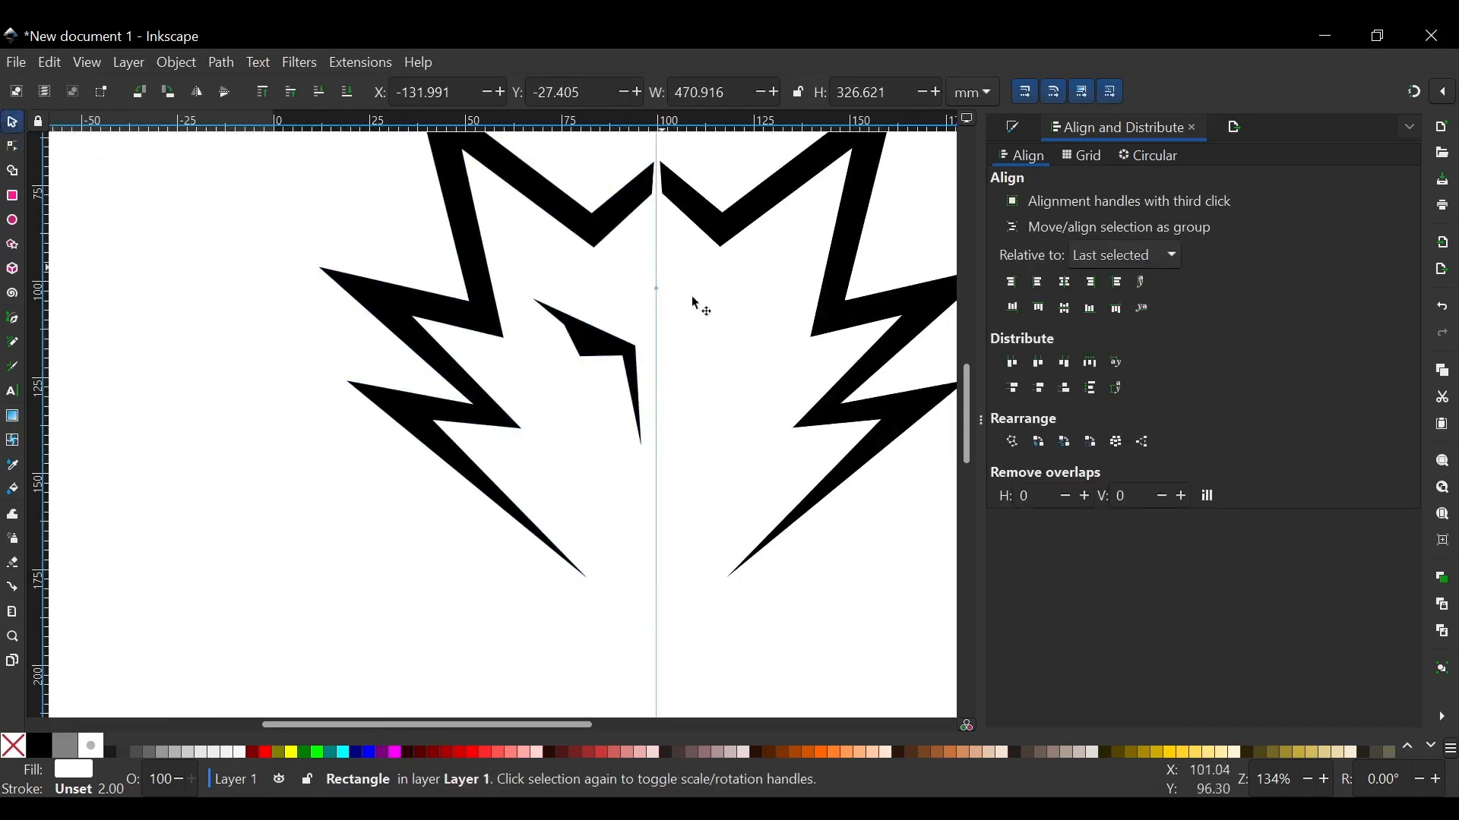
{"action": "left_click", "coordinate": [606, 360]}
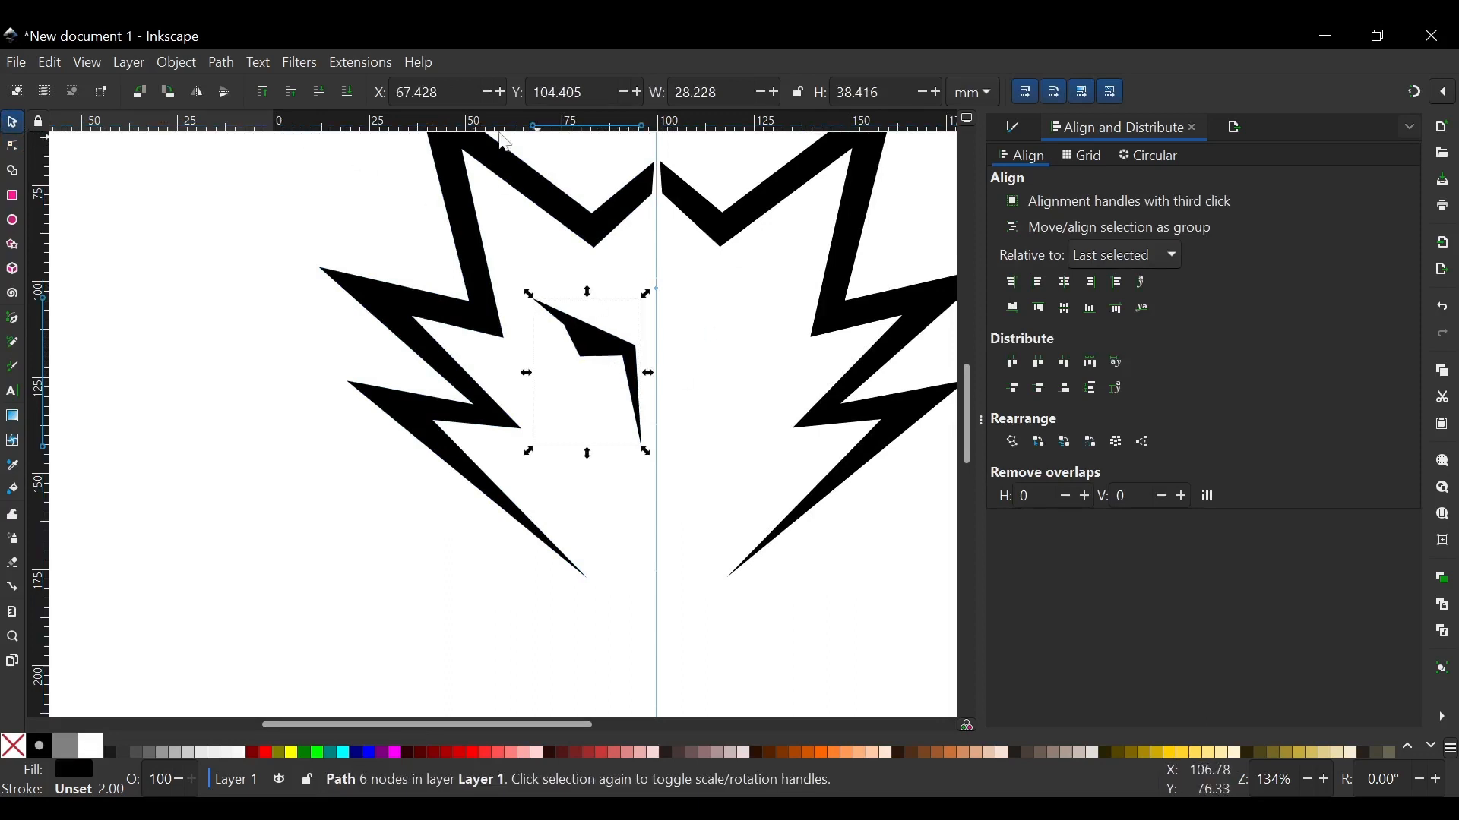
{"action": "left_click", "coordinate": [197, 93]}
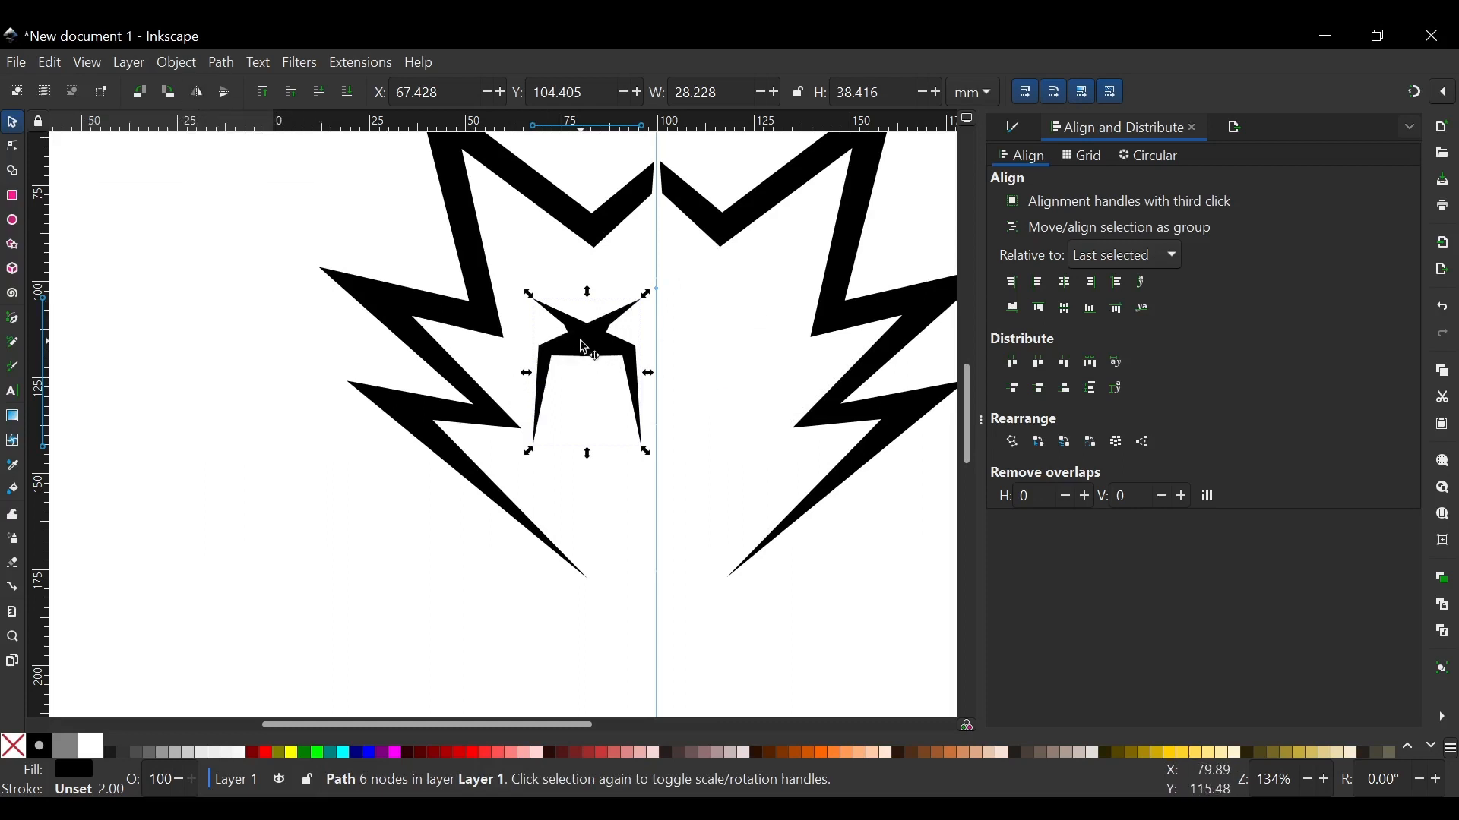
{"action": "left_click_drag", "start_coordinate": [576, 352], "coordinate": [739, 344]}
{"action": "scroll", "coordinate": [640, 326], "scroll_direction": "down", "scroll_amount": 1}
{"action": "left_click", "coordinate": [598, 444]}
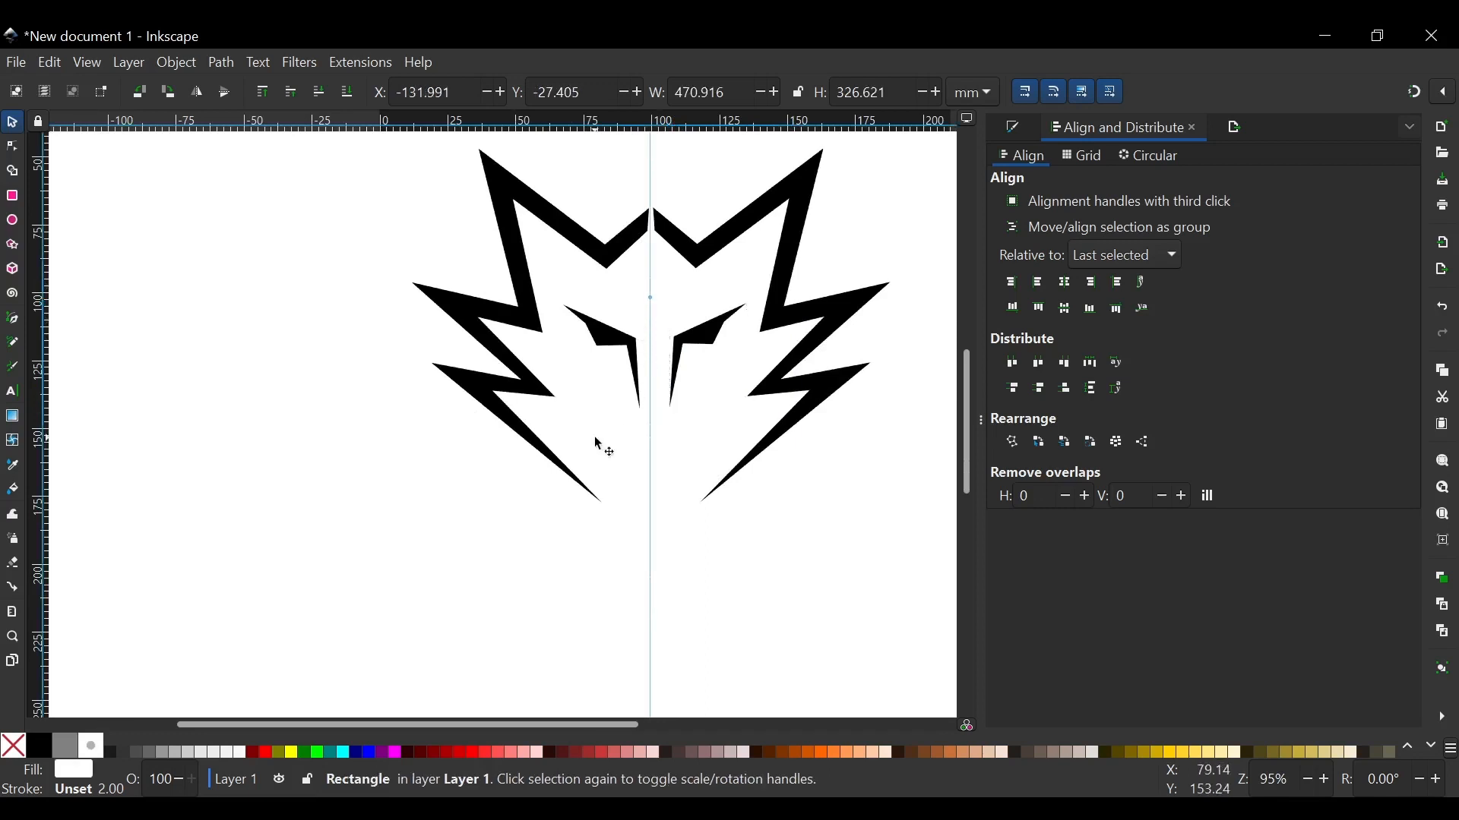
Move both eyes slightly outward and down, level with each other, placing the left eye at about X 61.3, Y 106.1 mm, and deselect.
{"action": "scroll", "coordinate": [599, 410], "scroll_direction": "up", "scroll_amount": 2}
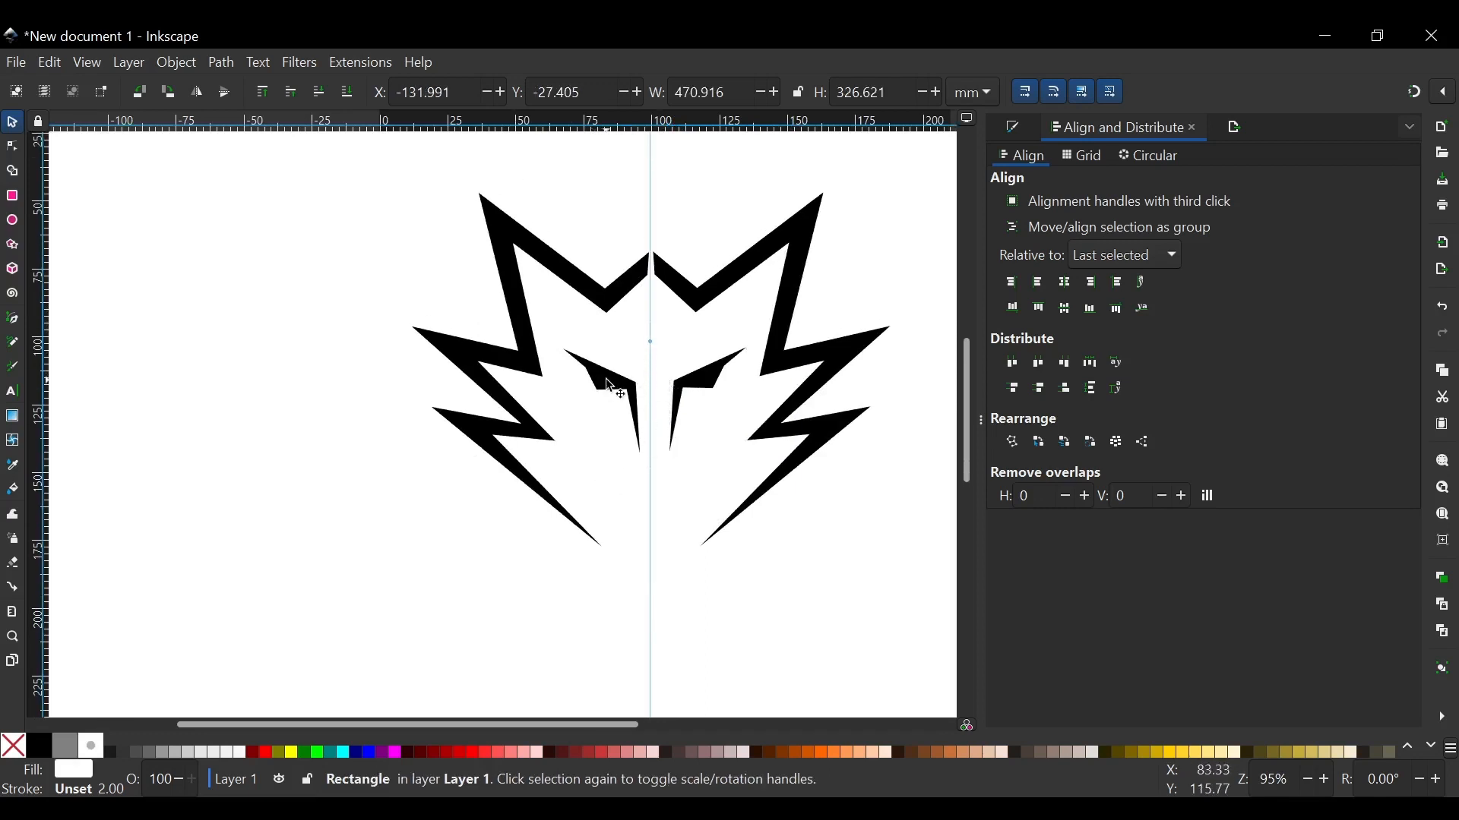
{"action": "left_click_drag", "start_coordinate": [608, 380], "coordinate": [595, 381]}
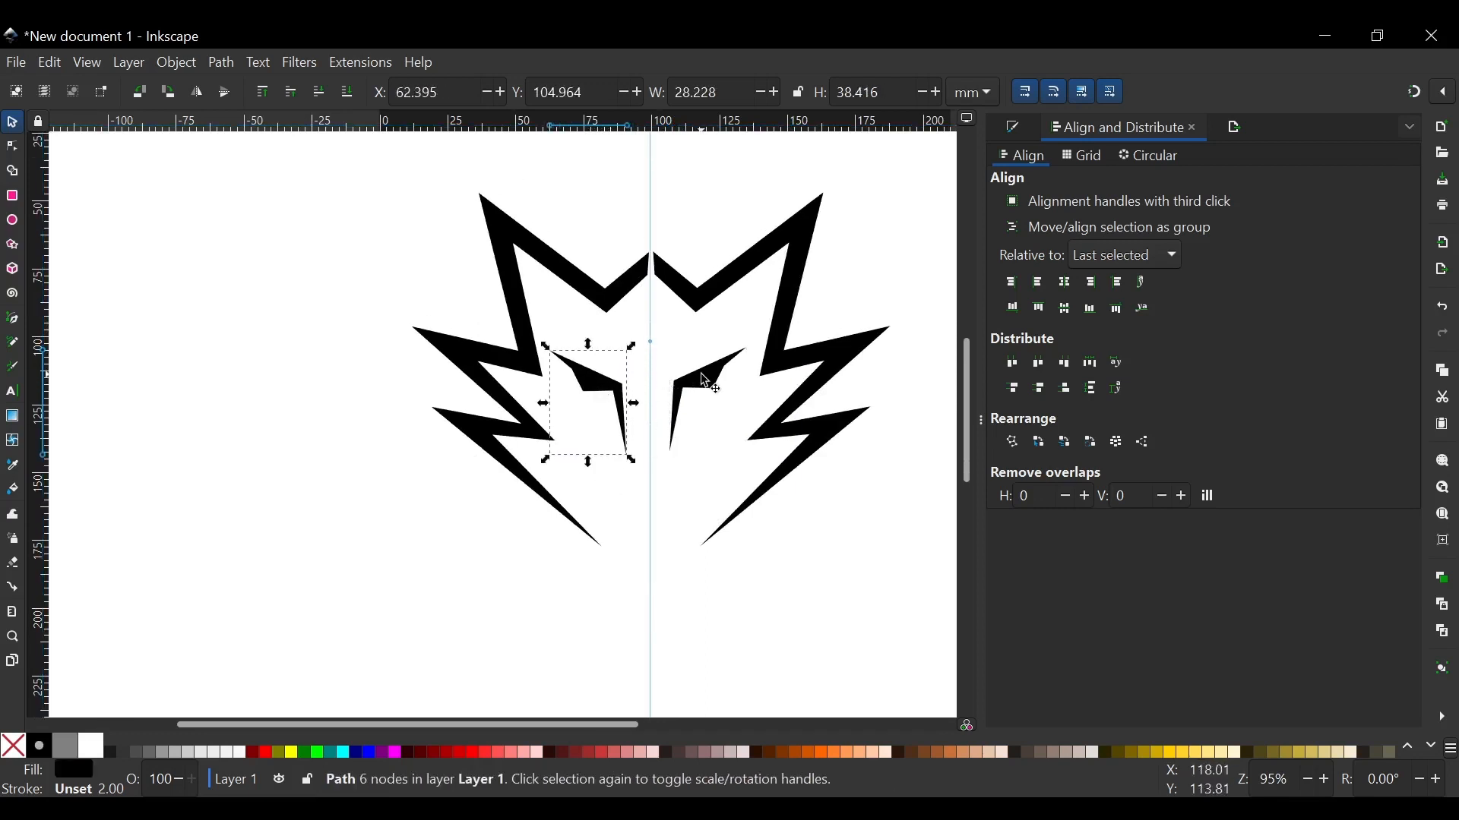
{"action": "left_click_drag", "start_coordinate": [700, 380], "coordinate": [705, 387]}
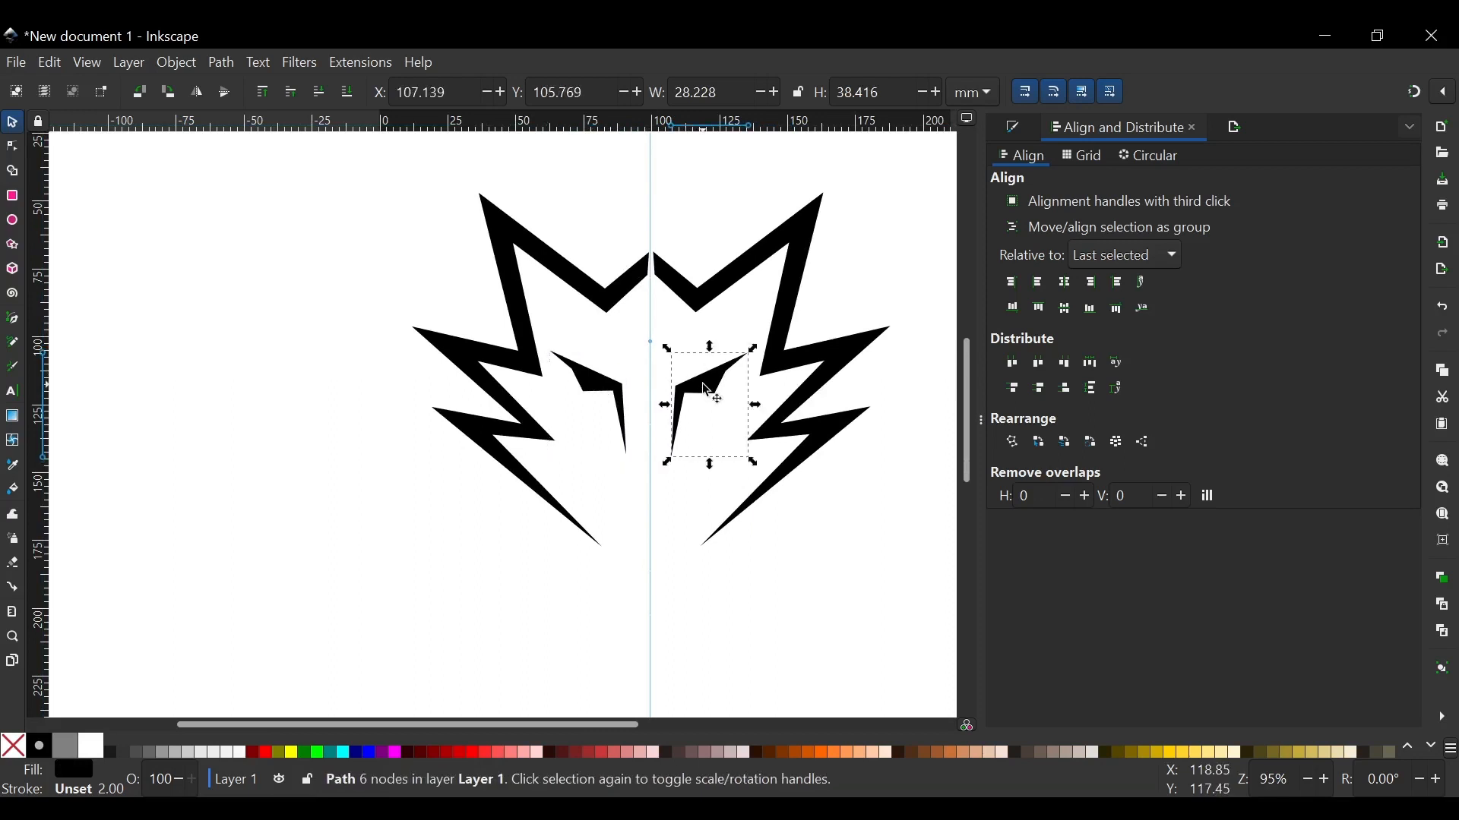
{"action": "left_click_drag", "start_coordinate": [596, 381], "coordinate": [596, 389]}
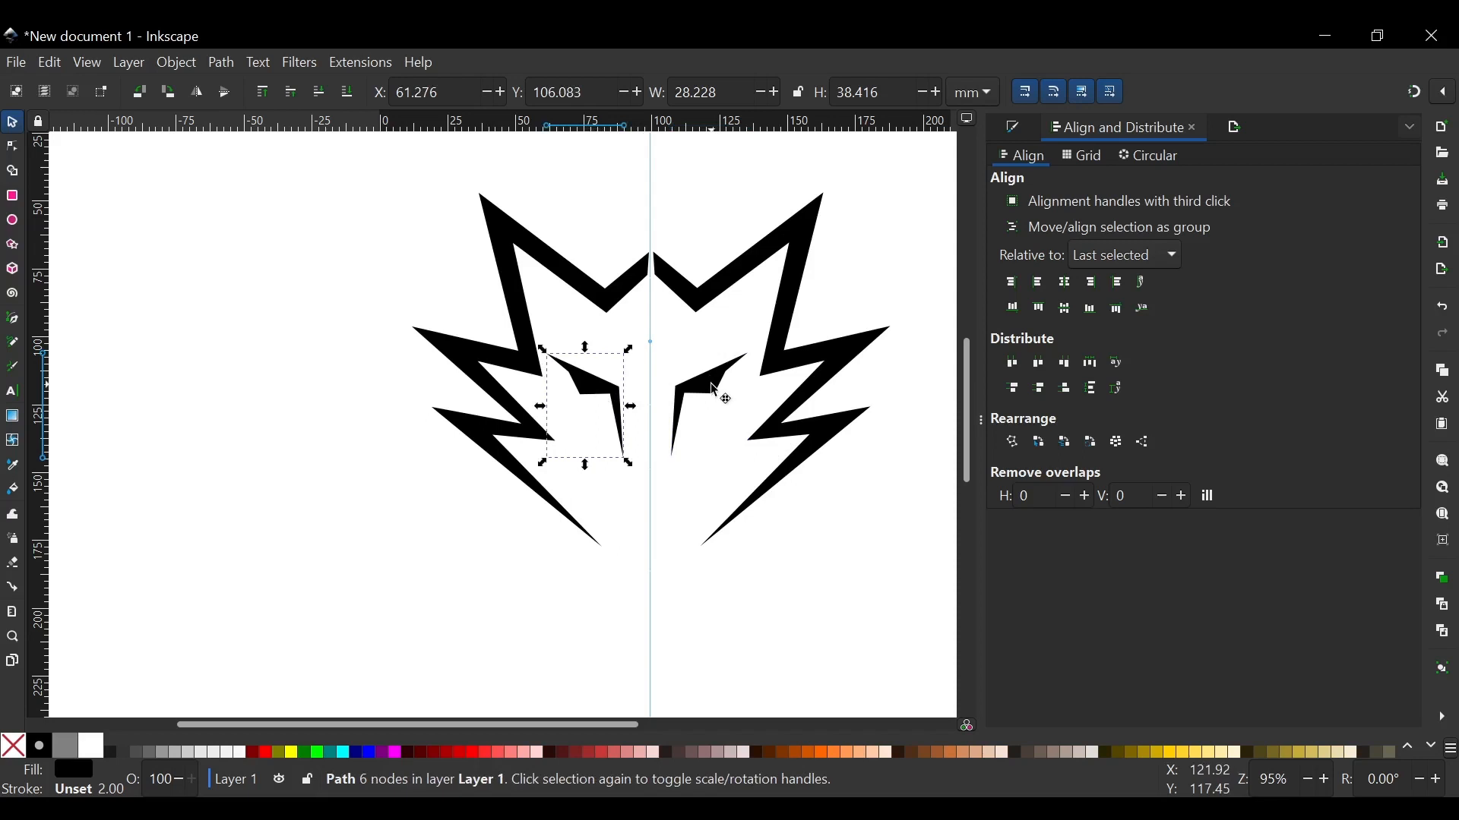
{"action": "left_click_drag", "start_coordinate": [716, 391], "coordinate": [718, 392]}
{"action": "left_click", "coordinate": [659, 225]}
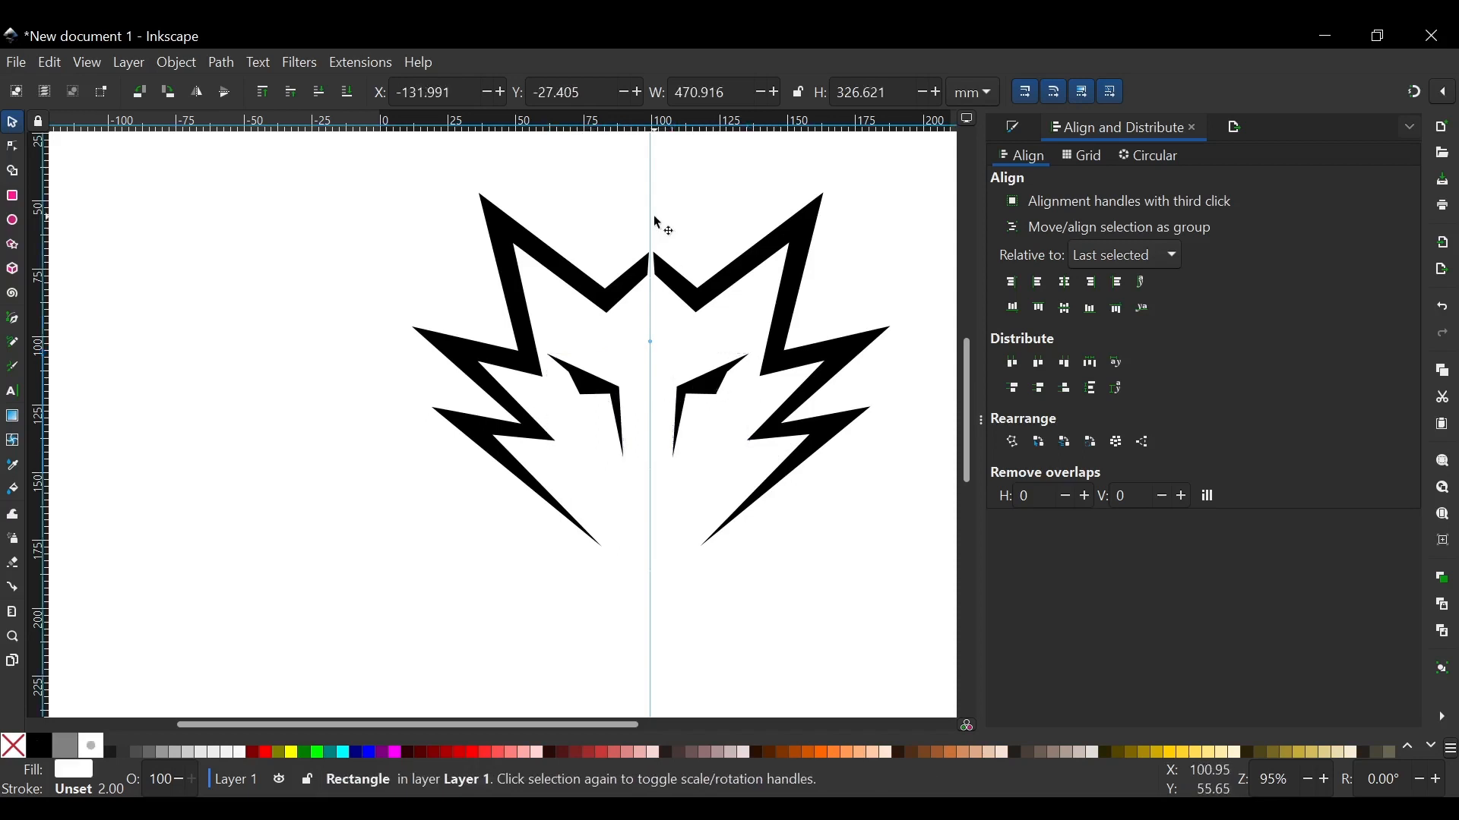
Extend the lowest spike of the left zigzag half by moving its tip node to about (86.0, 183.0) mm.
{"action": "scroll", "coordinate": [618, 358], "scroll_direction": "down", "scroll_amount": 1}
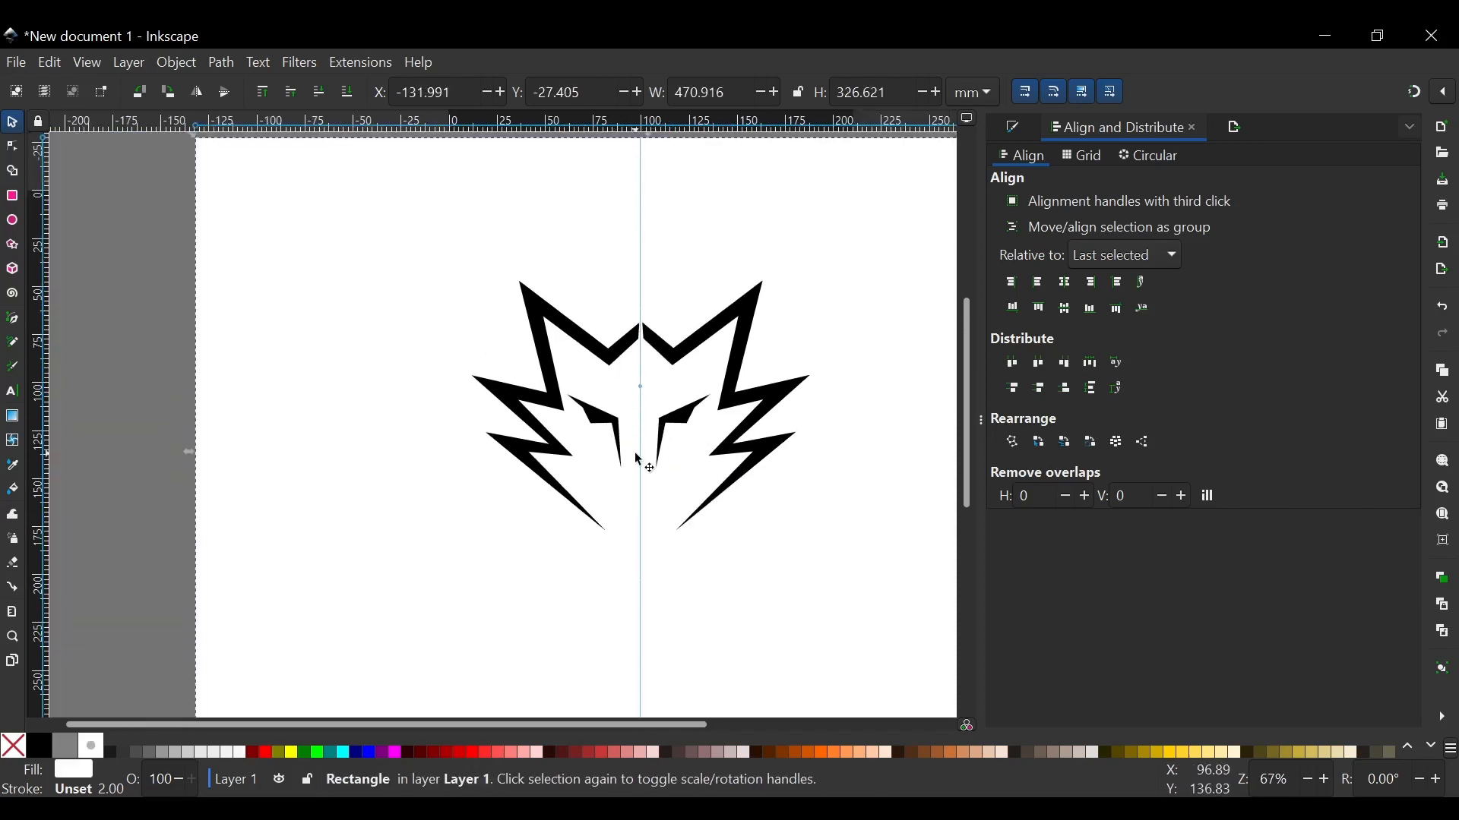
{"action": "scroll", "coordinate": [635, 453], "scroll_direction": "up", "scroll_amount": 2}
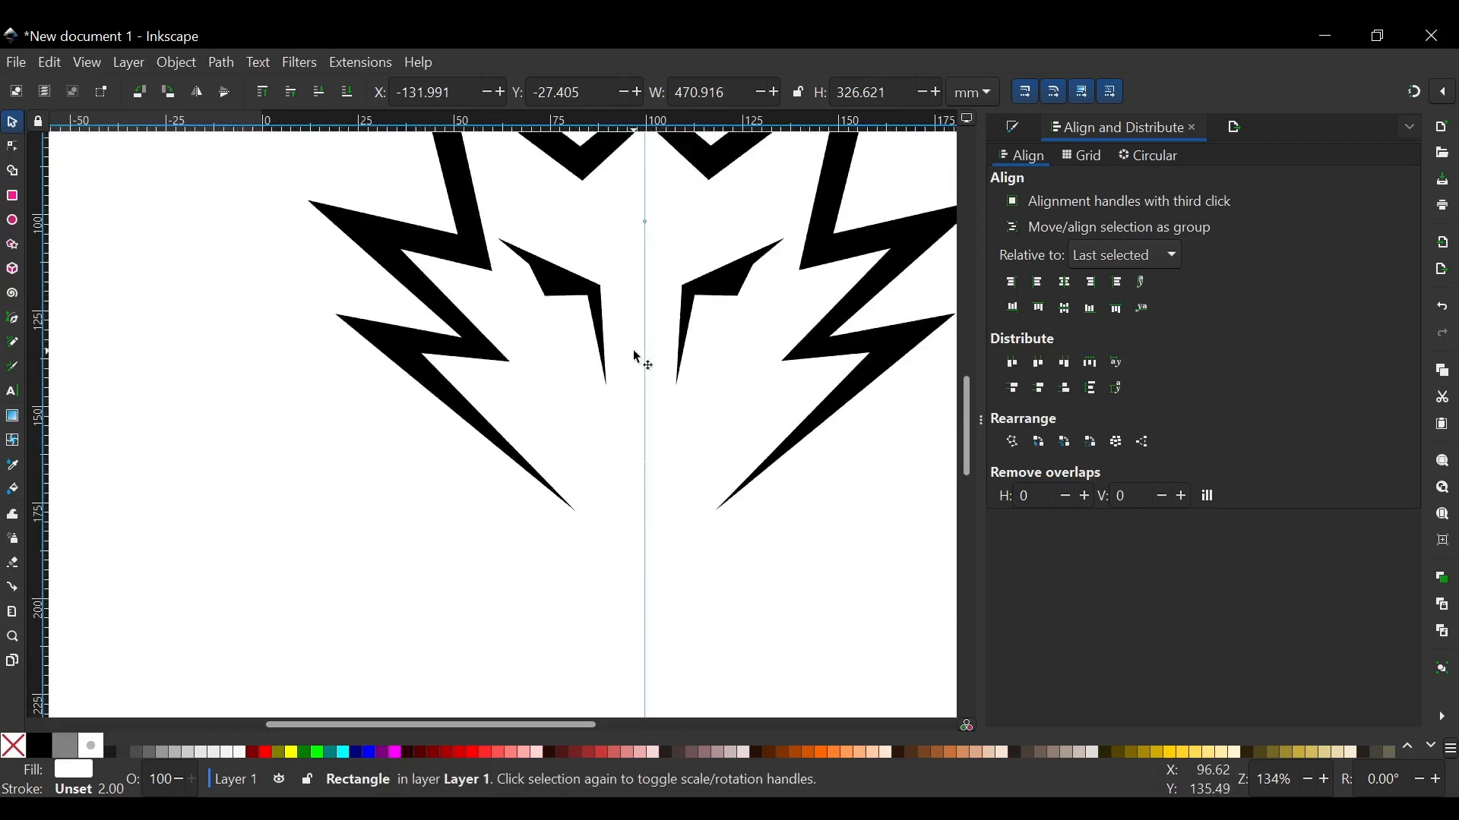
{"action": "scroll", "coordinate": [635, 358], "scroll_direction": "up", "scroll_amount": 2}
{"action": "scroll", "coordinate": [687, 478], "scroll_direction": "up", "scroll_amount": 1}
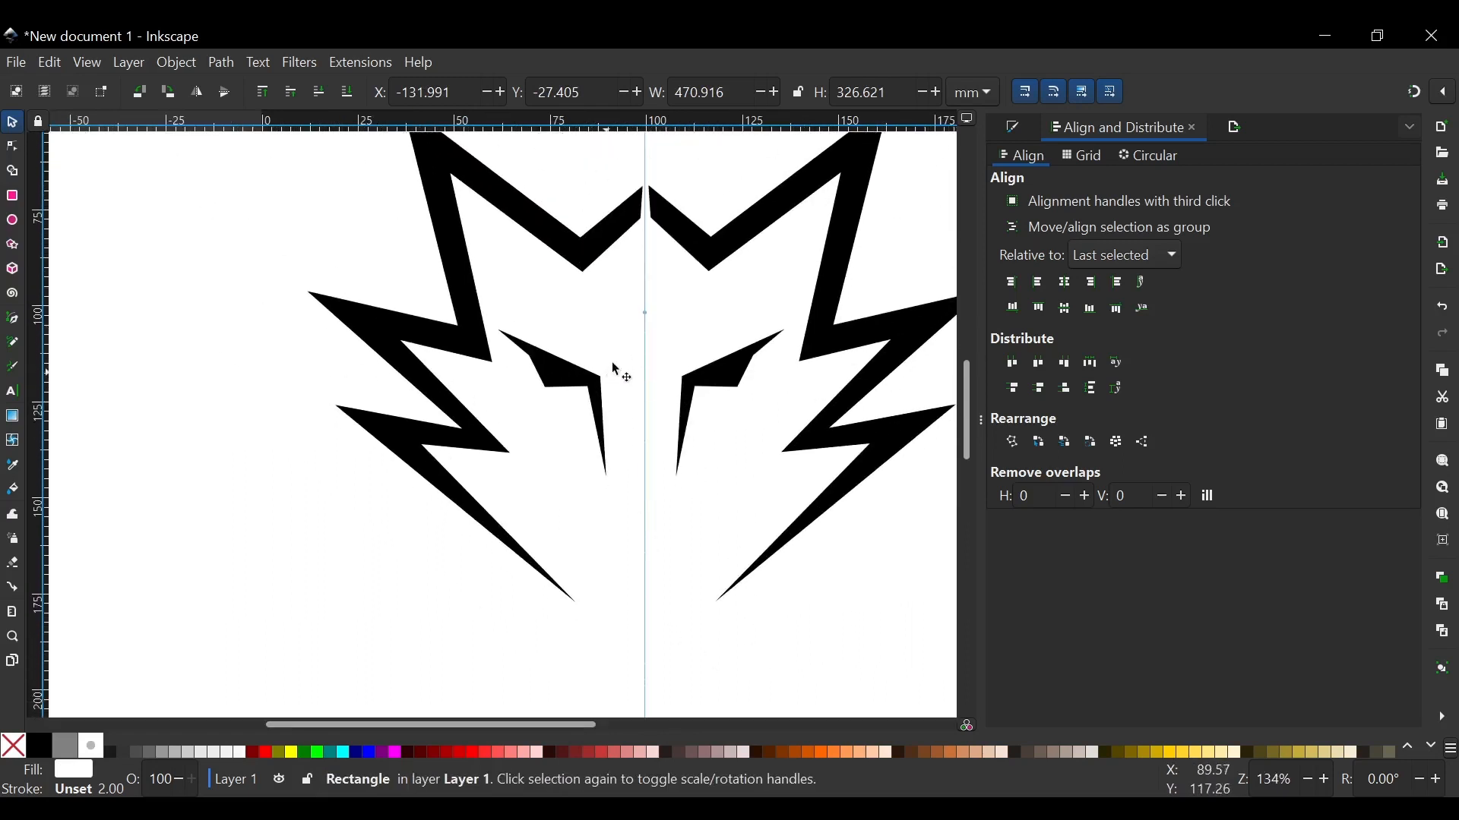
{"action": "scroll", "coordinate": [617, 369], "scroll_direction": "down", "scroll_amount": 2}
{"action": "key", "text": "n"}
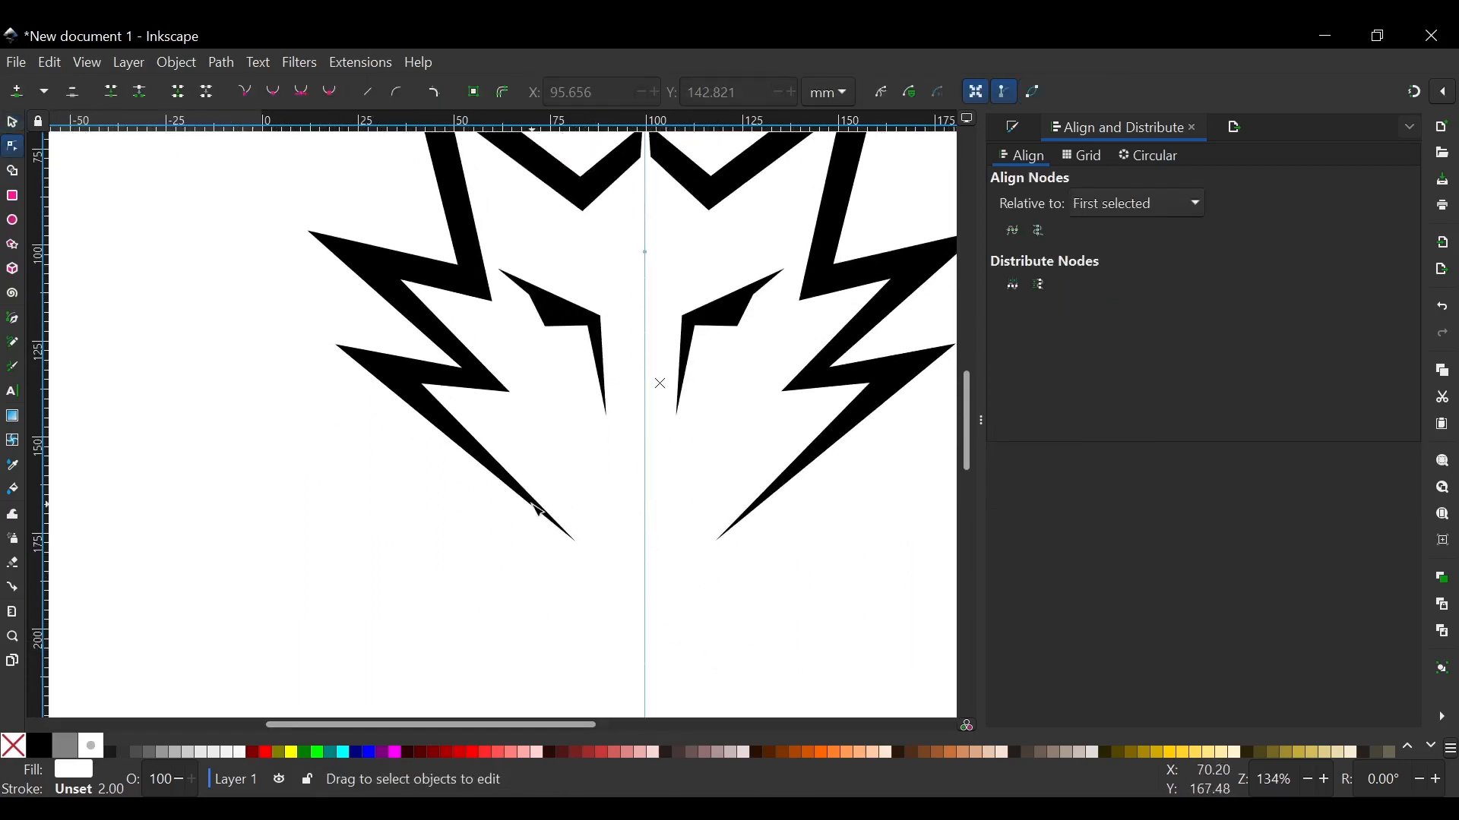
{"action": "left_click", "coordinate": [445, 424]}
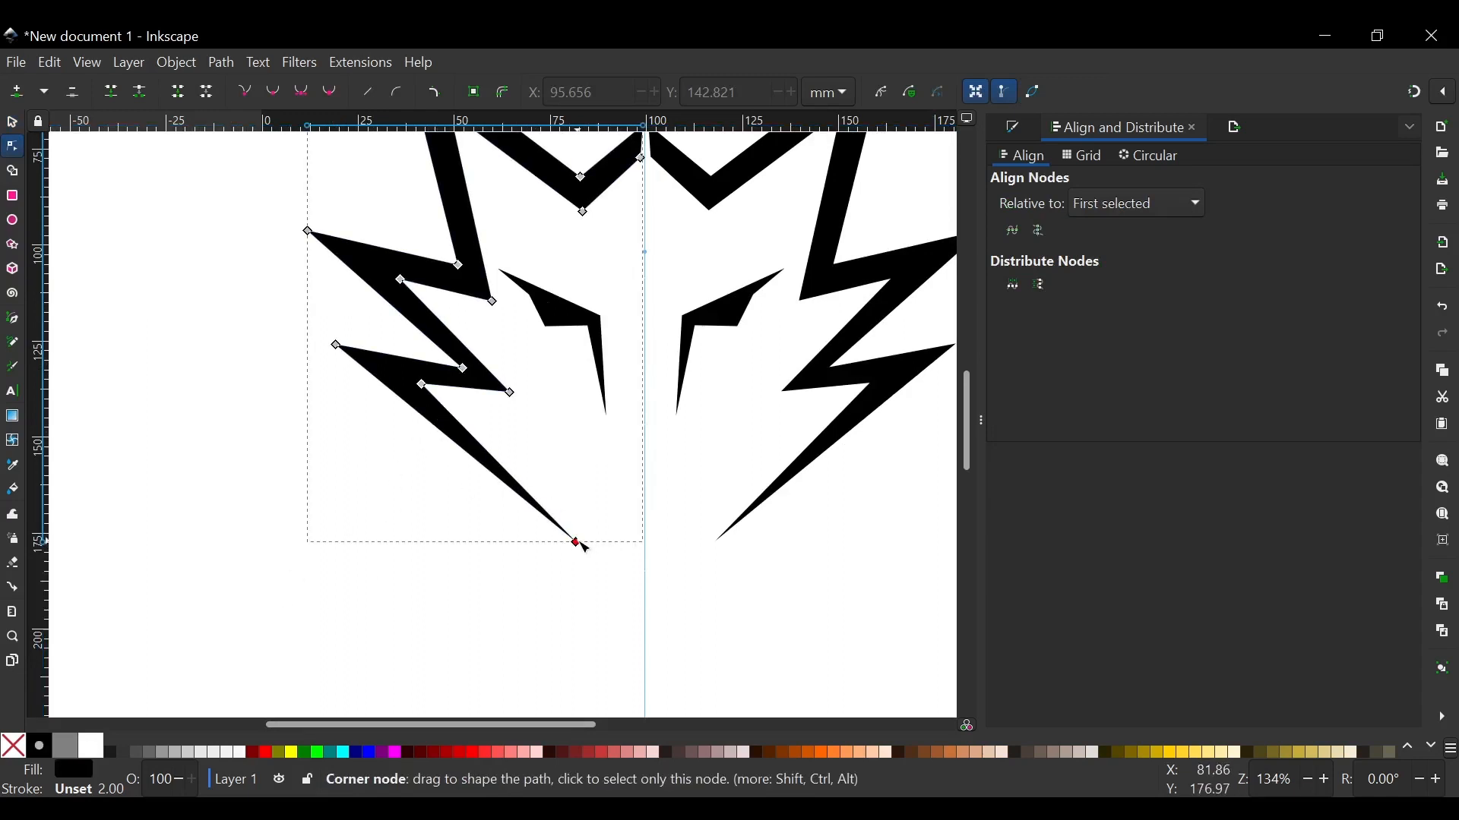
{"action": "mouse_move", "coordinate": [580, 544]}
{"action": "left_mouse_down"}
{"action": "mouse_move", "coordinate": [593, 536]}
{"action": "mouse_move", "coordinate": [594, 565]}
{"action": "left_mouse_up"}
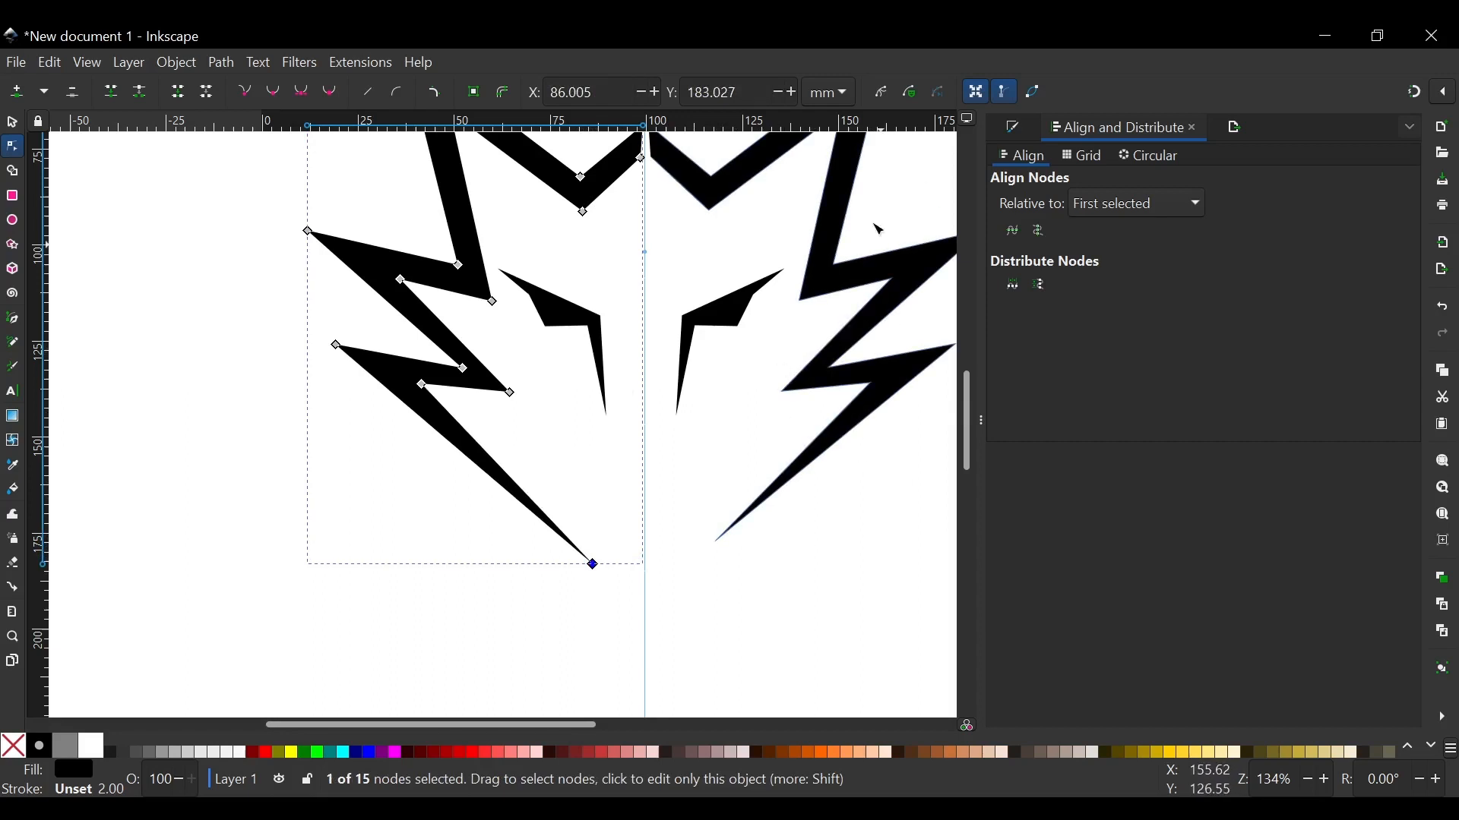
Delete the right zigzag half of the face.
{"action": "left_click", "coordinate": [14, 126]}
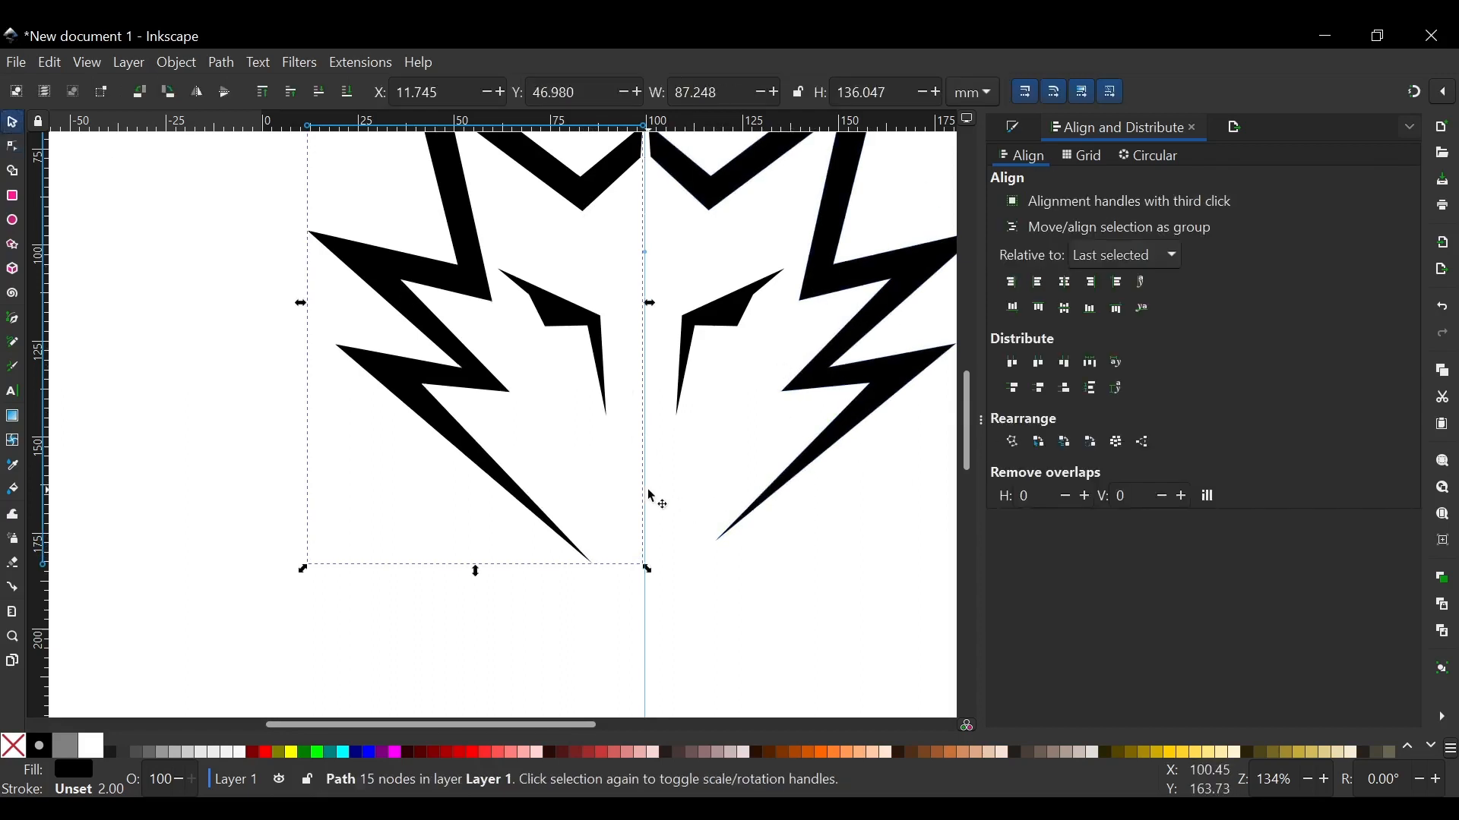
{"action": "scroll", "coordinate": [651, 495], "scroll_direction": "down", "scroll_amount": 1}
{"action": "scroll", "coordinate": [654, 495], "scroll_direction": "up", "scroll_amount": 1}
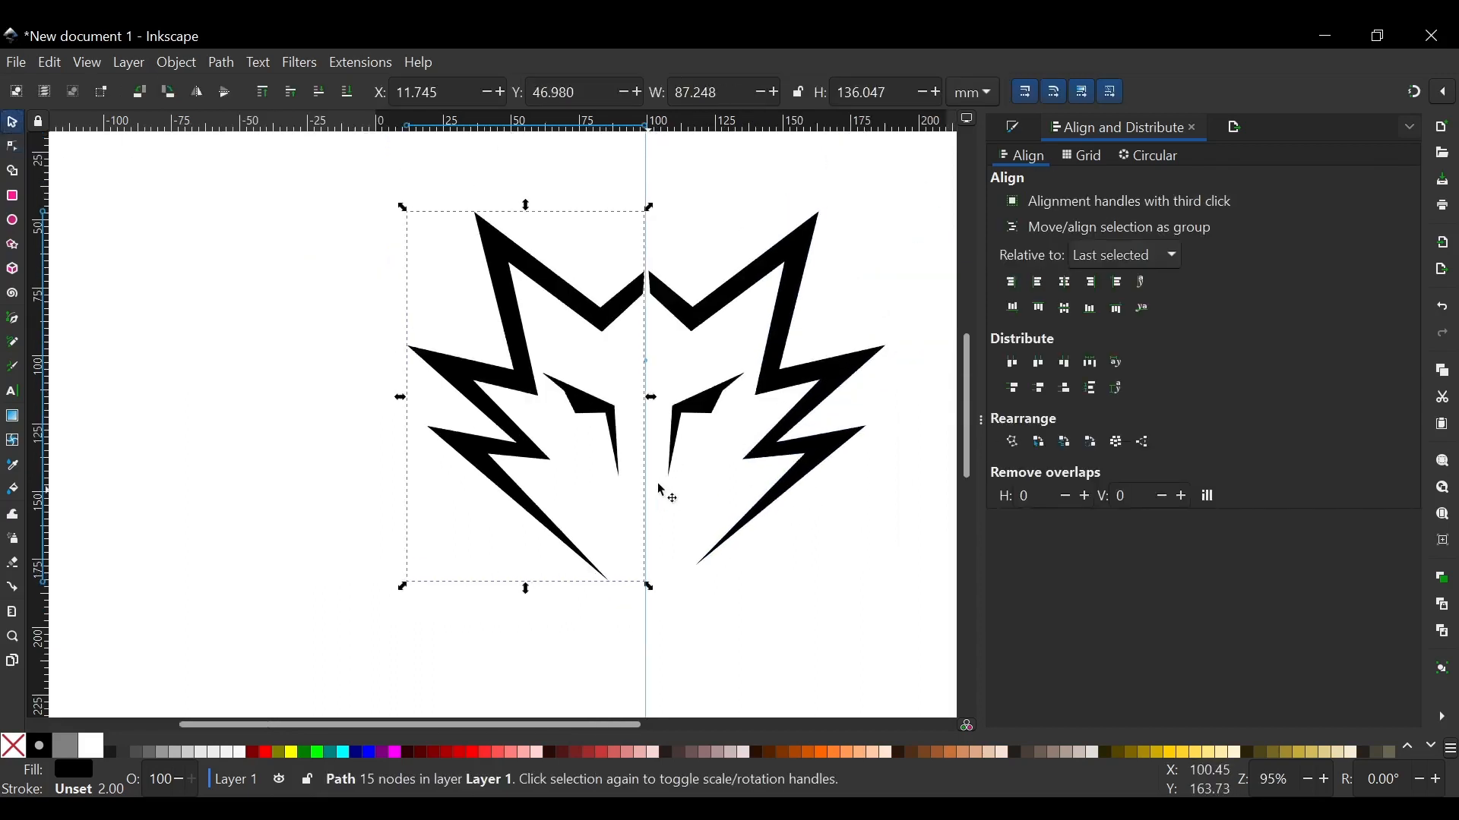
{"action": "left_click", "coordinate": [861, 370]}
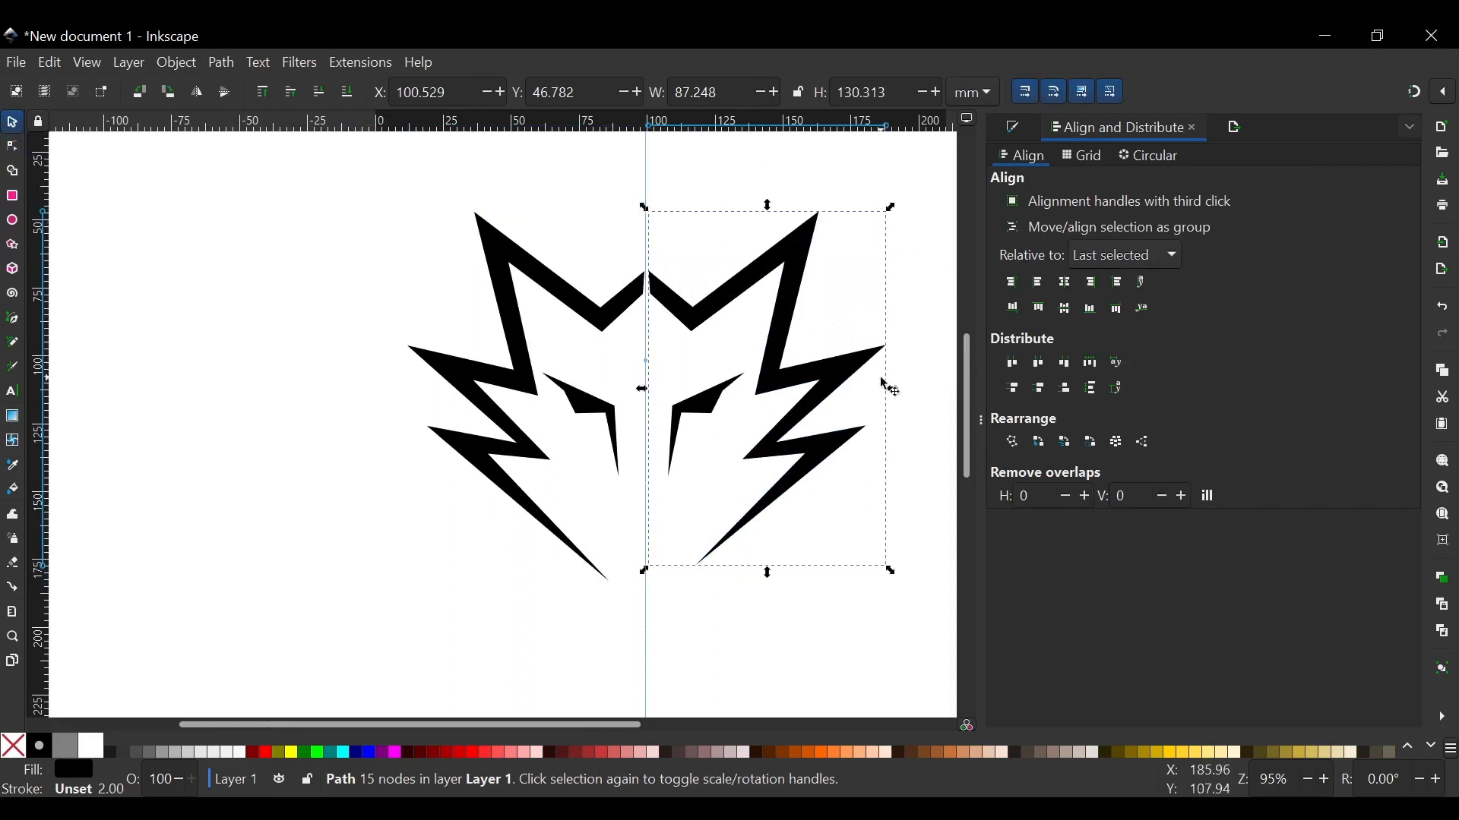
{"action": "key", "text": "Delete"}
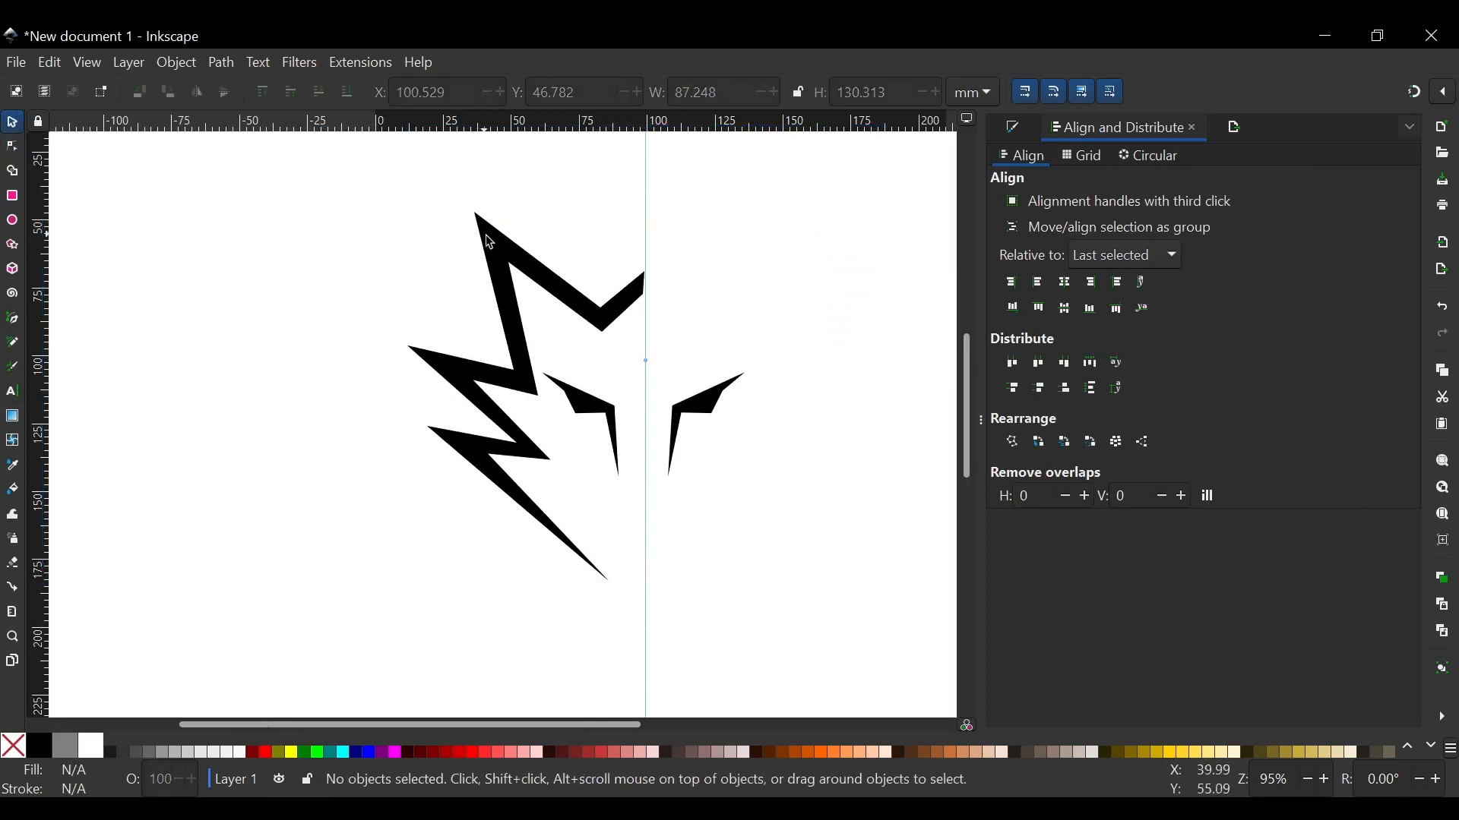
Duplicate the left zigzag half, flip the copy horizontally, place it against the guide on the opposite side, level with the original, and deselect.
{"action": "left_click", "coordinate": [502, 251]}
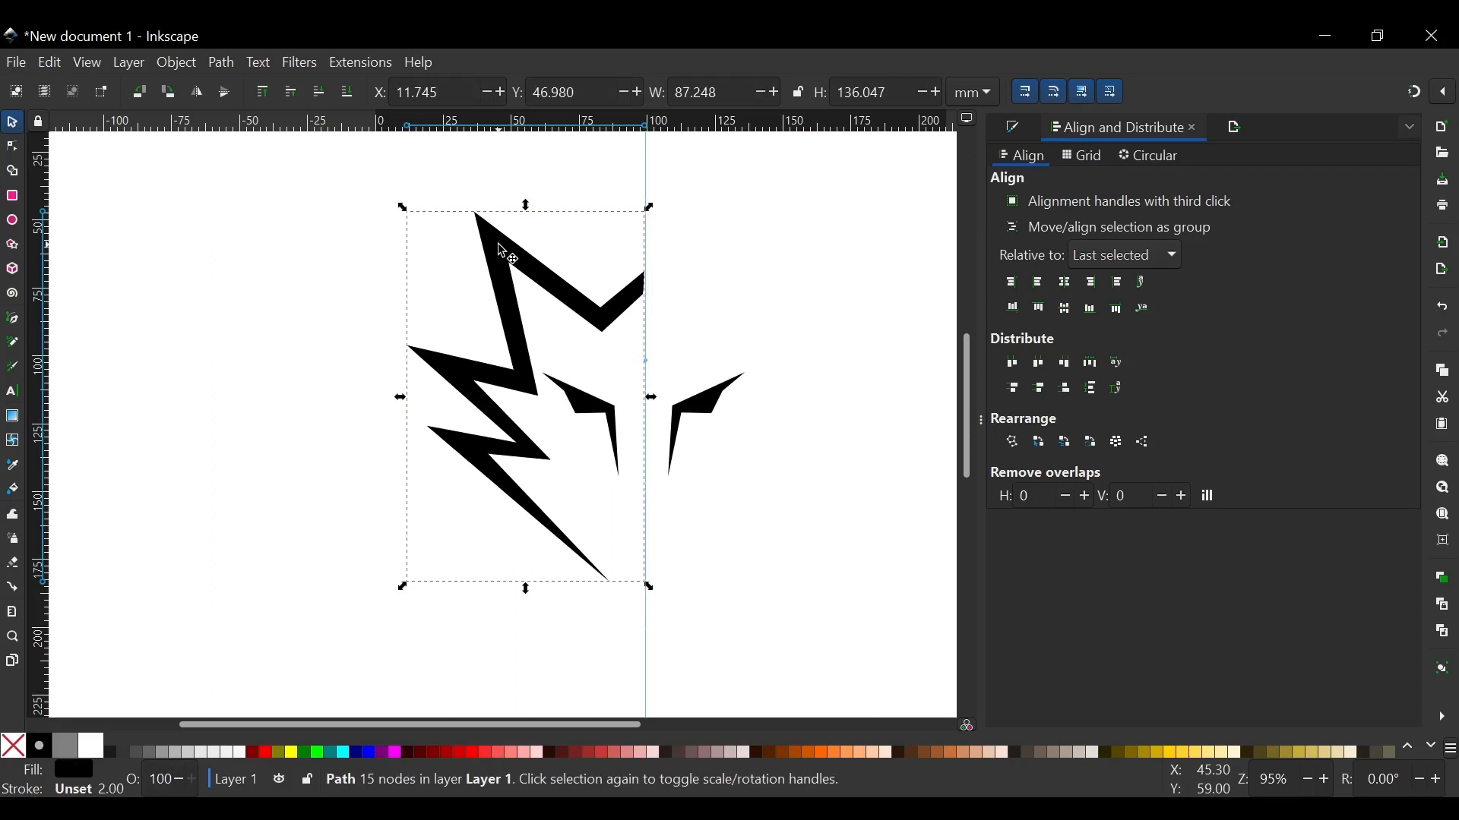
{"action": "key", "text": "ctrl+d"}
{"action": "left_click", "coordinate": [199, 95]}
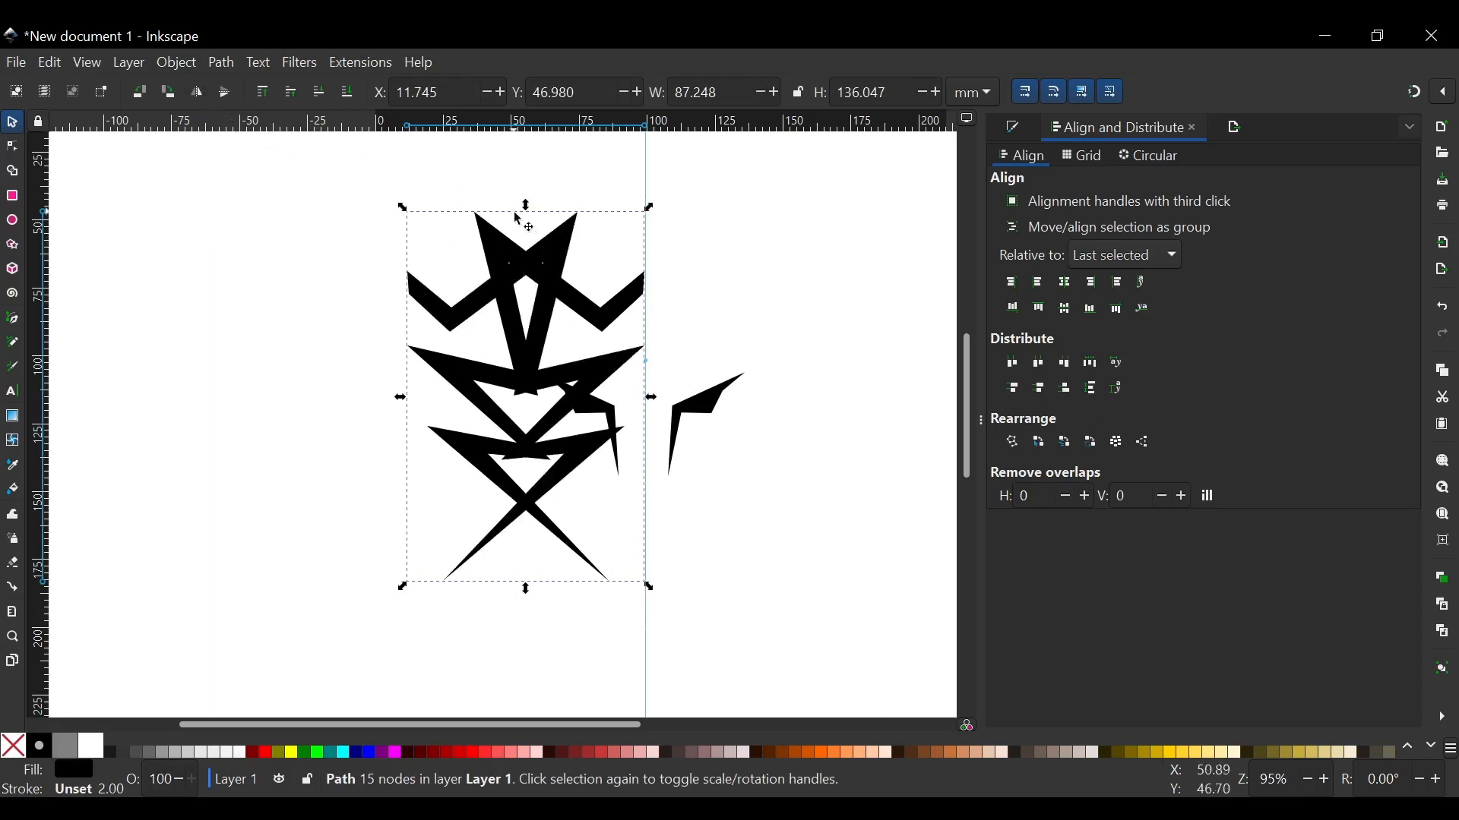
{"action": "left_click_drag", "start_coordinate": [554, 262], "coordinate": [796, 269]}
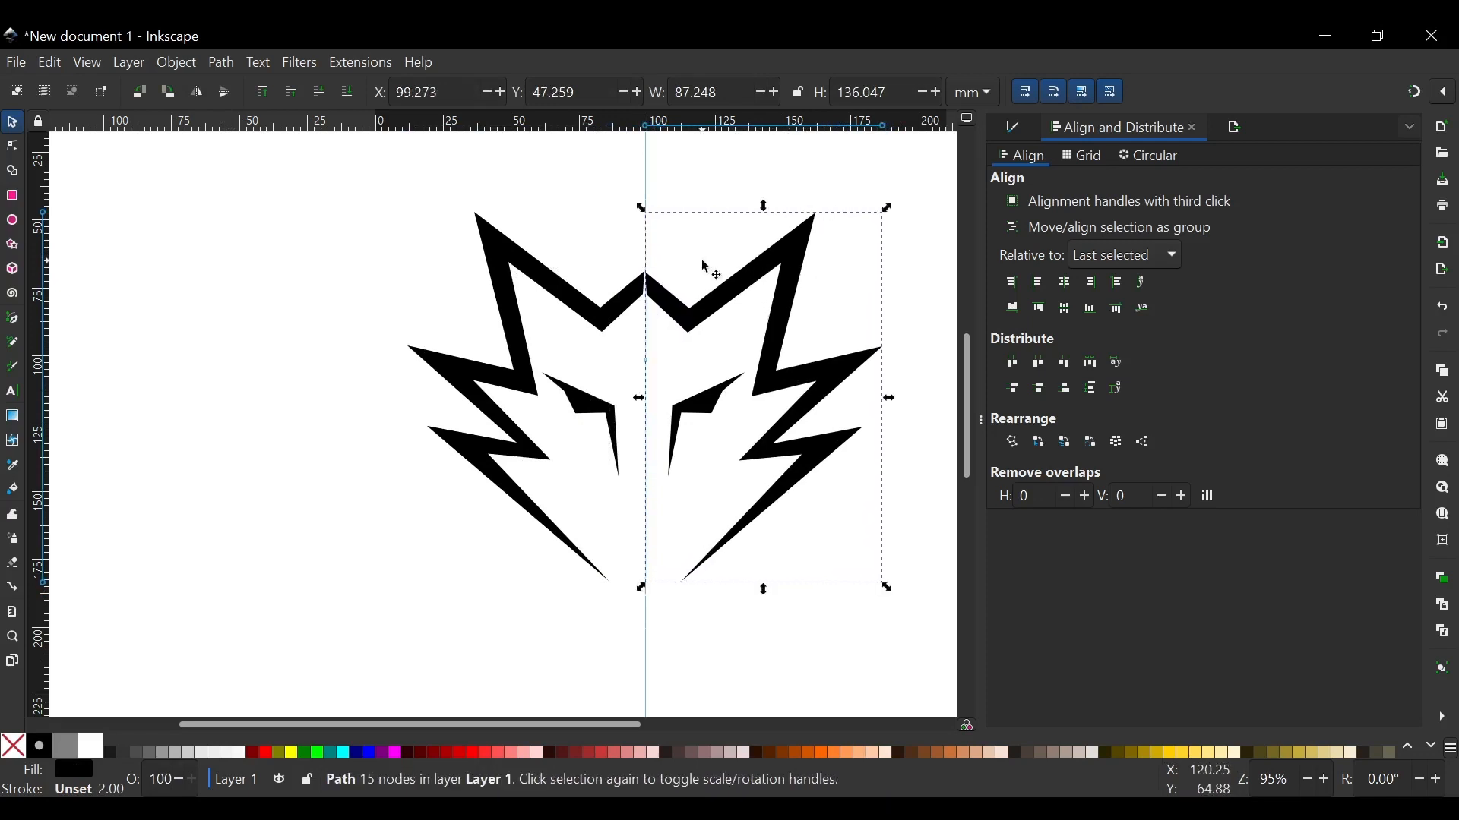
{"action": "left_click", "coordinate": [707, 267]}
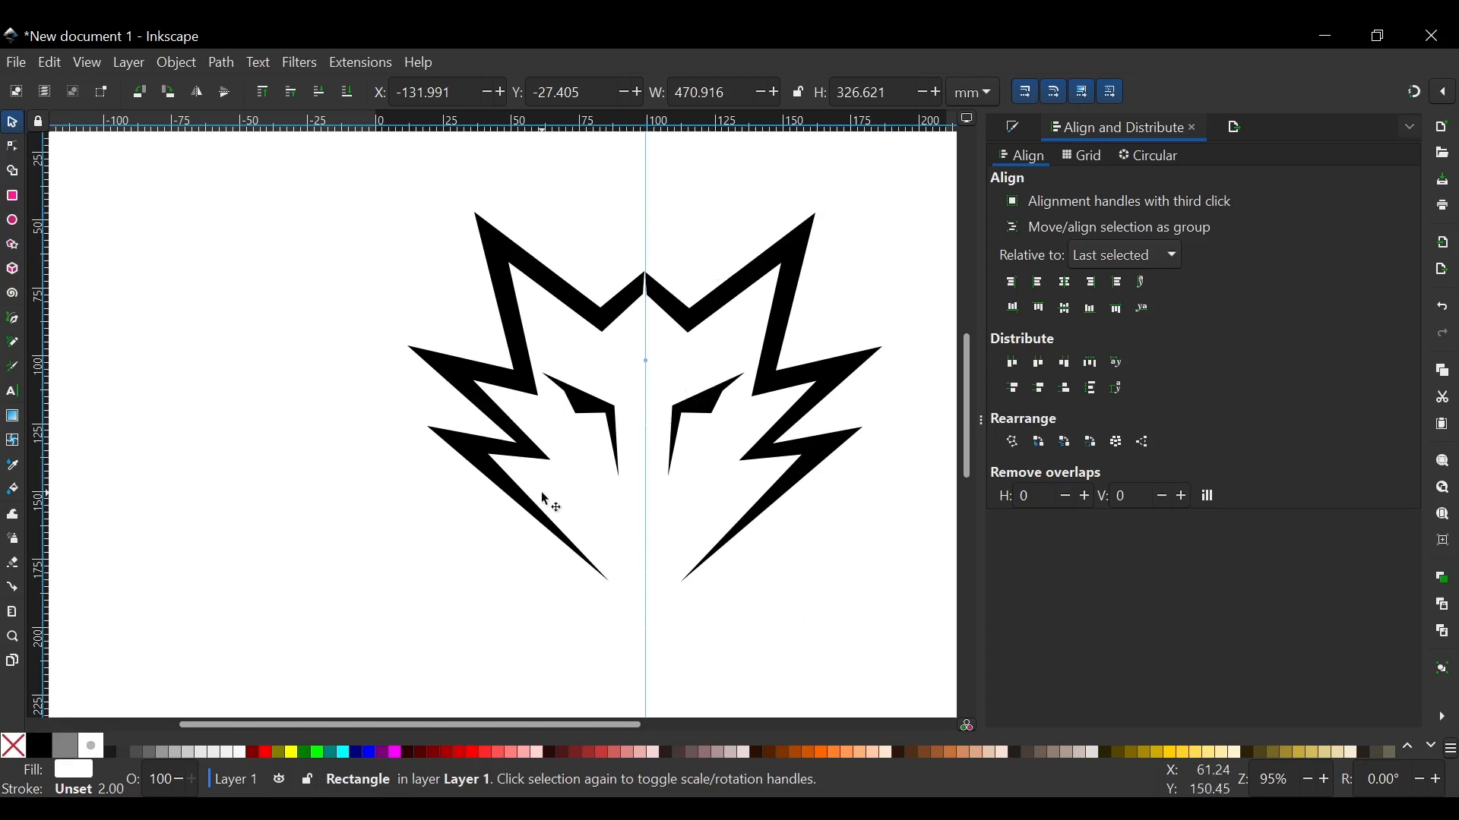
Draw a four-cornered half-nose of about 14.5 × 16.2 mm against the guide's left side, between the lowest spikes, with the Pen tool.
{"action": "key", "text": "b"}
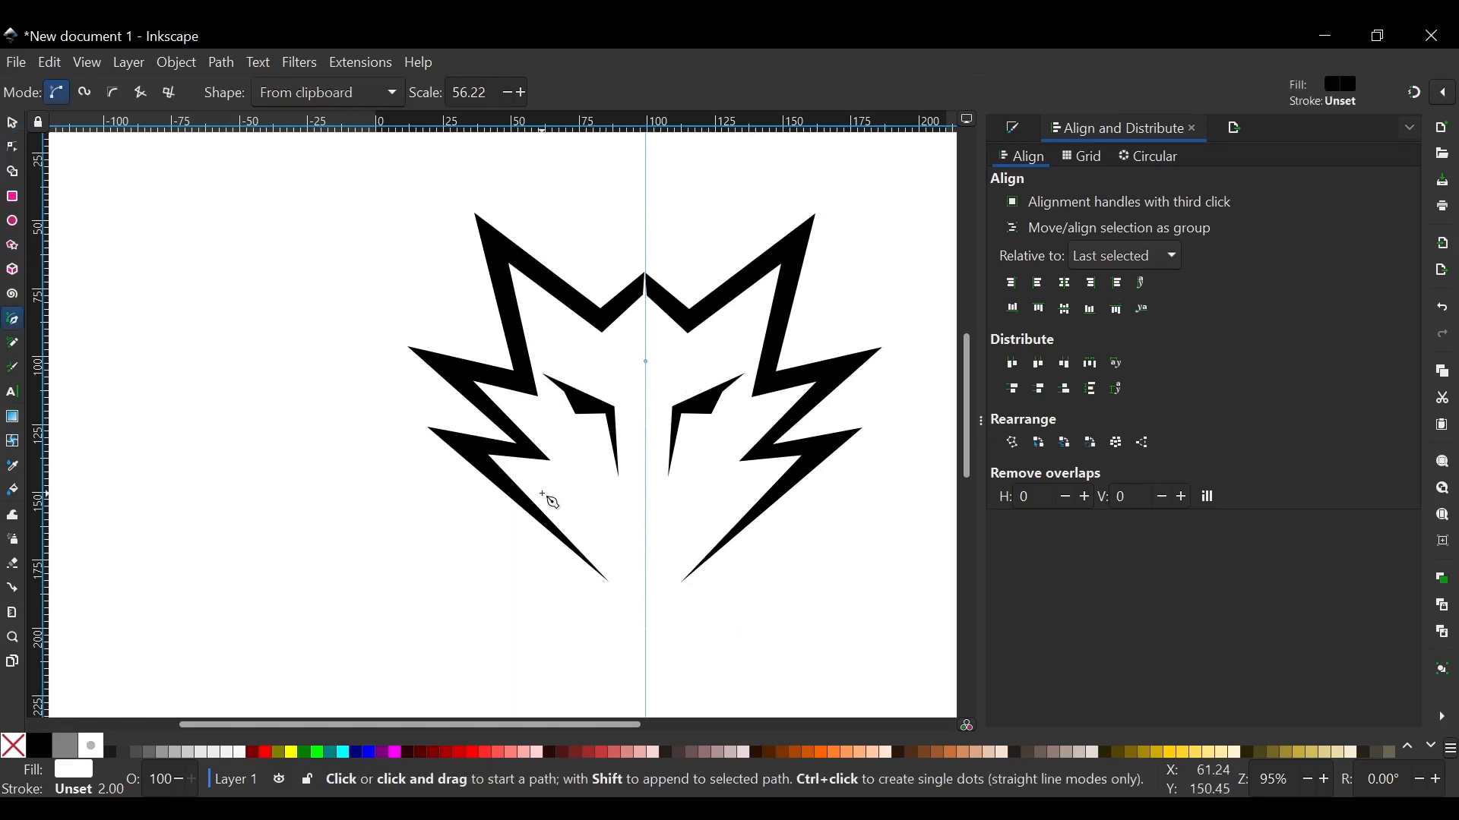
{"action": "left_click", "coordinate": [645, 539]}
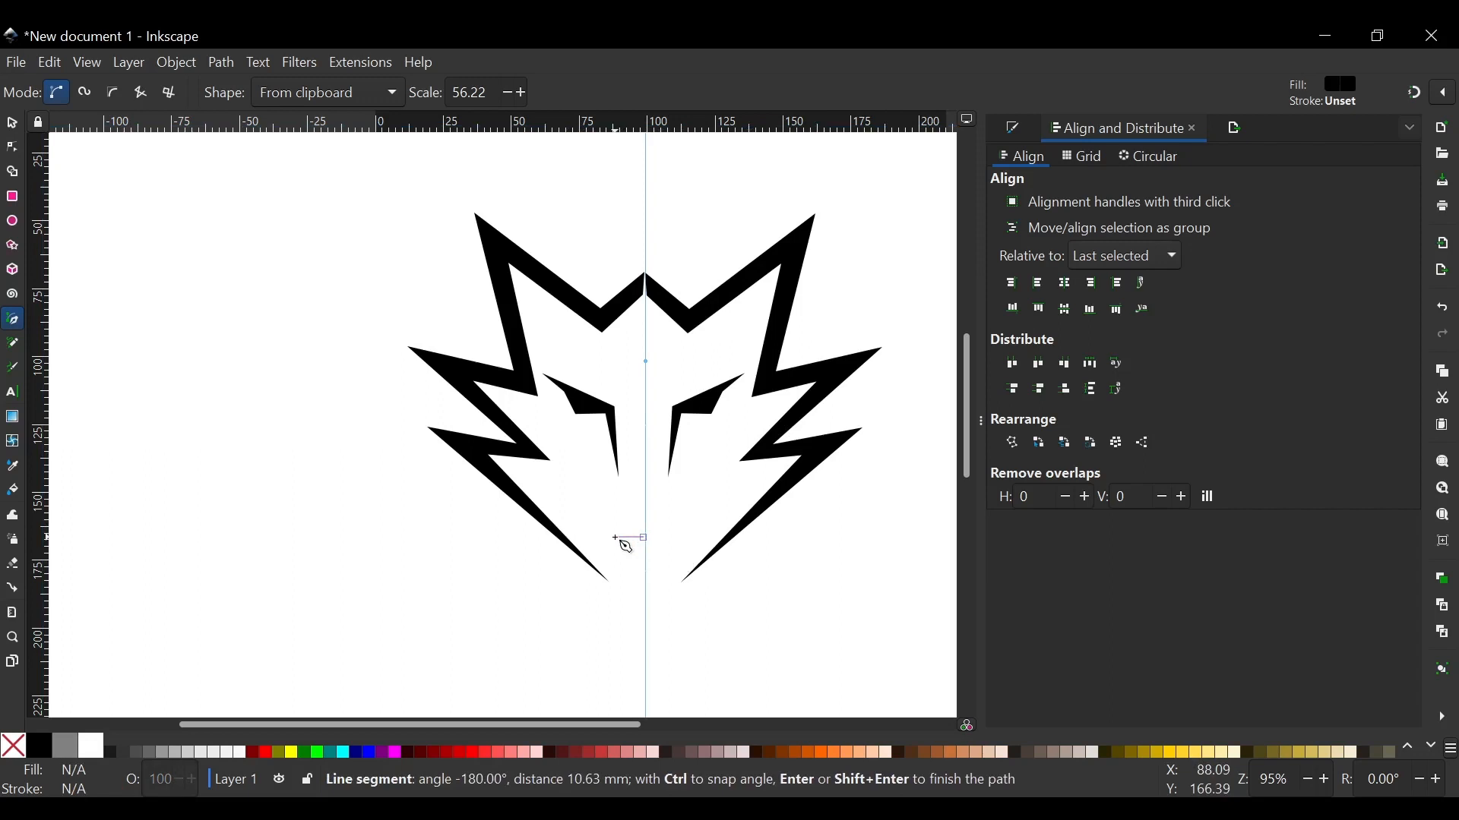
{"action": "left_click", "coordinate": [624, 538]}
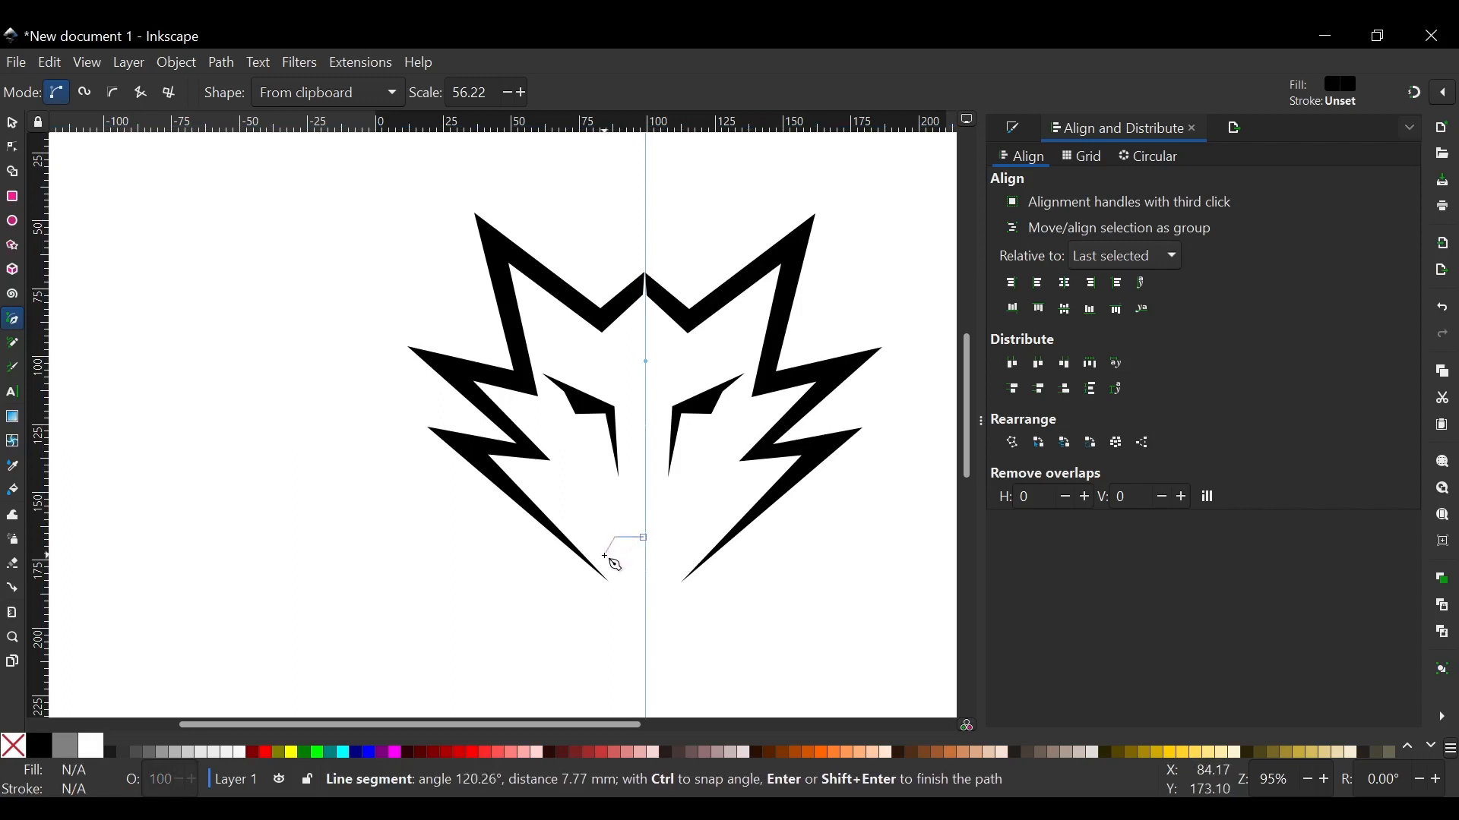
{"action": "left_click", "coordinate": [604, 555]}
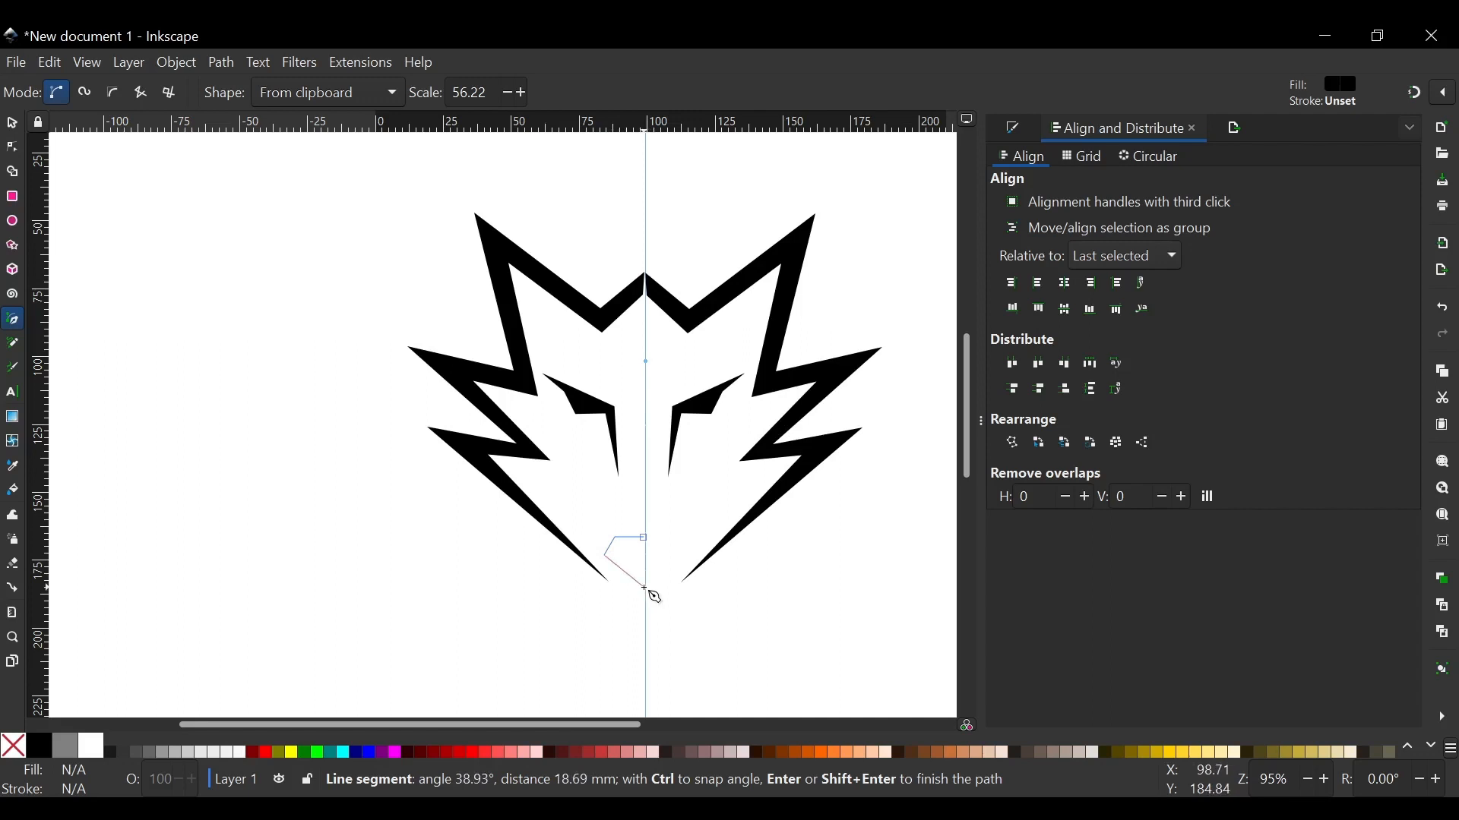
{"action": "left_click", "coordinate": [645, 589]}
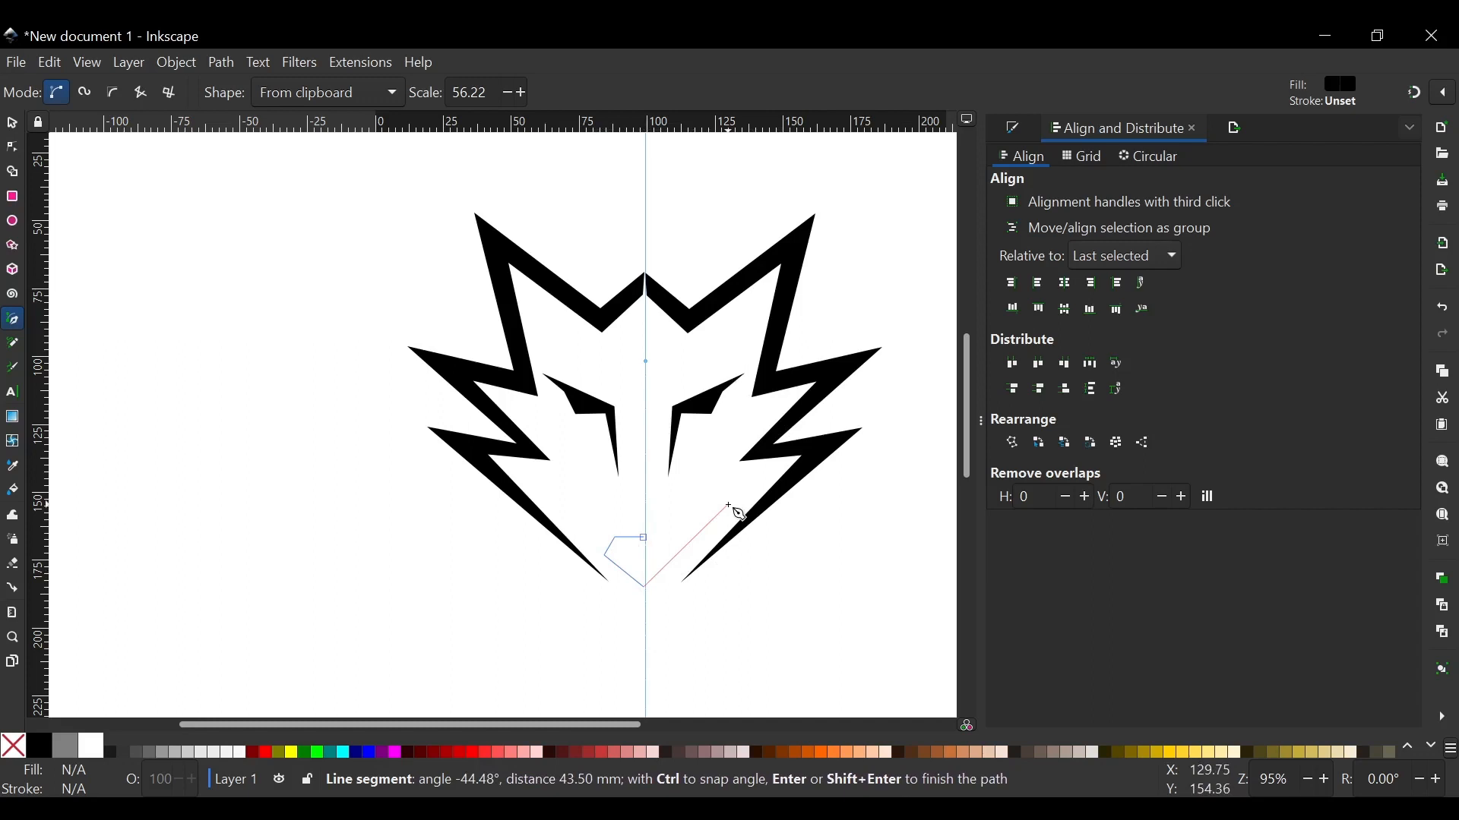
{"action": "key", "text": "BackSpace"}
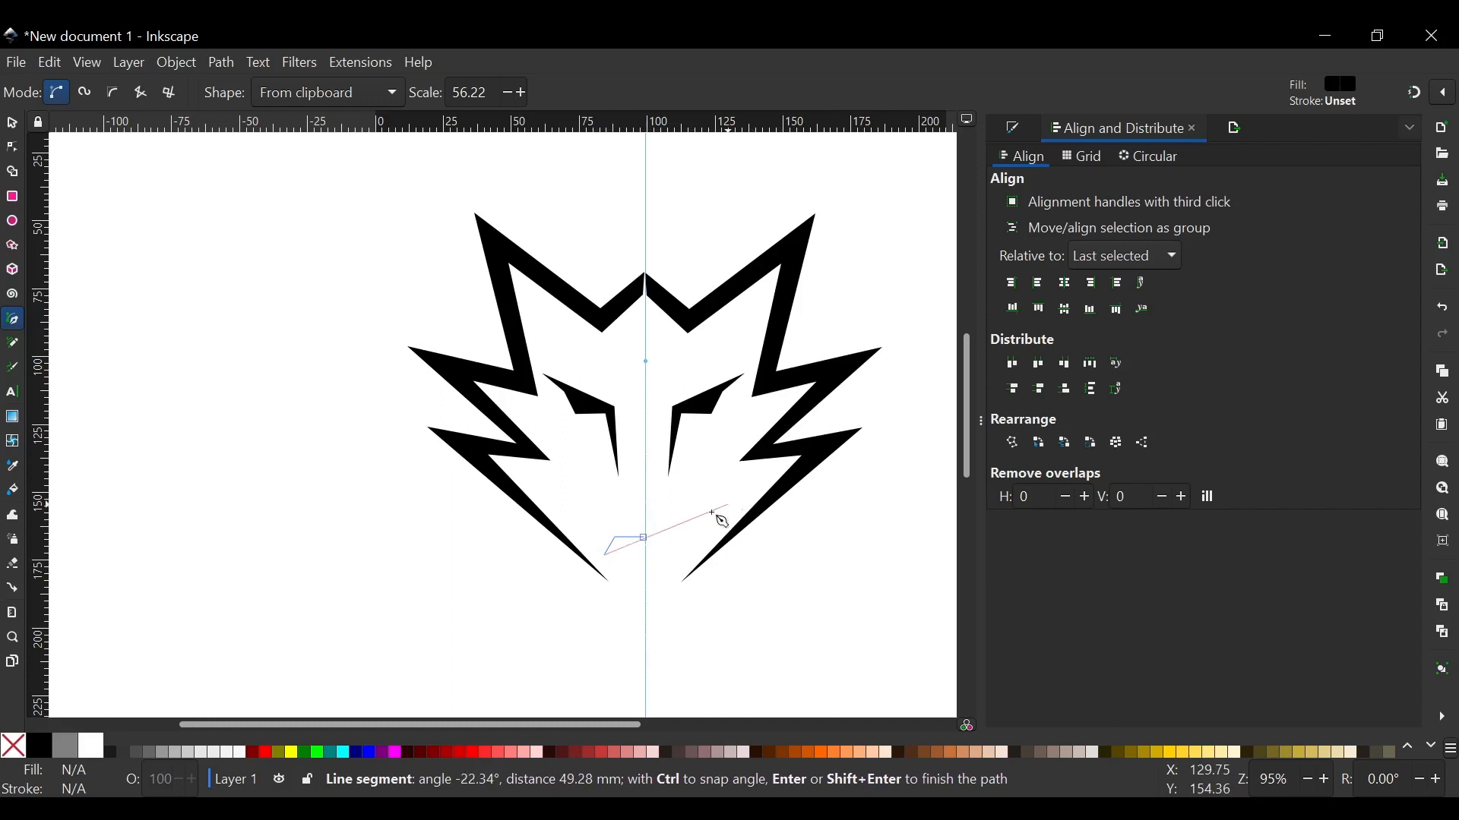
{"action": "left_click", "coordinate": [642, 582]}
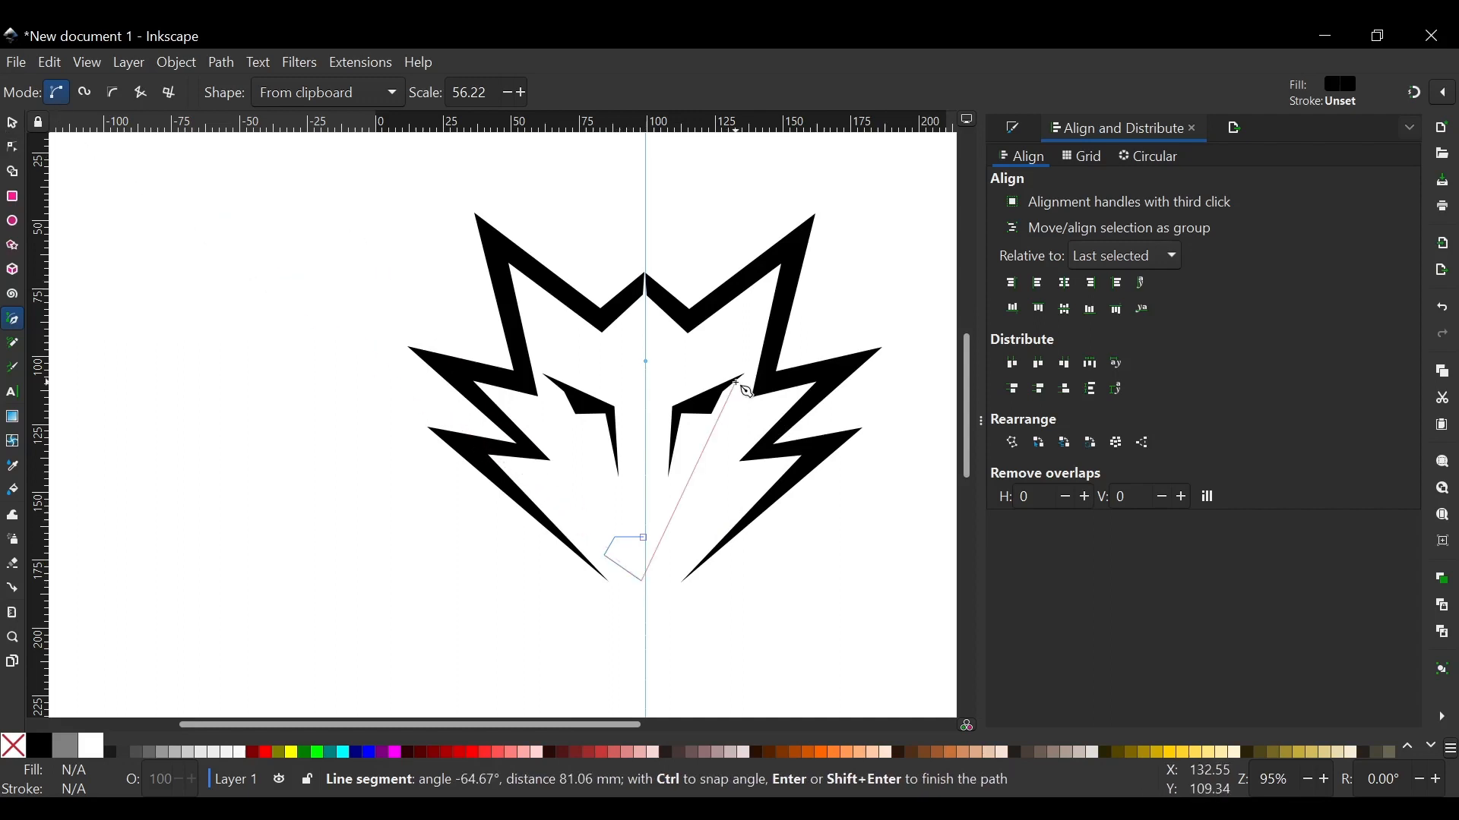
{"action": "key", "text": "Return"}
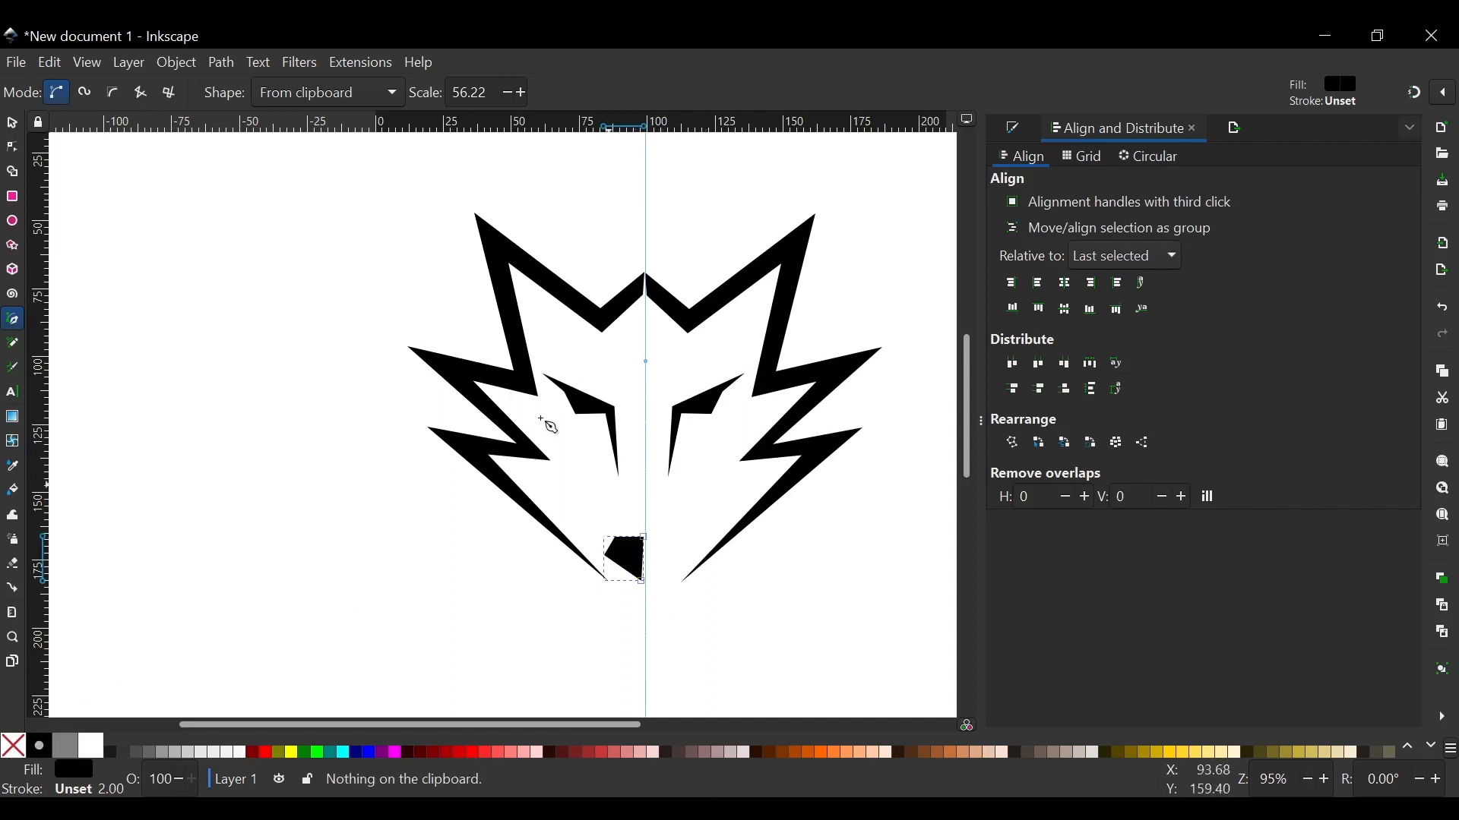
Duplicate the half-nose, flip the copy horizontally and place it beside the original at about X 98.7, Y 166.4 mm.
{"action": "key", "text": "s"}
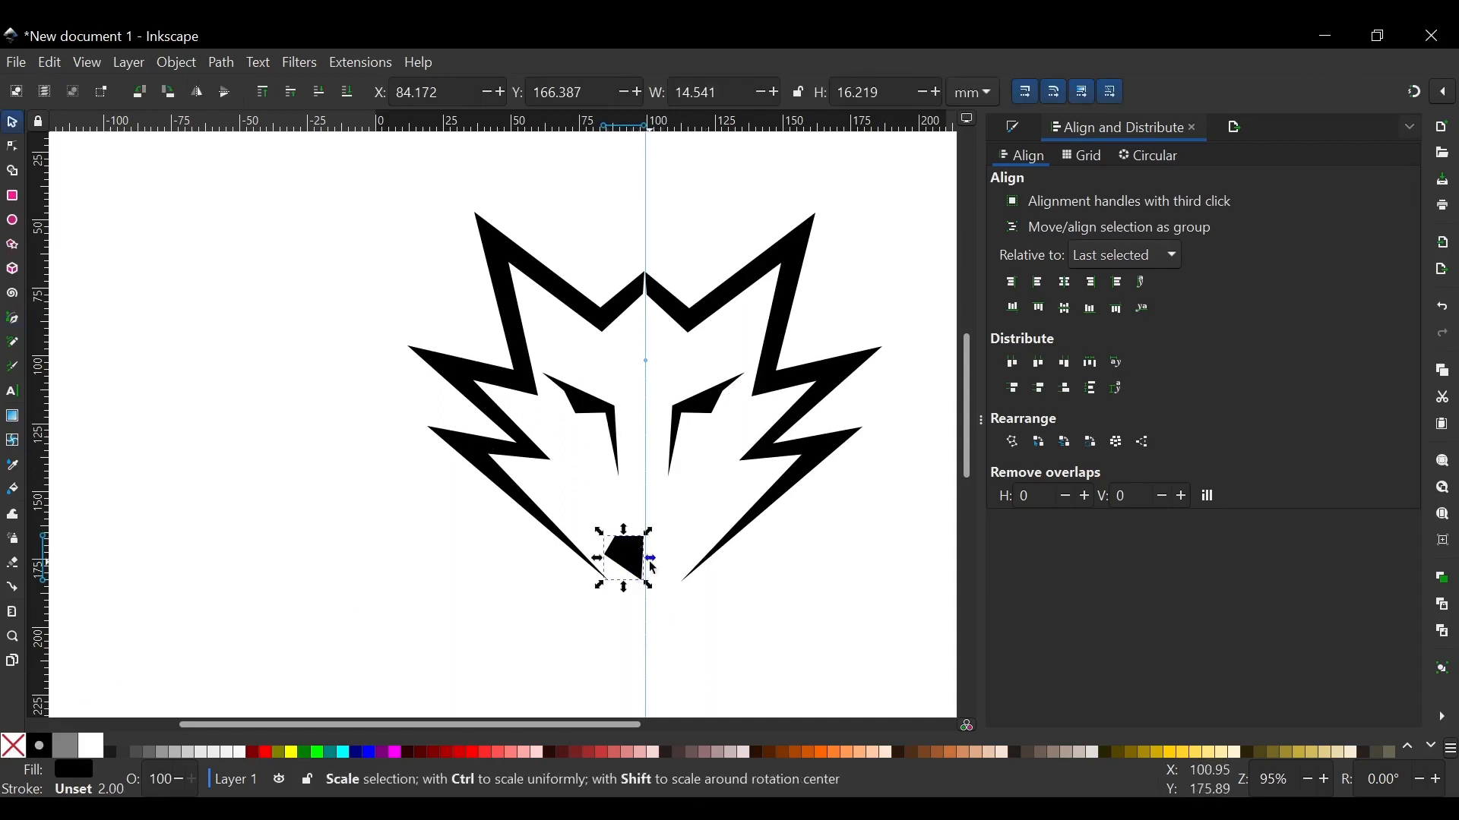
{"action": "left_click", "coordinate": [199, 94]}
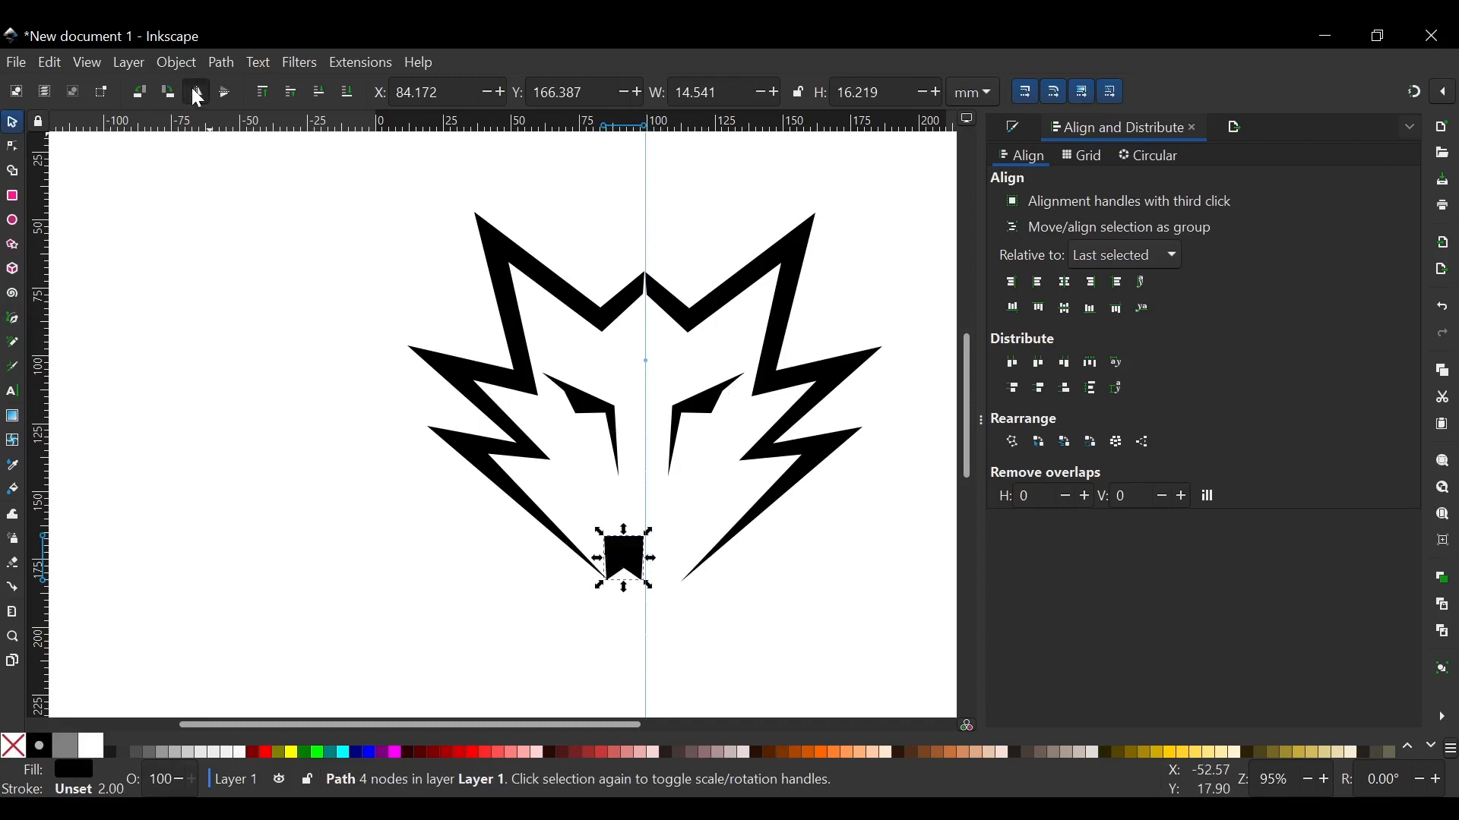
{"action": "left_click_drag", "start_coordinate": [621, 557], "coordinate": [675, 557]}
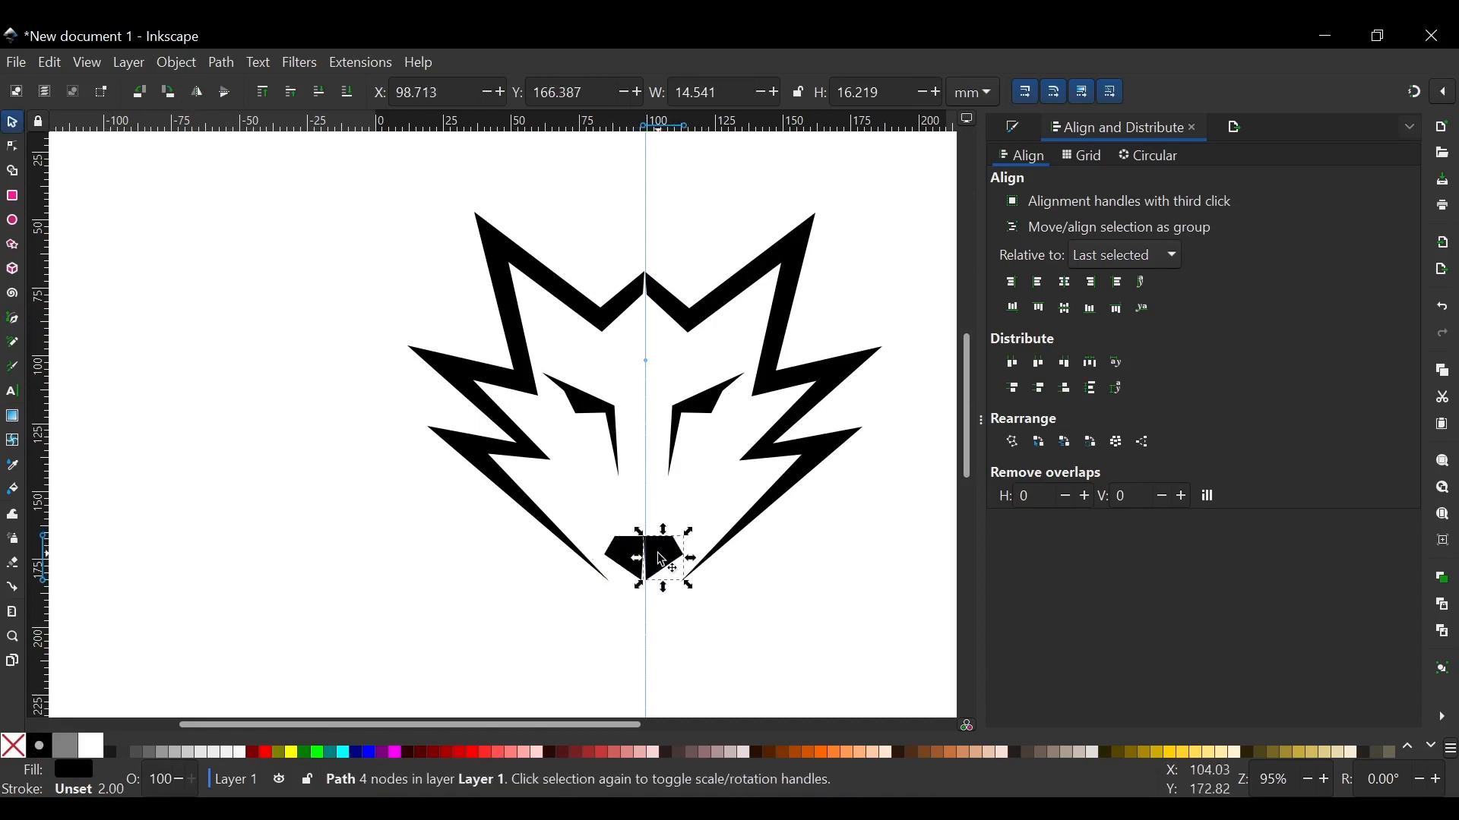
Close the gap in the nose by shifting its left half inward to about X 85.9 mm at the same height, and deselect.
{"action": "scroll", "coordinate": [674, 557], "scroll_direction": "up", "scroll_amount": 4}
{"action": "scroll", "coordinate": [661, 560], "scroll_direction": "down", "scroll_amount": 1}
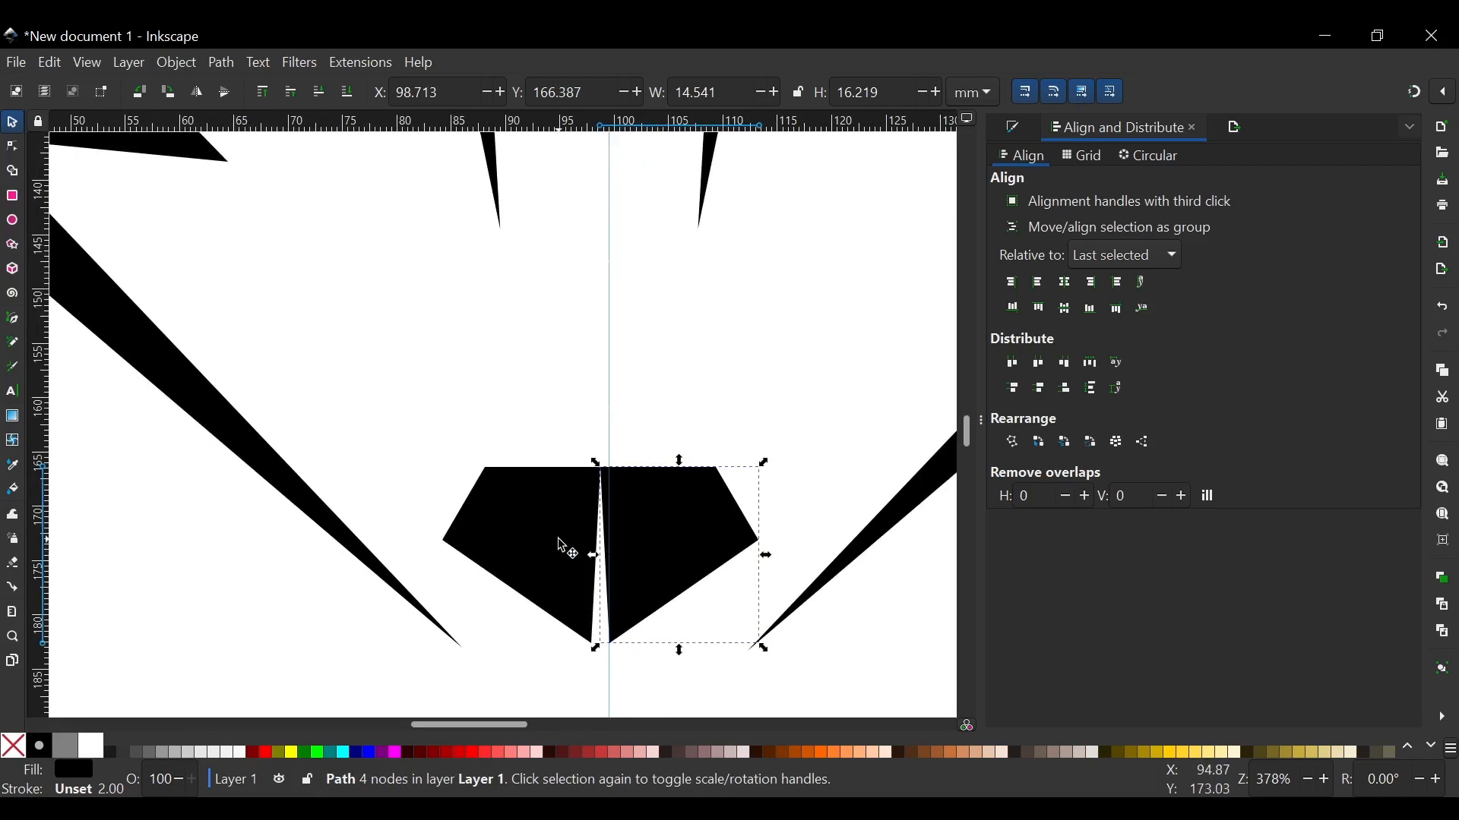
{"action": "left_click_drag", "start_coordinate": [559, 540], "coordinate": [586, 547]}
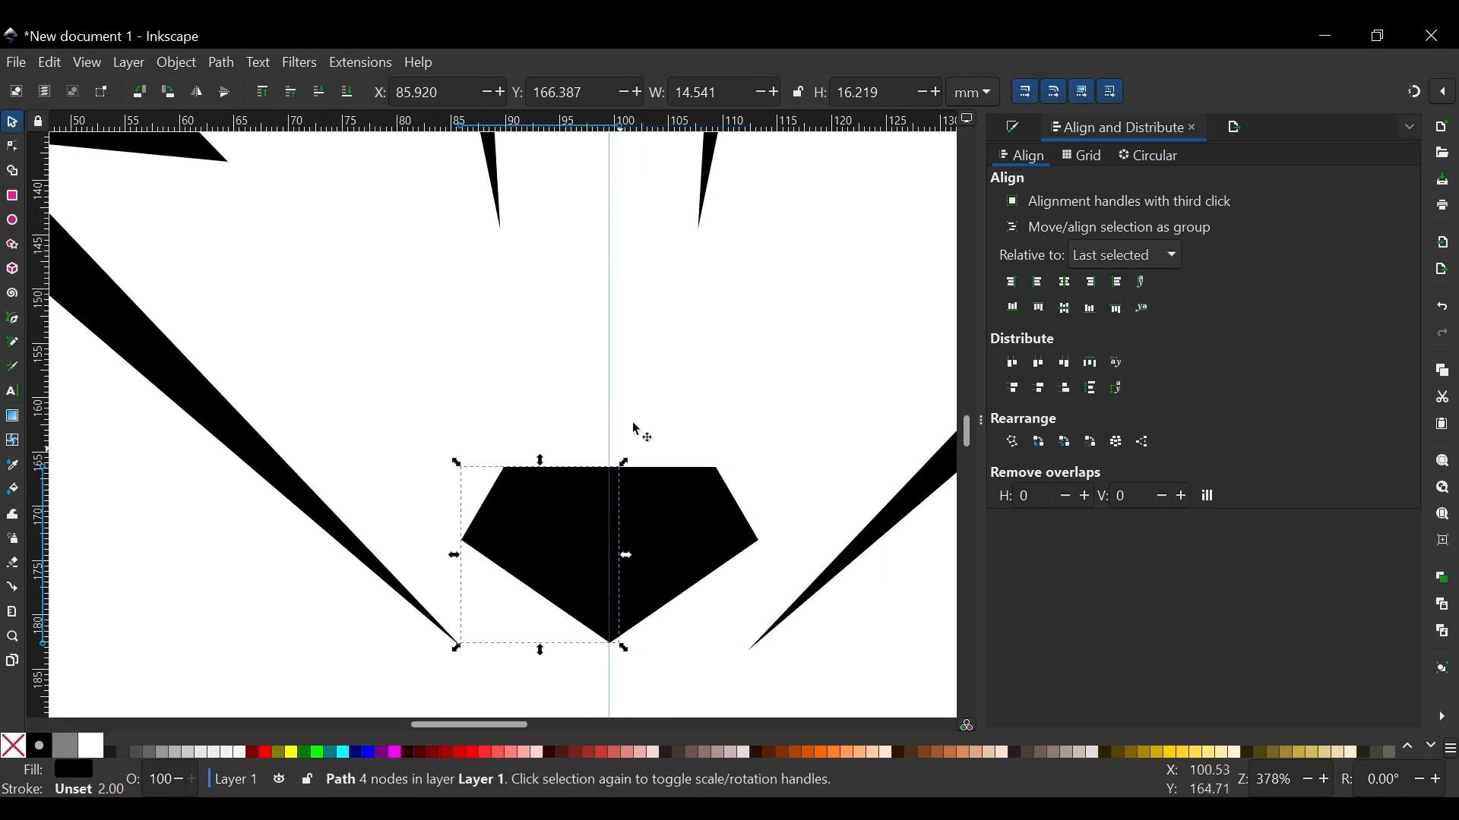
{"action": "left_click", "coordinate": [638, 423]}
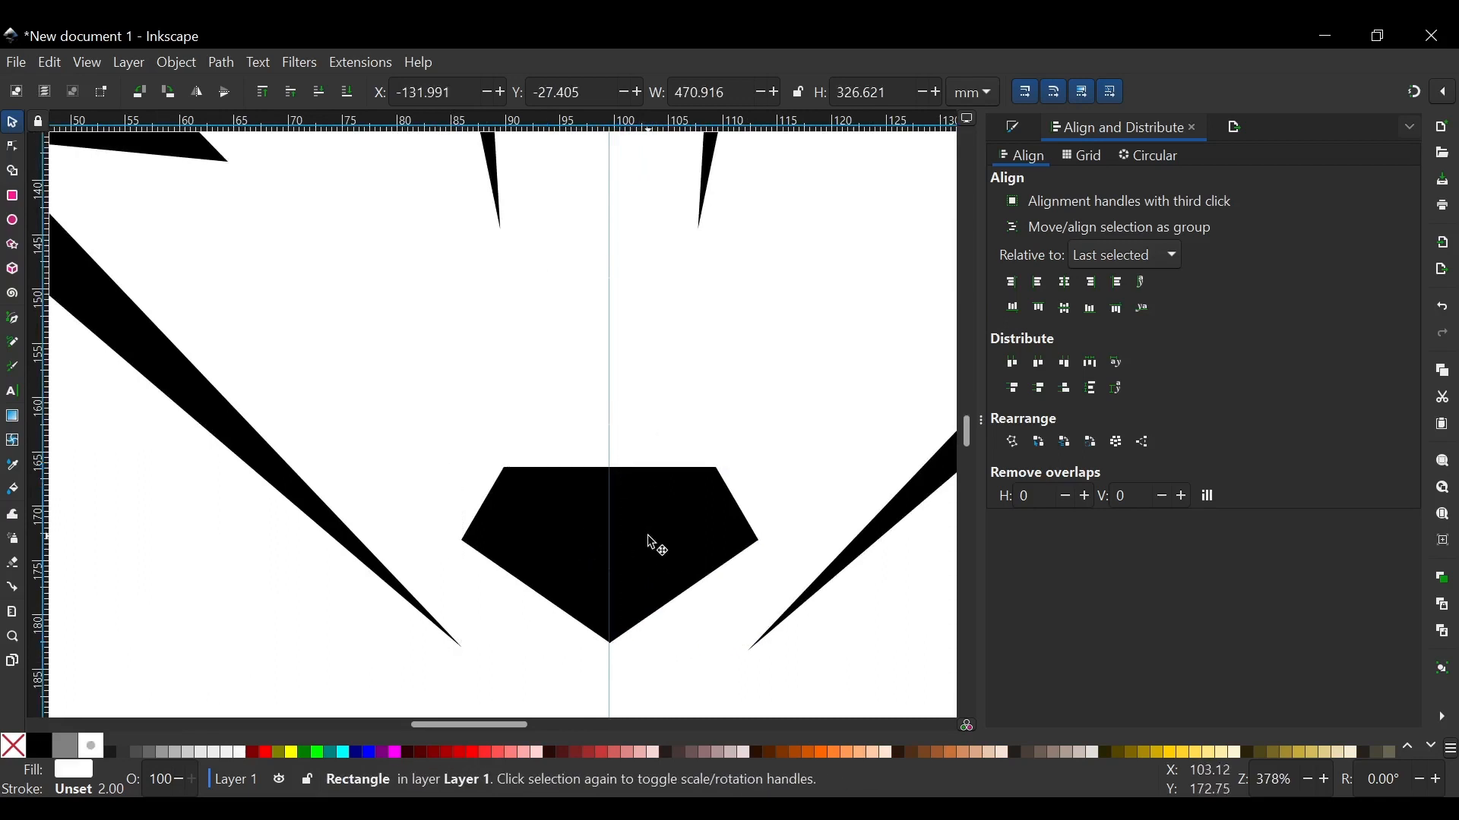
Delete the vertical guide running through the middle of the wolf face.
{"action": "scroll", "coordinate": [608, 427], "scroll_direction": "down", "scroll_amount": 3, "text": "ctrl"}
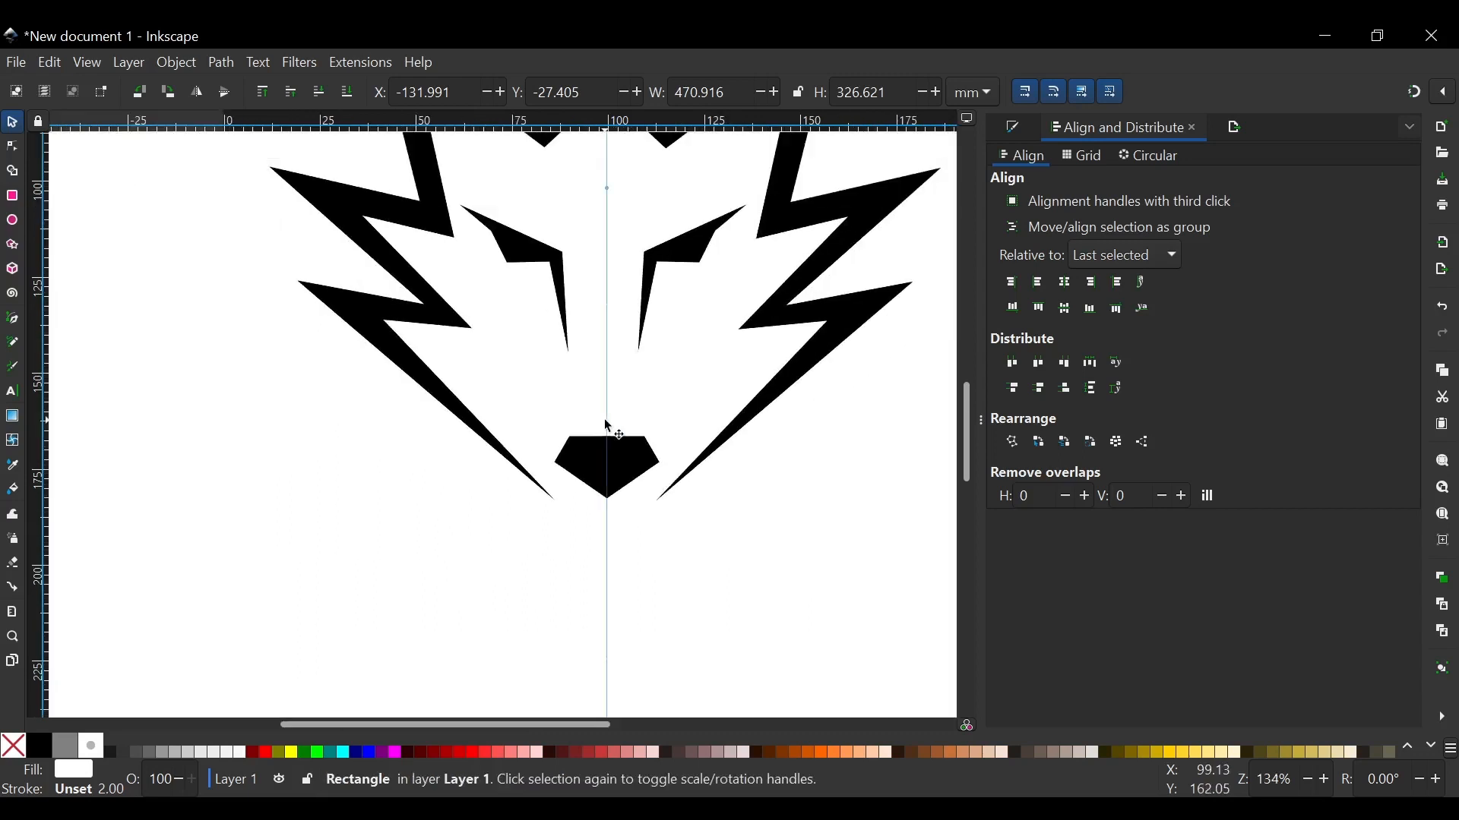
{"action": "scroll", "coordinate": [610, 425], "scroll_direction": "up", "scroll_amount": 3}
{"action": "left_click", "coordinate": [617, 569]}
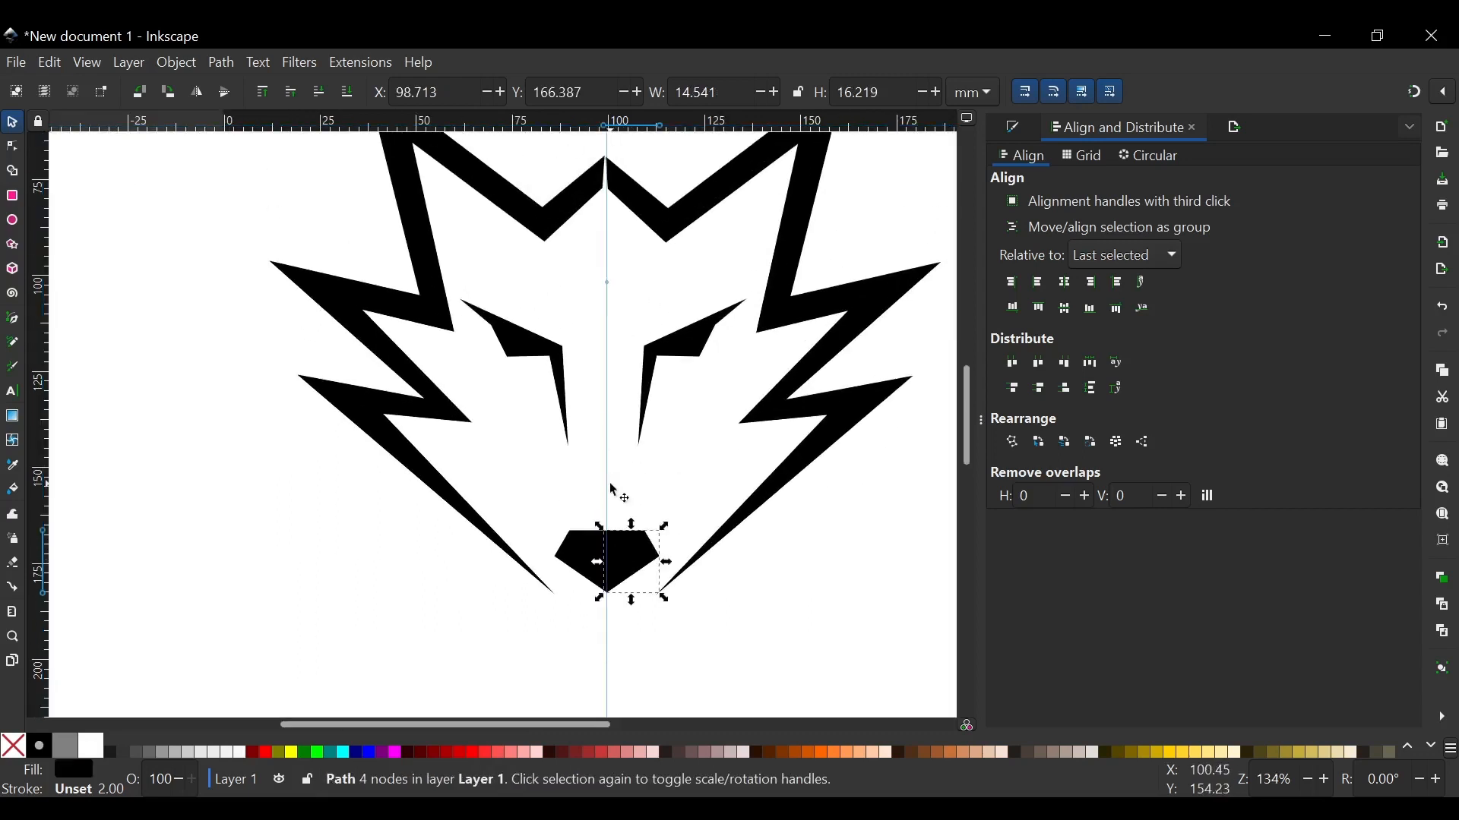
{"action": "scroll", "coordinate": [609, 501], "scroll_direction": "down", "scroll_amount": 1}
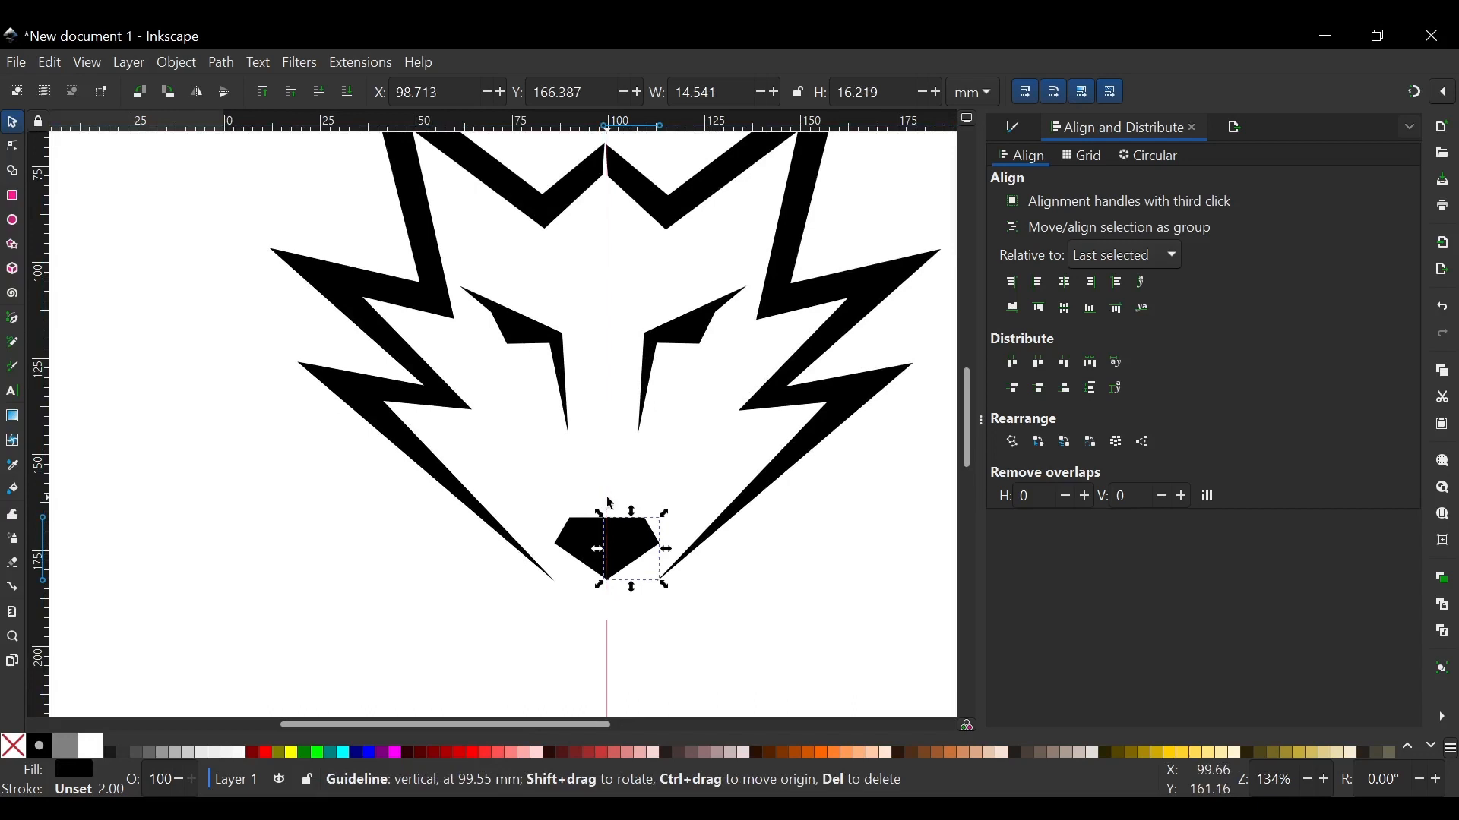
{"action": "left_click", "coordinate": [628, 542]}
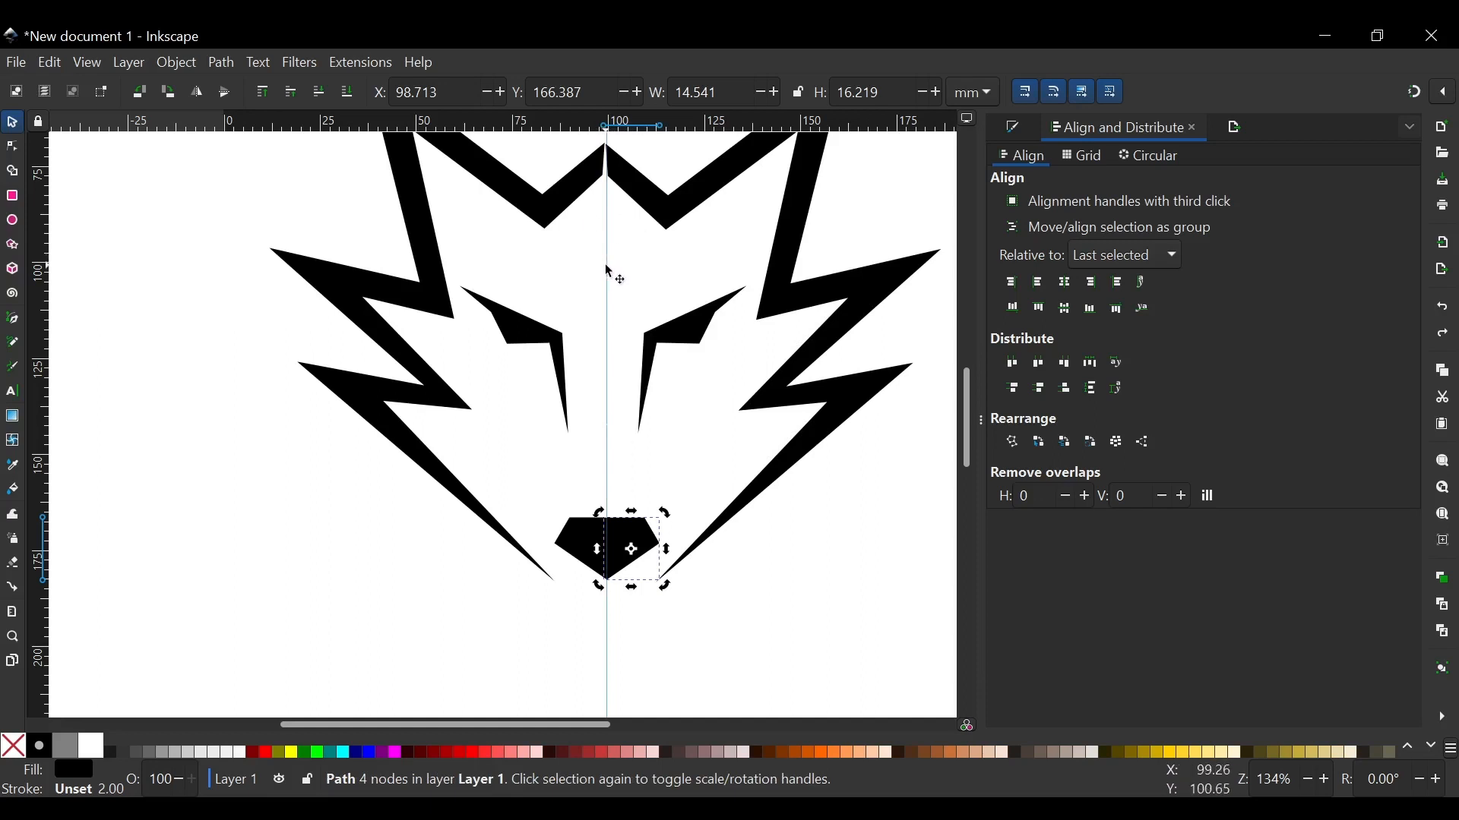
{"action": "key", "text": "Delete"}
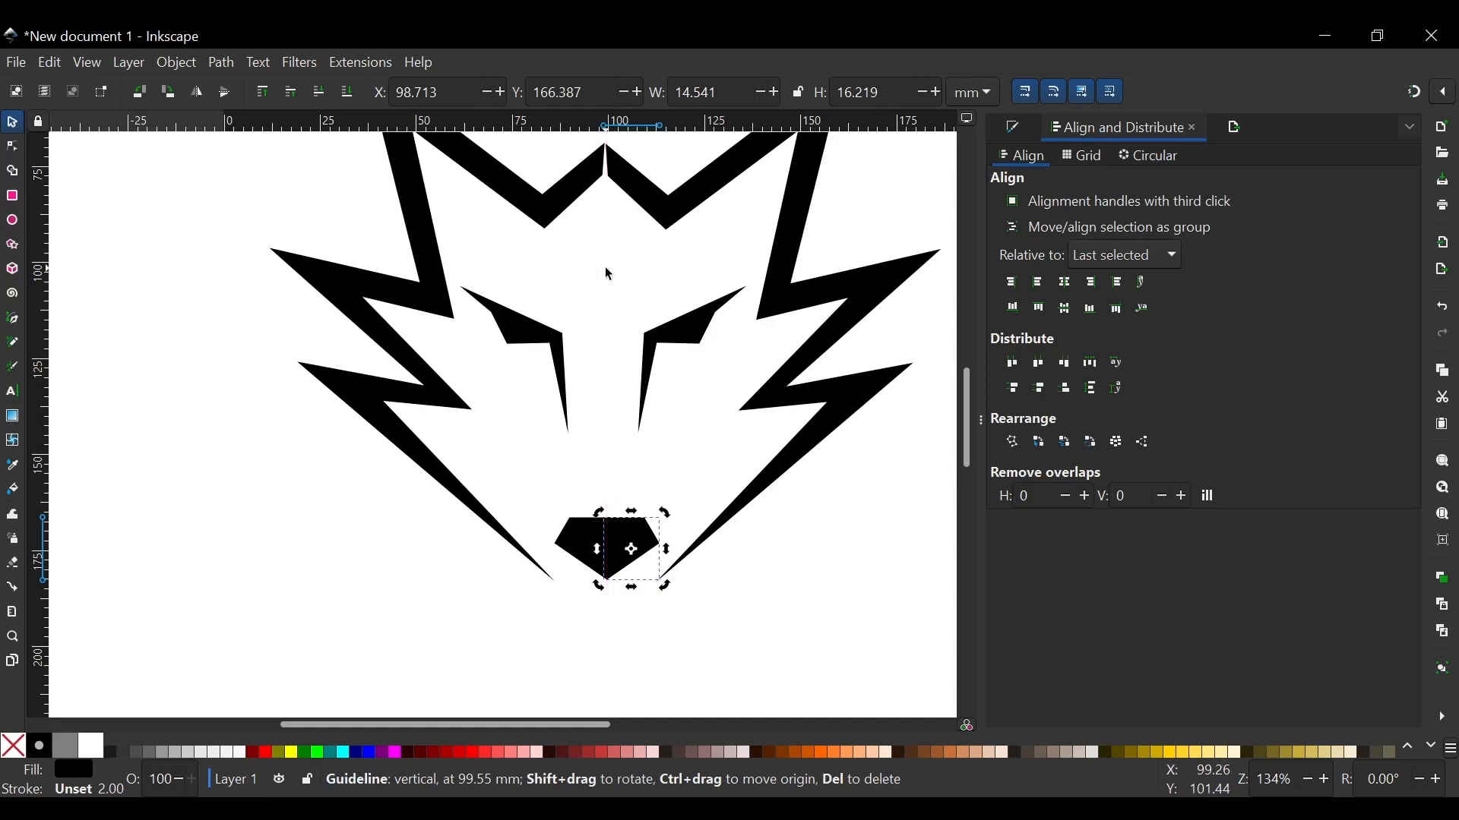
{"action": "scroll", "coordinate": [613, 540], "scroll_direction": "down", "scroll_amount": 1}
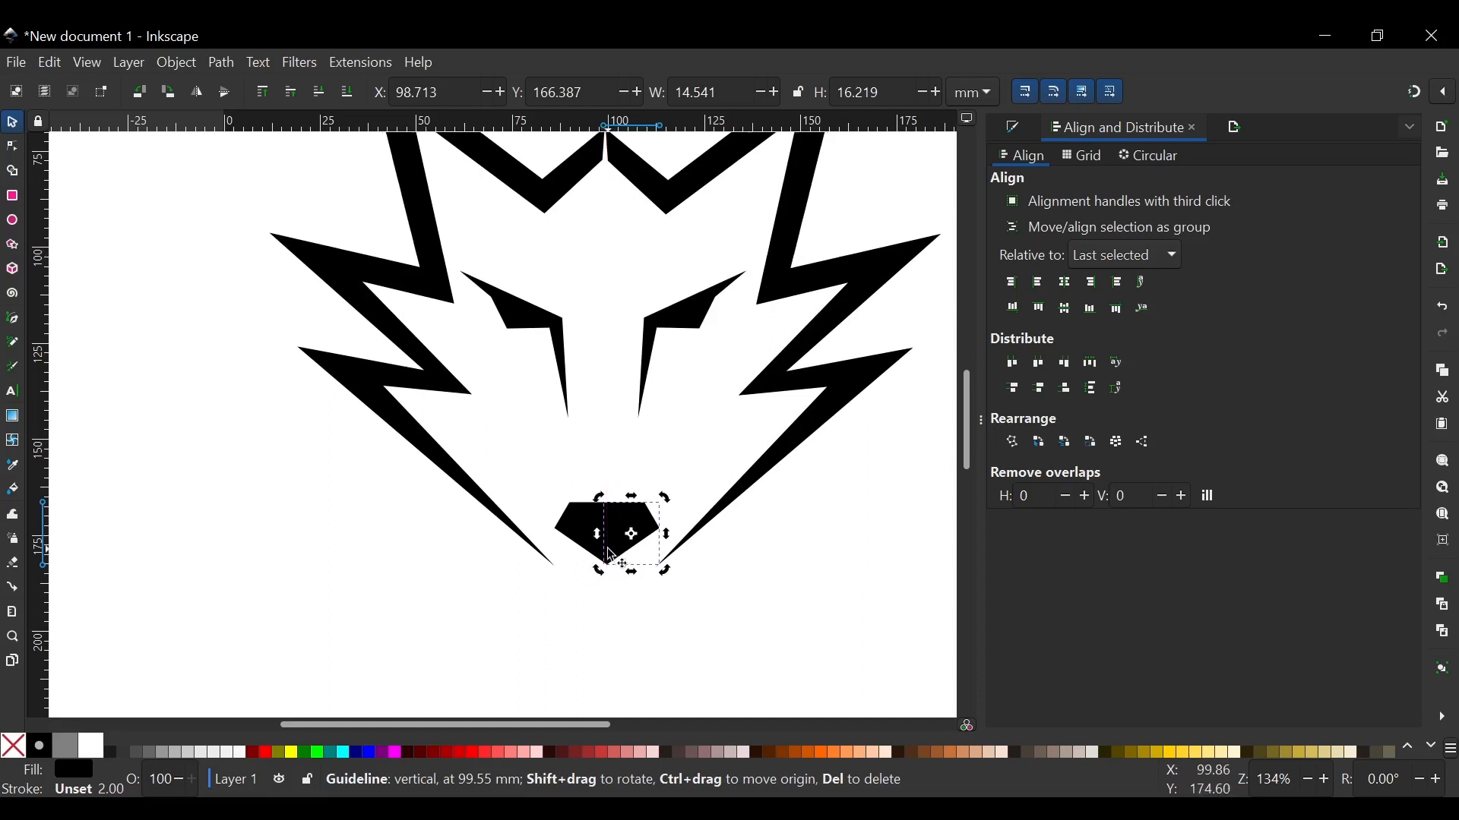
Delete the right half of the nose.
{"action": "scroll", "coordinate": [612, 540], "scroll_direction": "up", "scroll_amount": 2}
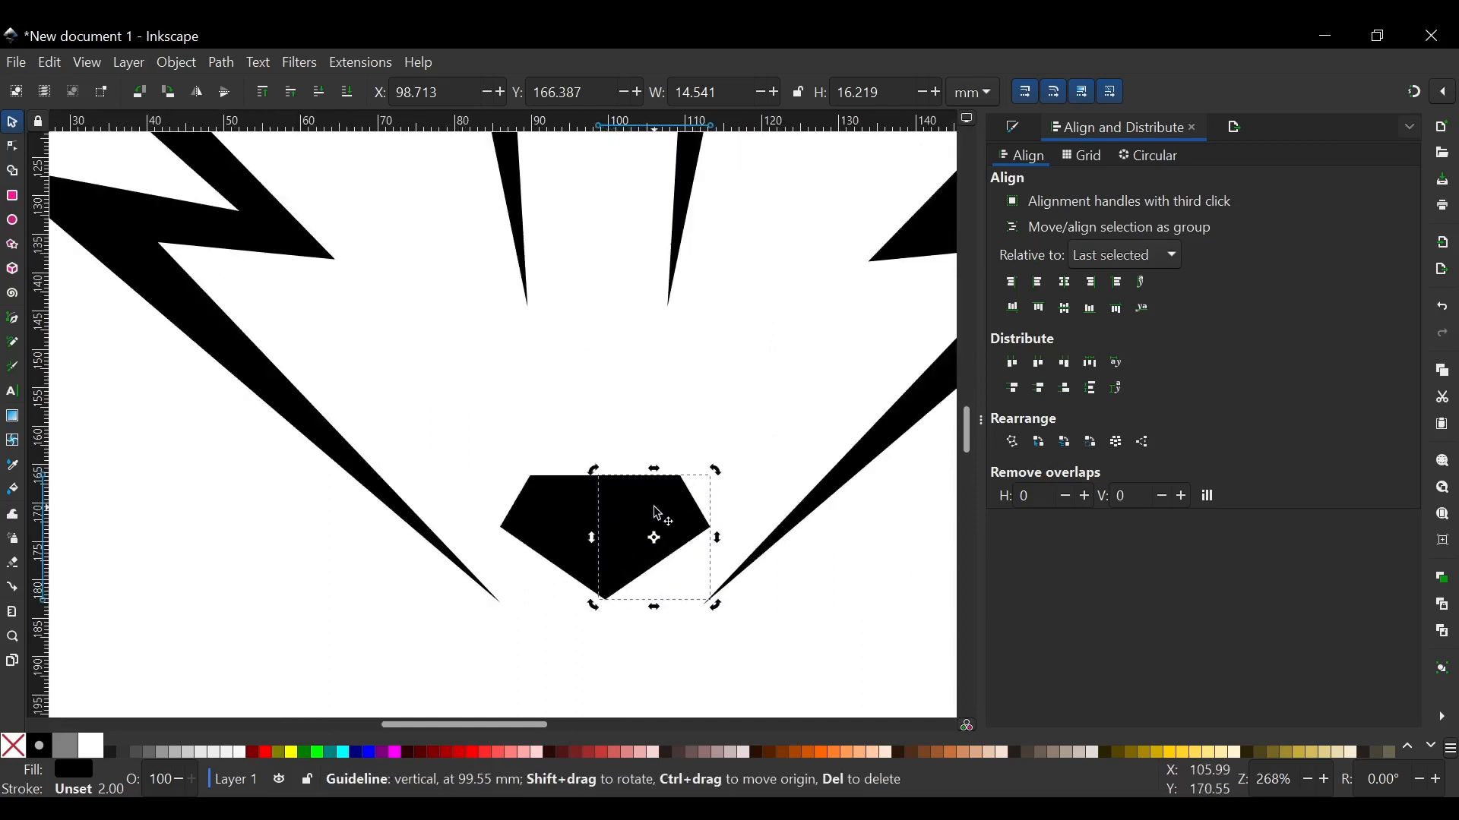
{"action": "left_click", "coordinate": [658, 514]}
{"action": "key", "text": "Delete"}
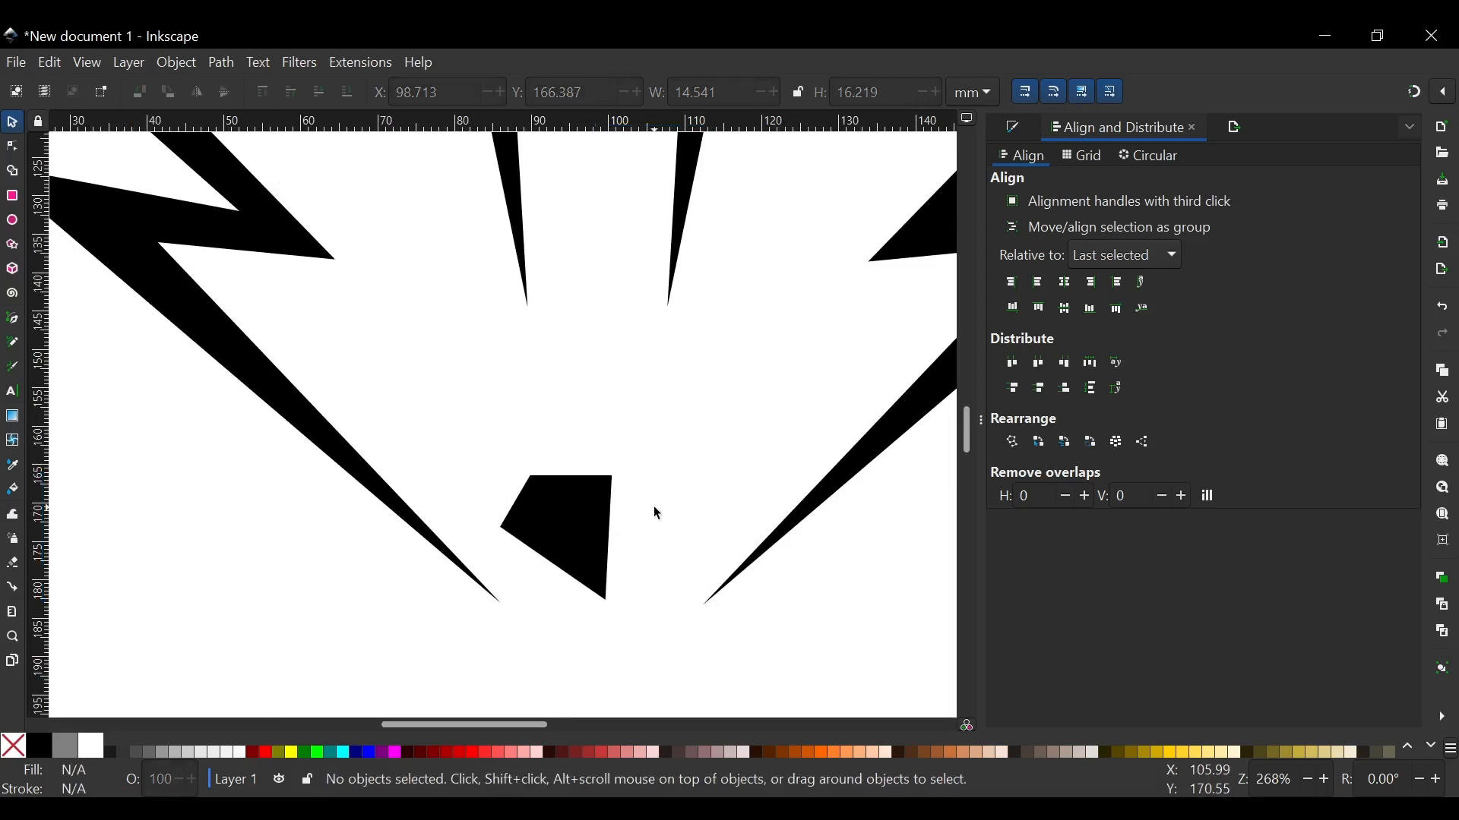
Lengthen the remaining half-nose by moving its lowest corner node down to about X 99.9, Y 185.5 mm.
{"action": "left_click", "coordinate": [592, 523]}
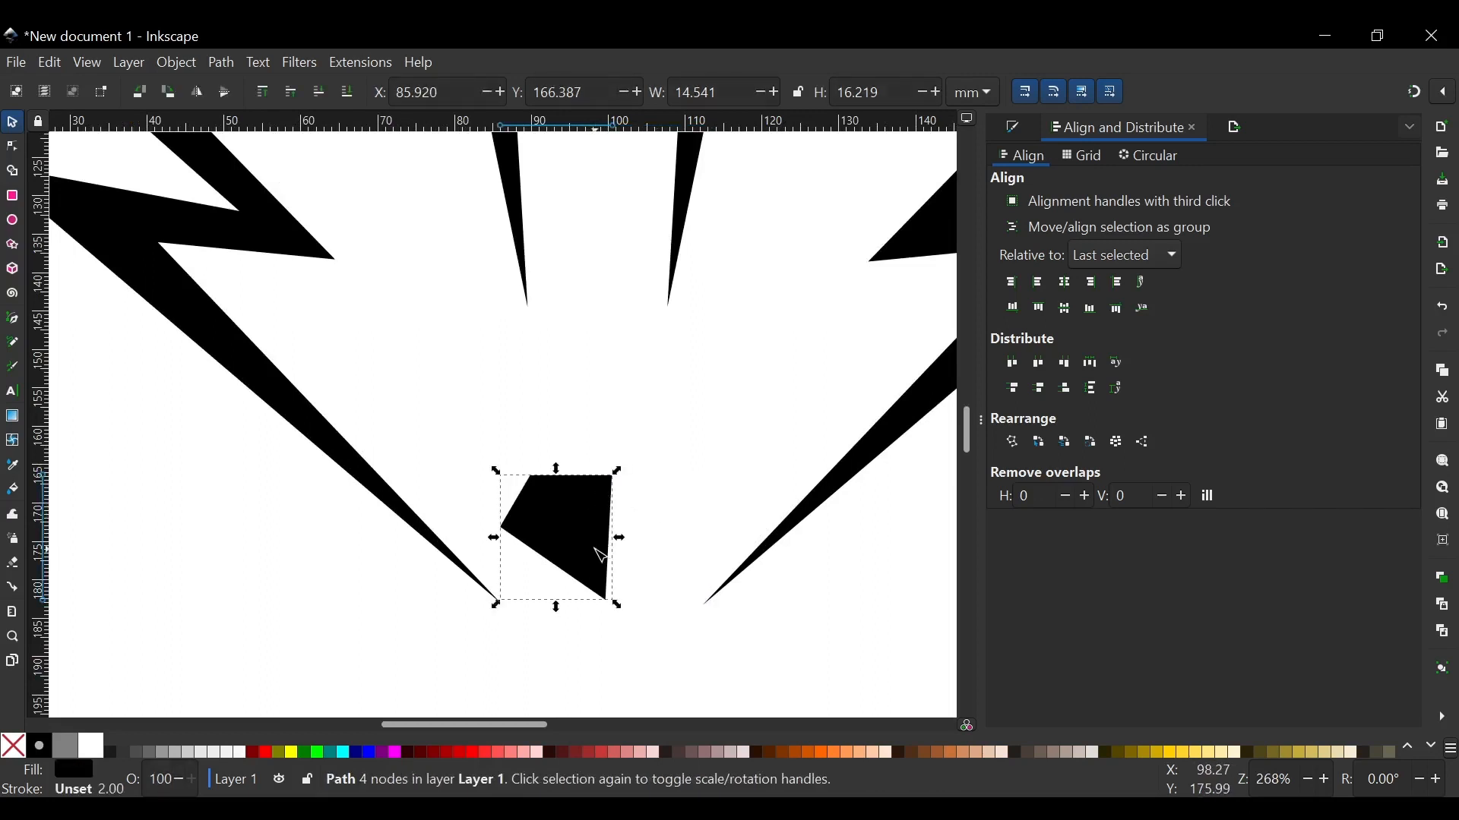
{"action": "key", "text": "n"}
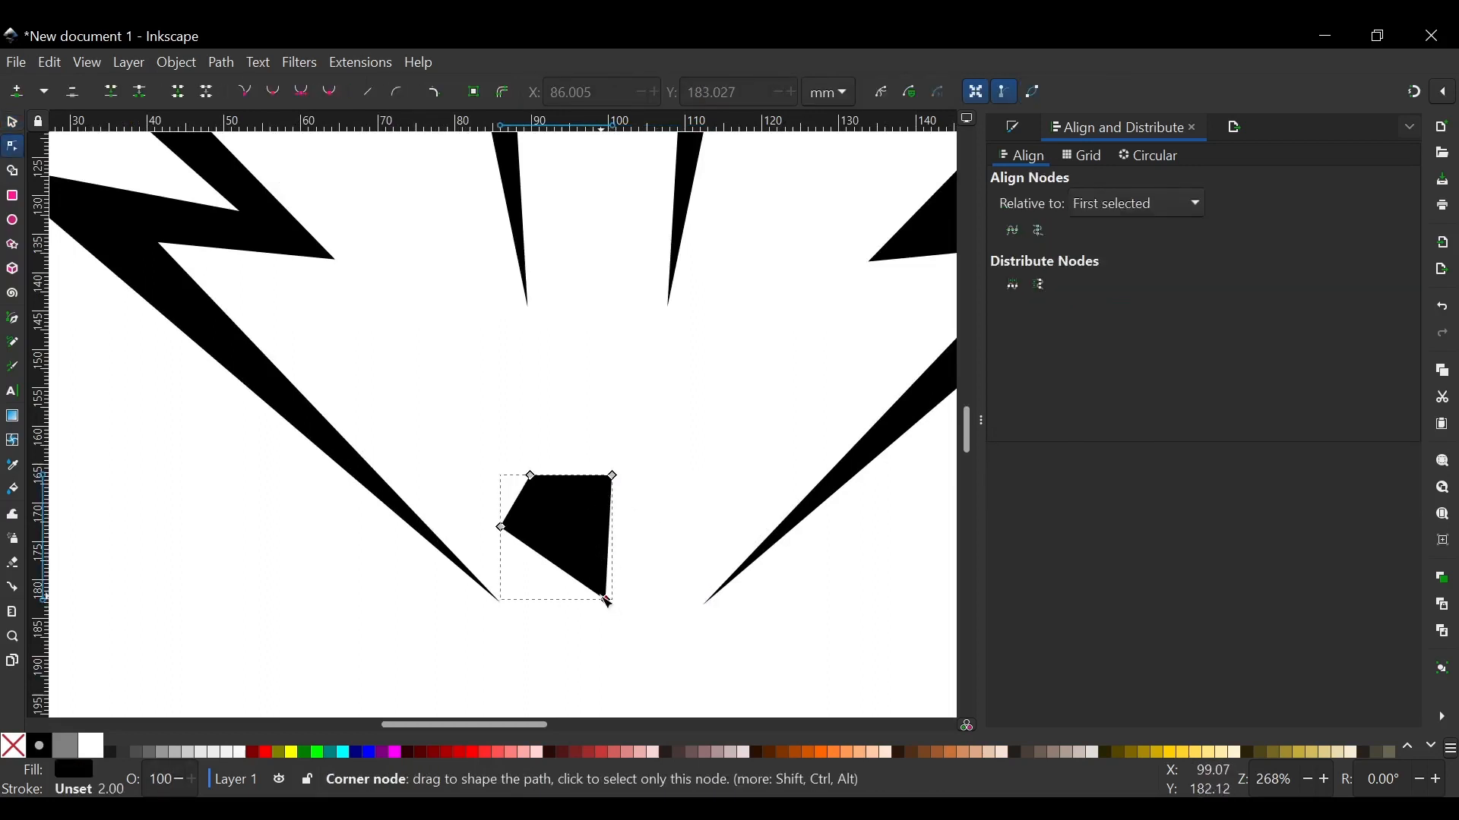
{"action": "left_click_drag", "start_coordinate": [607, 605], "coordinate": [609, 625]}
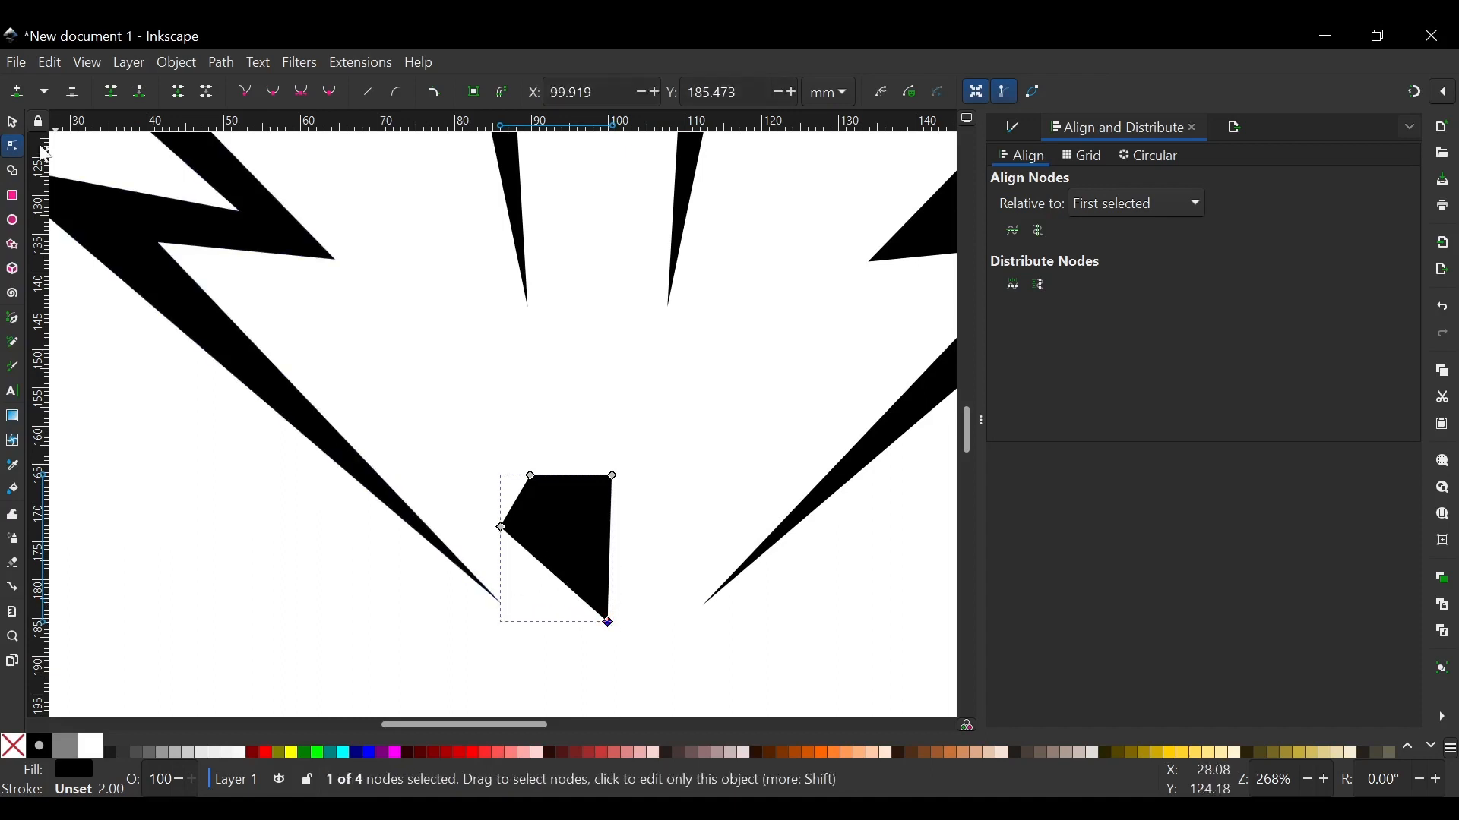
{"action": "left_click", "coordinate": [12, 122]}
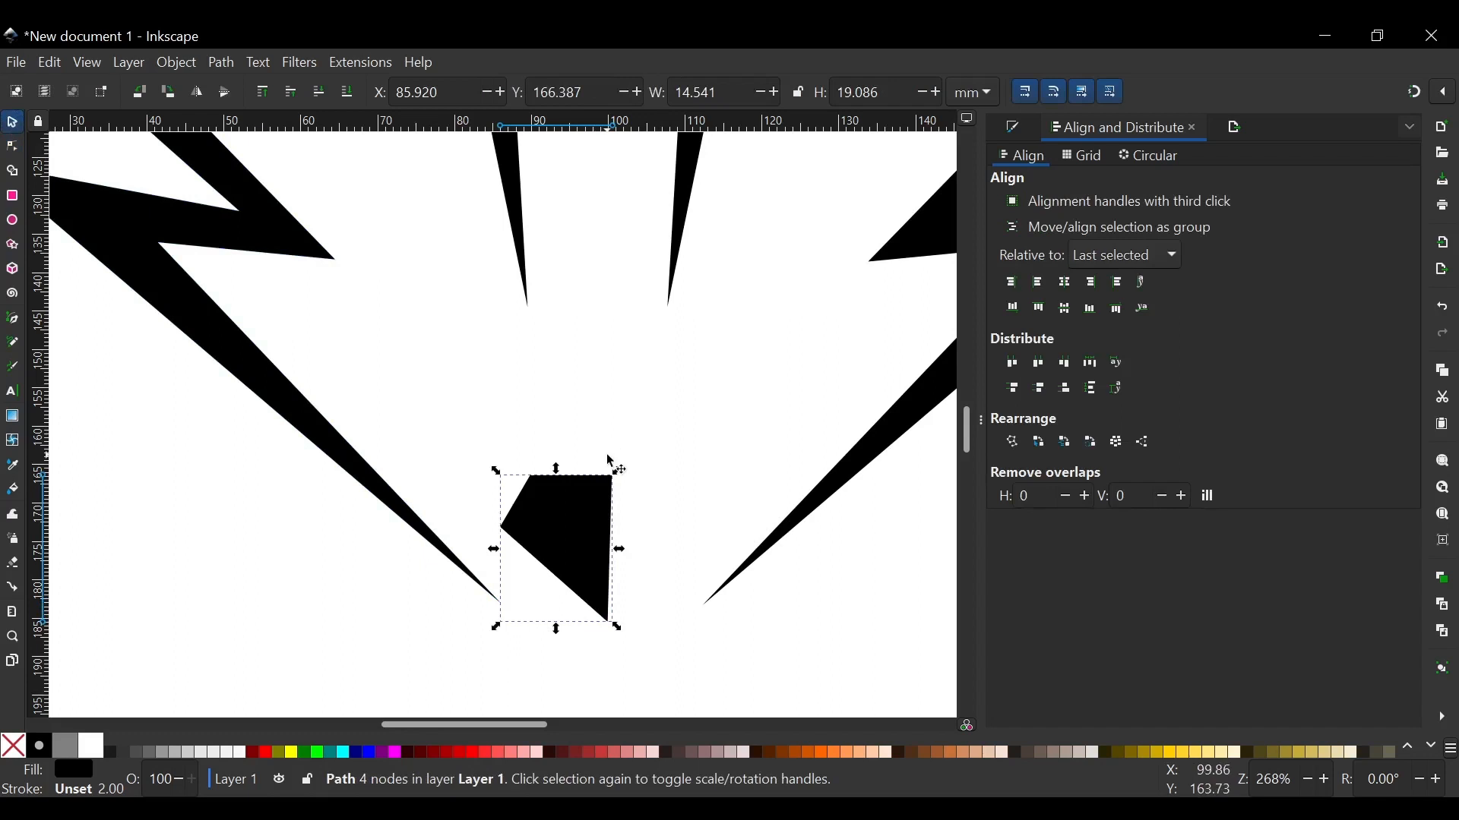
Duplicate the lengthened half-nose, flip the copy horizontally, place it beside the original at about X 100.8, Y 166.3 mm, and deselect.
{"action": "key", "text": "ctrl+d"}
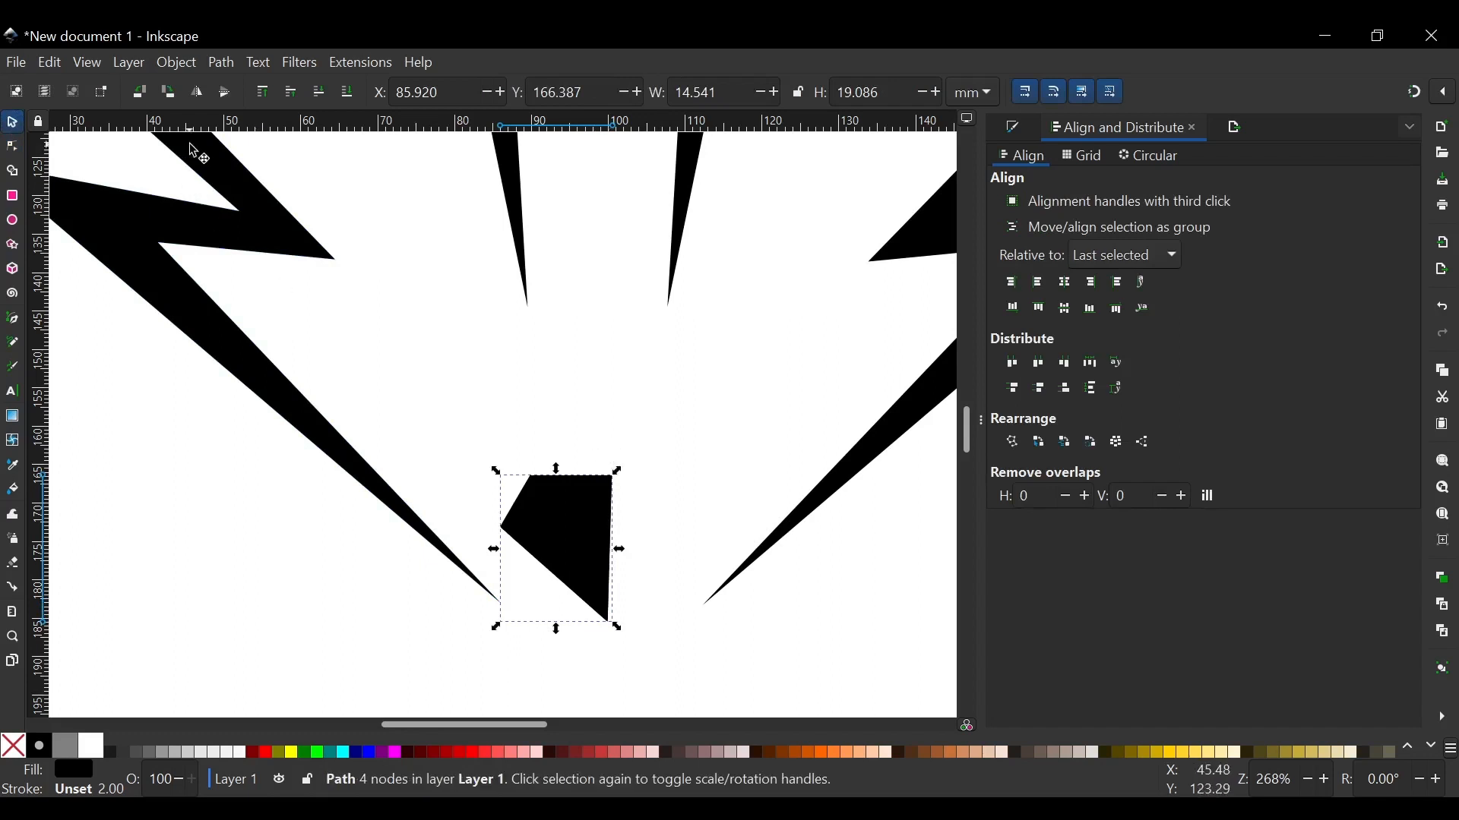
{"action": "left_click", "coordinate": [195, 97]}
{"action": "left_click_drag", "start_coordinate": [557, 515], "coordinate": [661, 511]}
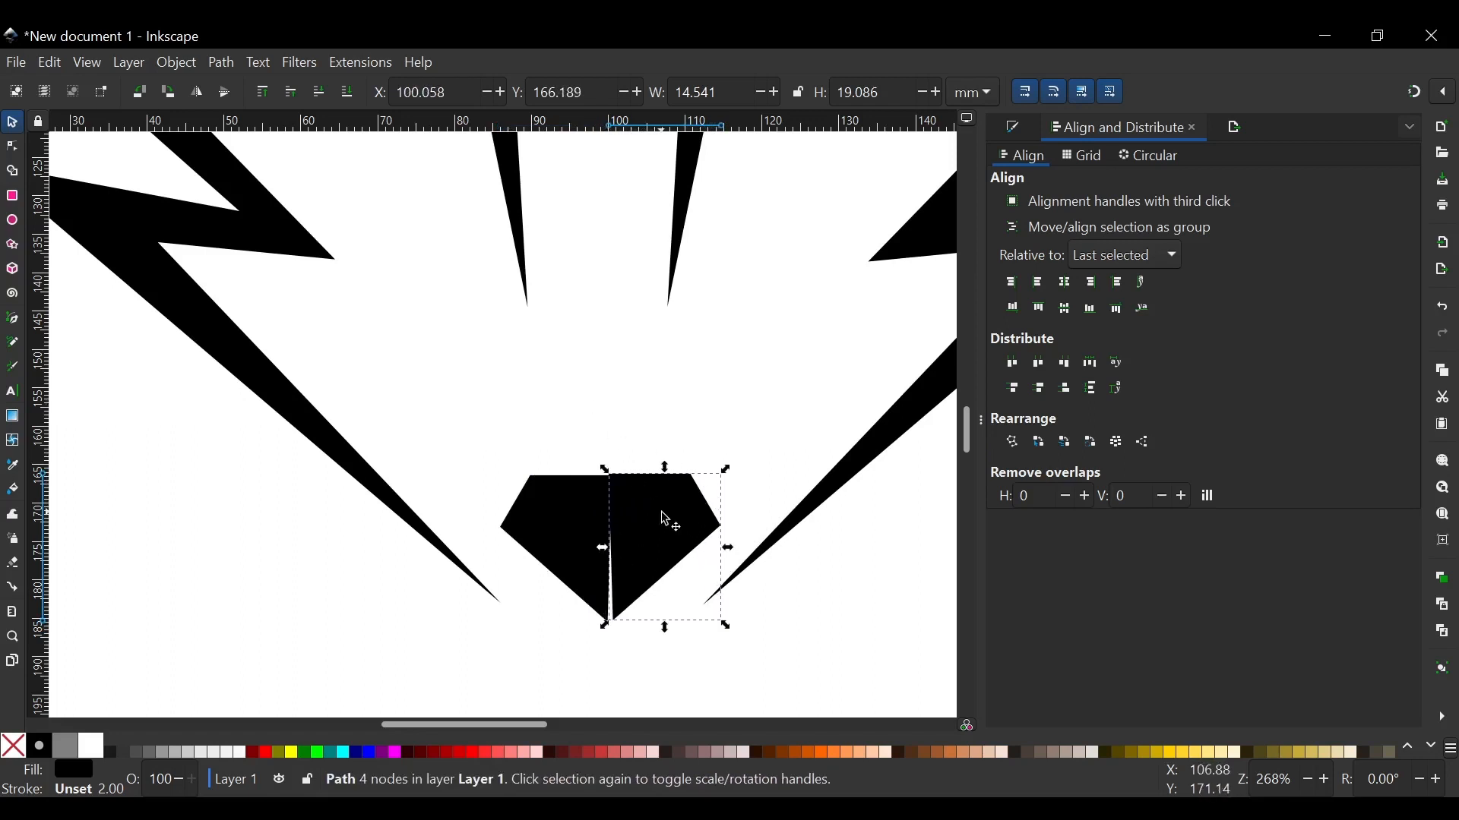
{"action": "left_click_drag", "start_coordinate": [666, 520], "coordinate": [669, 515]}
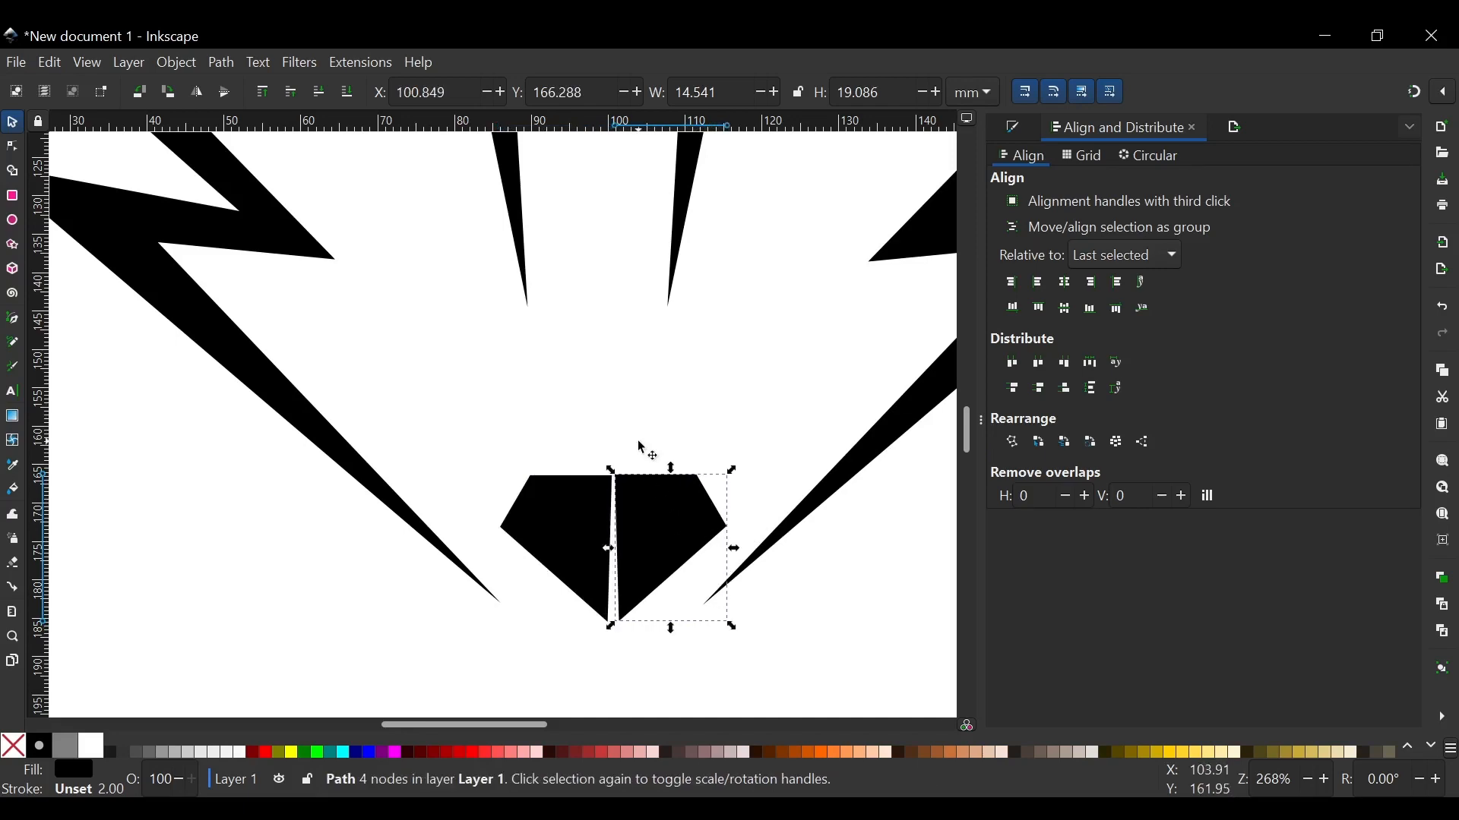
{"action": "left_click", "coordinate": [591, 453]}
Examine the proportions of the whole wolf face and the fit between the two nose halves.
{"action": "scroll", "coordinate": [590, 455], "scroll_direction": "down", "scroll_amount": 3}
{"action": "scroll", "coordinate": [591, 454], "scroll_direction": "up", "scroll_amount": 3}
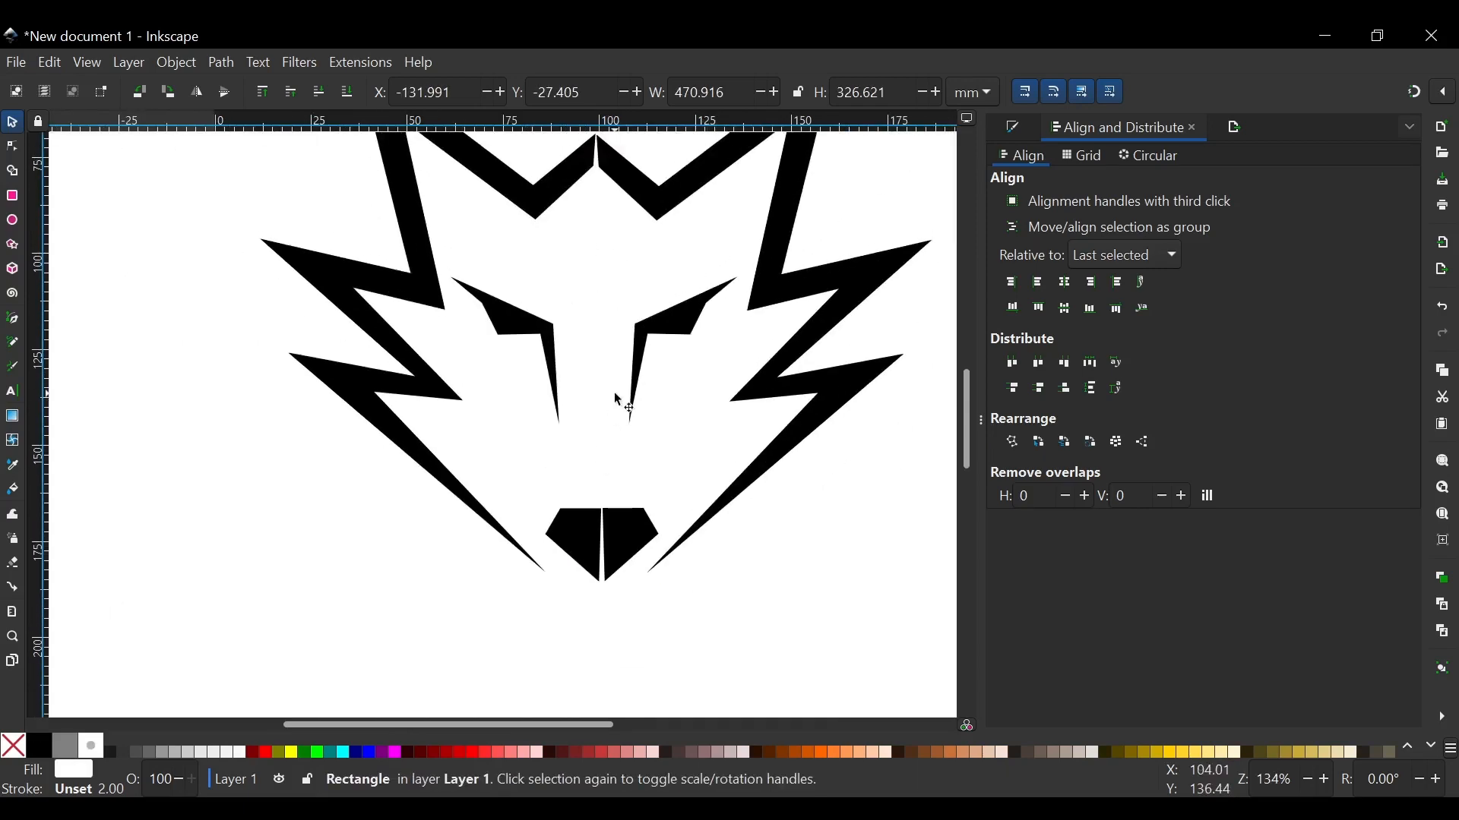
{"action": "scroll", "coordinate": [616, 406], "scroll_direction": "down", "scroll_amount": 3, "text": "ctrl"}
{"action": "scroll", "coordinate": [612, 459], "scroll_direction": "up", "scroll_amount": 1, "text": "ctrl"}
{"action": "scroll", "coordinate": [612, 459], "scroll_direction": "up", "scroll_amount": 1, "text": "ctrl"}
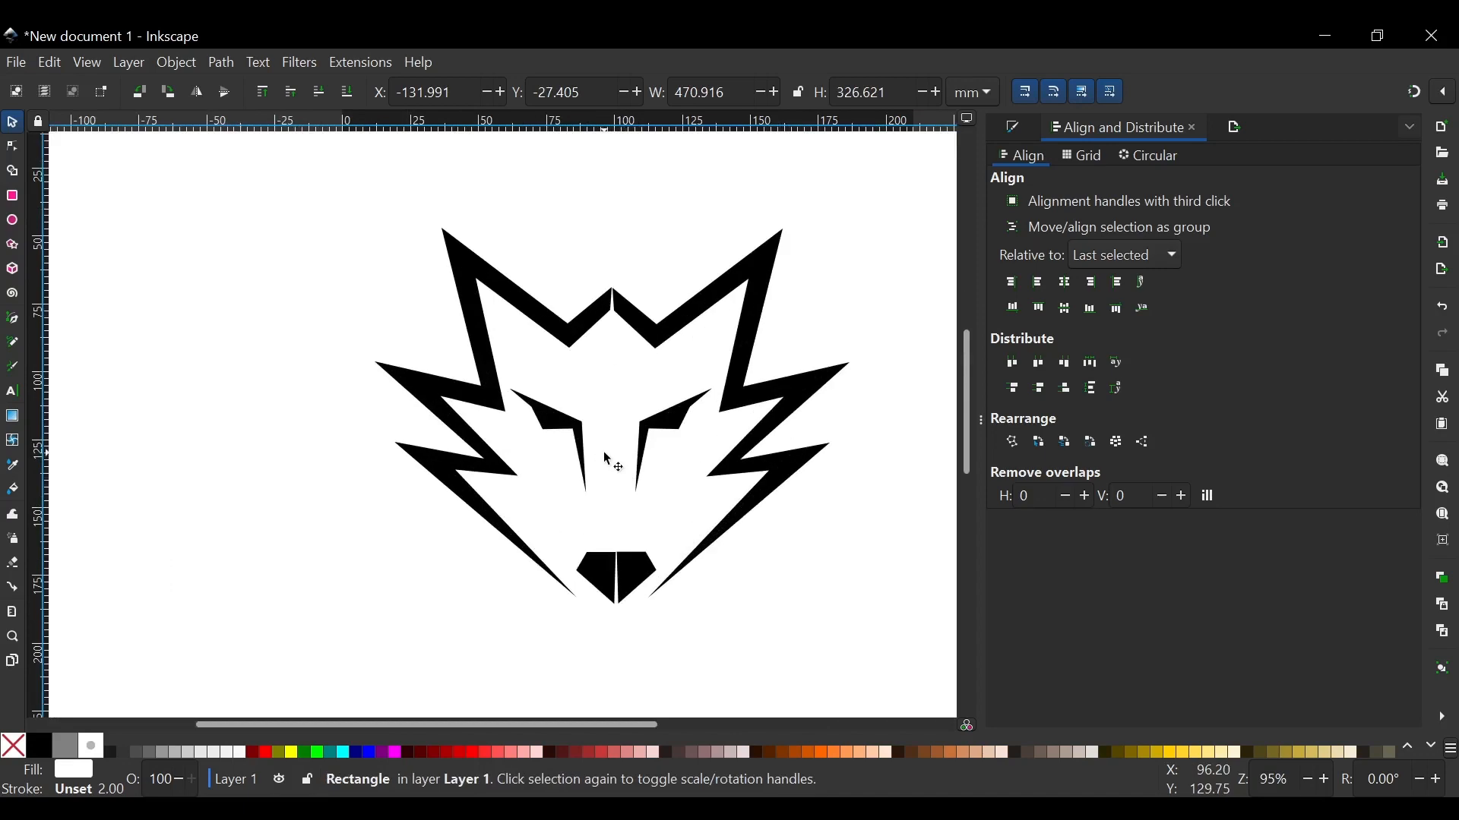
{"action": "scroll", "coordinate": [622, 514], "scroll_direction": "down", "scroll_amount": 1}
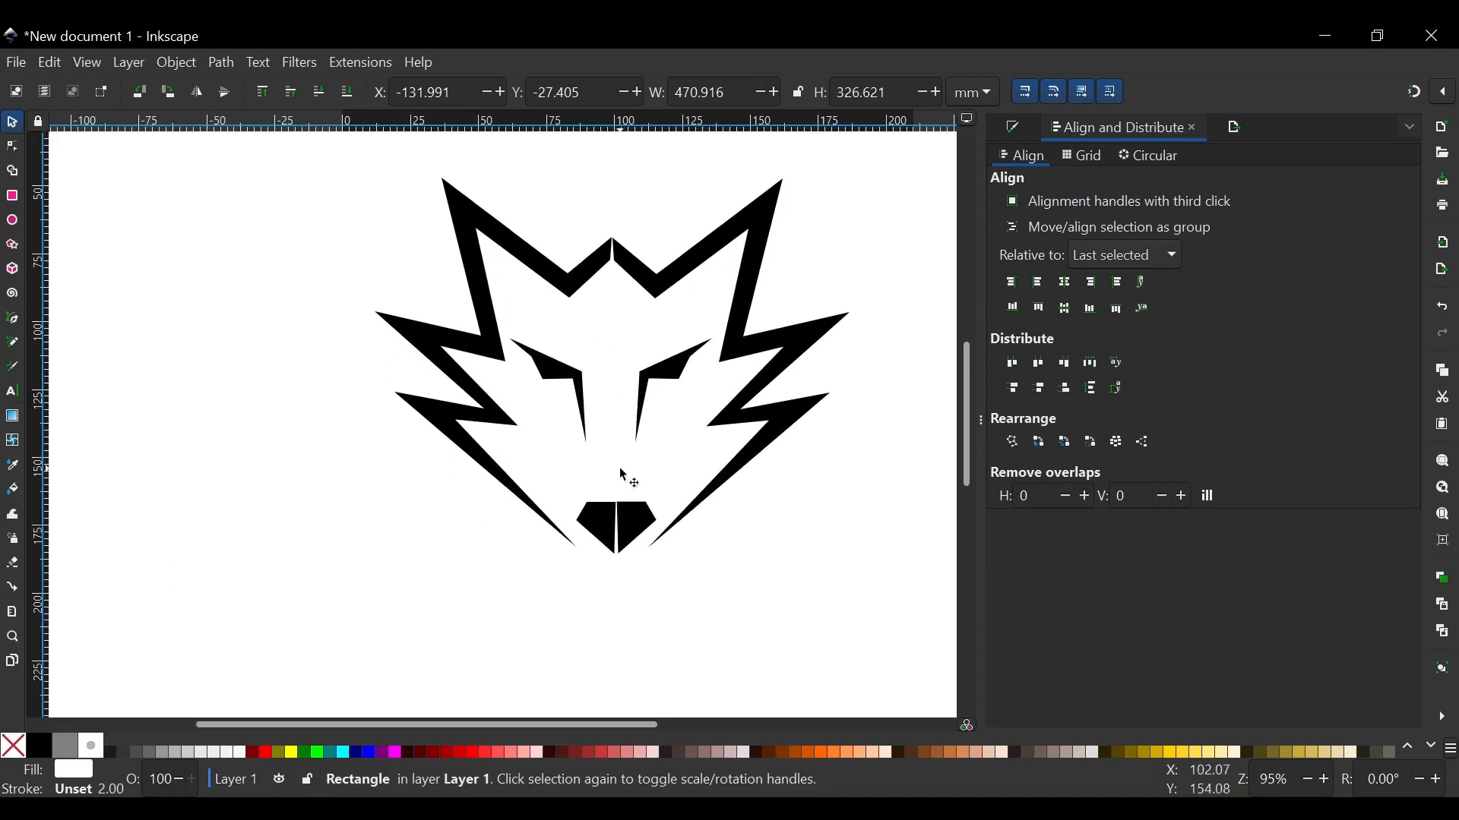
{"action": "scroll", "coordinate": [623, 477], "scroll_direction": "up", "scroll_amount": 3, "text": "ctrl"}
{"action": "scroll", "coordinate": [622, 475], "scroll_direction": "down", "scroll_amount": 2}
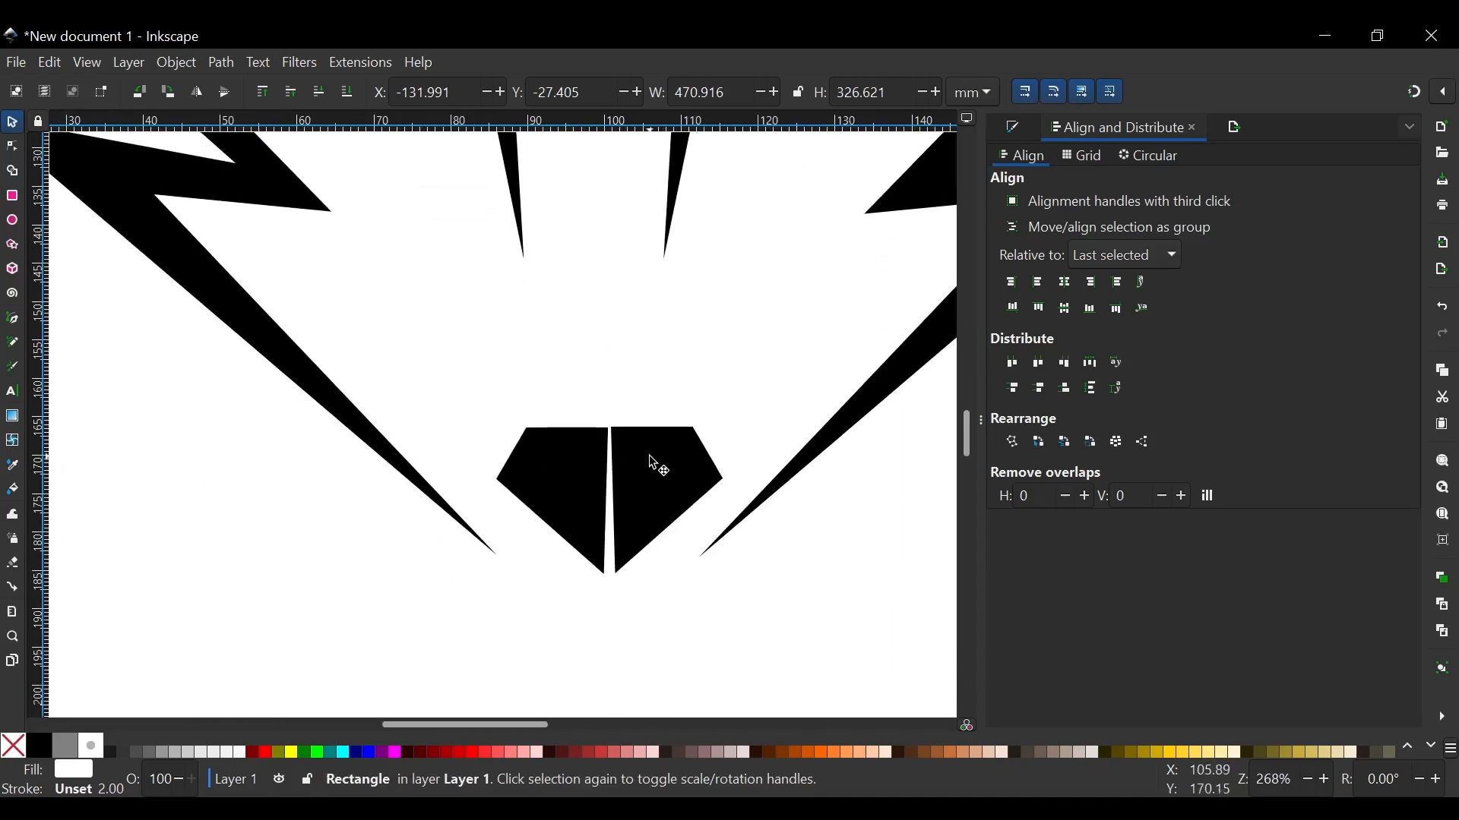
{"action": "scroll", "coordinate": [537, 381], "scroll_direction": "down", "scroll_amount": 1, "text": "ctrl"}
{"action": "scroll", "coordinate": [537, 380], "scroll_direction": "up", "scroll_amount": 1}
{"action": "scroll", "coordinate": [657, 473], "scroll_direction": "down", "scroll_amount": 2}
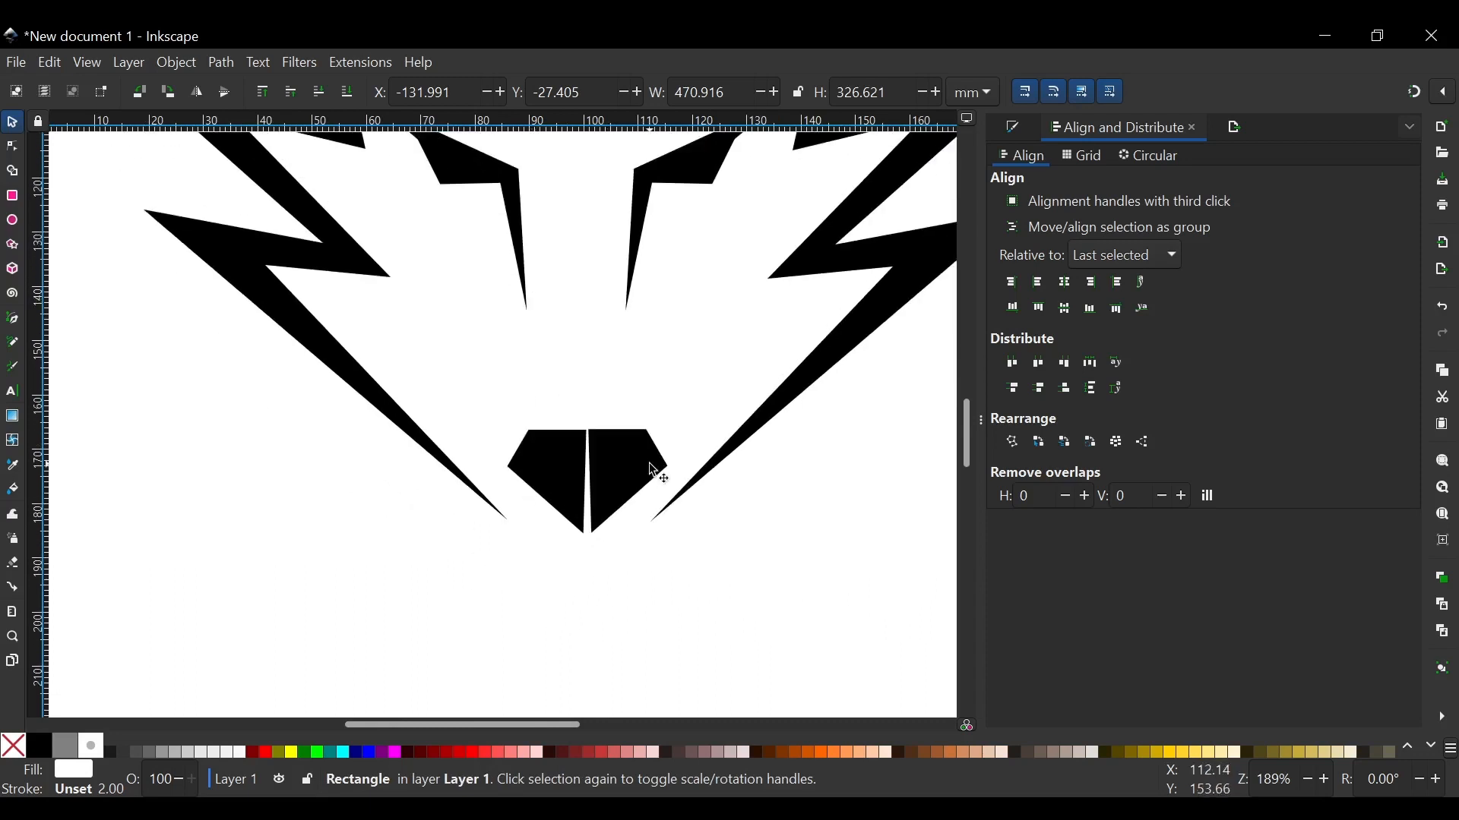
Align the two nose halves on a common horizontal axis relative to the last selected one, and deselect.
{"action": "left_click", "coordinate": [615, 463]}
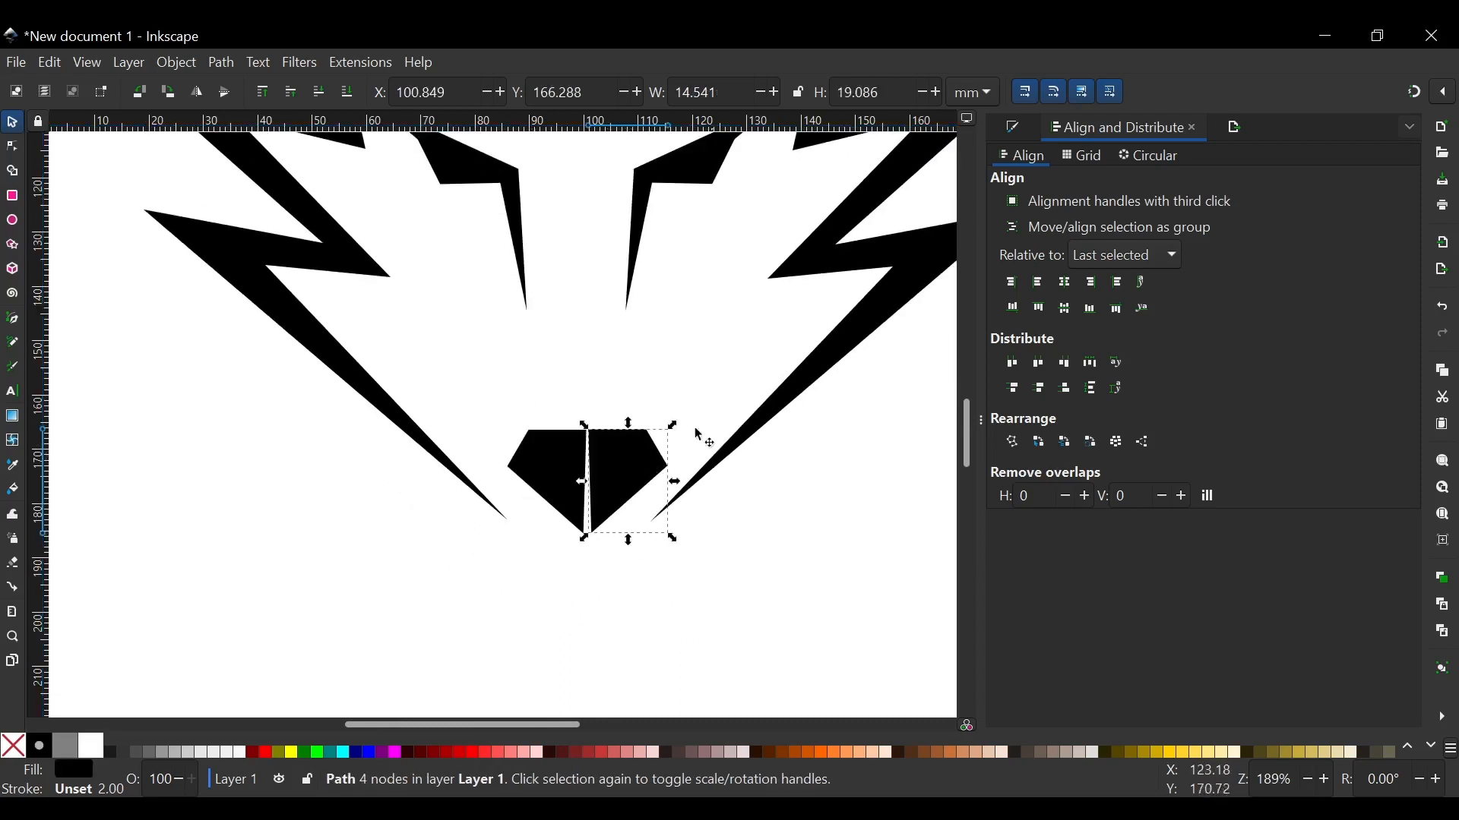
{"action": "left_click", "coordinate": [557, 462], "text": "shift"}
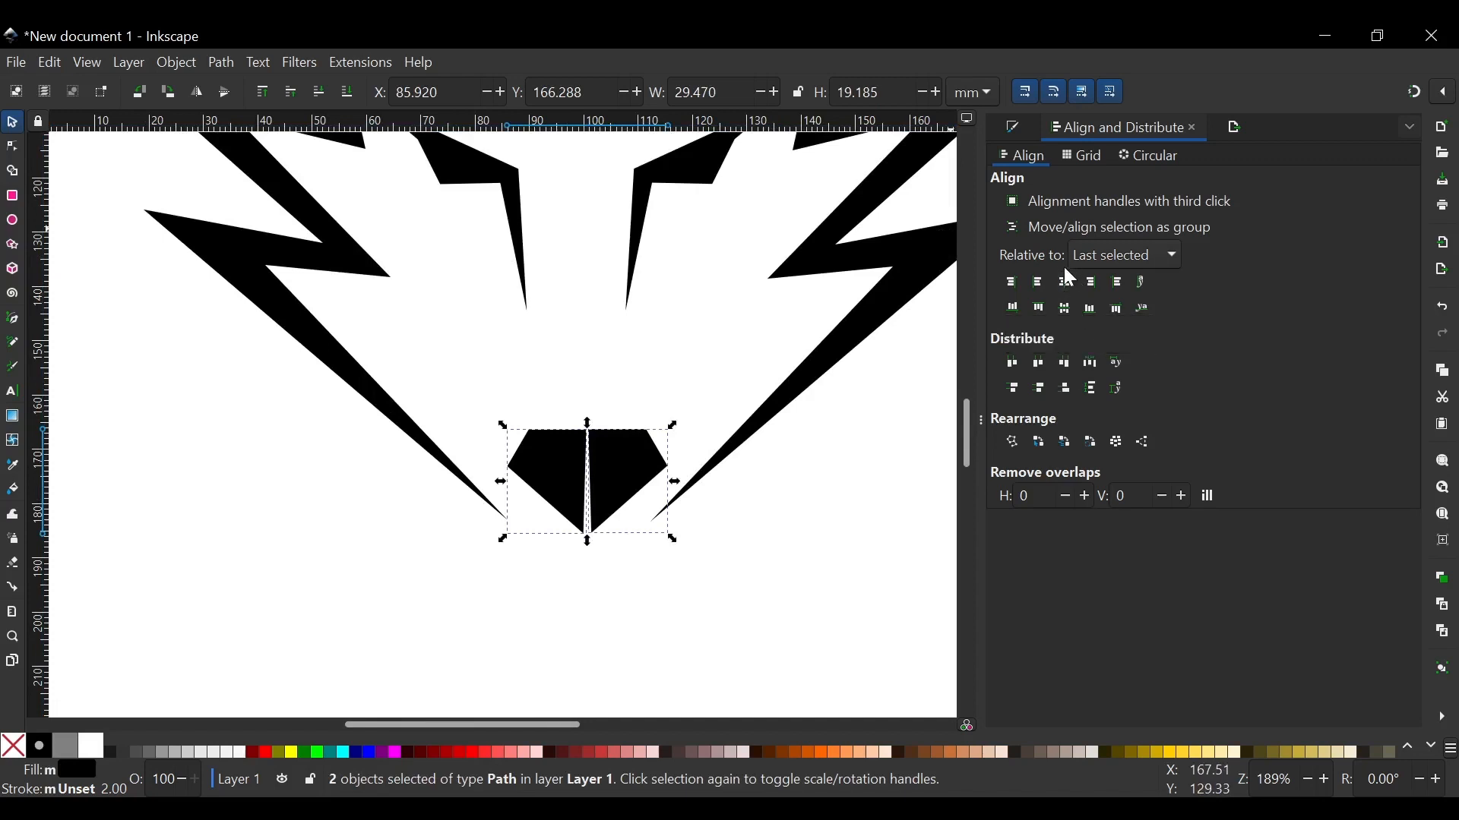
{"action": "left_click", "coordinate": [1066, 307]}
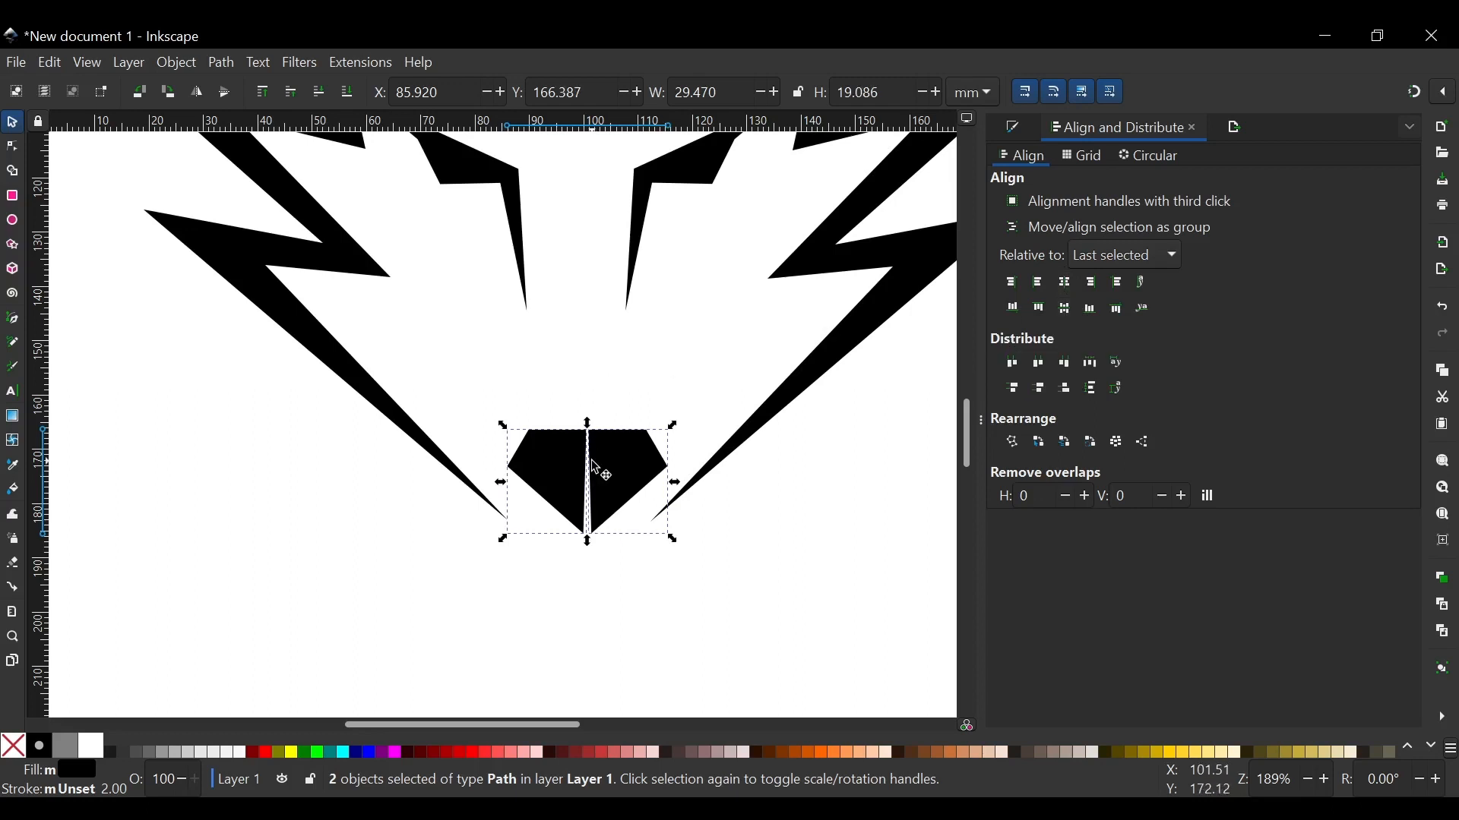
{"action": "left_click", "coordinate": [635, 573]}
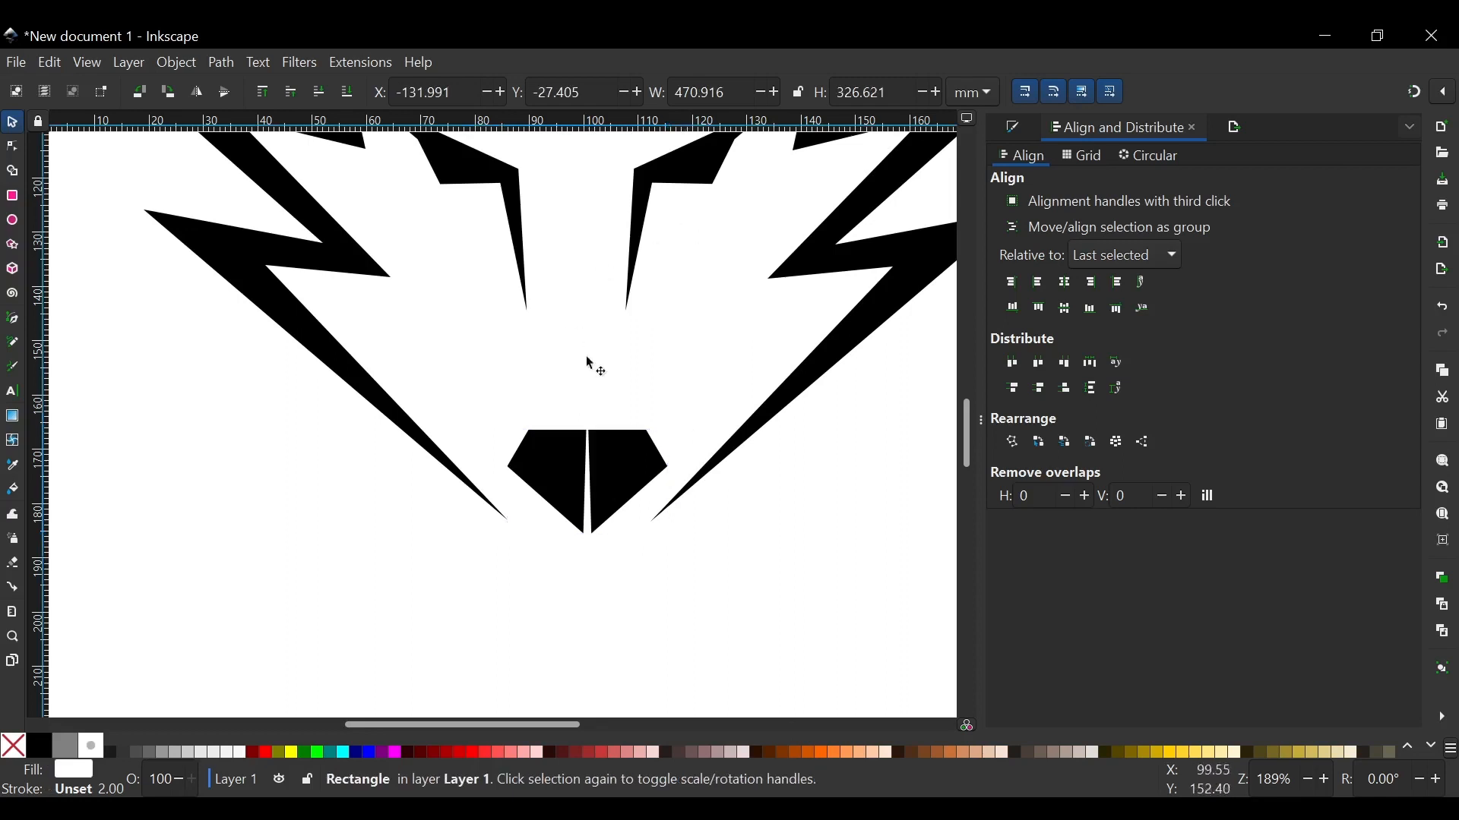
Close the gap in the nose by nudging its right half inward to about X 99.8 mm.
{"action": "left_click", "coordinate": [641, 459]}
{"action": "key", "text": "Left"}
{"action": "key", "text": "Left"}
{"action": "key", "text": "Left"}
{"action": "key", "text": "Left"}
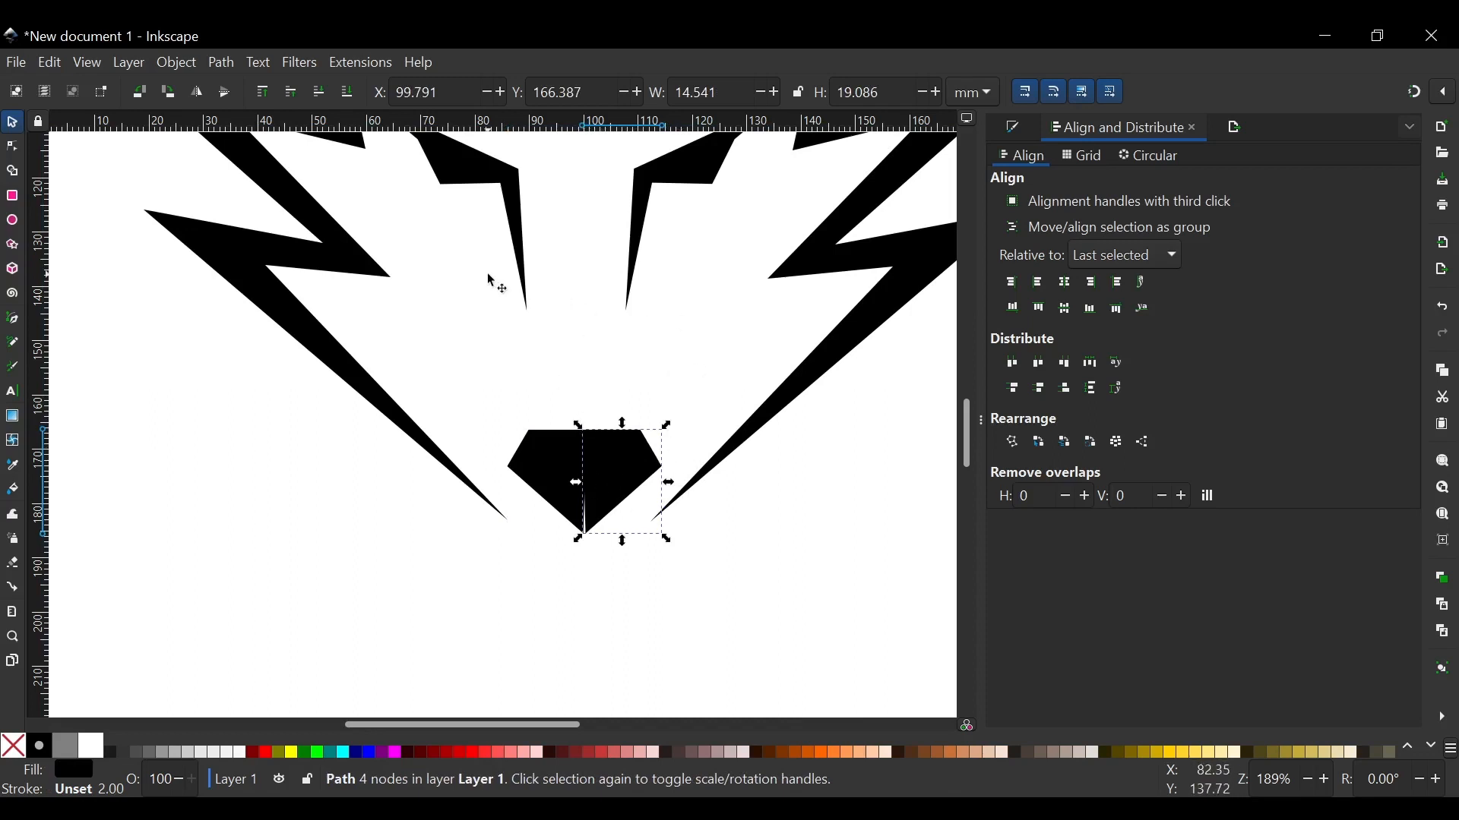
Join the overlapping upper and lower centre nodes of the two nose halves into one six-node path, and deselect.
{"action": "key", "text": "n"}
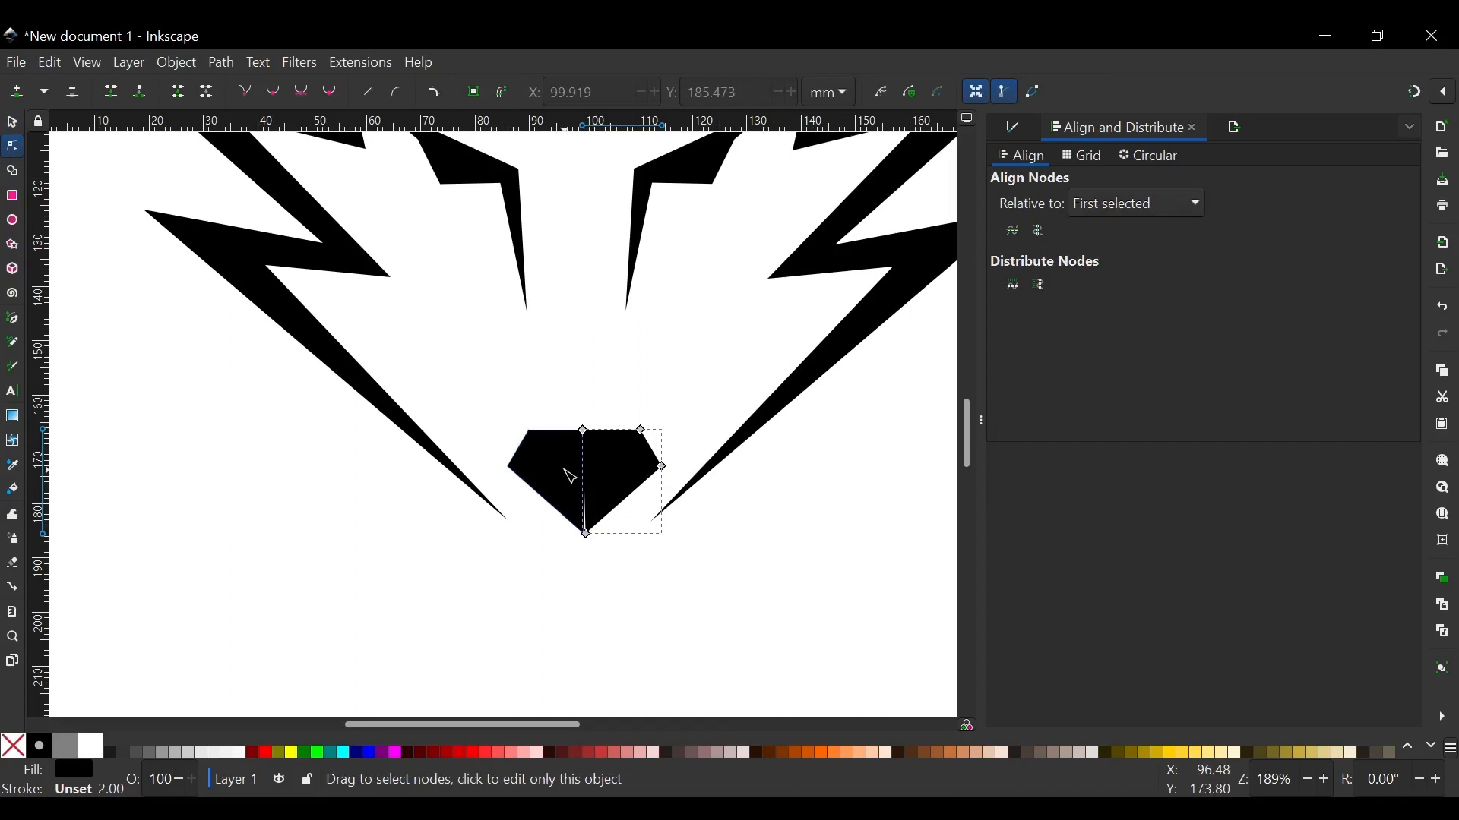
{"action": "left_click", "coordinate": [524, 461], "text": "shift"}
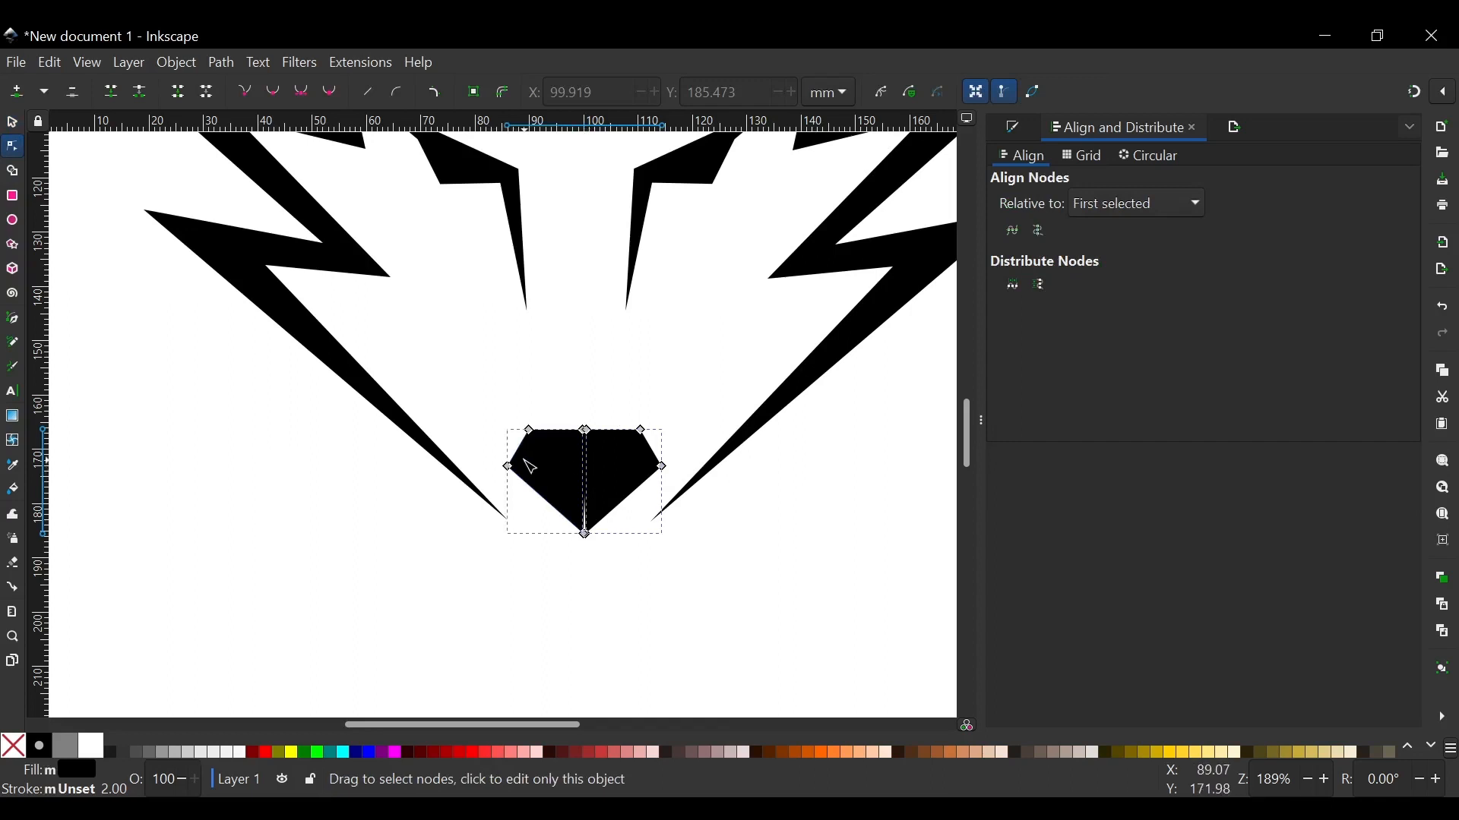
{"action": "left_click_drag", "start_coordinate": [560, 393], "coordinate": [620, 668]}
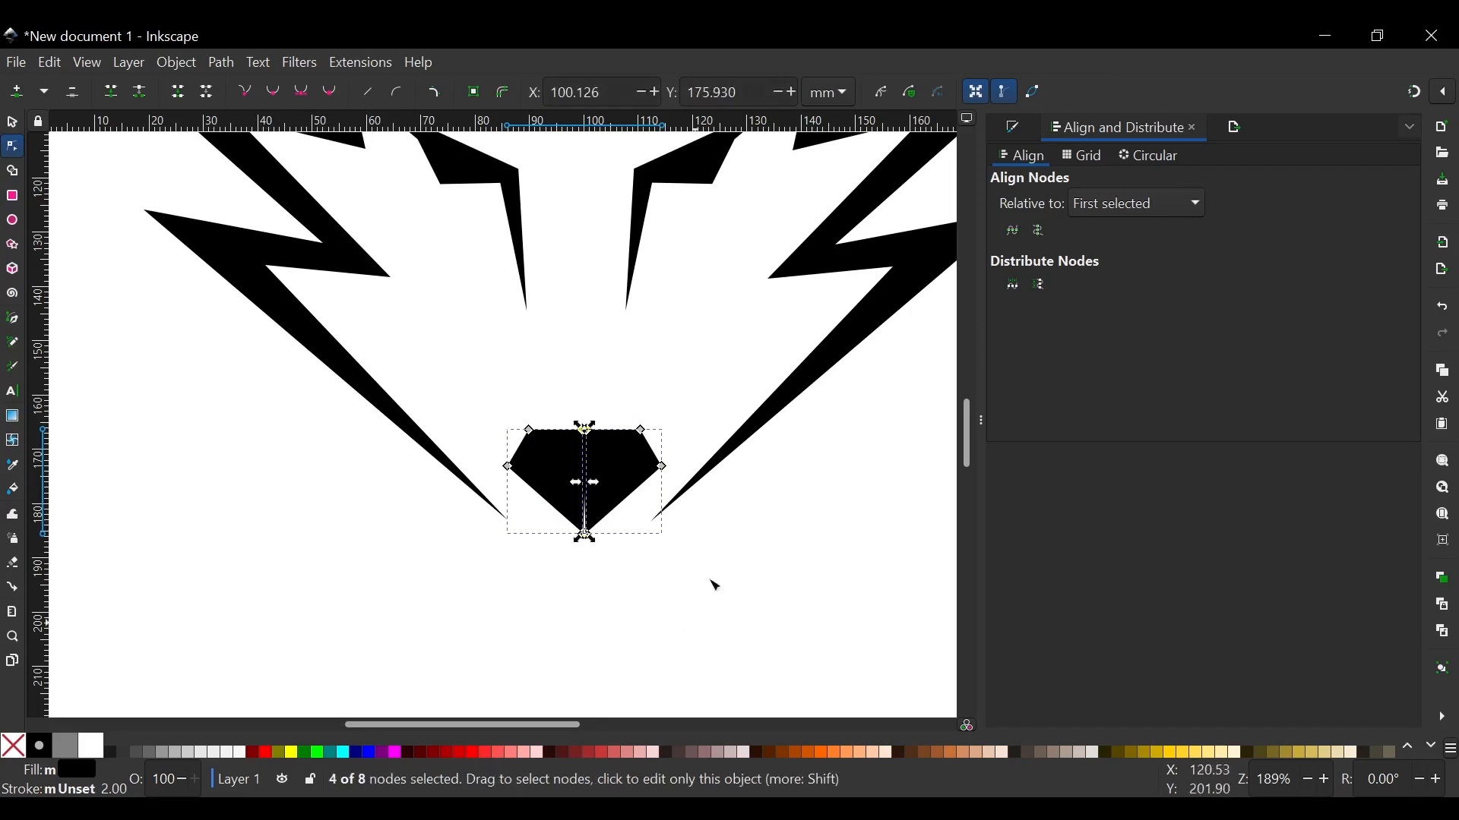
{"action": "left_click", "coordinate": [111, 94]}
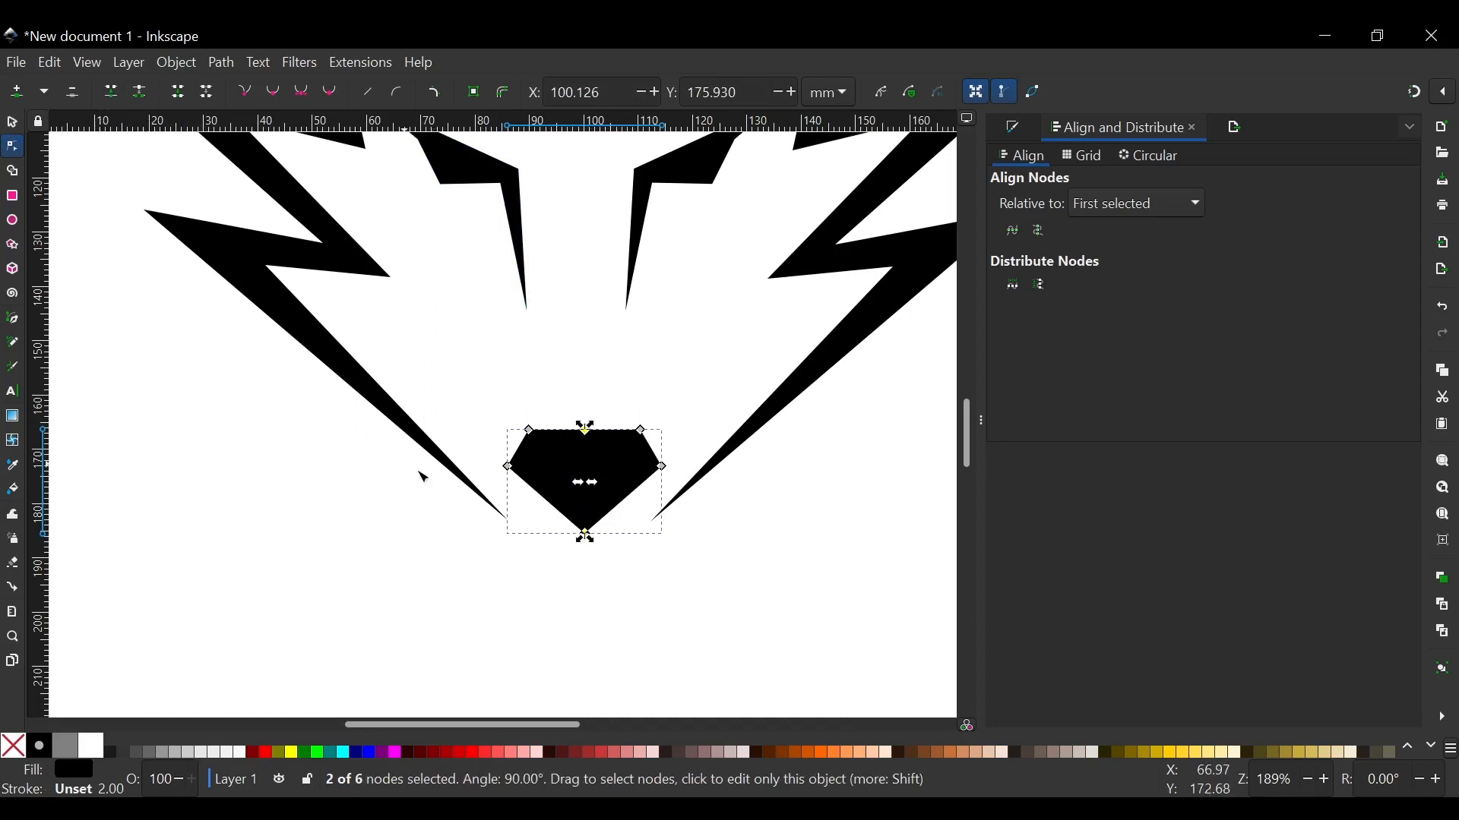
{"action": "left_click", "coordinate": [591, 590]}
{"action": "mouse_move", "coordinate": [575, 466]}
{"action": "left_mouse_down"}
{"action": "mouse_move", "coordinate": [635, 482]}
{"action": "mouse_move", "coordinate": [616, 296]}
{"action": "mouse_move", "coordinate": [617, 465]}
{"action": "mouse_move", "coordinate": [597, 474]}
{"action": "left_mouse_up"}
{"action": "key", "text": "s"}
{"action": "left_click", "coordinate": [640, 608]}
Align both eyes on a common horizontal axis and shift the pair slightly to about X 60.7, Y 107.1 mm.
{"action": "scroll", "coordinate": [601, 452], "scroll_direction": "down", "scroll_amount": 2}
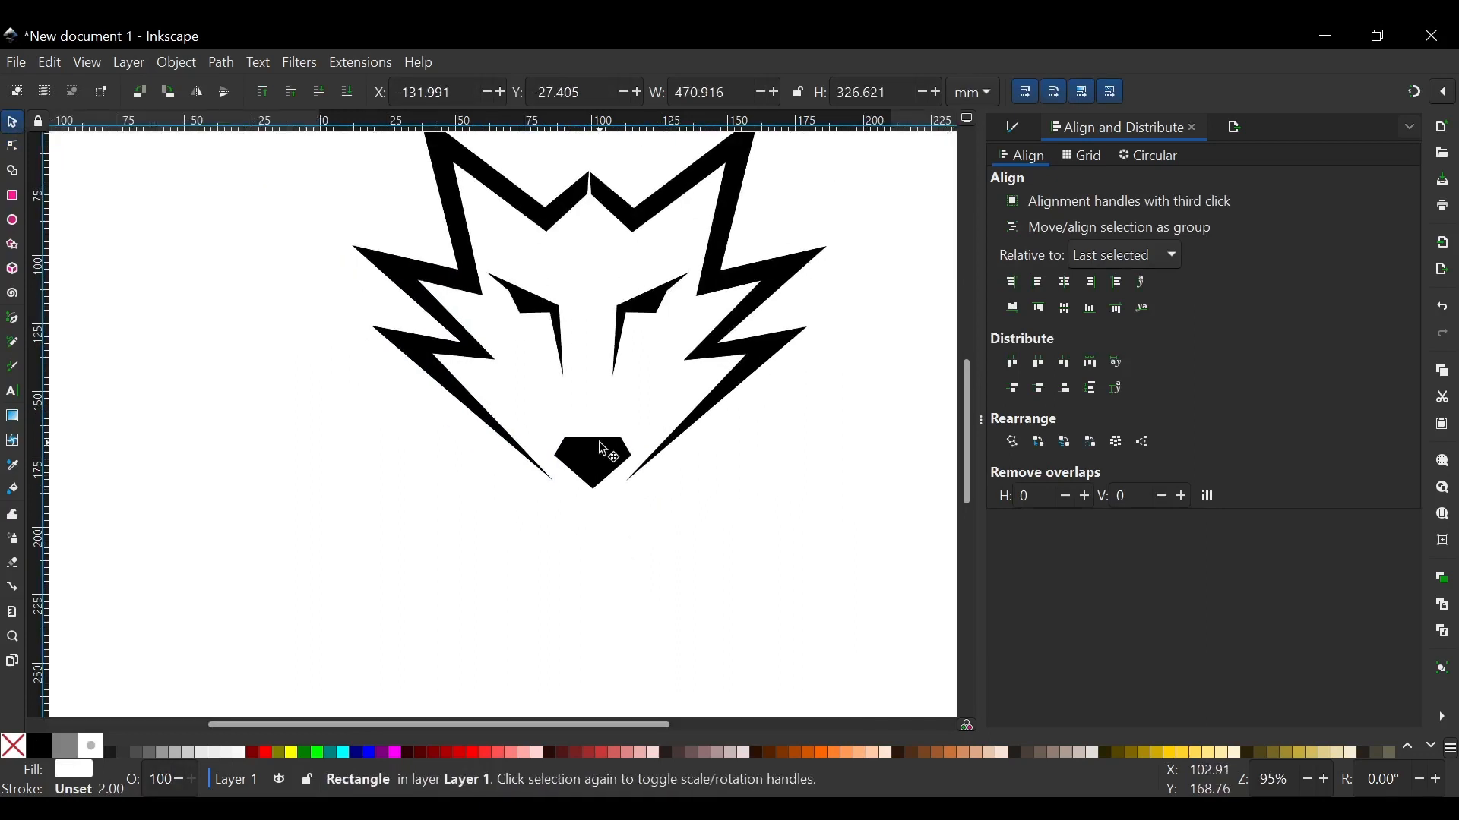
{"action": "scroll", "coordinate": [603, 476], "scroll_direction": "up", "scroll_amount": 1}
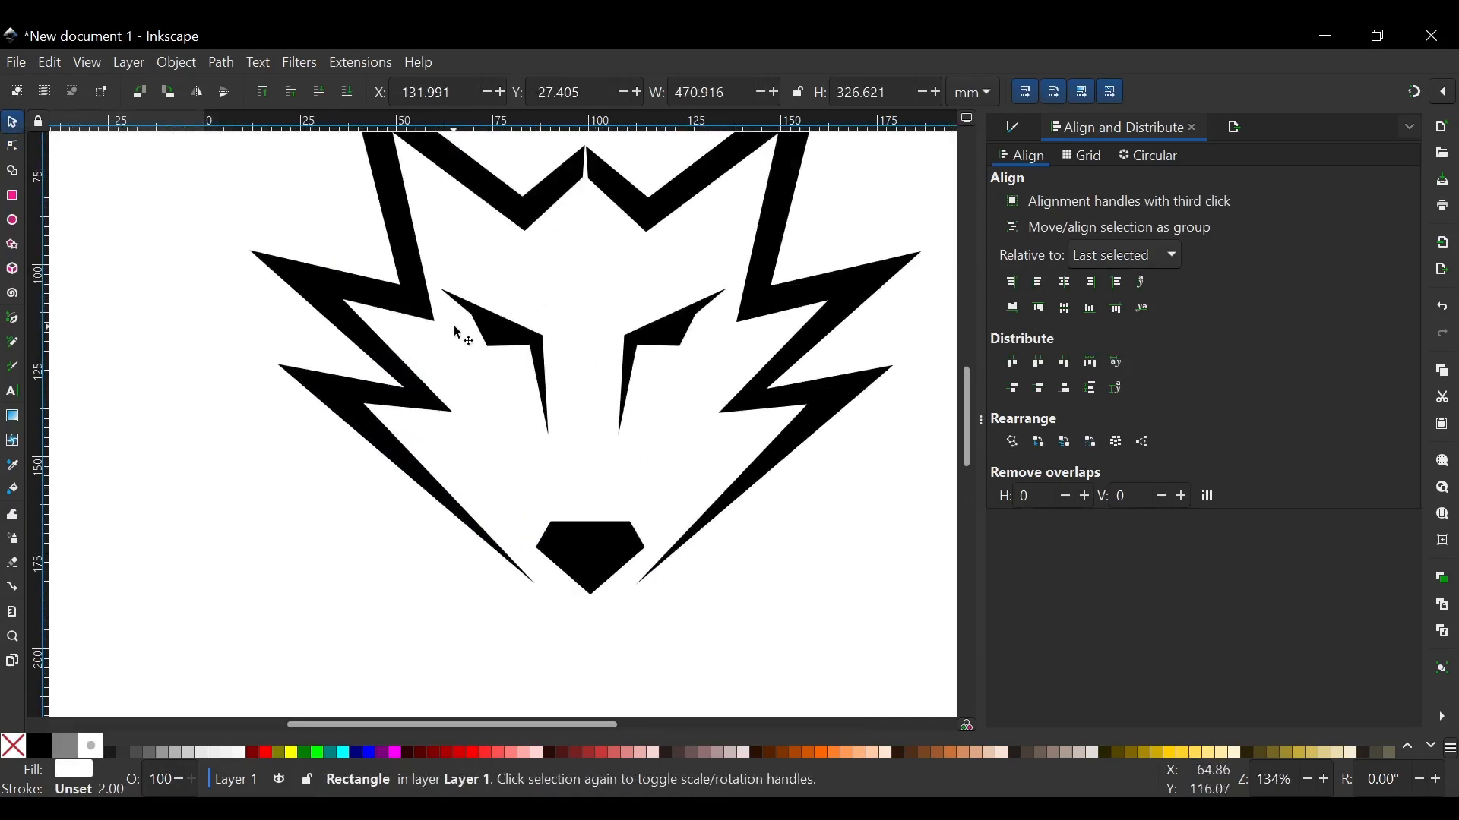
{"action": "left_click", "coordinate": [502, 326]}
{"action": "key", "text": "Caps_Lock"}
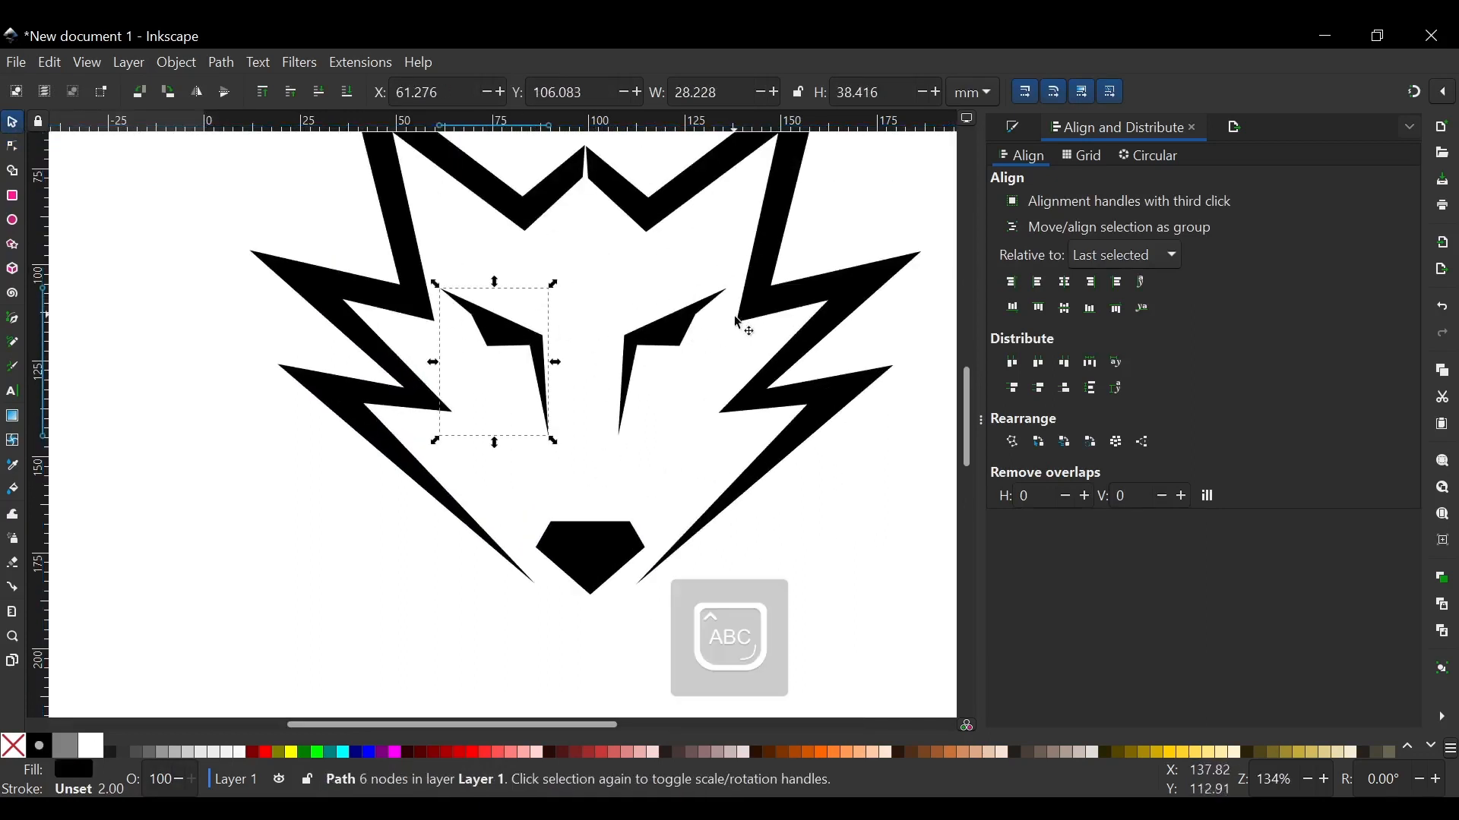
{"action": "left_click", "coordinate": [670, 340], "text": "shift"}
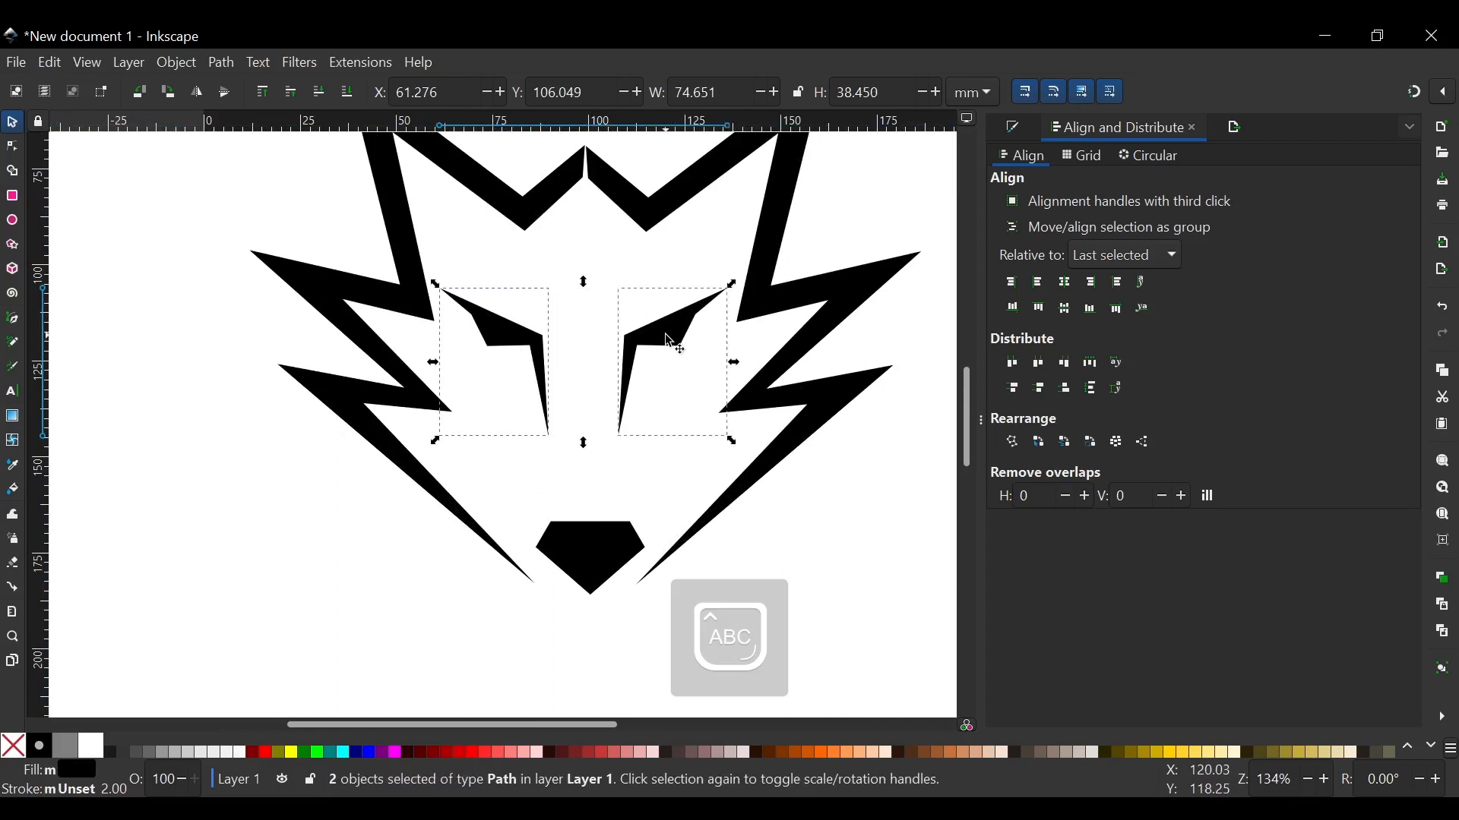
{"action": "left_click", "coordinate": [1069, 312]}
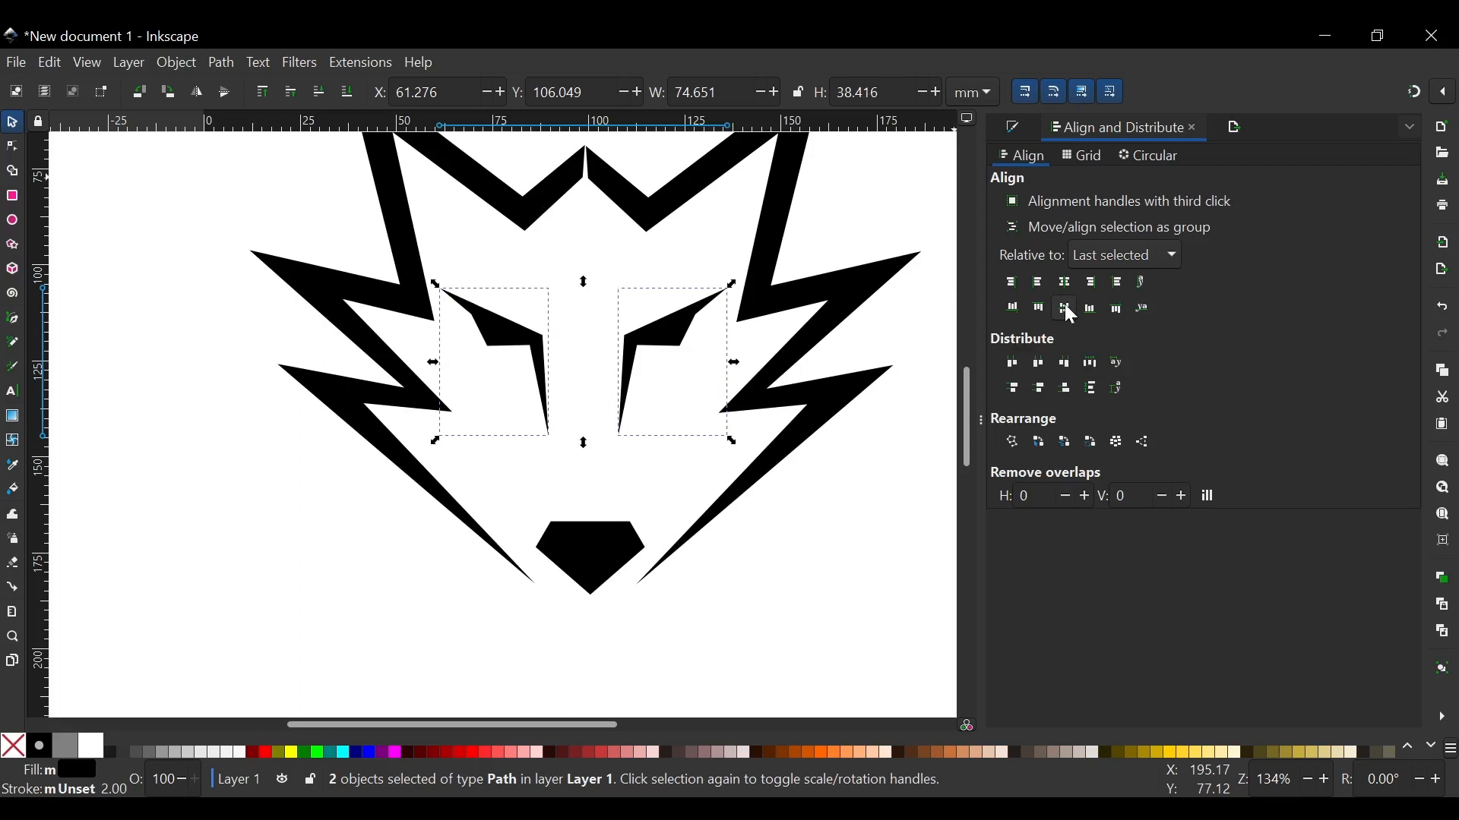
{"action": "left_click", "coordinate": [1069, 311]}
{"action": "left_click", "coordinate": [1069, 312]}
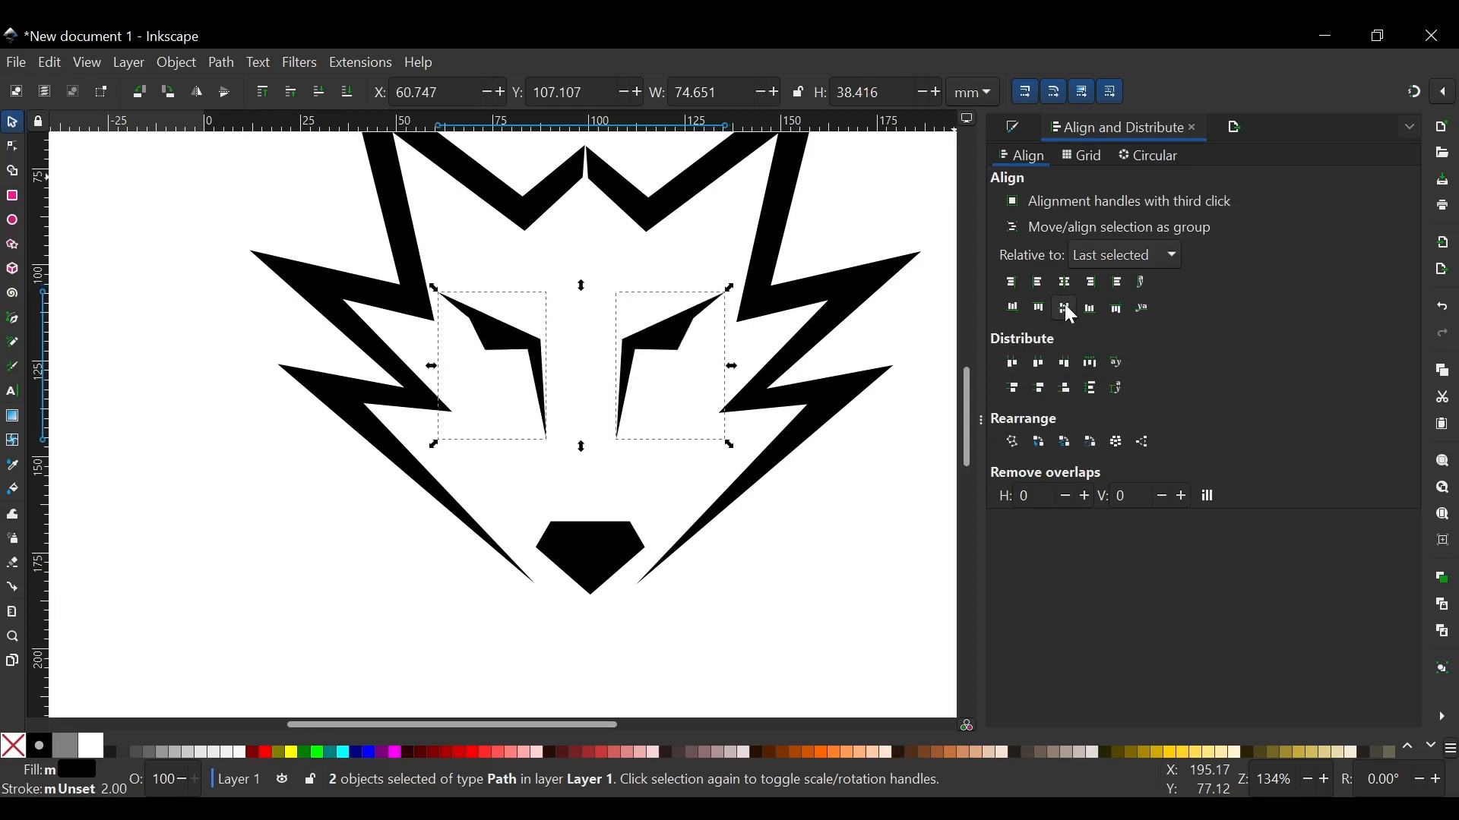
Shift the aligned pair of eyes slightly down to about X 60.7, Y 108.7 mm, and deselect.
{"action": "left_click", "coordinate": [1069, 311]}
{"action": "left_click", "coordinate": [1068, 311]}
{"action": "left_click", "coordinate": [1069, 312]}
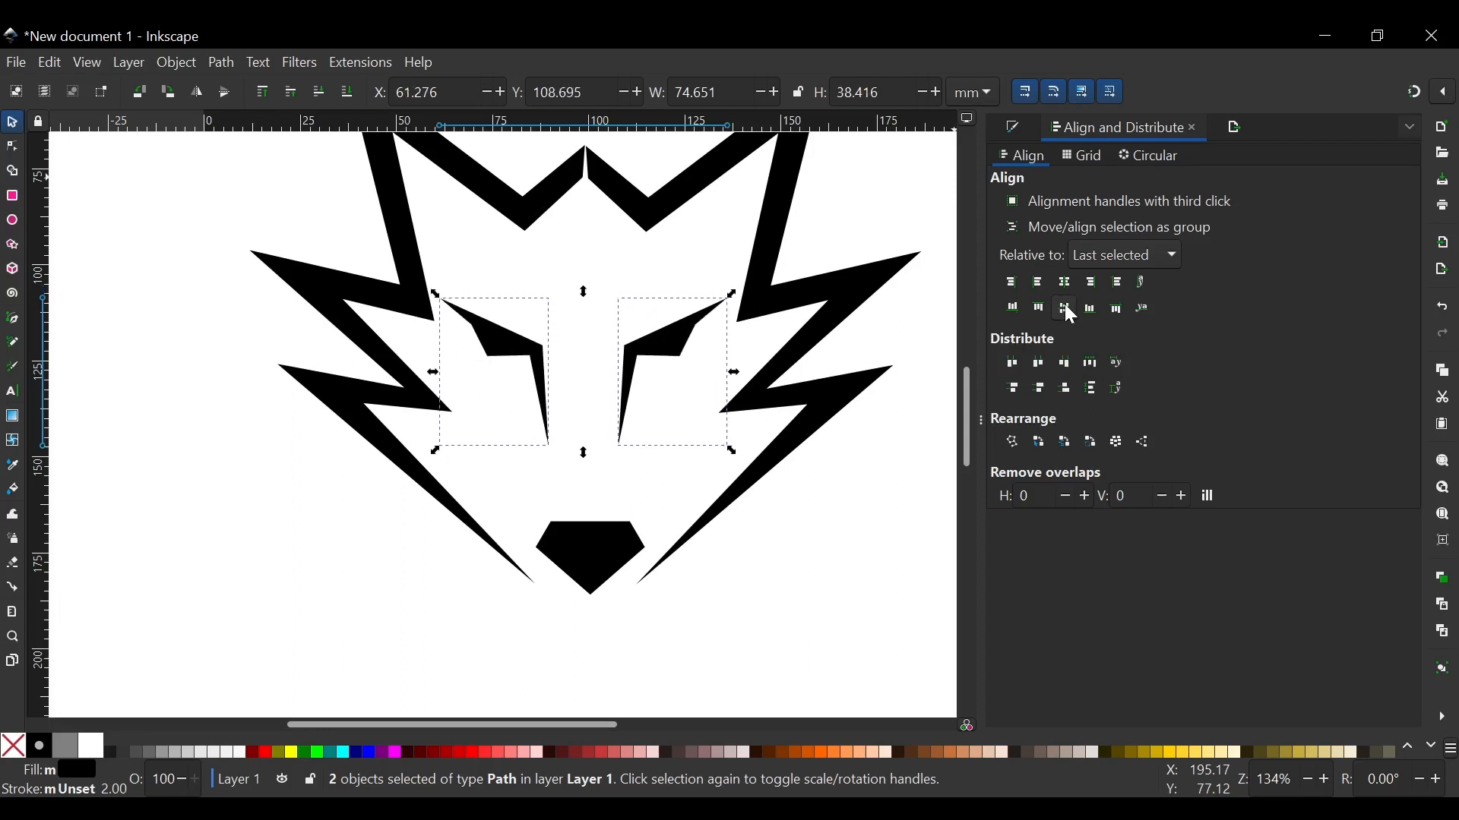
{"action": "left_click", "coordinate": [651, 327]}
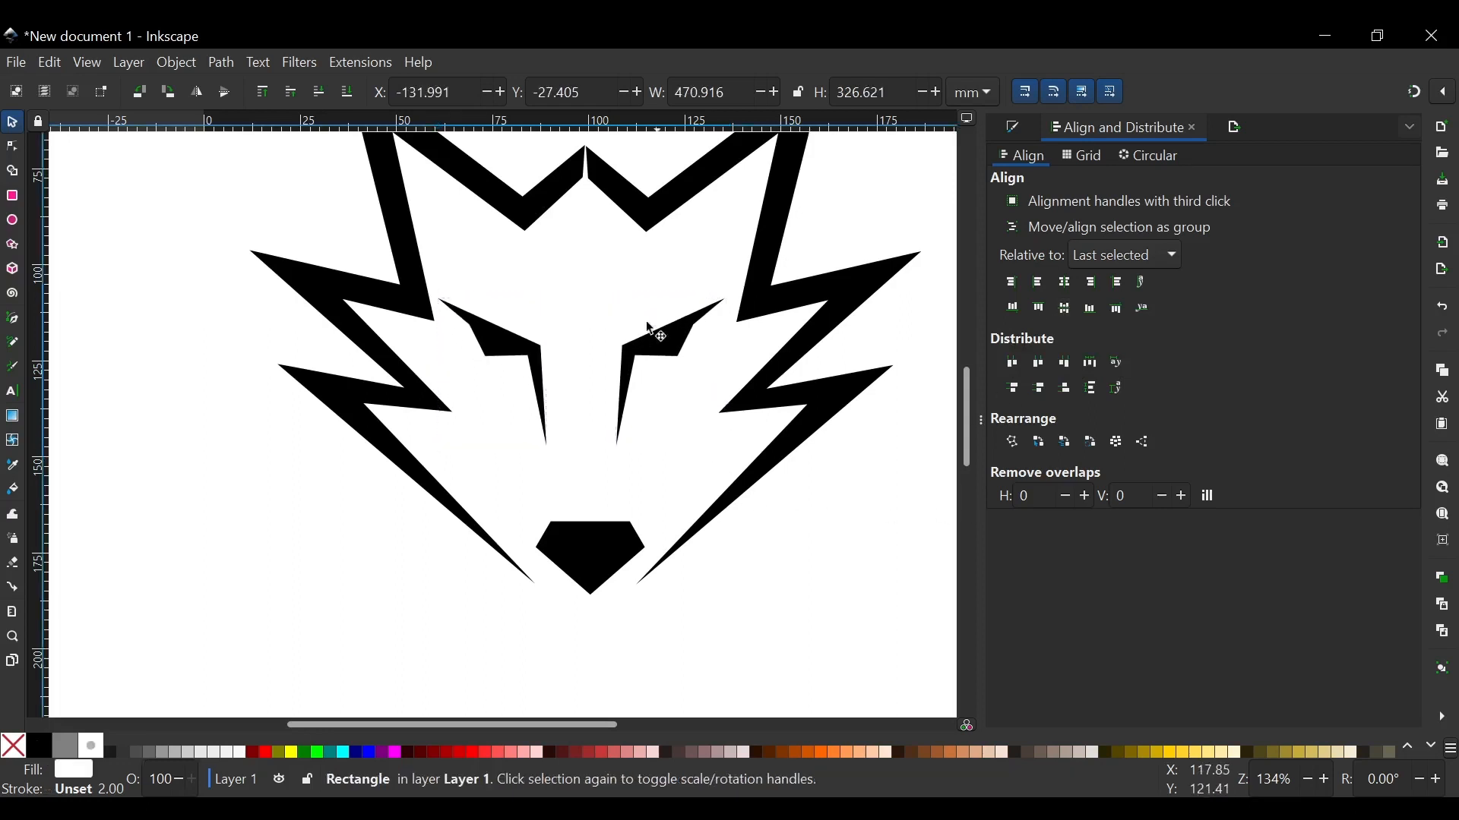
{"action": "scroll", "coordinate": [638, 339], "scroll_direction": "down", "scroll_amount": 2}
{"action": "scroll", "coordinate": [614, 343], "scroll_direction": "up", "scroll_amount": 3}
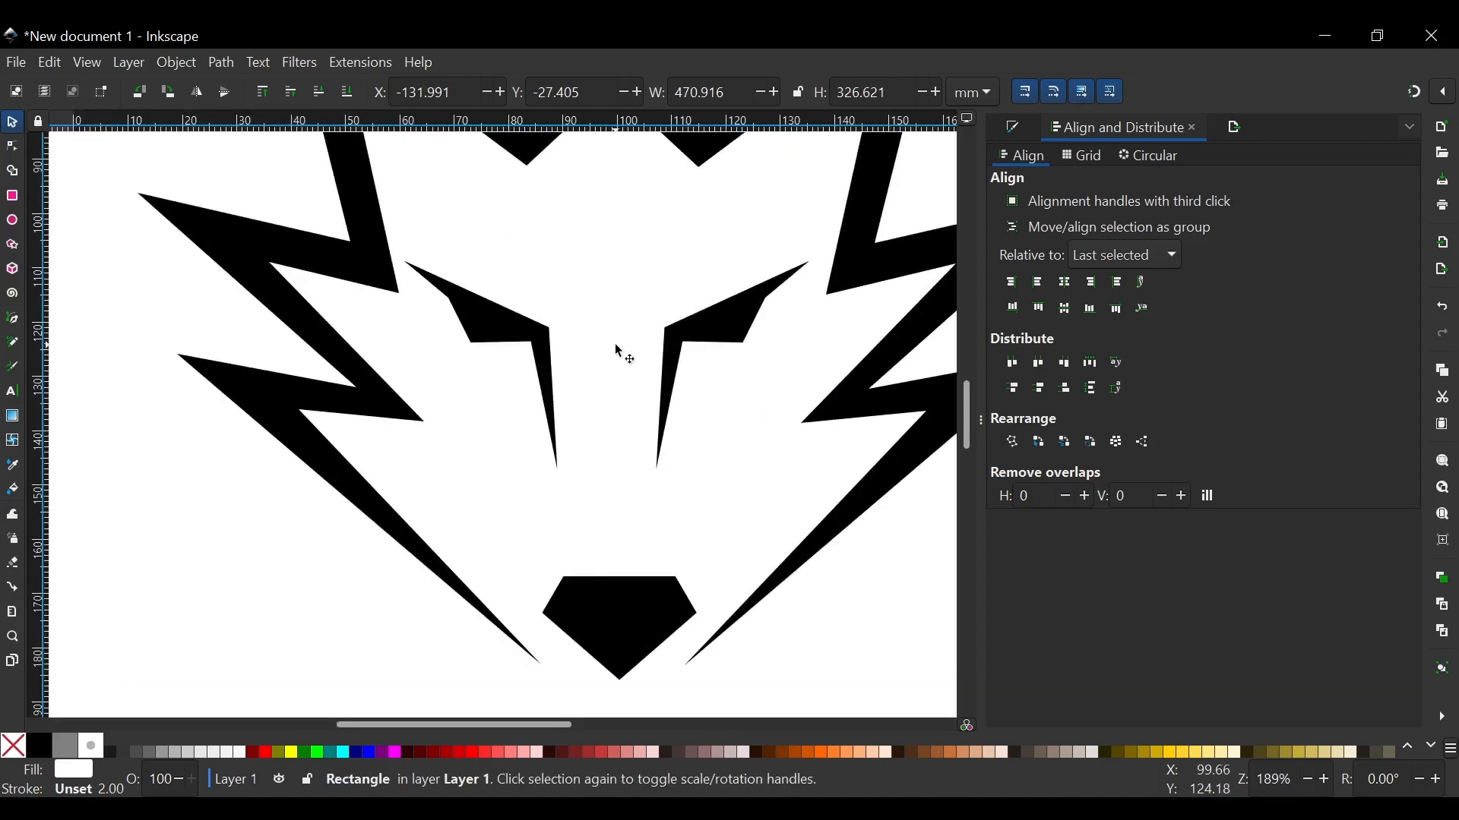
{"action": "scroll", "coordinate": [585, 361], "scroll_direction": "down", "scroll_amount": 2}
{"action": "scroll", "coordinate": [592, 388], "scroll_direction": "up", "scroll_amount": 2}
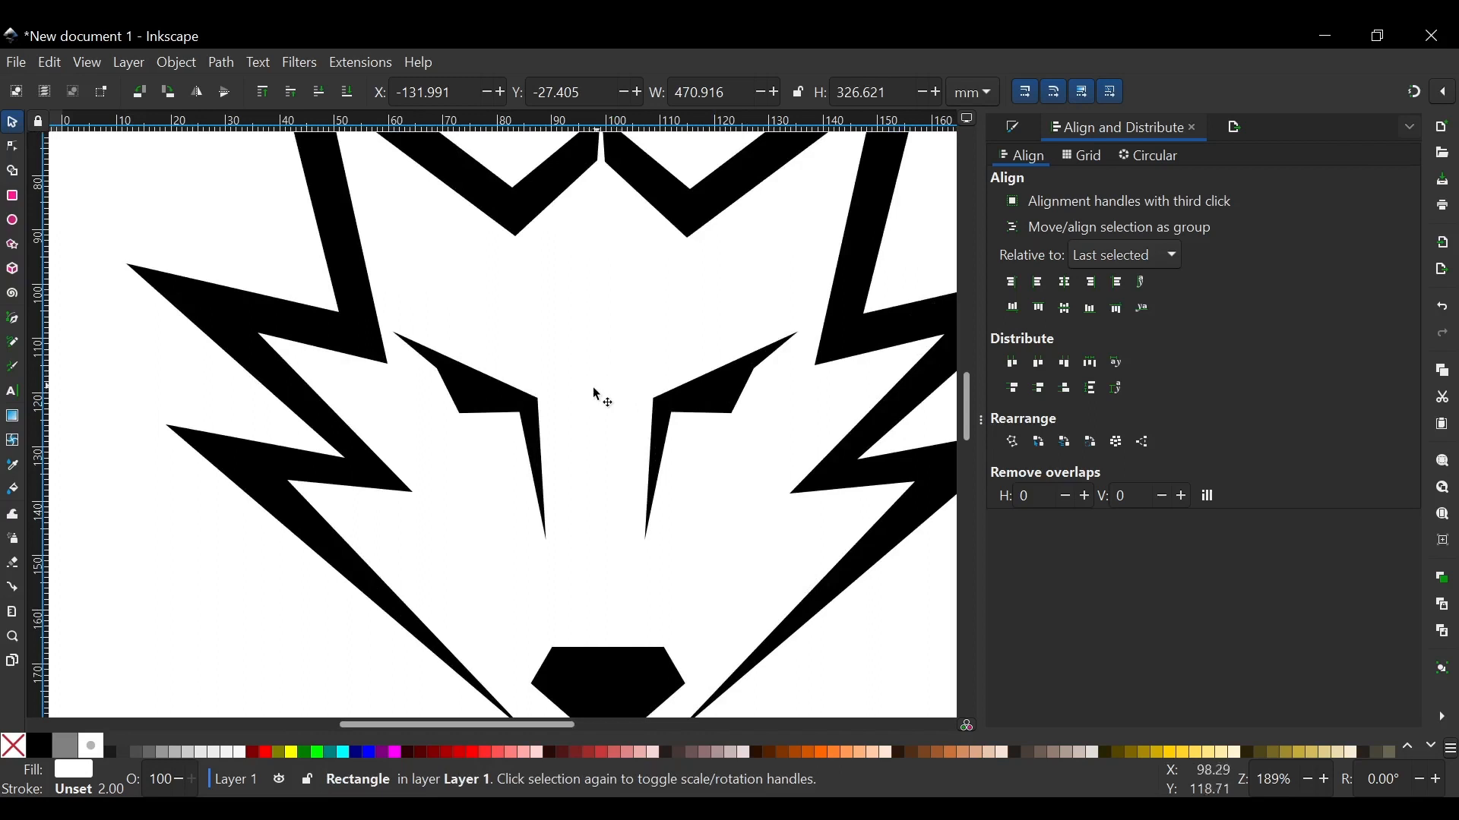
{"action": "scroll", "coordinate": [595, 394], "scroll_direction": "down", "scroll_amount": 1}
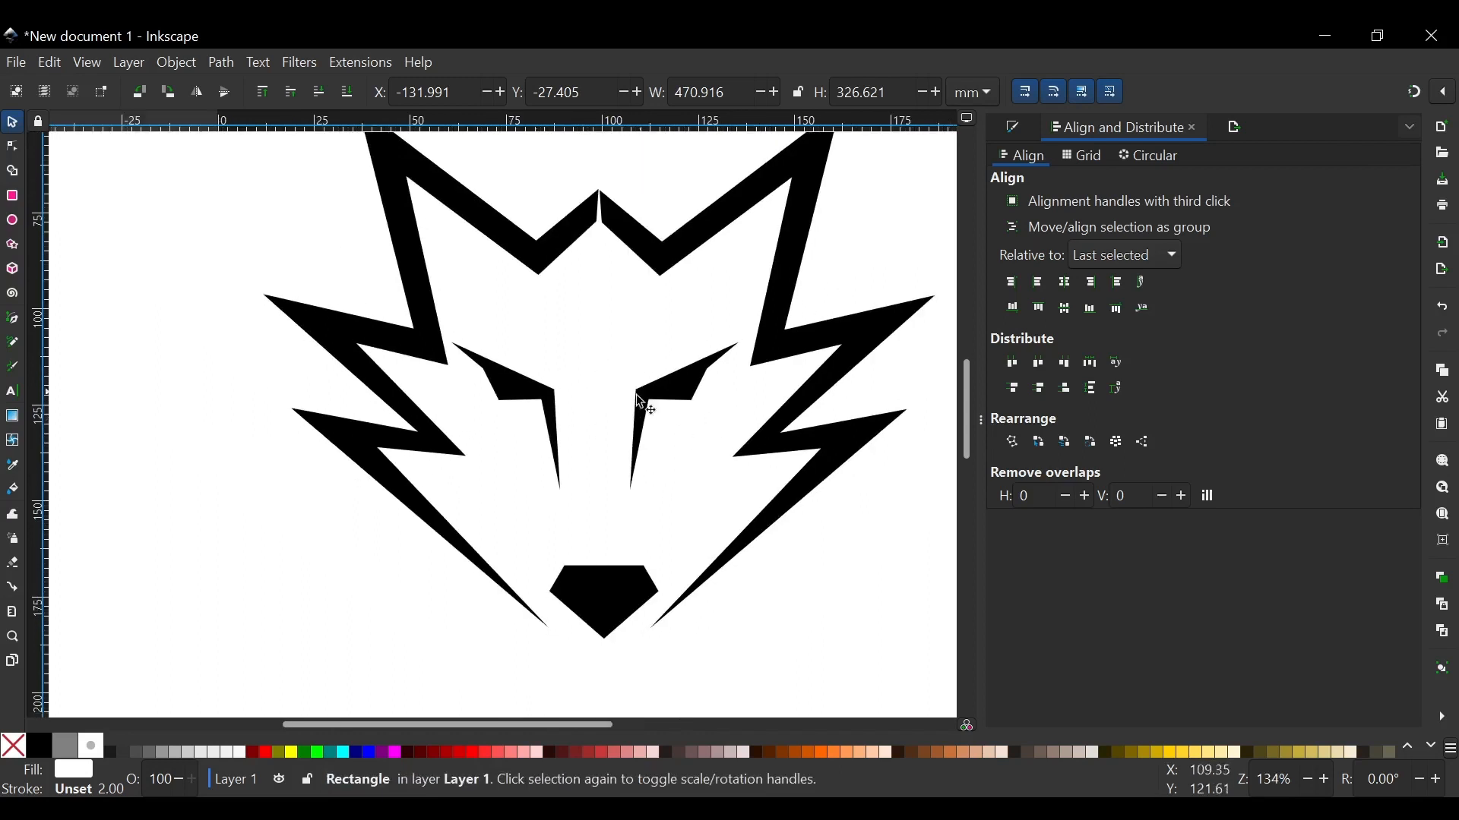
Group the two eyes into a single object.
{"action": "left_click", "coordinate": [675, 391]}
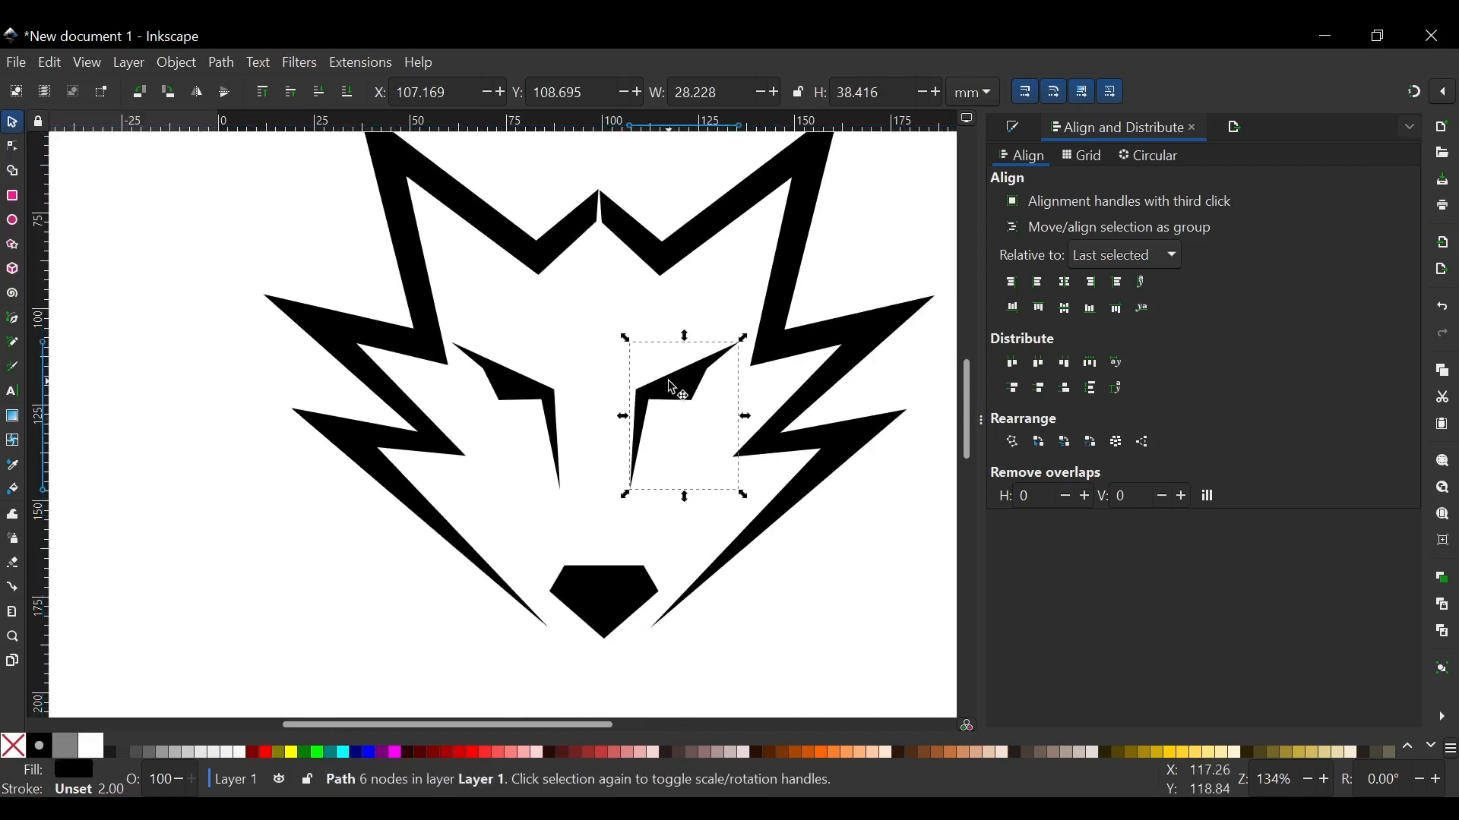
{"action": "left_click", "coordinate": [507, 393], "text": "shift"}
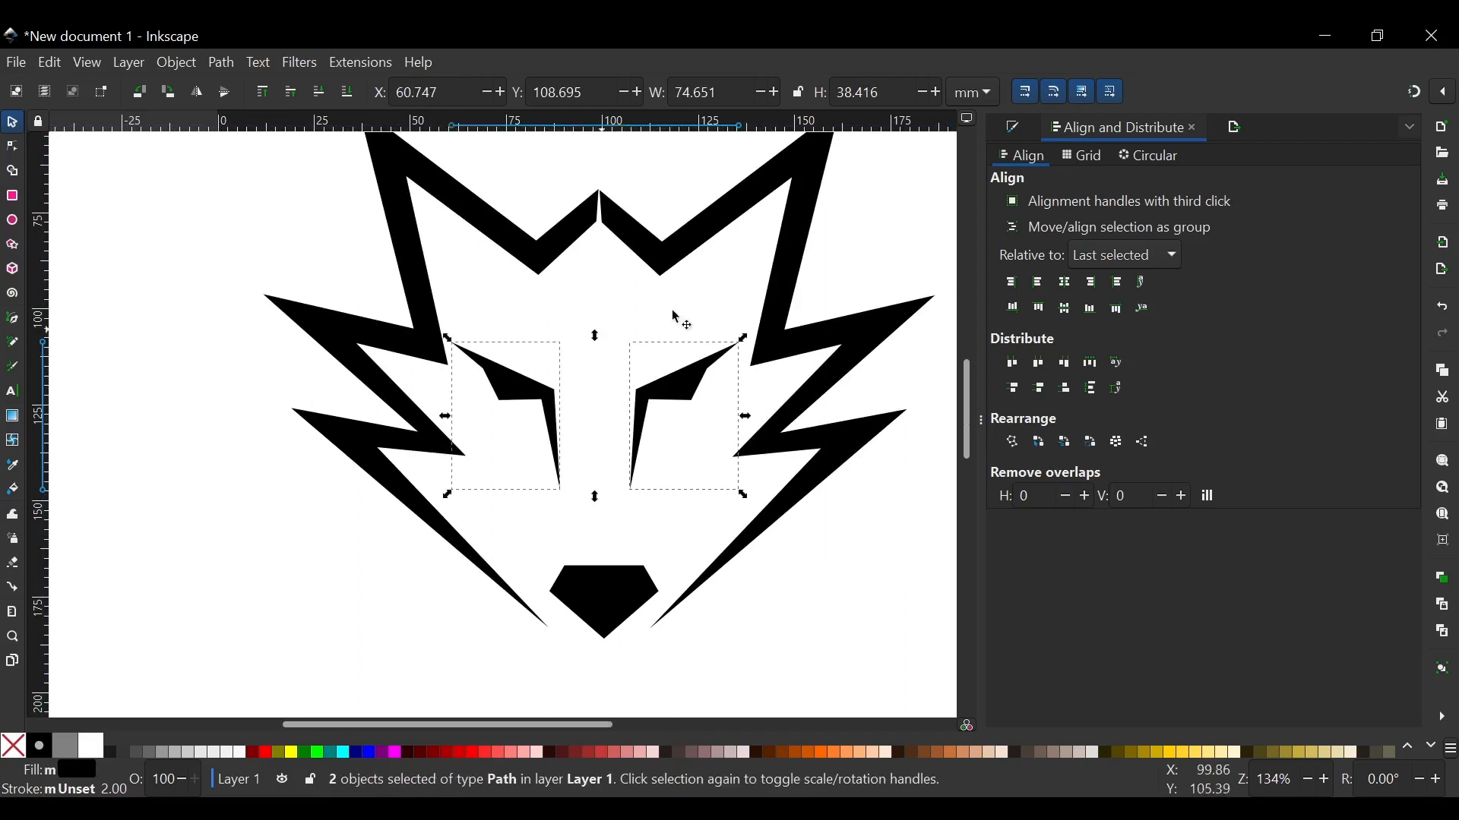
{"action": "key", "text": "ctrl+g"}
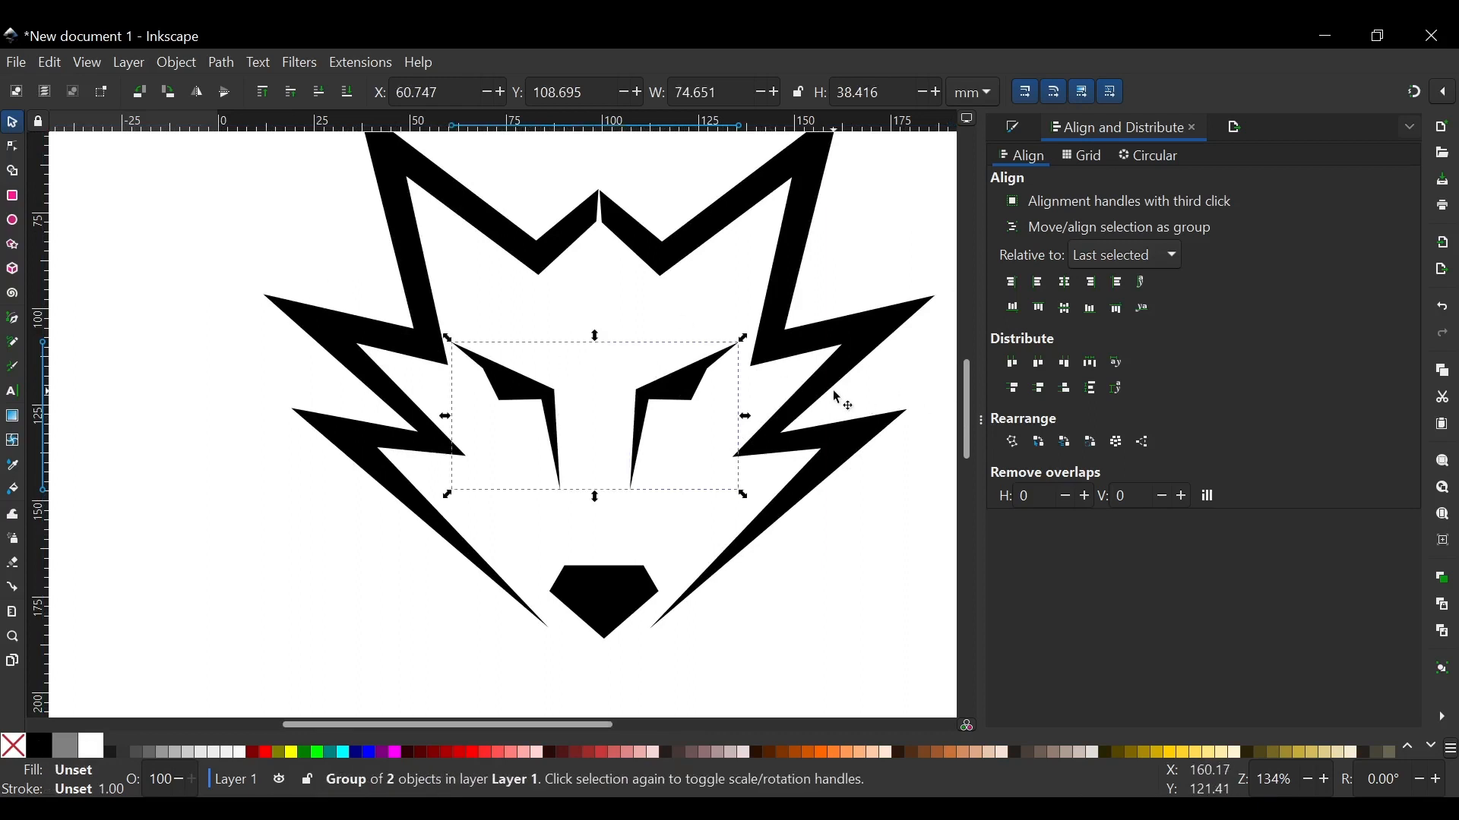
Join the upper and lower centre nodes of the two zigzag head halves into one continuous outline path, and deselect.
{"action": "scroll", "coordinate": [755, 238], "scroll_direction": "up", "scroll_amount": 3}
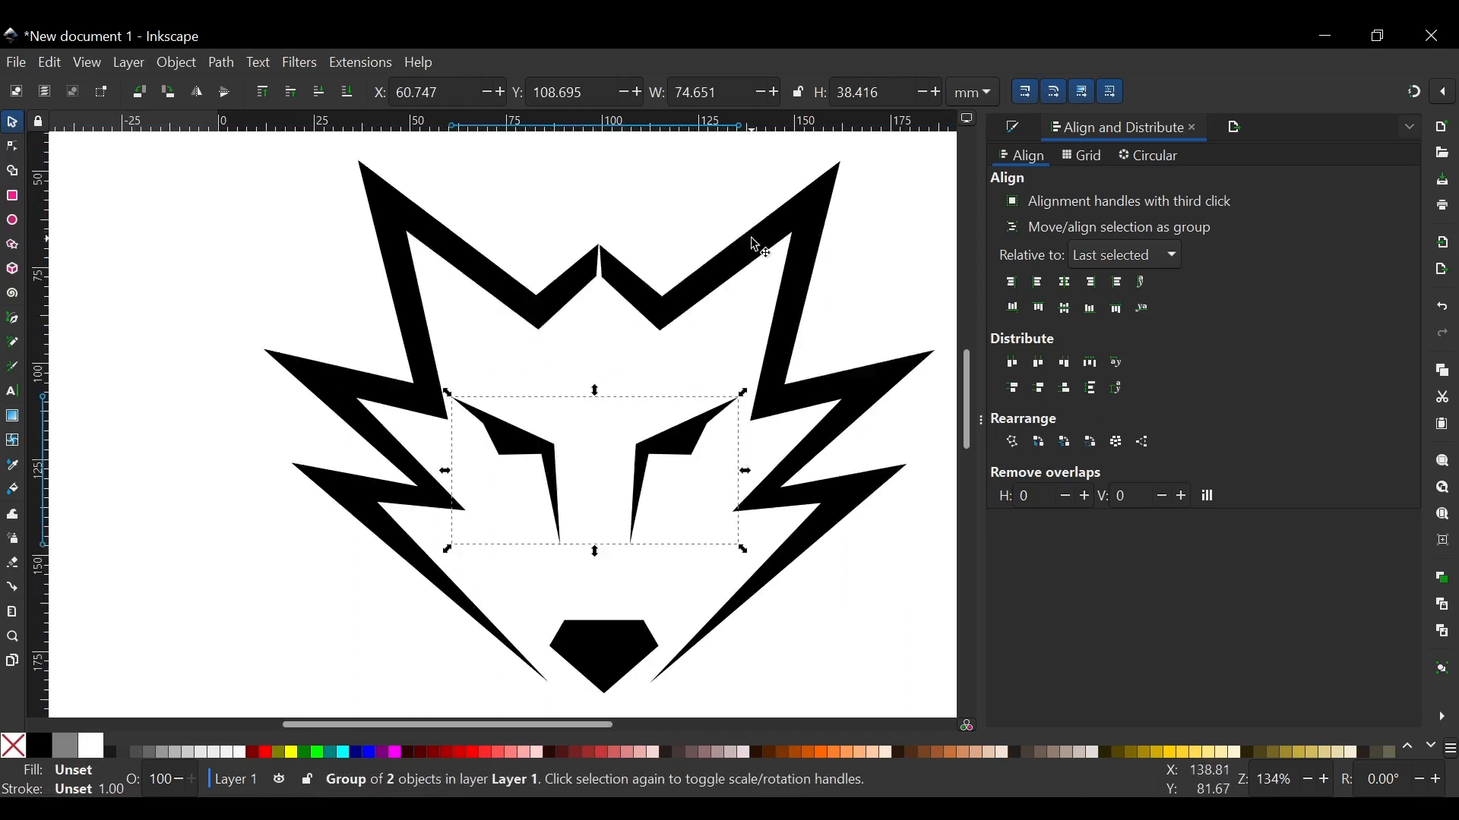
{"action": "left_click", "coordinate": [790, 249]}
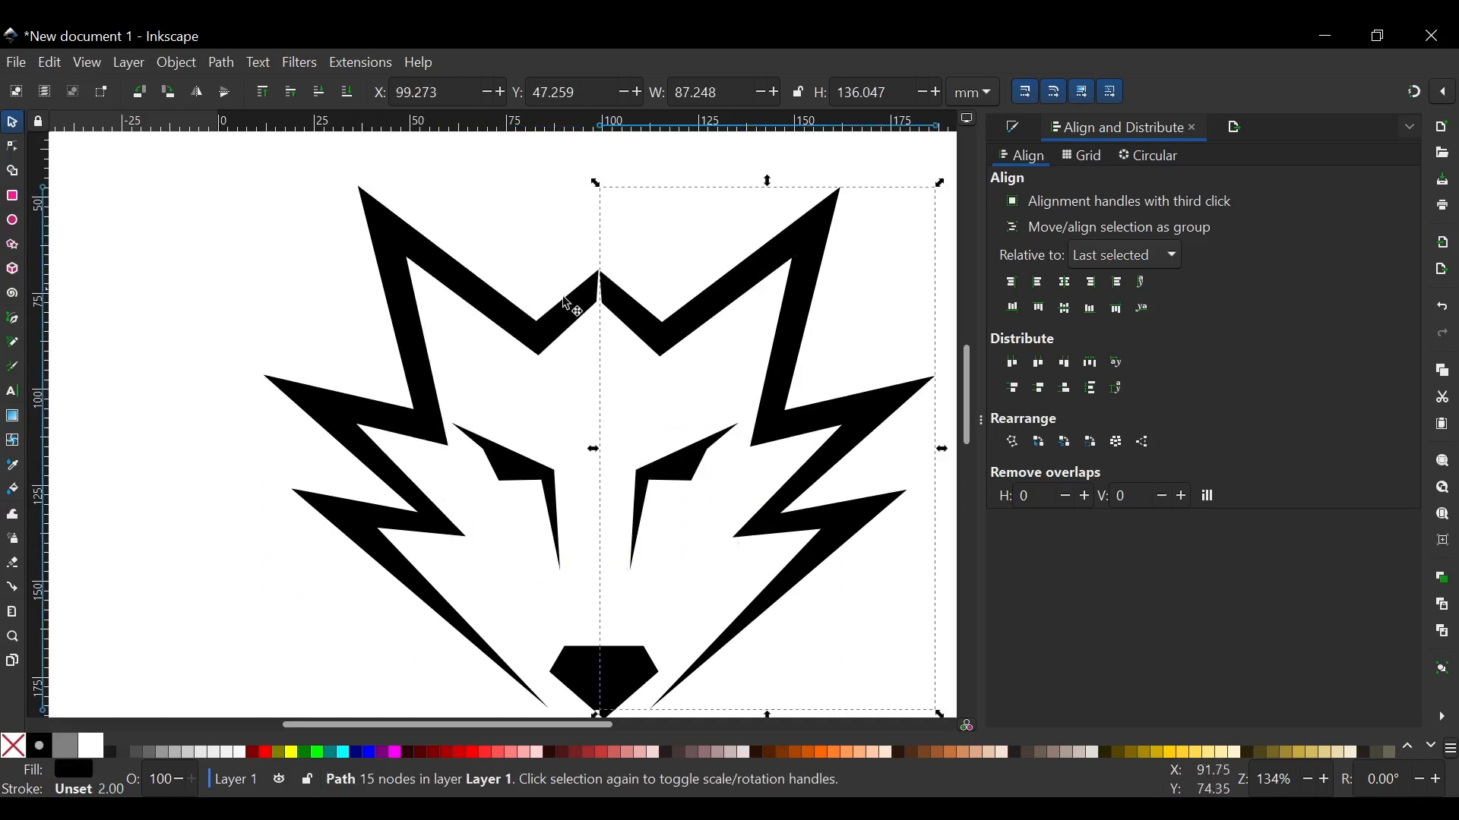
{"action": "left_click", "coordinate": [540, 327], "text": "shift"}
{"action": "key", "text": "n"}
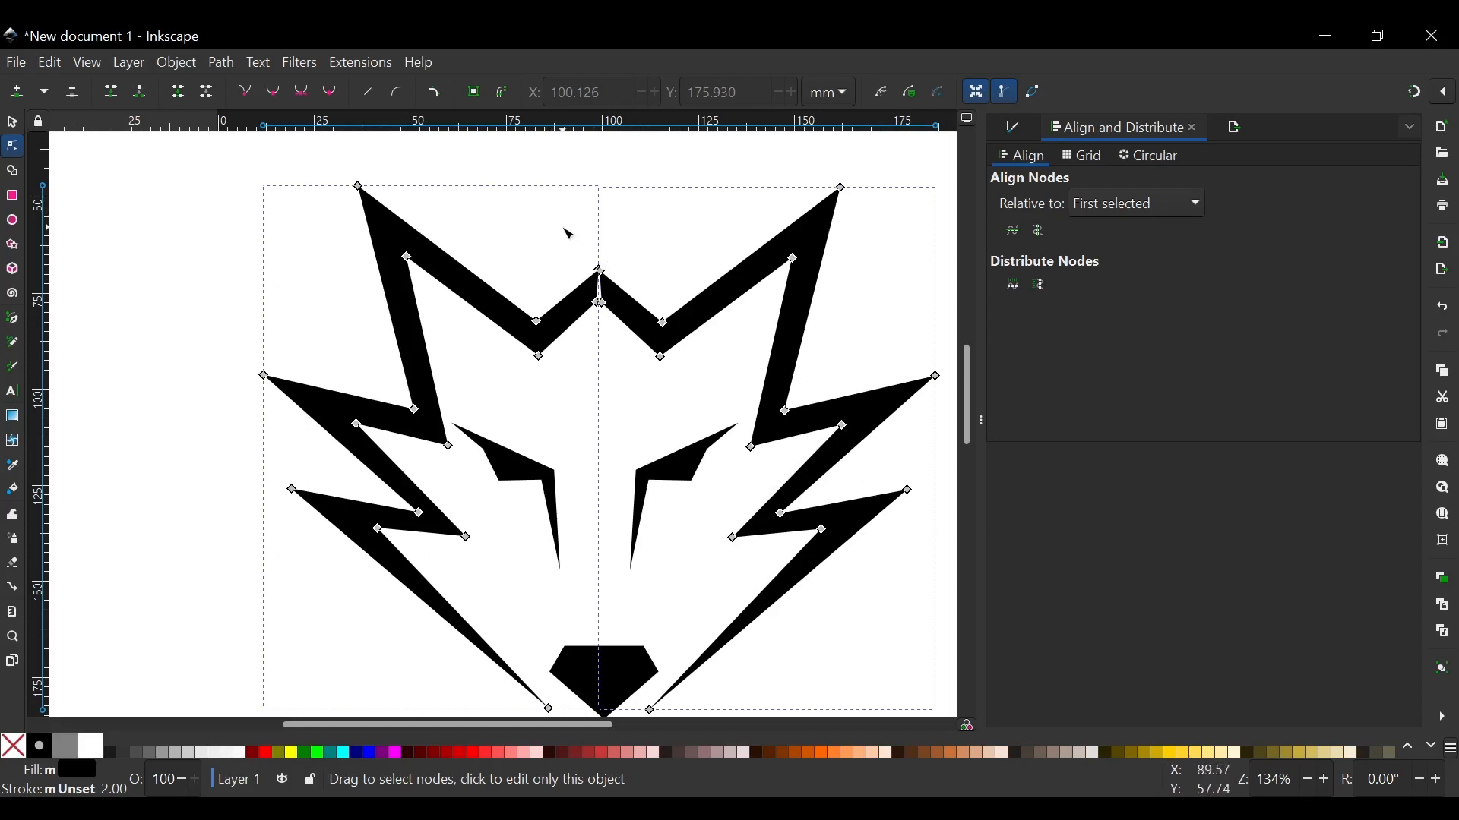
{"action": "left_click_drag", "start_coordinate": [564, 228], "coordinate": [636, 372]}
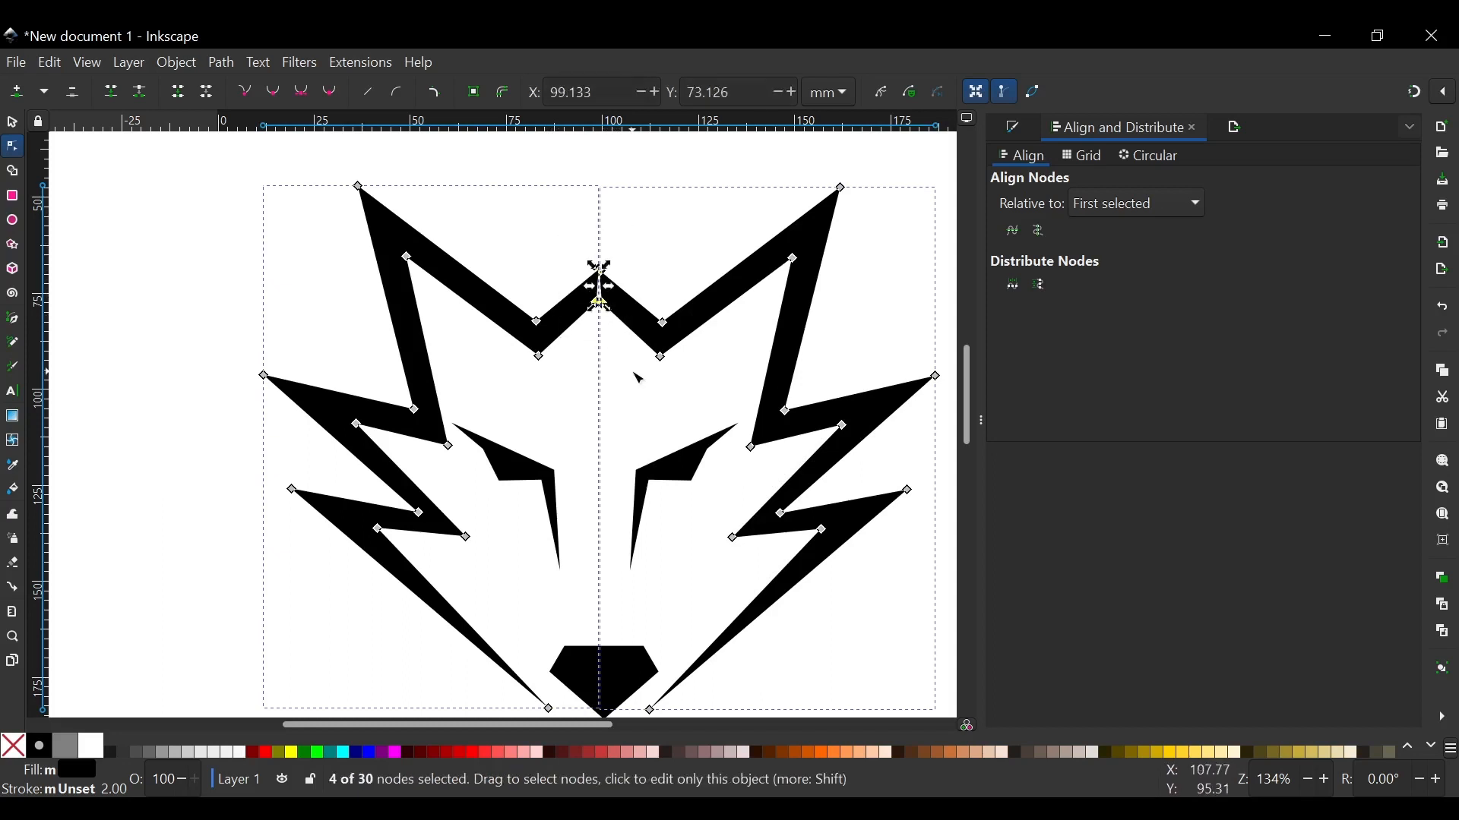
{"action": "left_click", "coordinate": [111, 93]}
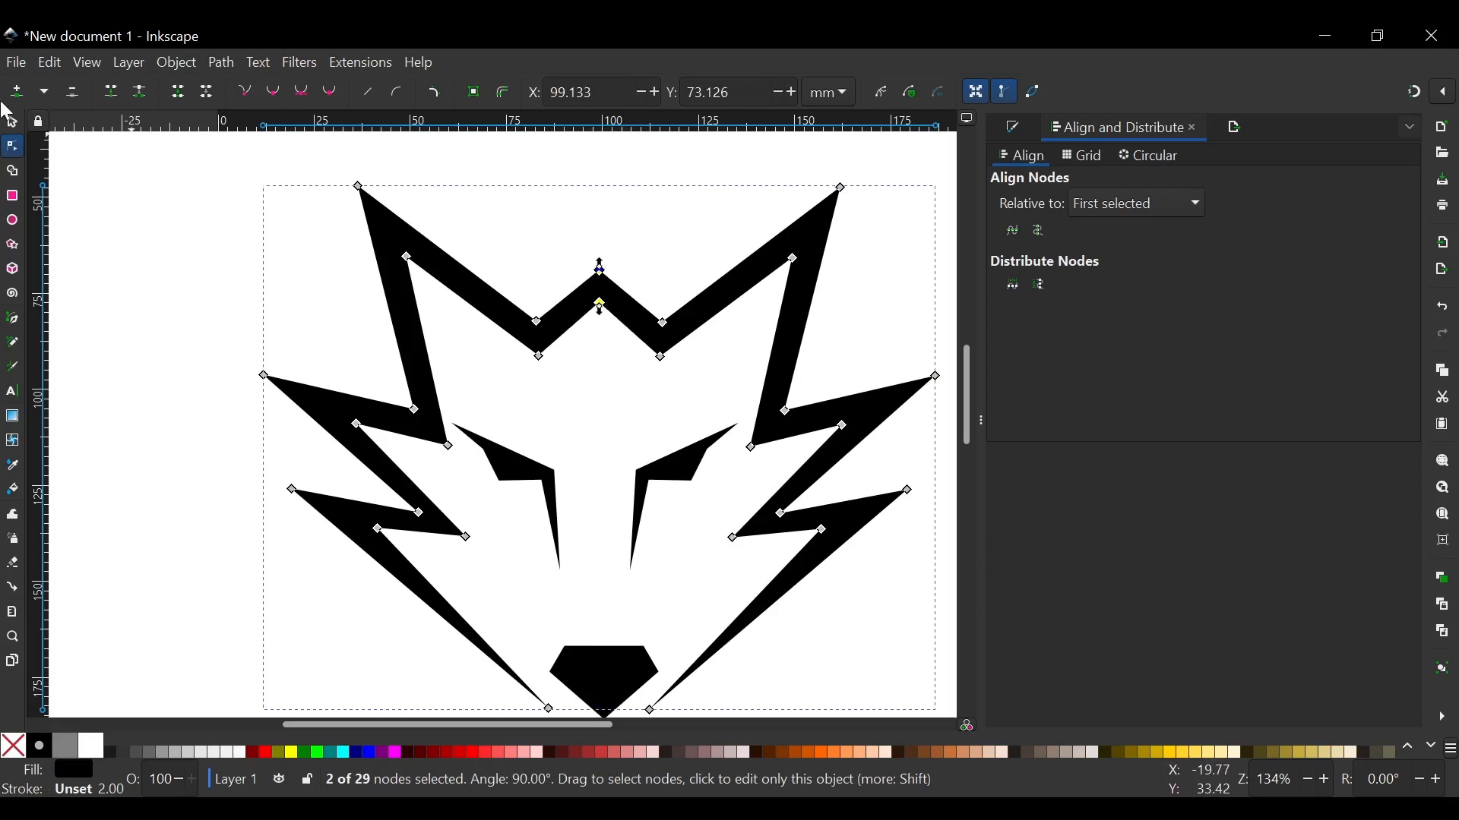
{"action": "left_click", "coordinate": [13, 123]}
{"action": "left_click", "coordinate": [174, 276]}
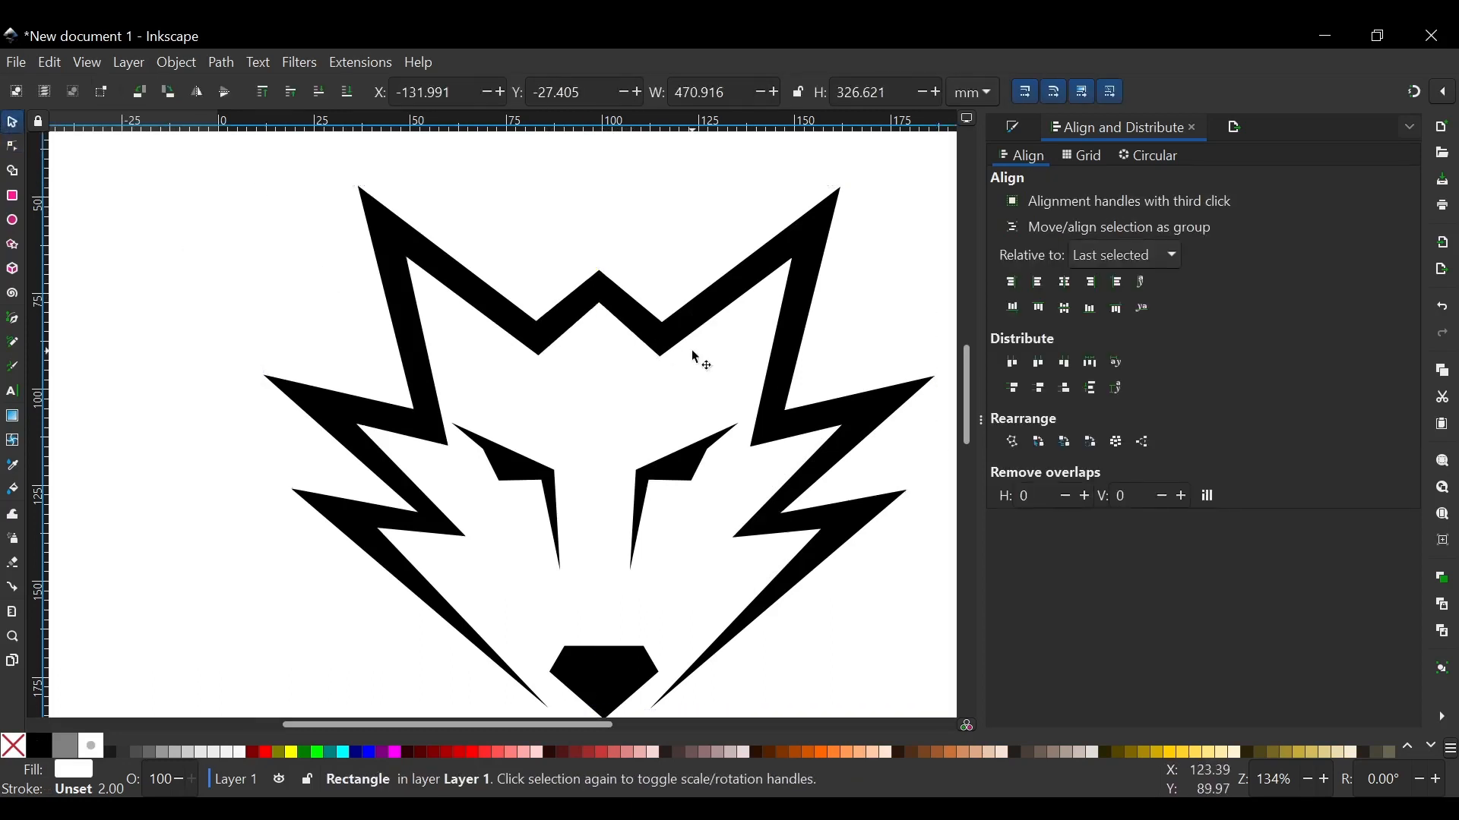
Centre the eye group on the vertical axis of the head outline, relative to the last selected object.
{"action": "scroll", "coordinate": [570, 340], "scroll_direction": "down", "scroll_amount": 2, "text": "ctrl"}
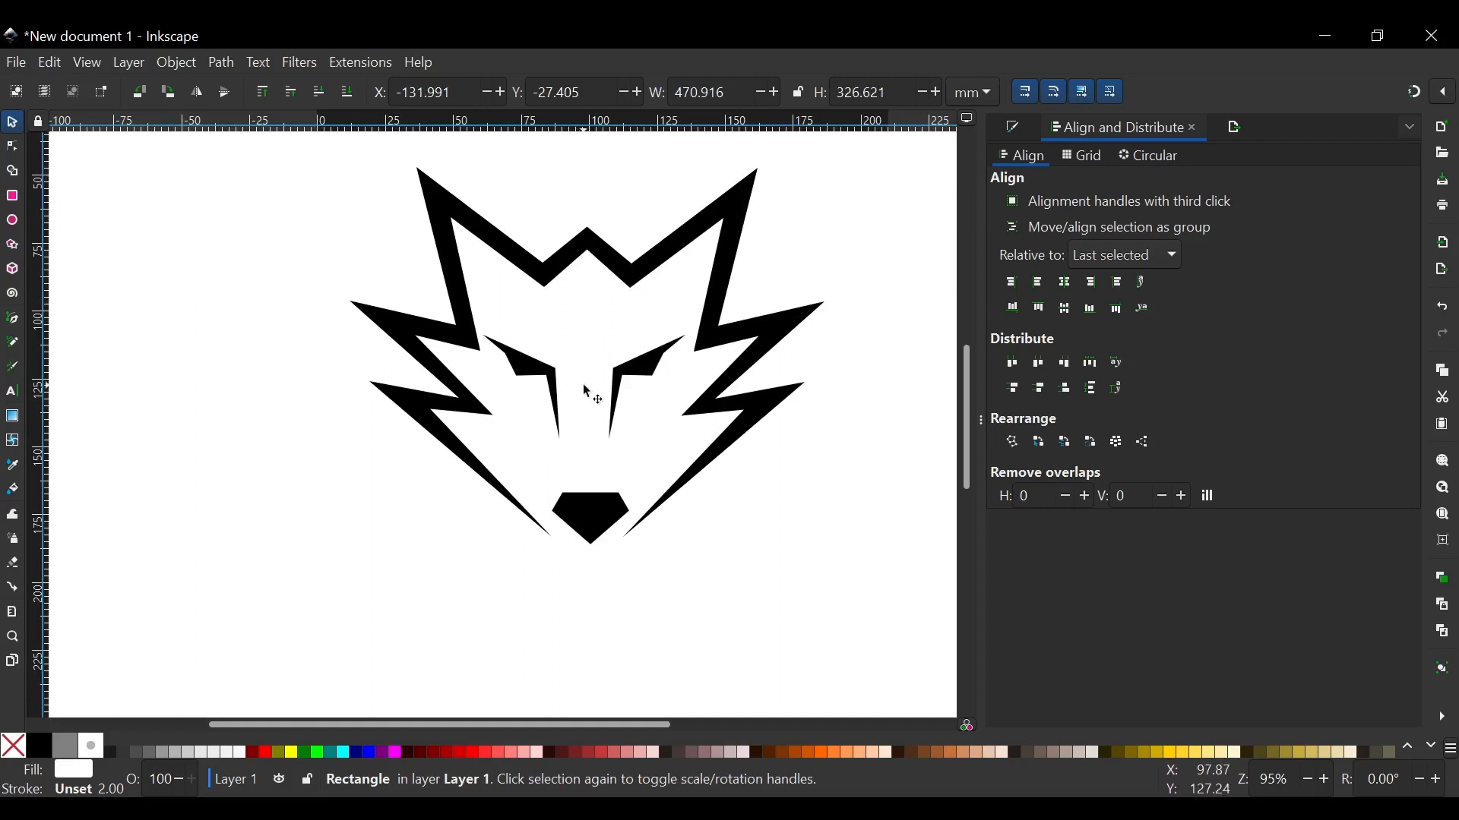
{"action": "scroll", "coordinate": [584, 386], "scroll_direction": "down", "scroll_amount": 1}
{"action": "scroll", "coordinate": [578, 409], "scroll_direction": "up", "scroll_amount": 3}
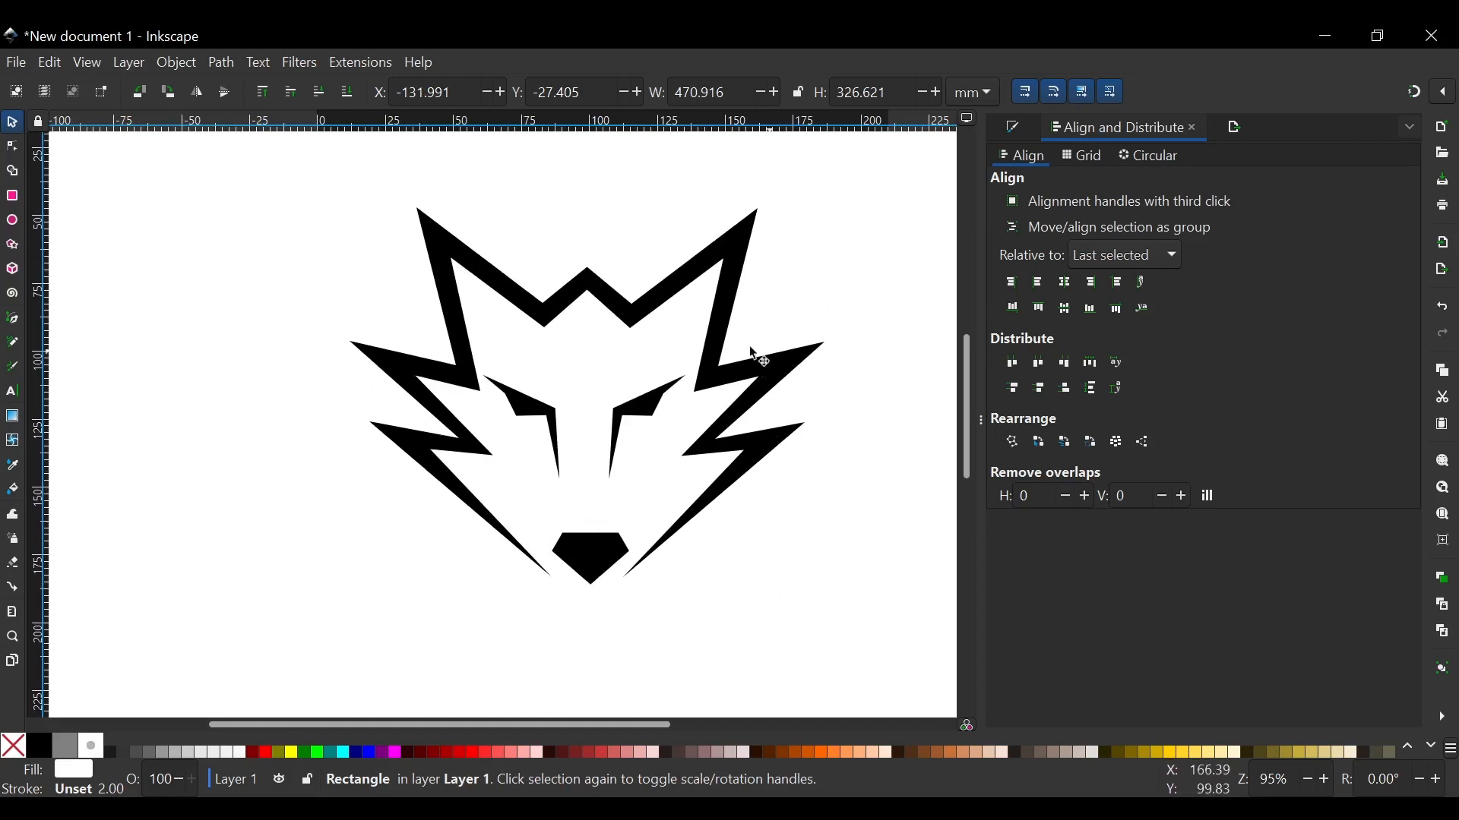
{"action": "left_click", "coordinate": [658, 409]}
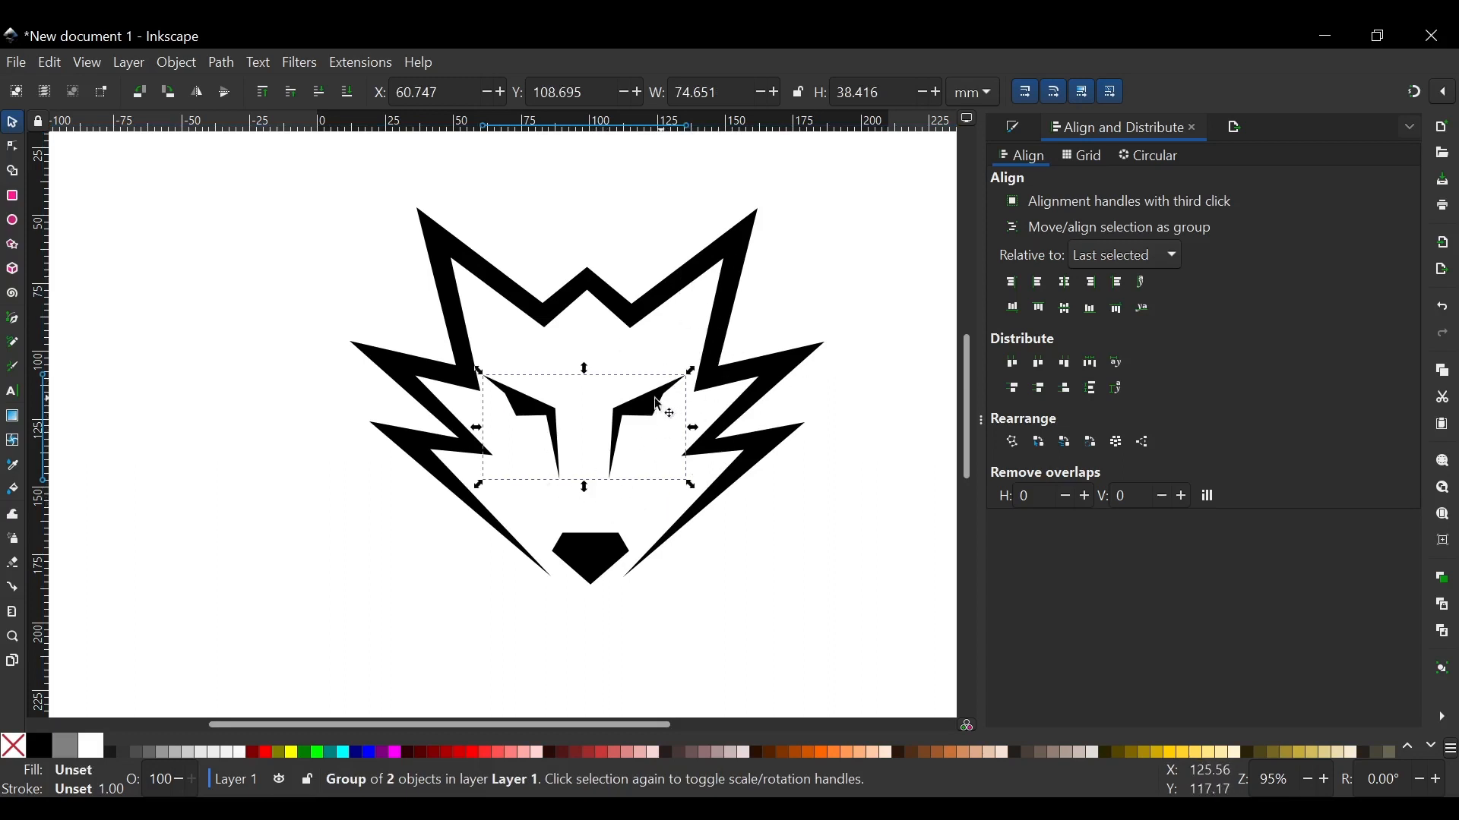
{"action": "key", "text": "shift"}
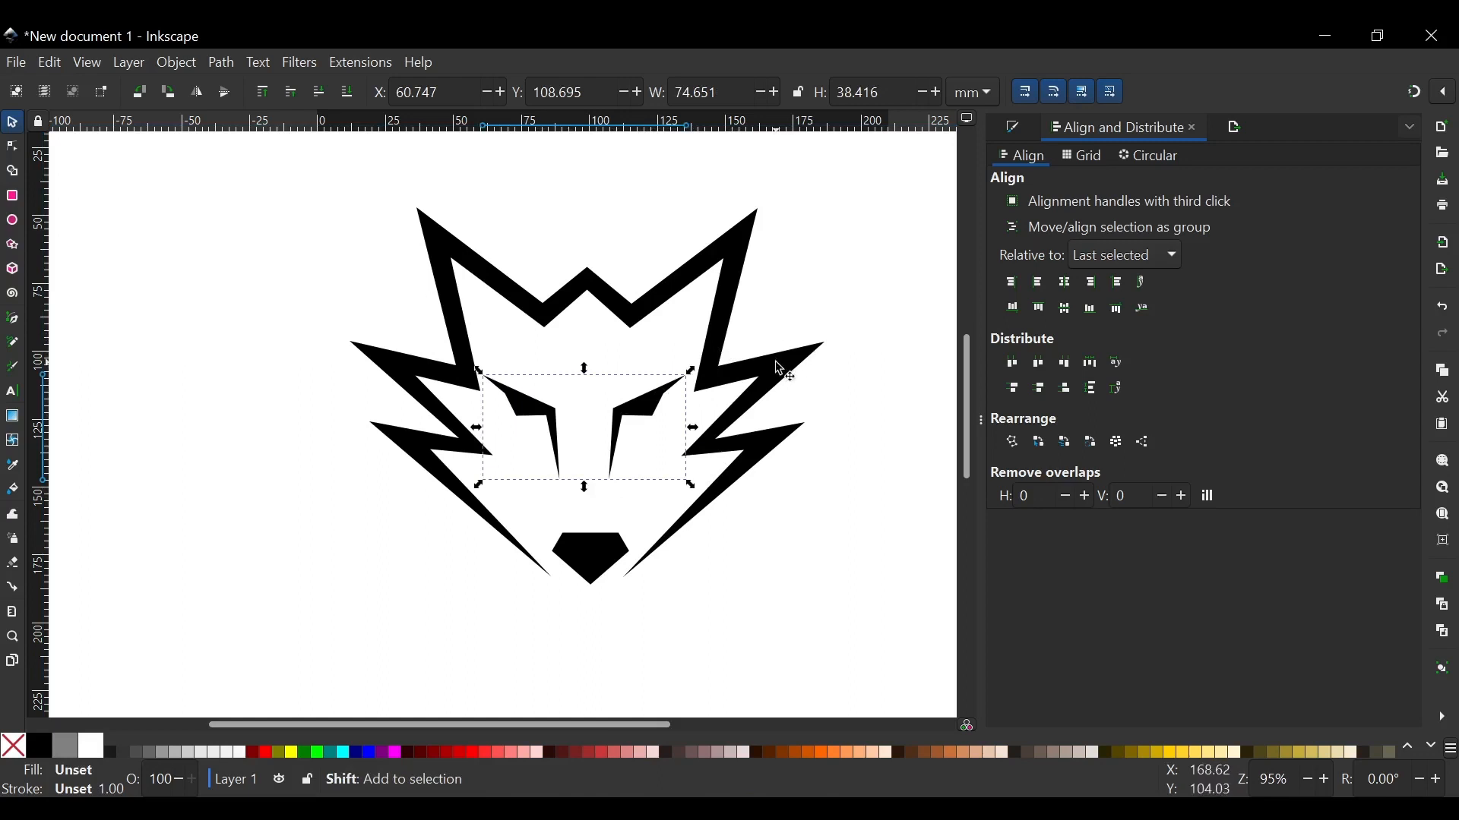
{"action": "left_click", "coordinate": [780, 370], "text": "shift"}
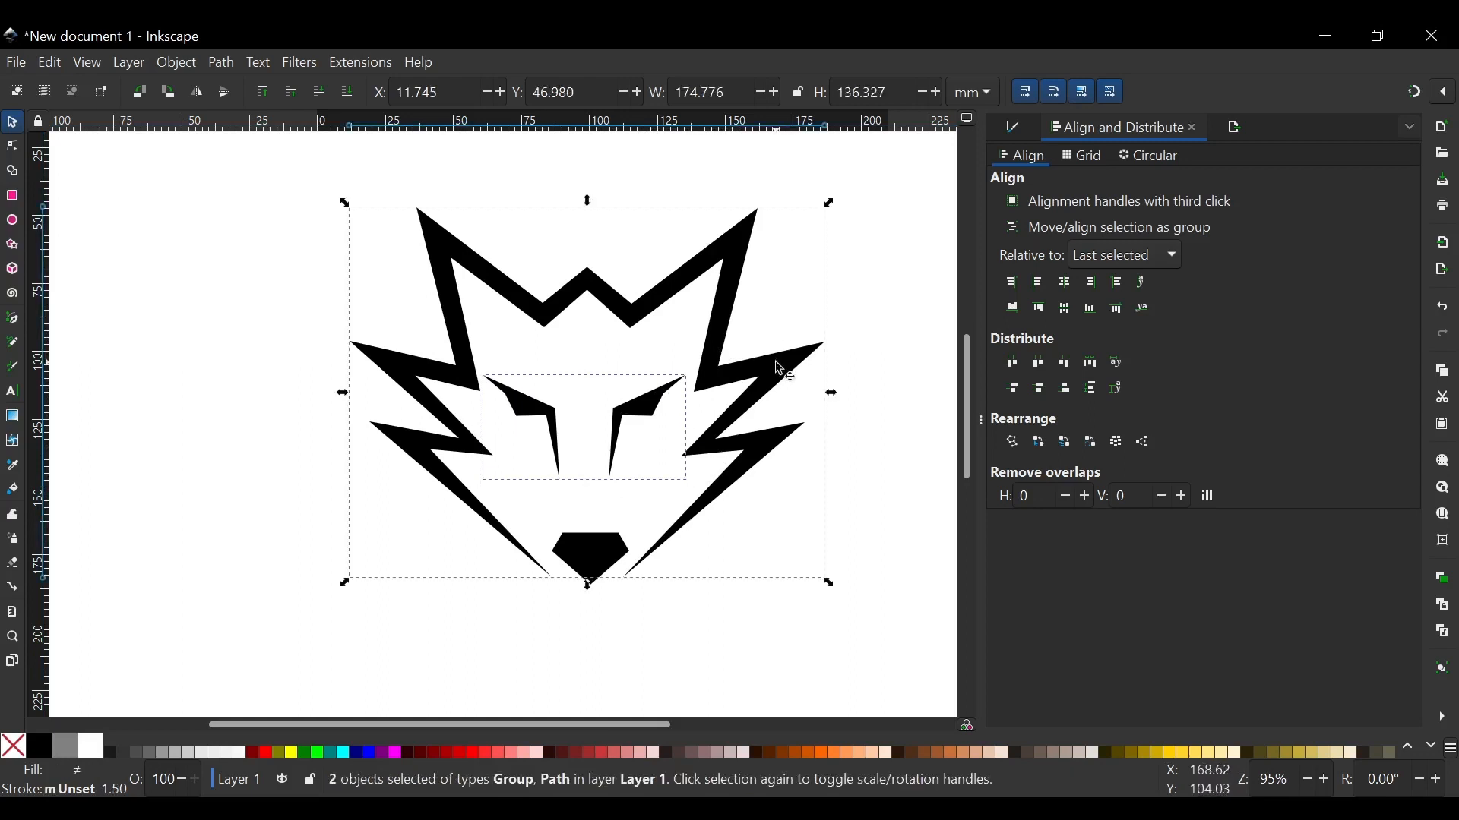
{"action": "left_click", "coordinate": [1060, 279]}
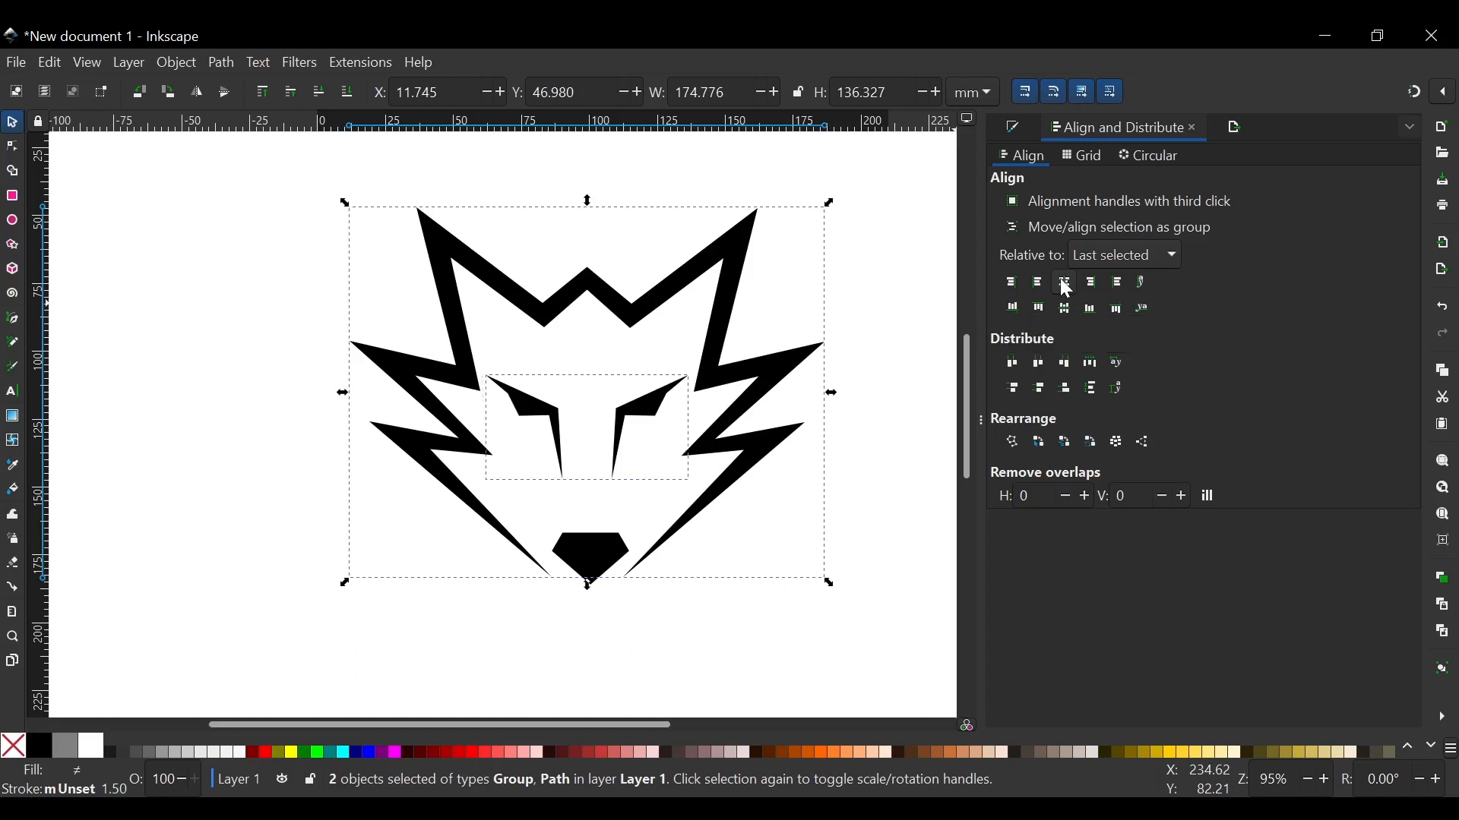
Centre the nose on the vertical axis of the head outline, relative to the last selected object, and deselect.
{"action": "left_click", "coordinate": [602, 554]}
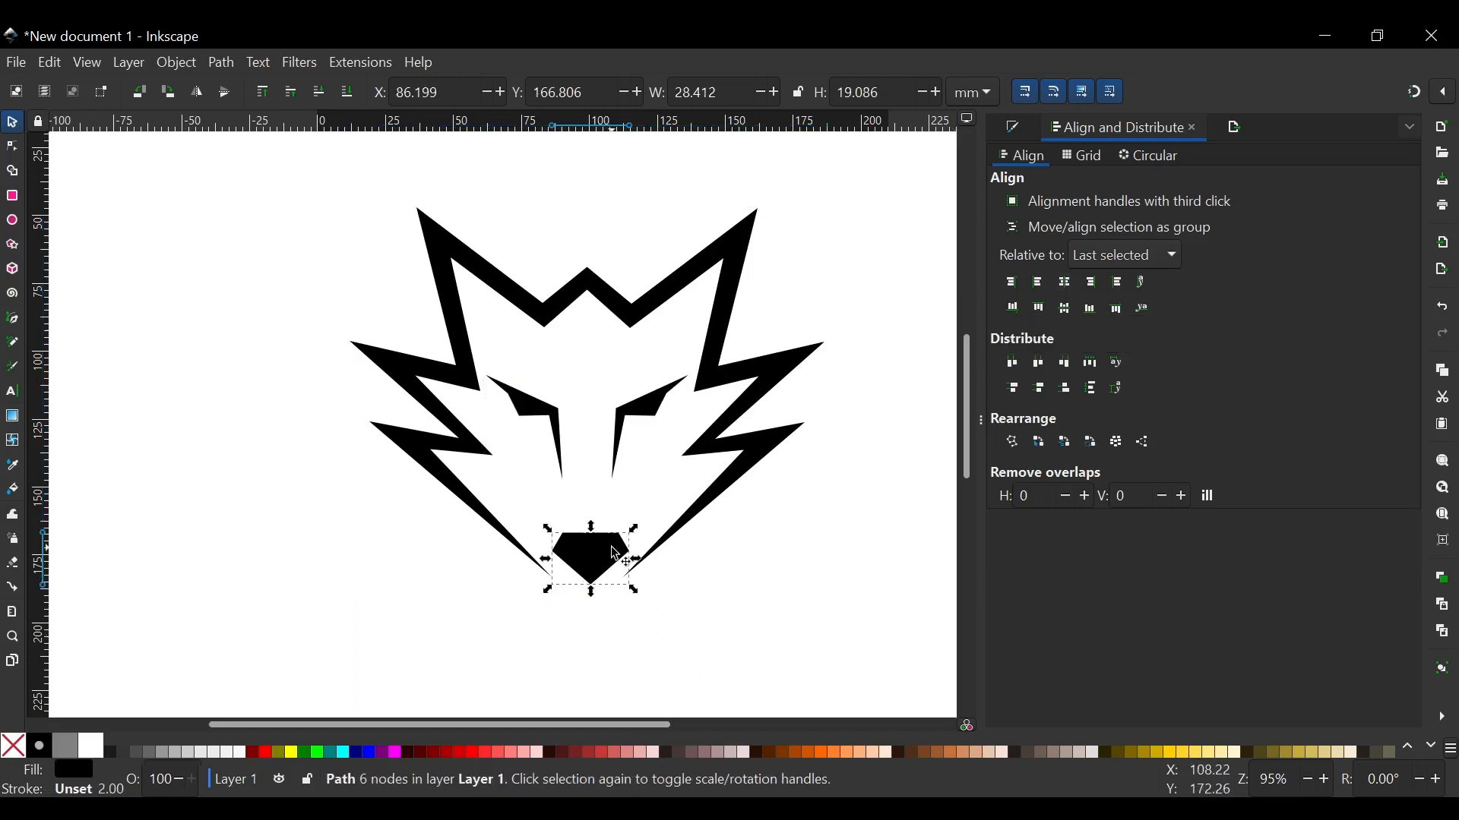
{"action": "left_click", "coordinate": [732, 256], "text": "shift"}
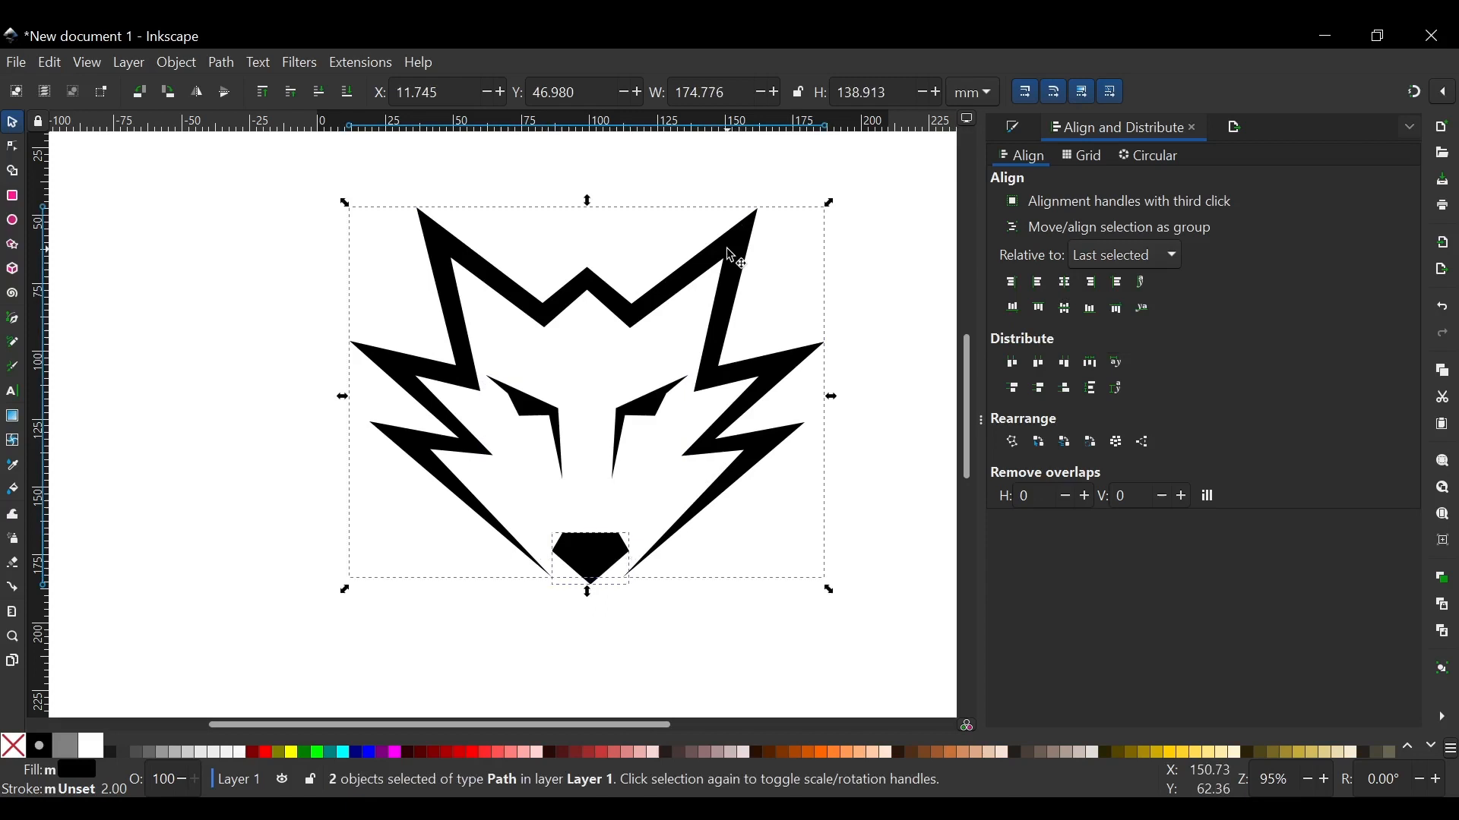
{"action": "left_click", "coordinate": [1071, 287]}
{"action": "left_click", "coordinate": [682, 196]}
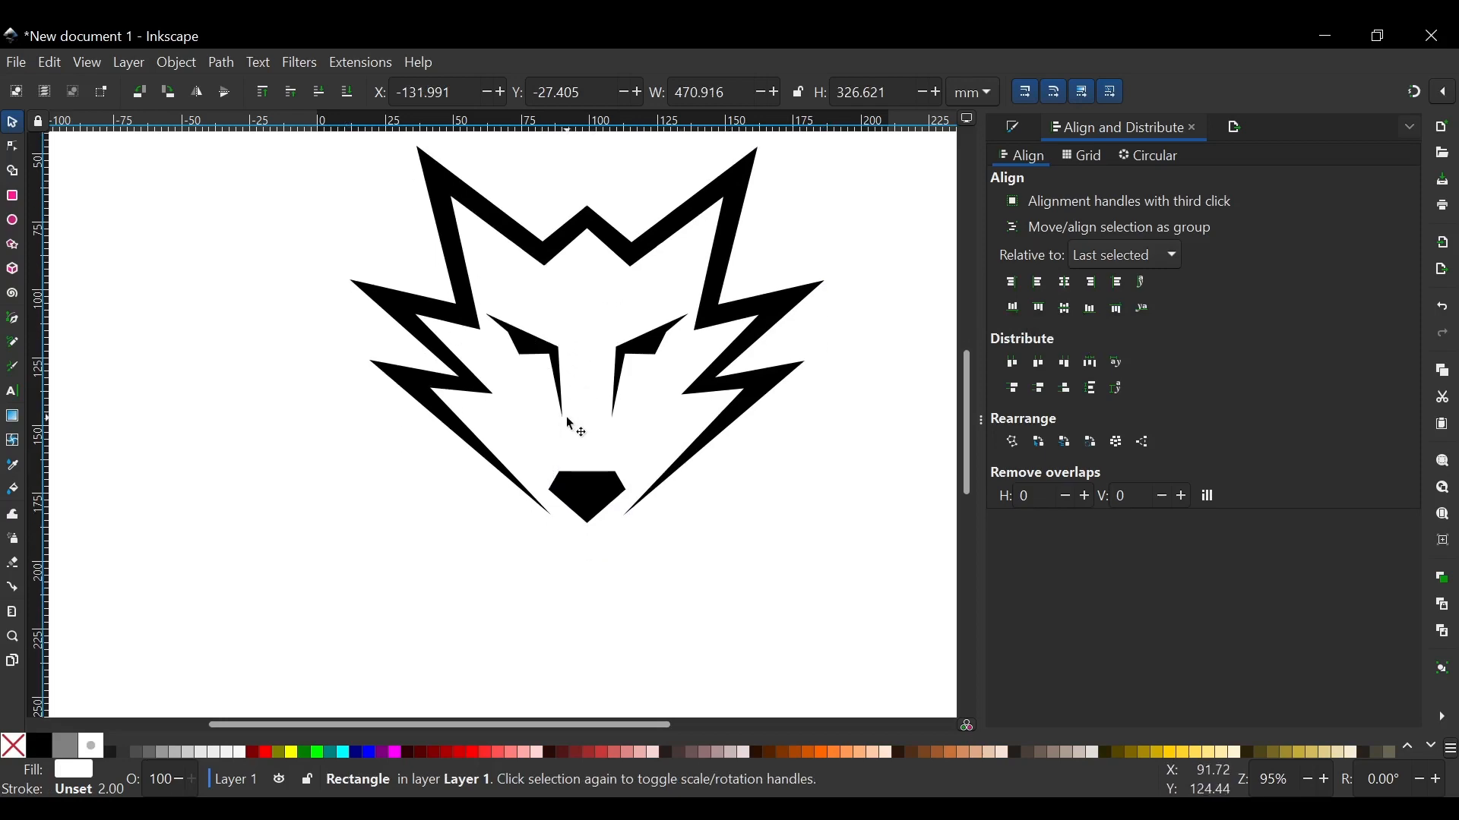
Lower the two lowest tip nodes of the head outline, beside the nose, to about Y 187.9 mm, and deselect.
{"action": "scroll", "coordinate": [579, 361], "scroll_direction": "down", "scroll_amount": 2}
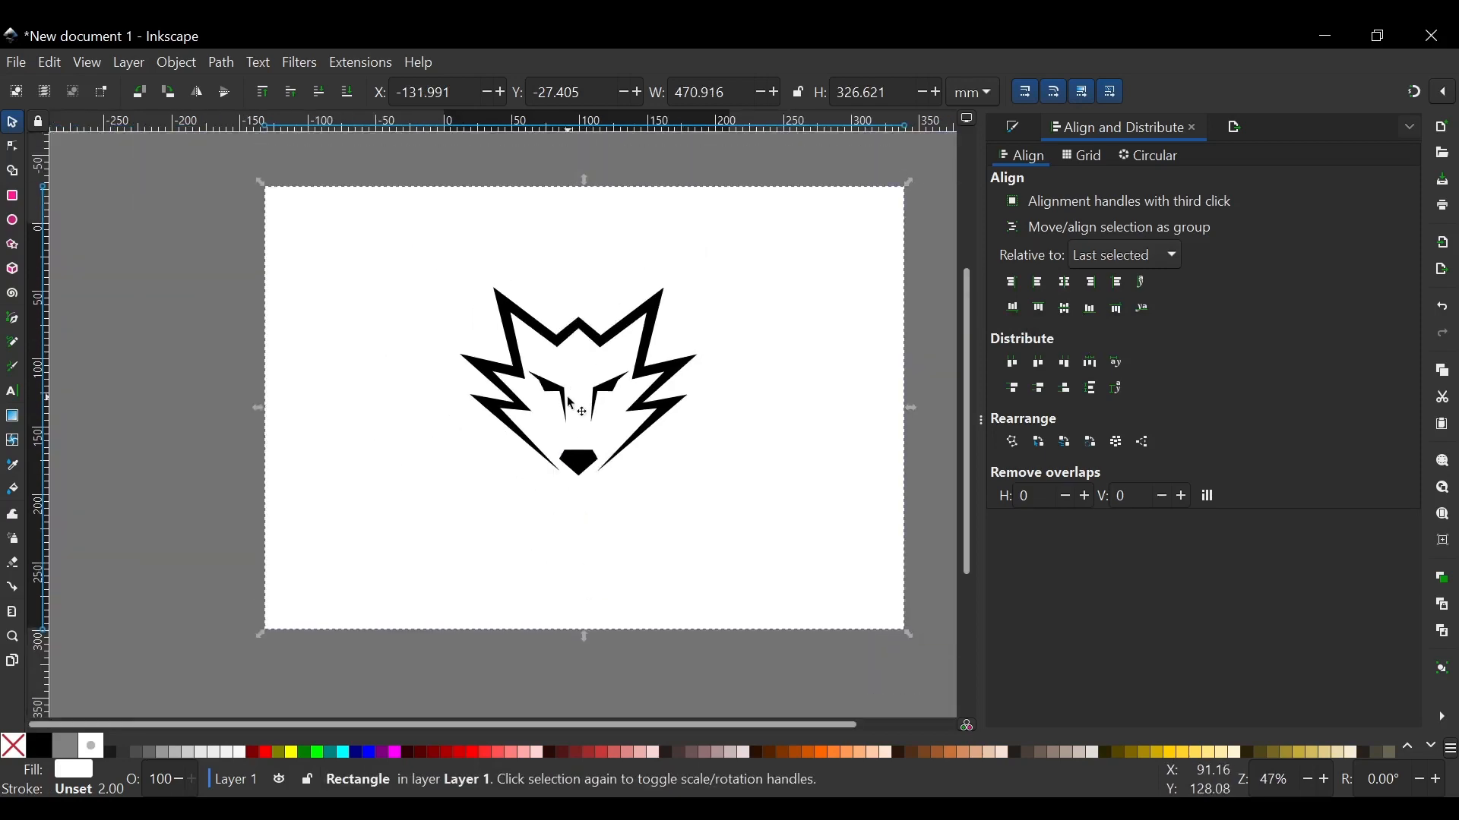
{"action": "scroll", "coordinate": [575, 406], "scroll_direction": "up", "scroll_amount": 3}
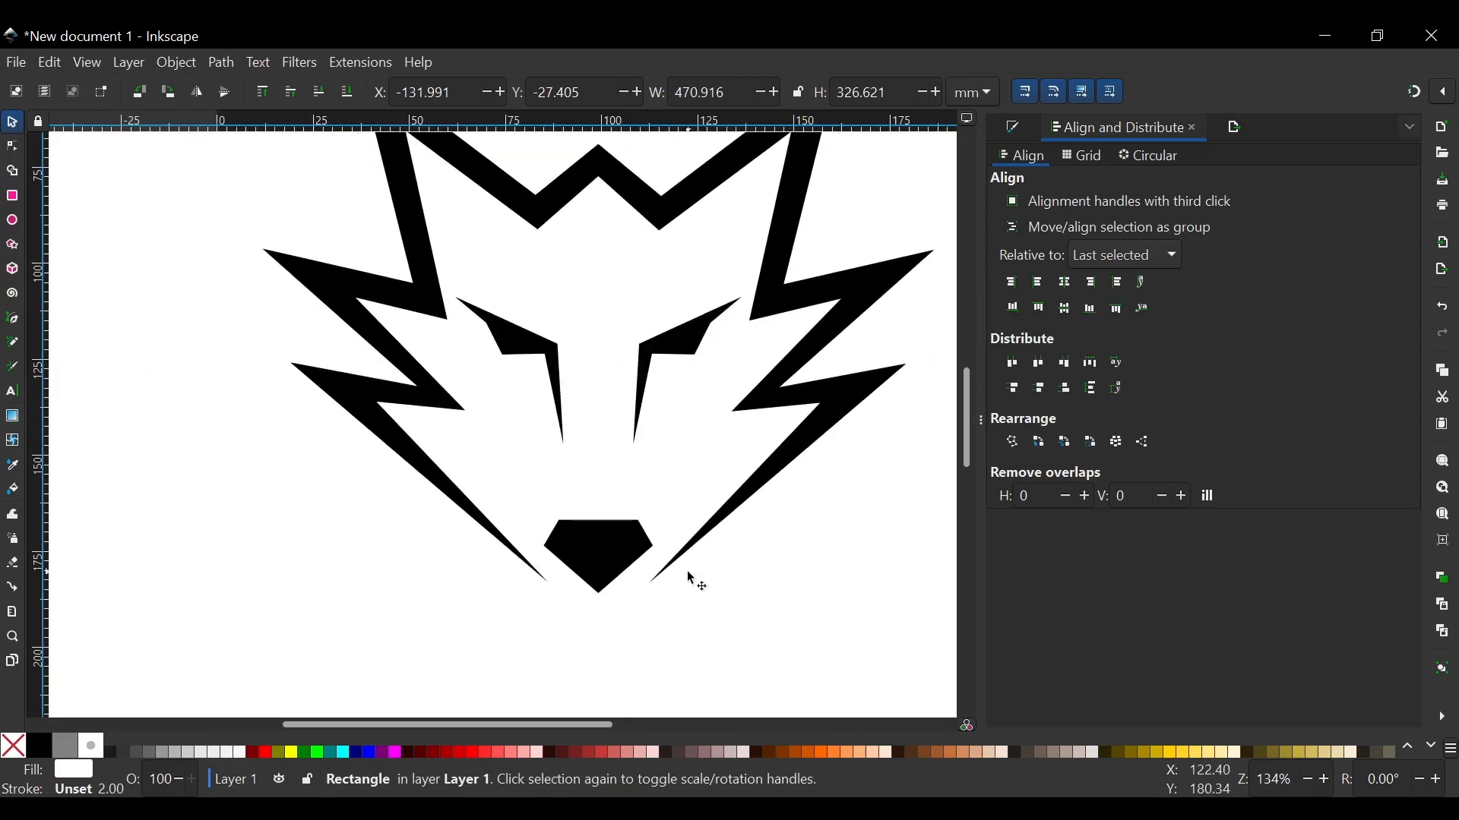
{"action": "key", "text": "n"}
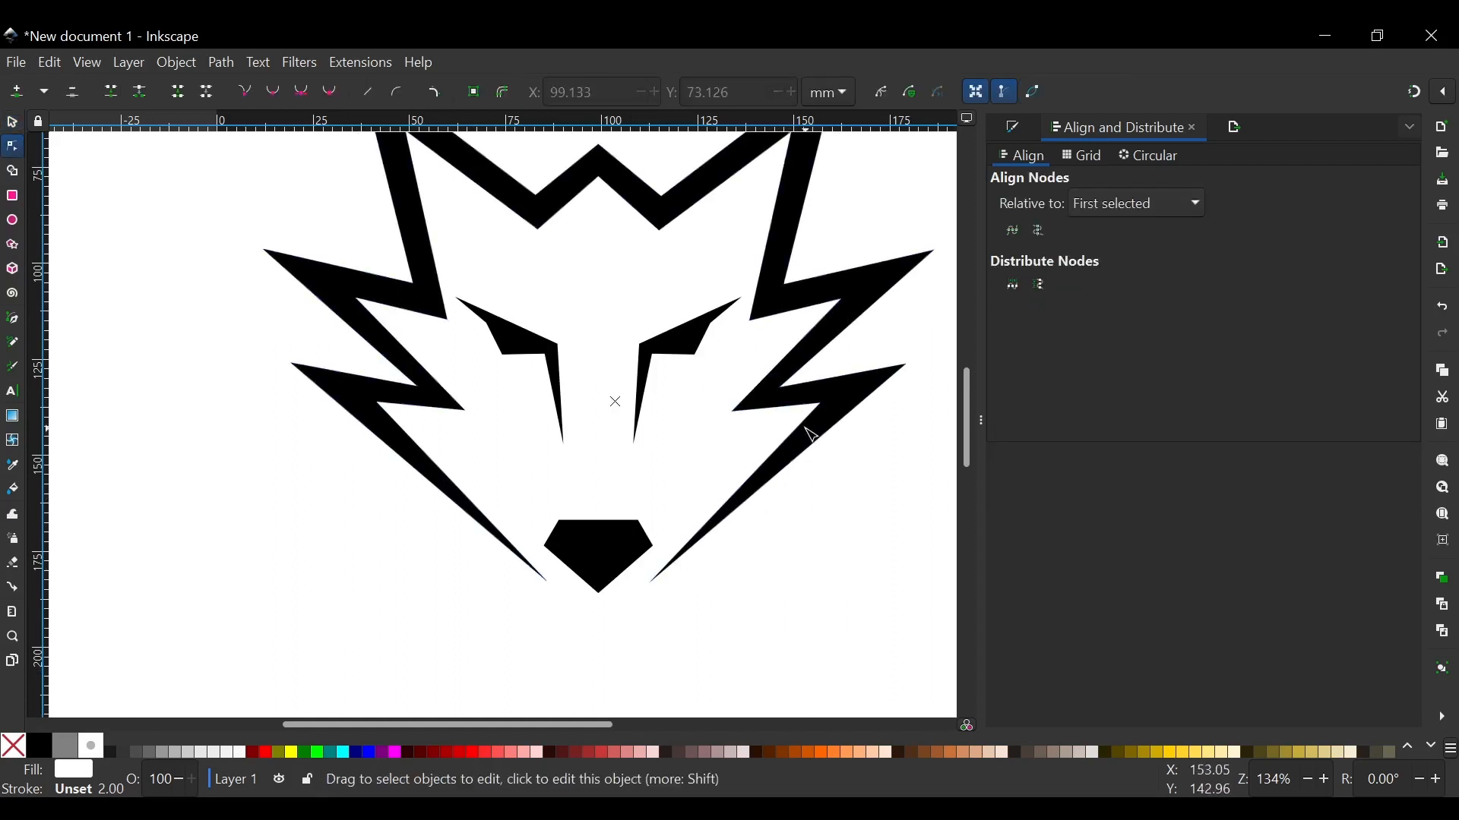
{"action": "left_click", "coordinate": [810, 435]}
{"action": "left_click_drag", "start_coordinate": [440, 527], "coordinate": [774, 653]}
{"action": "scroll", "coordinate": [598, 496], "scroll_direction": "down", "scroll_amount": 1}
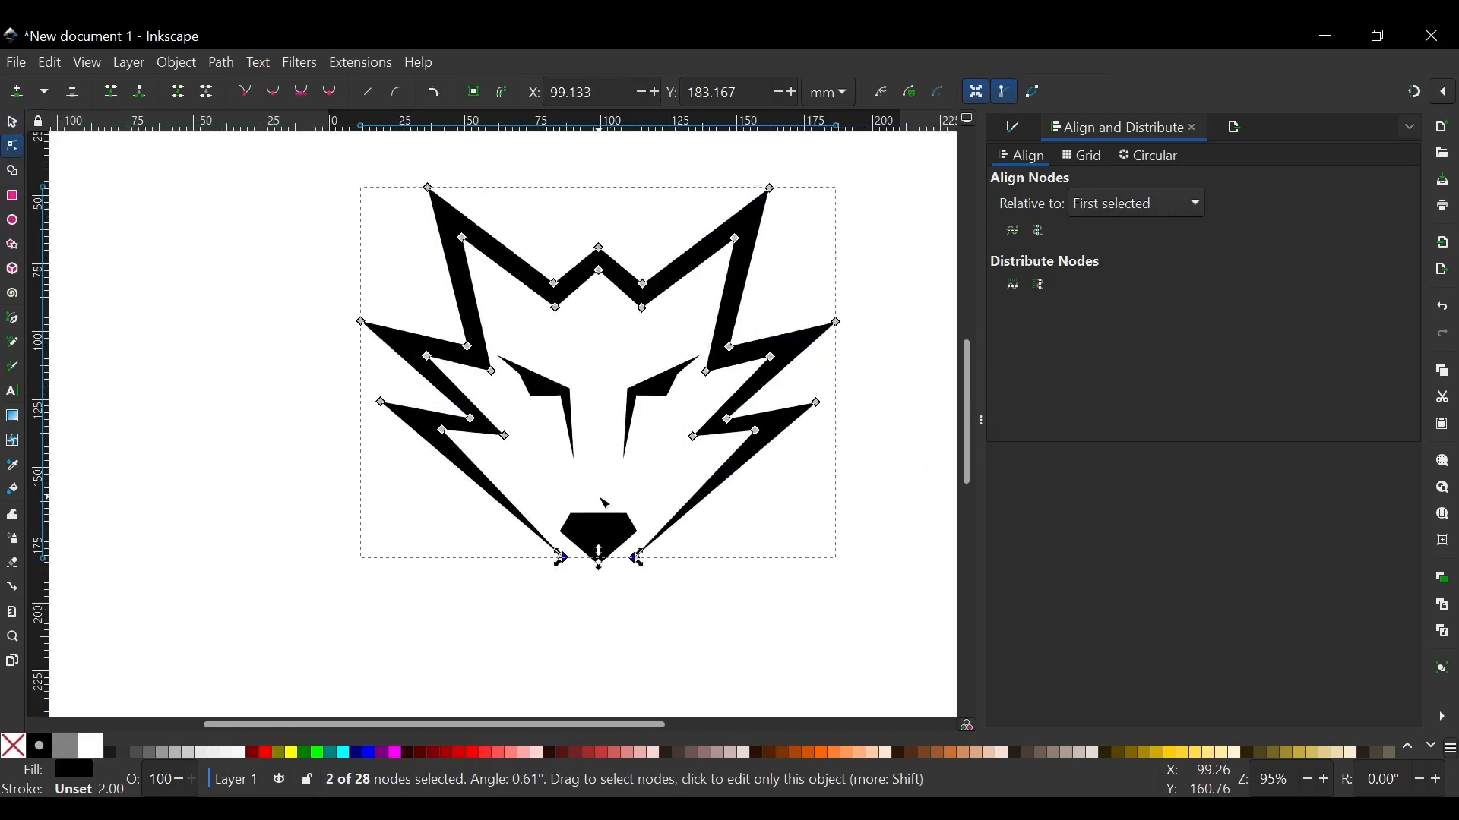
{"action": "scroll", "coordinate": [598, 496], "scroll_direction": "up", "scroll_amount": 1}
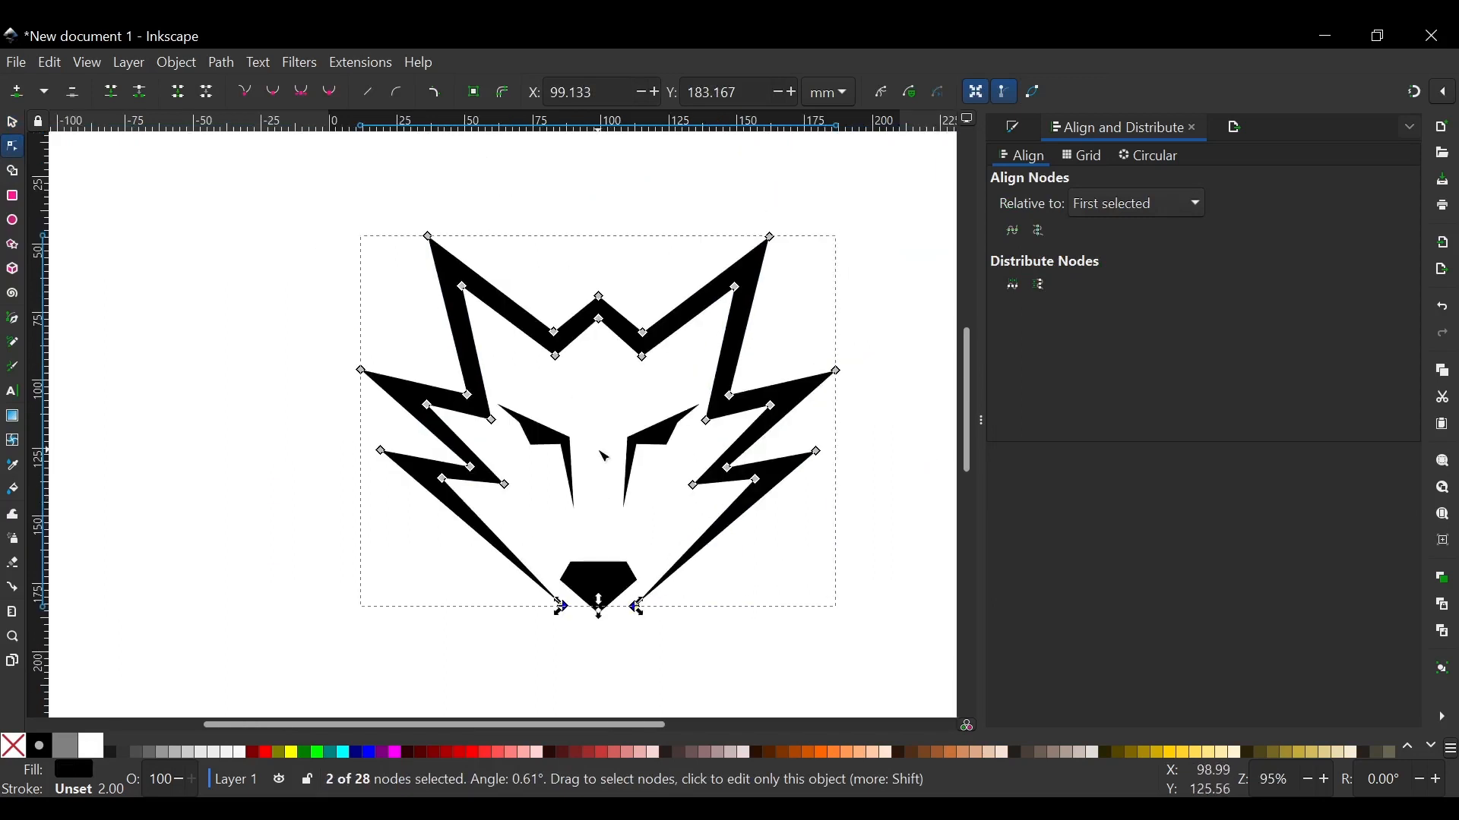
{"action": "key", "text": "Down"}
{"action": "key", "text": "Down"}
{"action": "key", "text": "Down"}
{"action": "key", "text": "Down"}
{"action": "key", "text": "Down"}
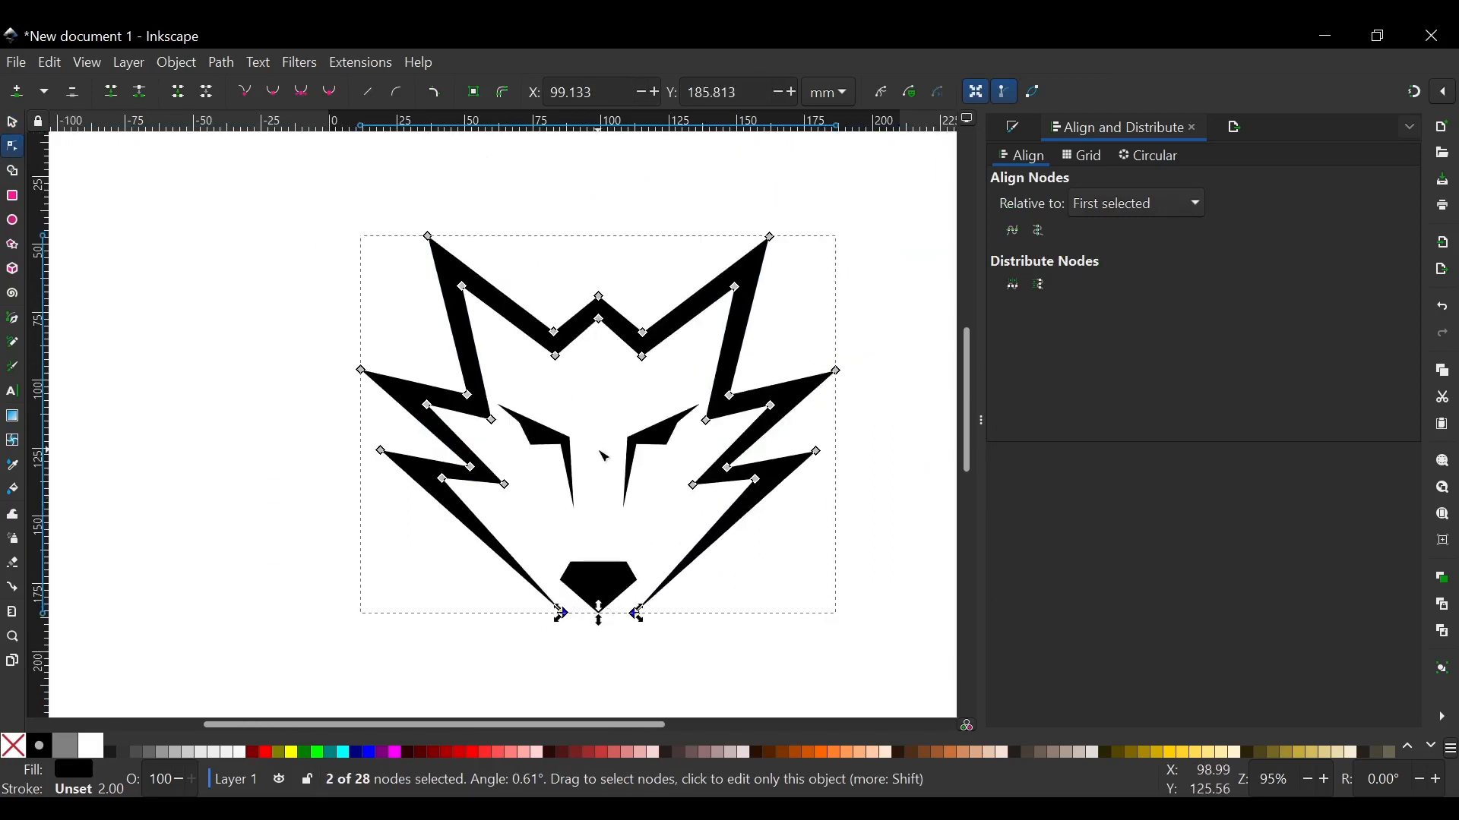
{"action": "scroll", "coordinate": [602, 487], "scroll_direction": "down", "scroll_amount": 1}
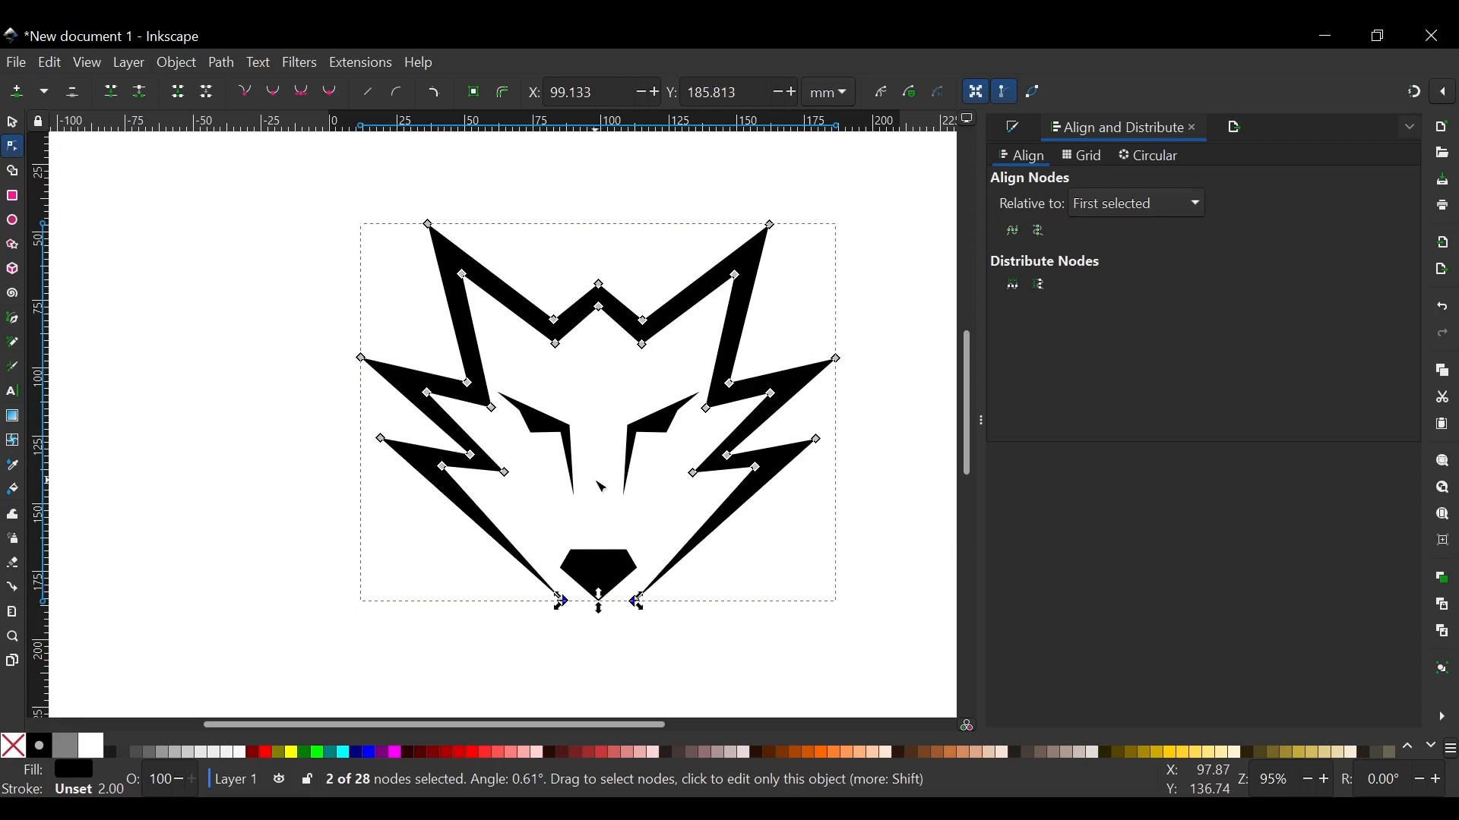
{"action": "key", "text": "Down"}
{"action": "key", "text": "Down"}
{"action": "key", "text": "Down"}
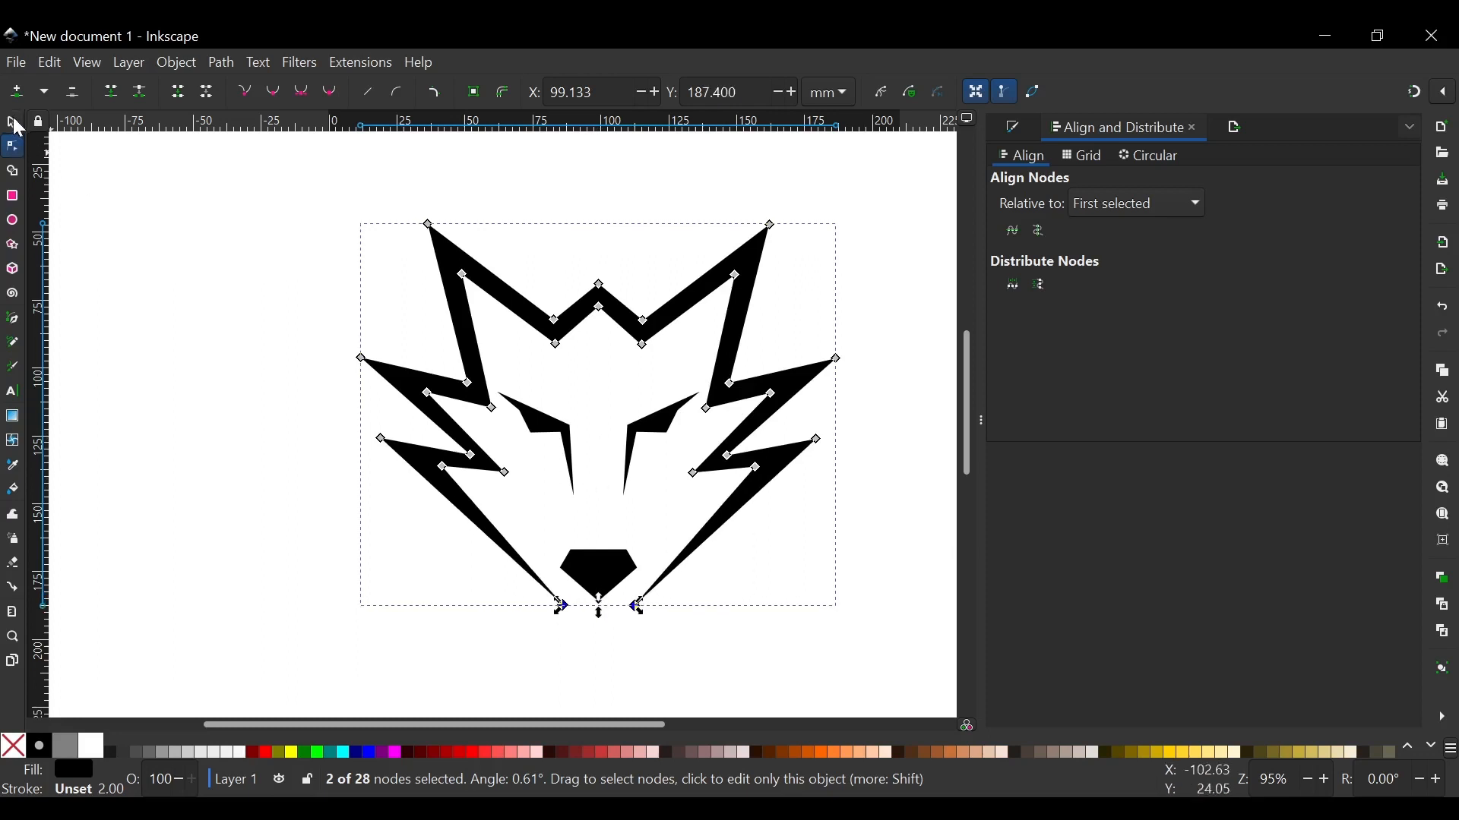
{"action": "key", "text": "Down"}
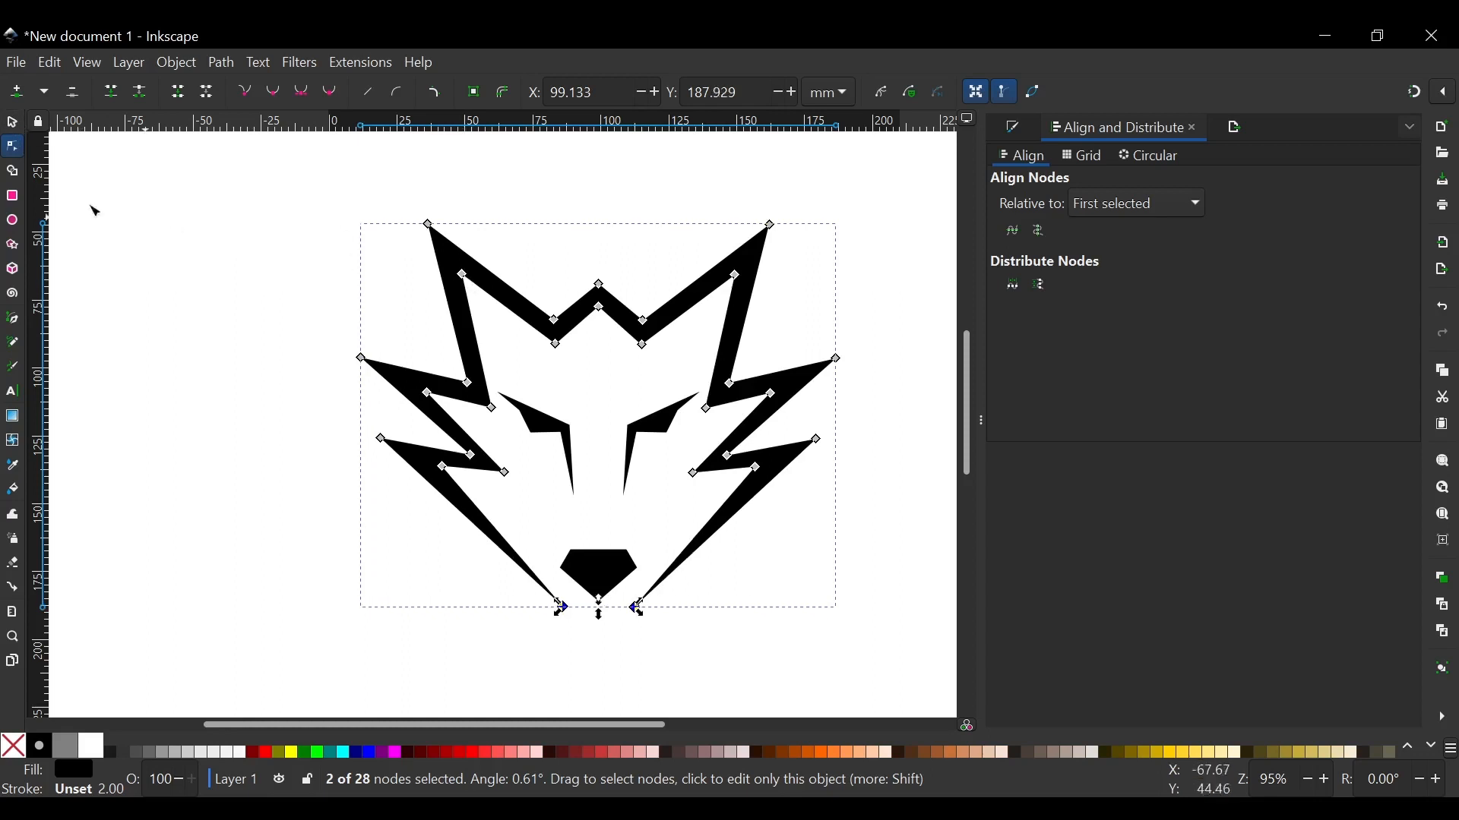
{"action": "left_click", "coordinate": [11, 123]}
{"action": "left_click", "coordinate": [261, 256]}
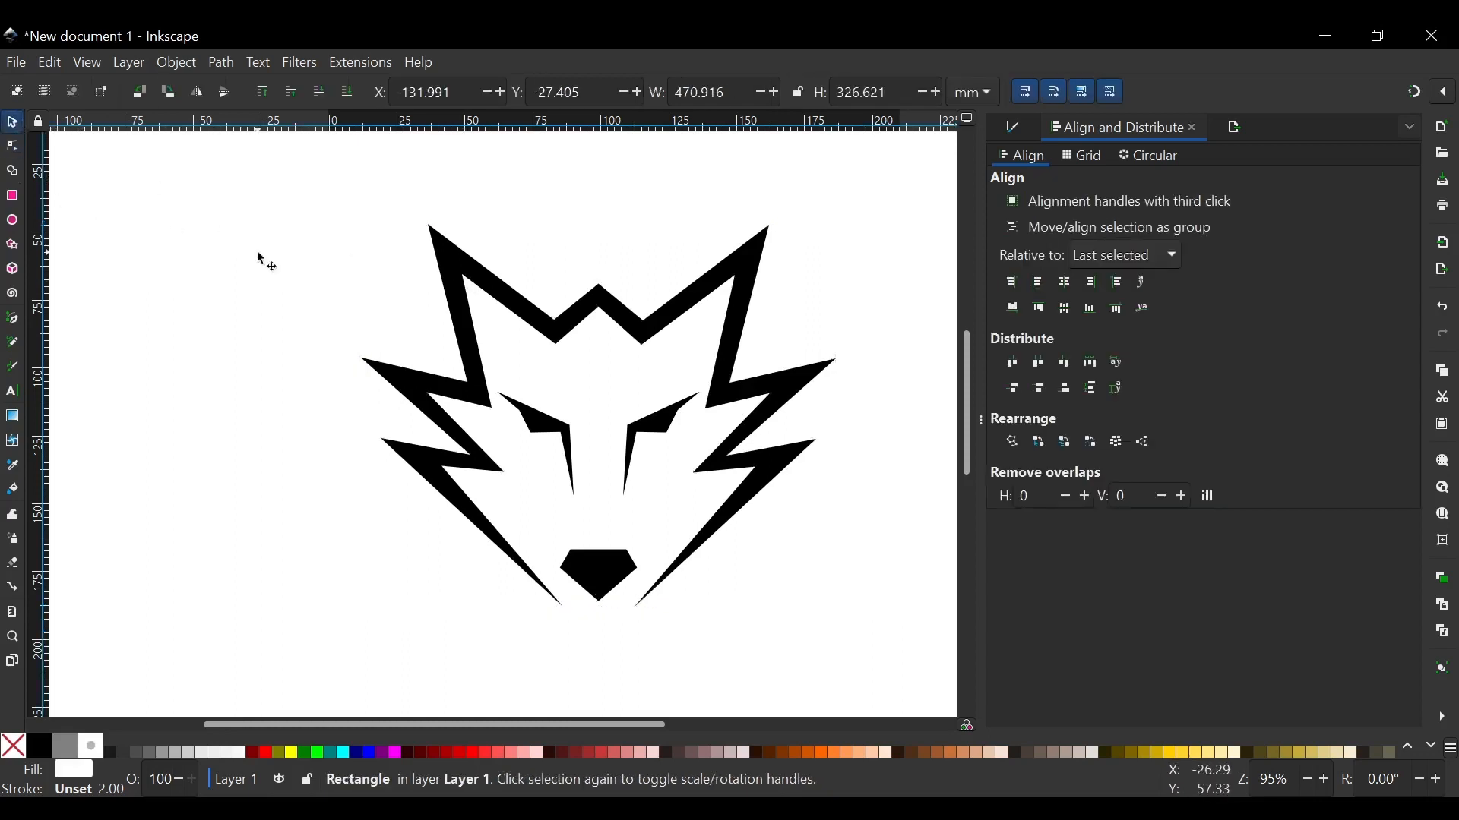
{"action": "scroll", "coordinate": [595, 474], "scroll_direction": "down", "scroll_amount": 1}
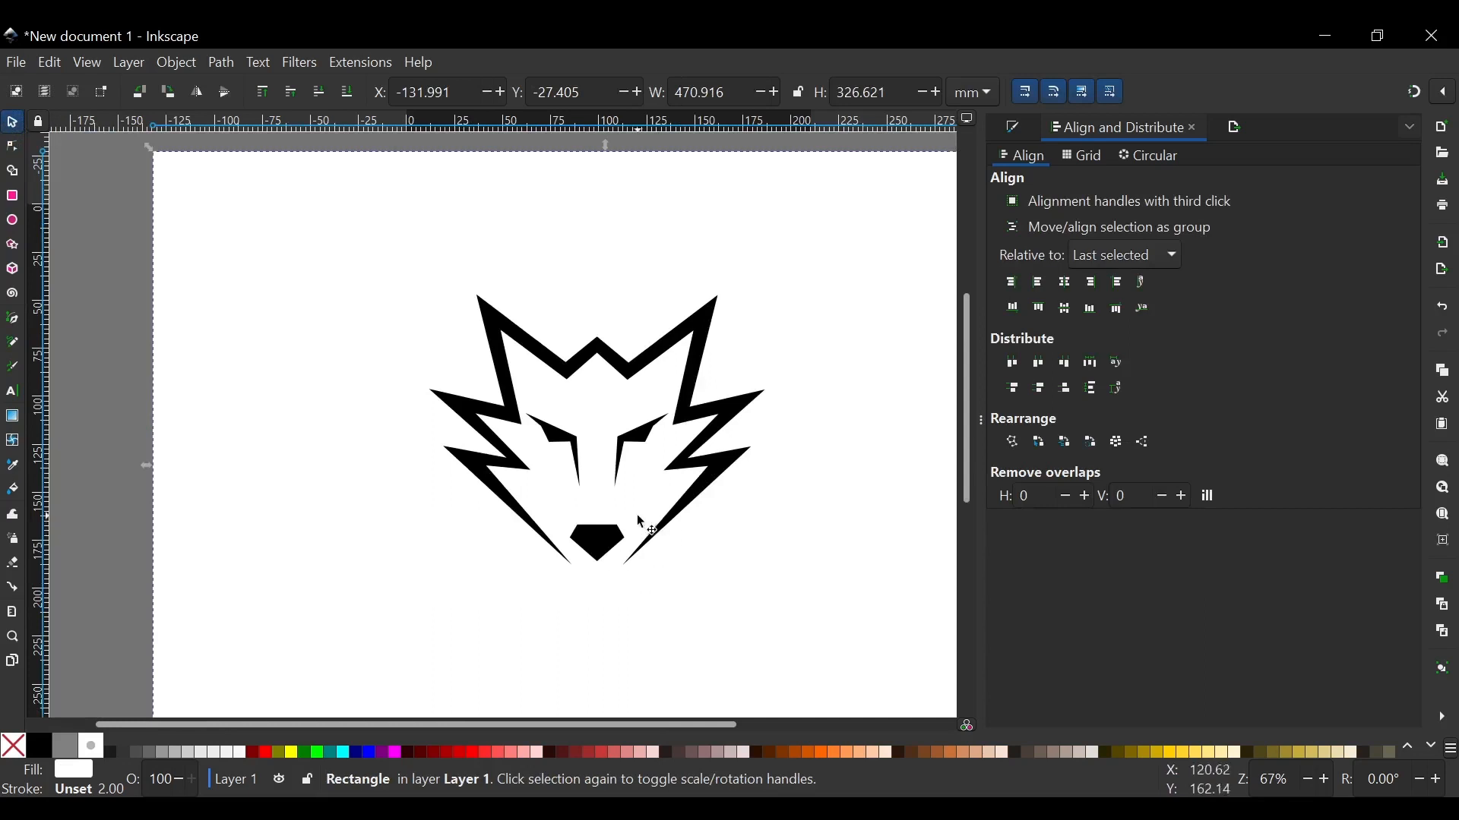
{"action": "scroll", "coordinate": [606, 525], "scroll_direction": "up", "scroll_amount": 2}
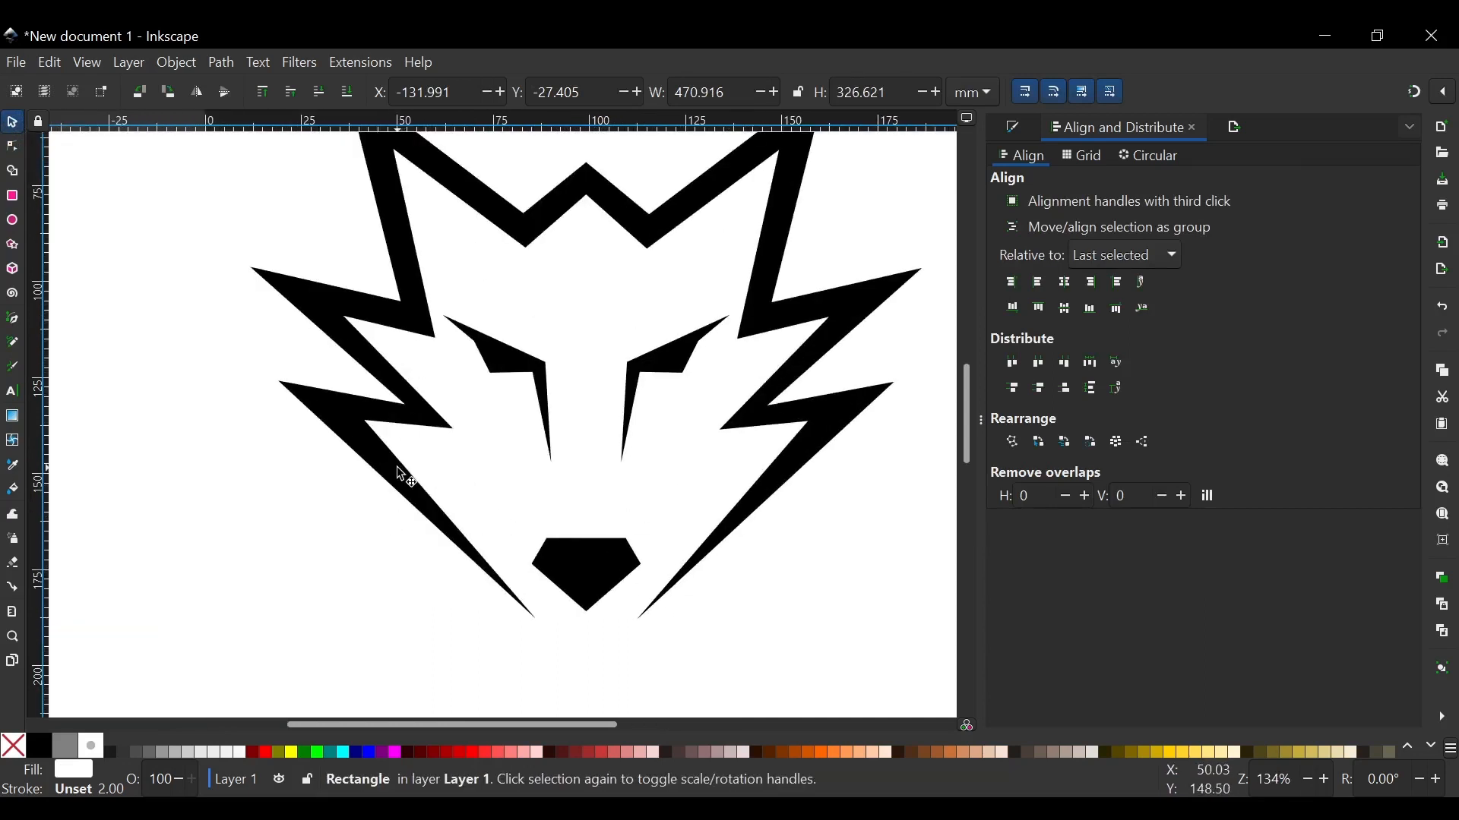
Move the lowest left tip node of the head outline, beside the nose, inward to about X 87.6 mm.
{"action": "key", "text": "n"}
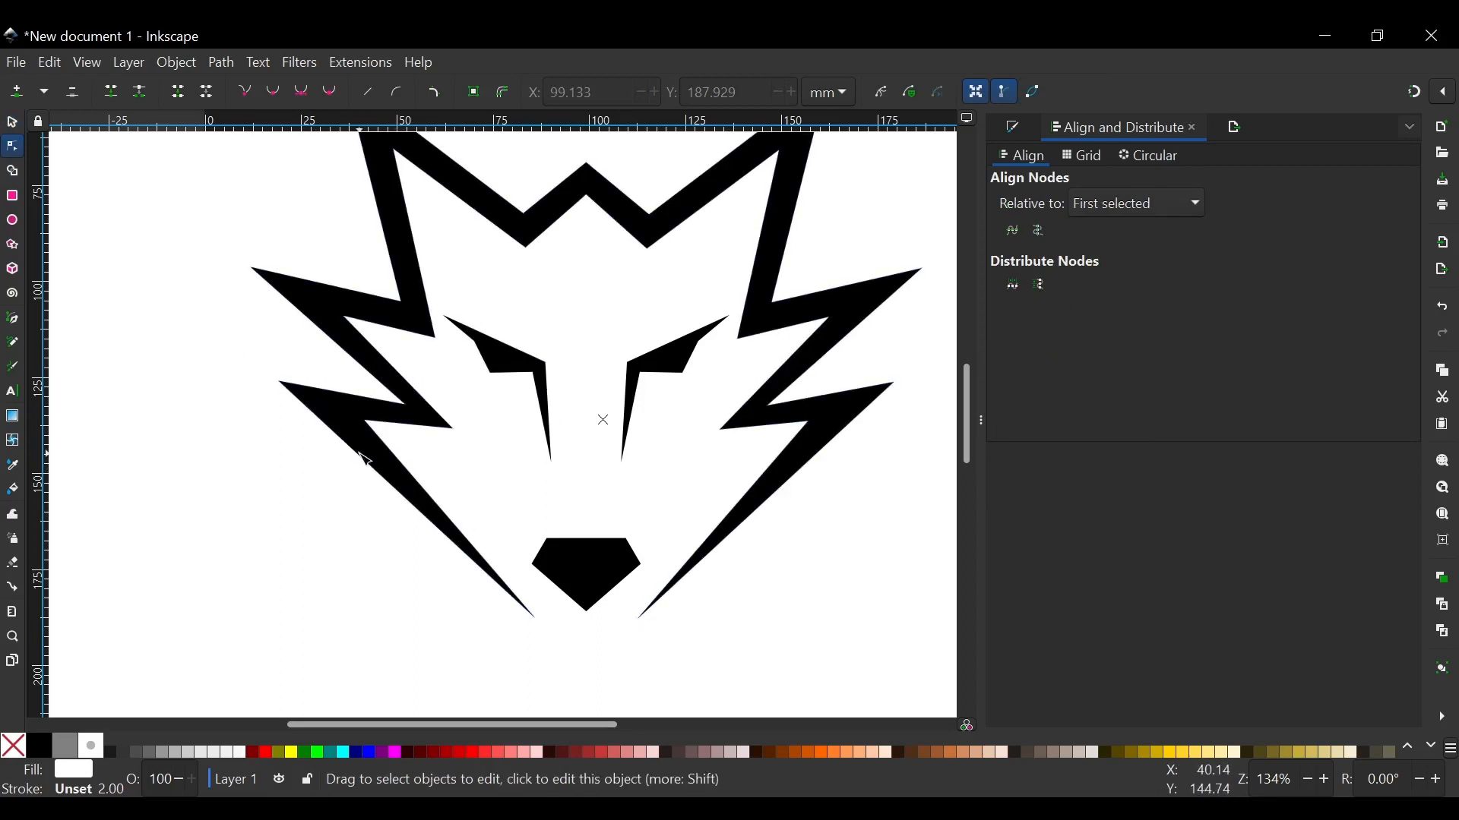
{"action": "left_click", "coordinate": [368, 459]}
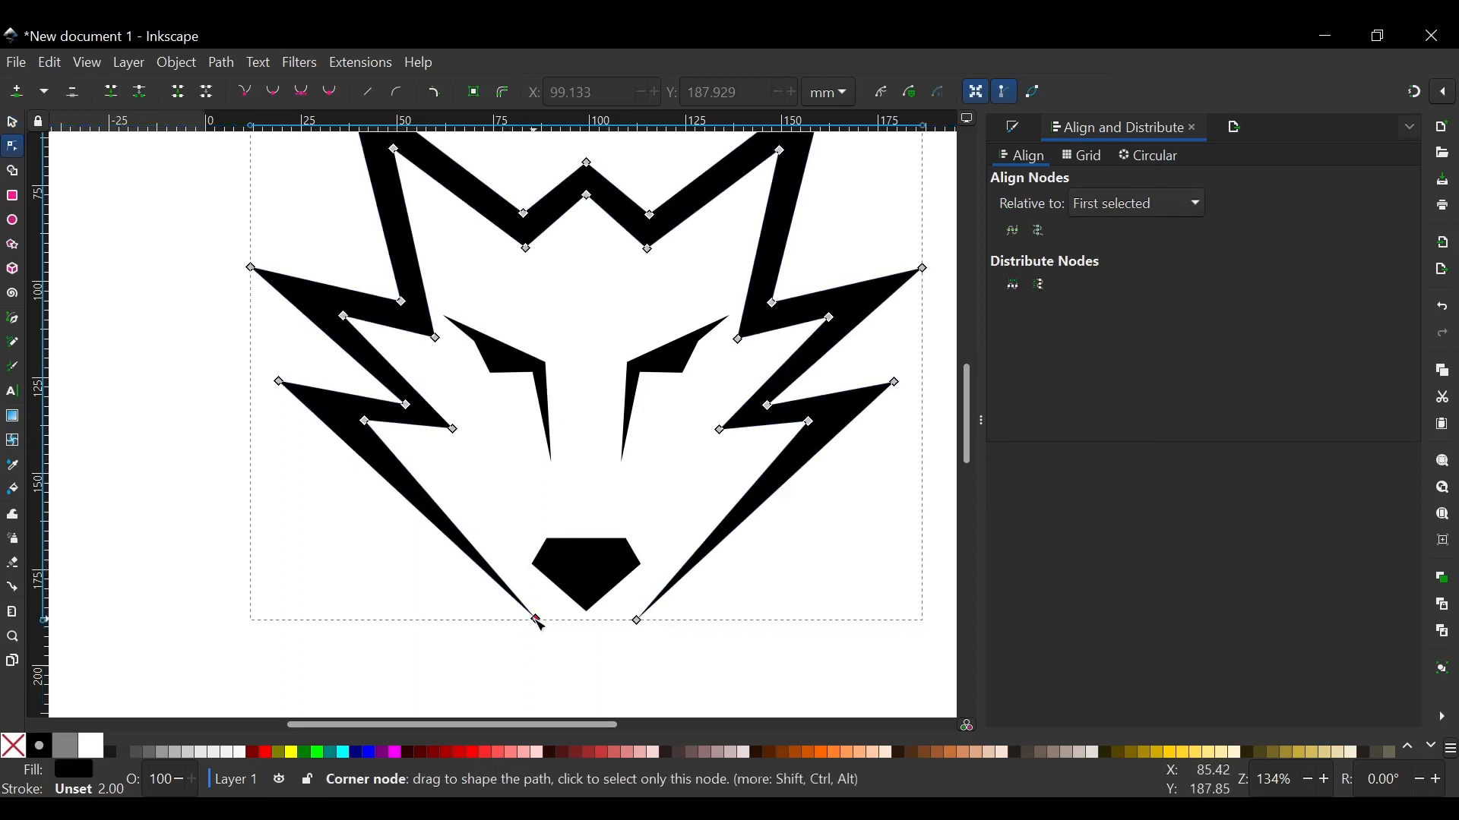
{"action": "left_click_drag", "start_coordinate": [490, 598], "coordinate": [606, 676]}
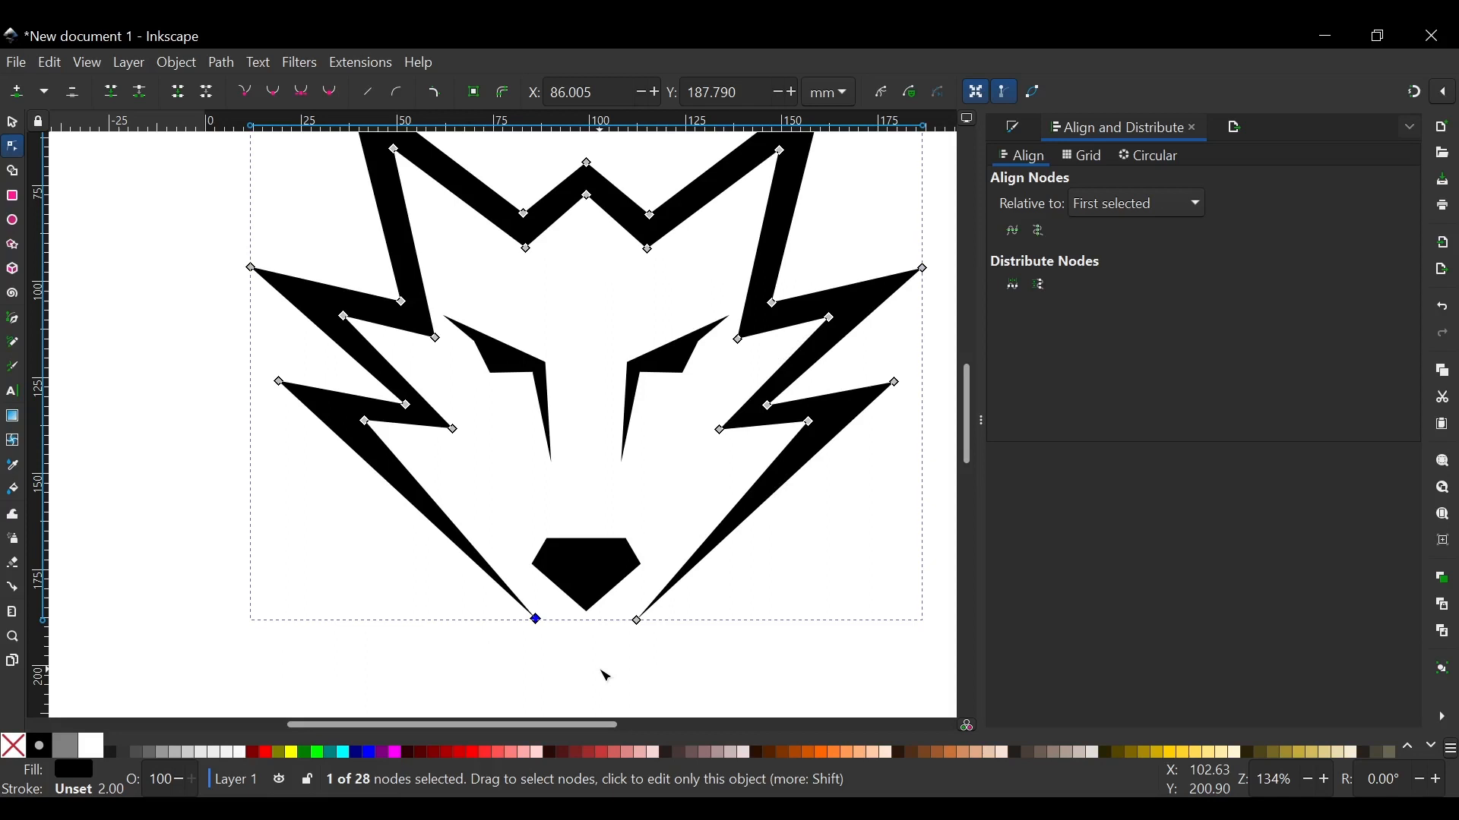
{"action": "key", "text": "Right"}
{"action": "key", "text": "Right"}
{"action": "key", "text": "Right"}
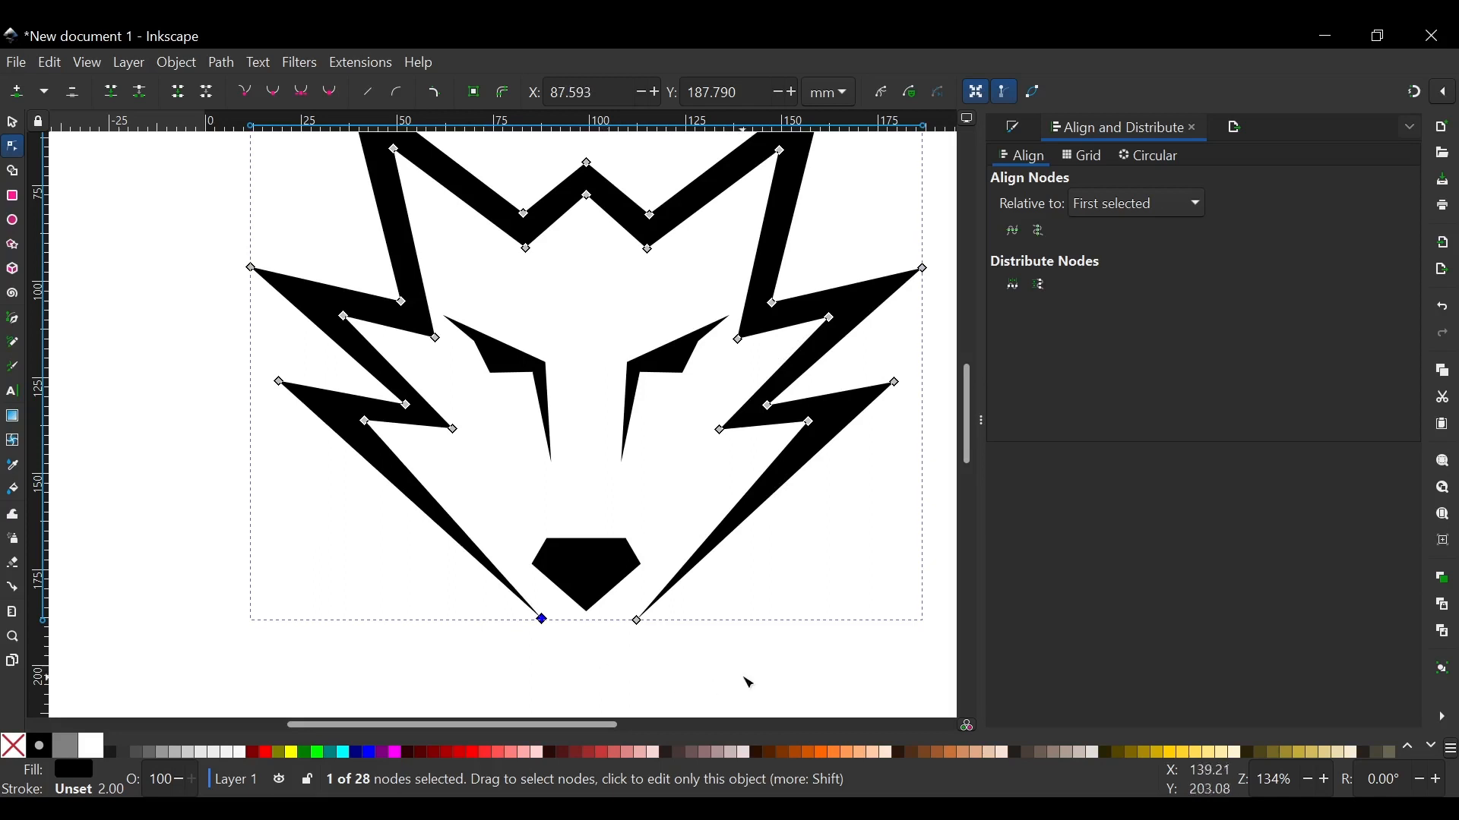
Move the lowest right tip node of the head outline inward to about X 110.7 mm, and deselect the outline.
{"action": "left_click_drag", "start_coordinate": [690, 667], "coordinate": [606, 587]}
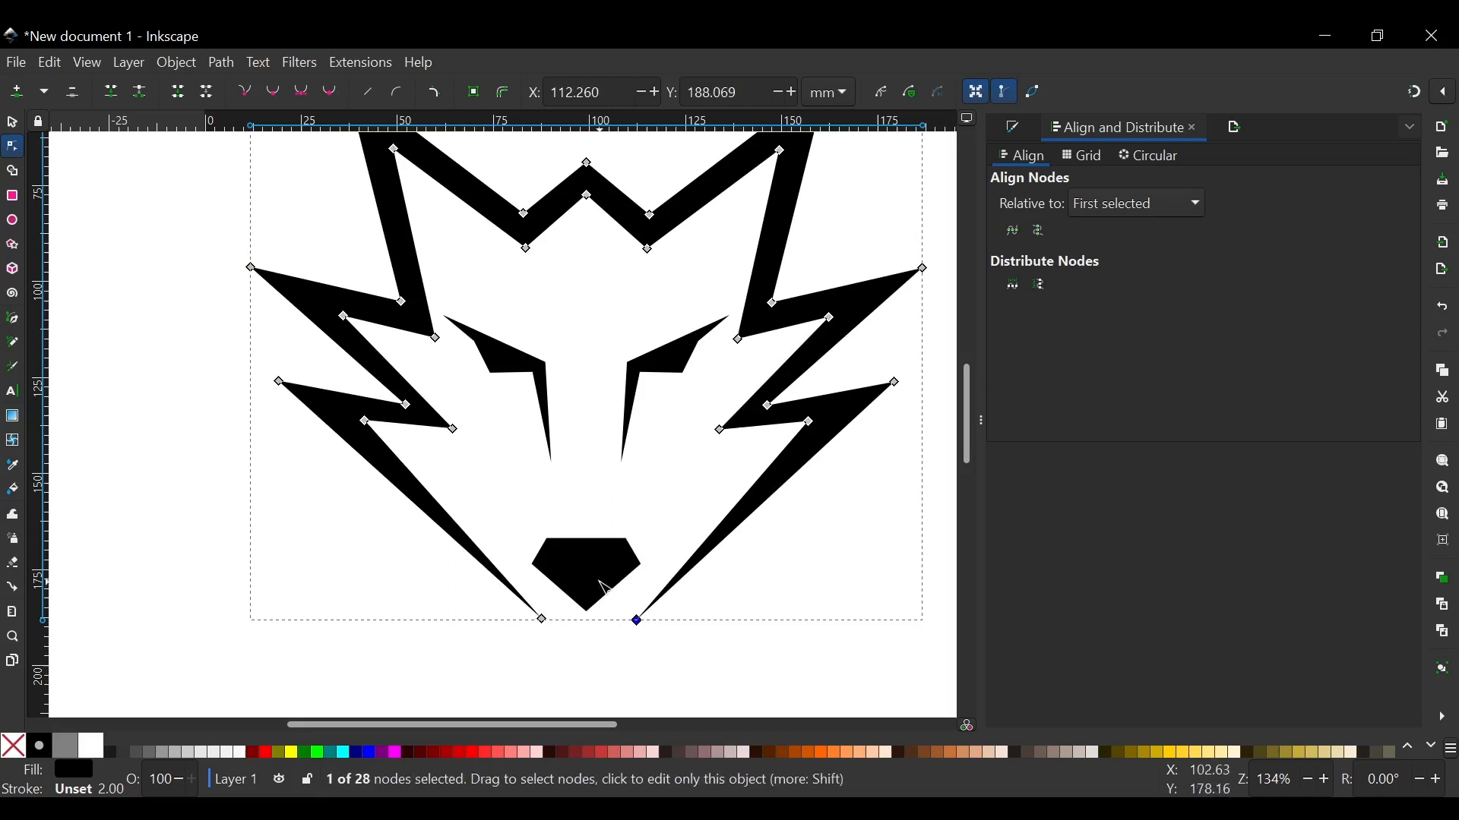
{"action": "key", "text": "Left"}
{"action": "key", "text": "Left"}
{"action": "key", "text": "Left"}
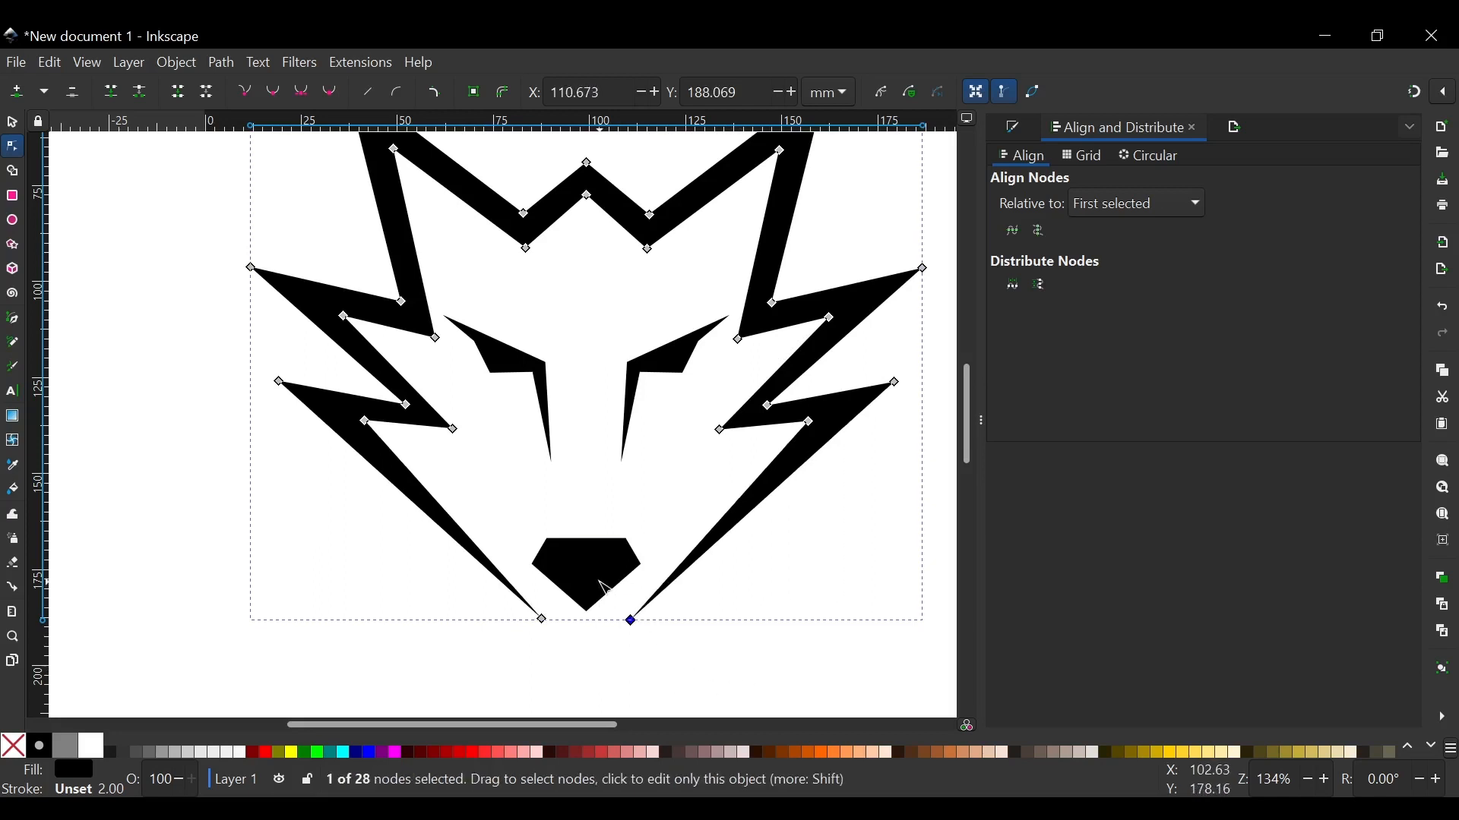
{"action": "left_click", "coordinate": [12, 123]}
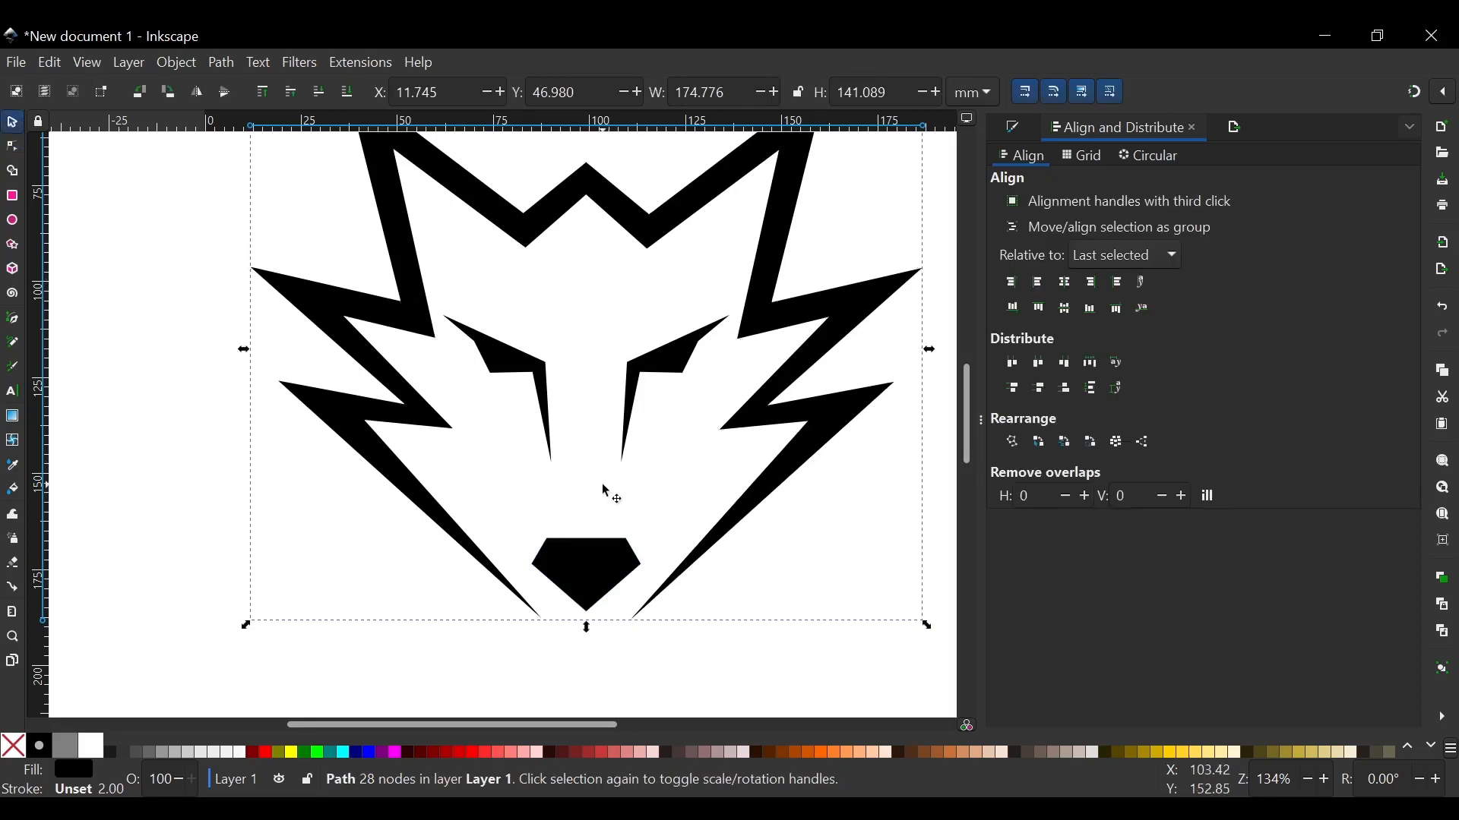
{"action": "scroll", "coordinate": [570, 449], "scroll_direction": "down", "scroll_amount": 3}
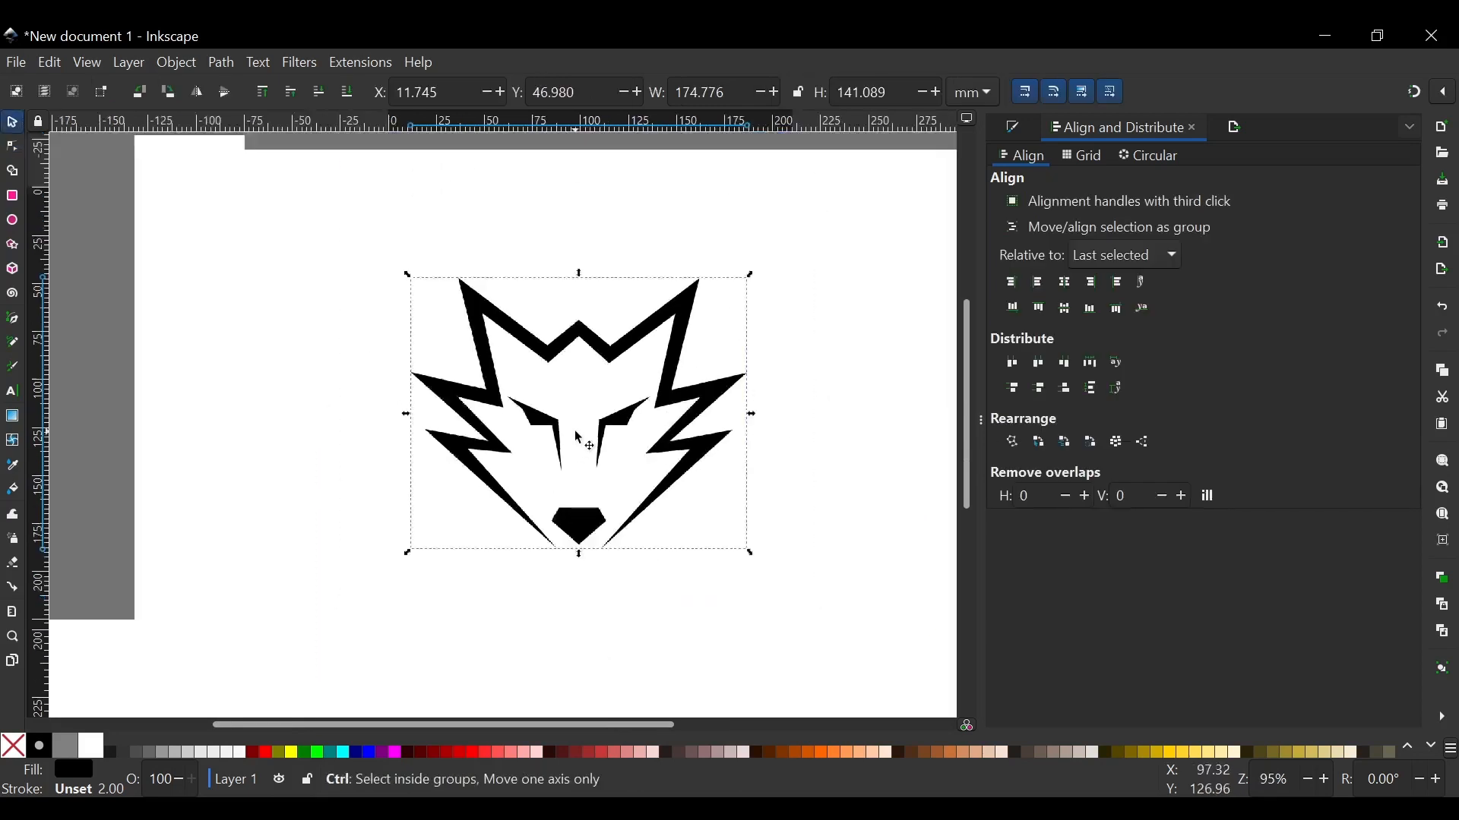
{"action": "left_click", "coordinate": [638, 199]}
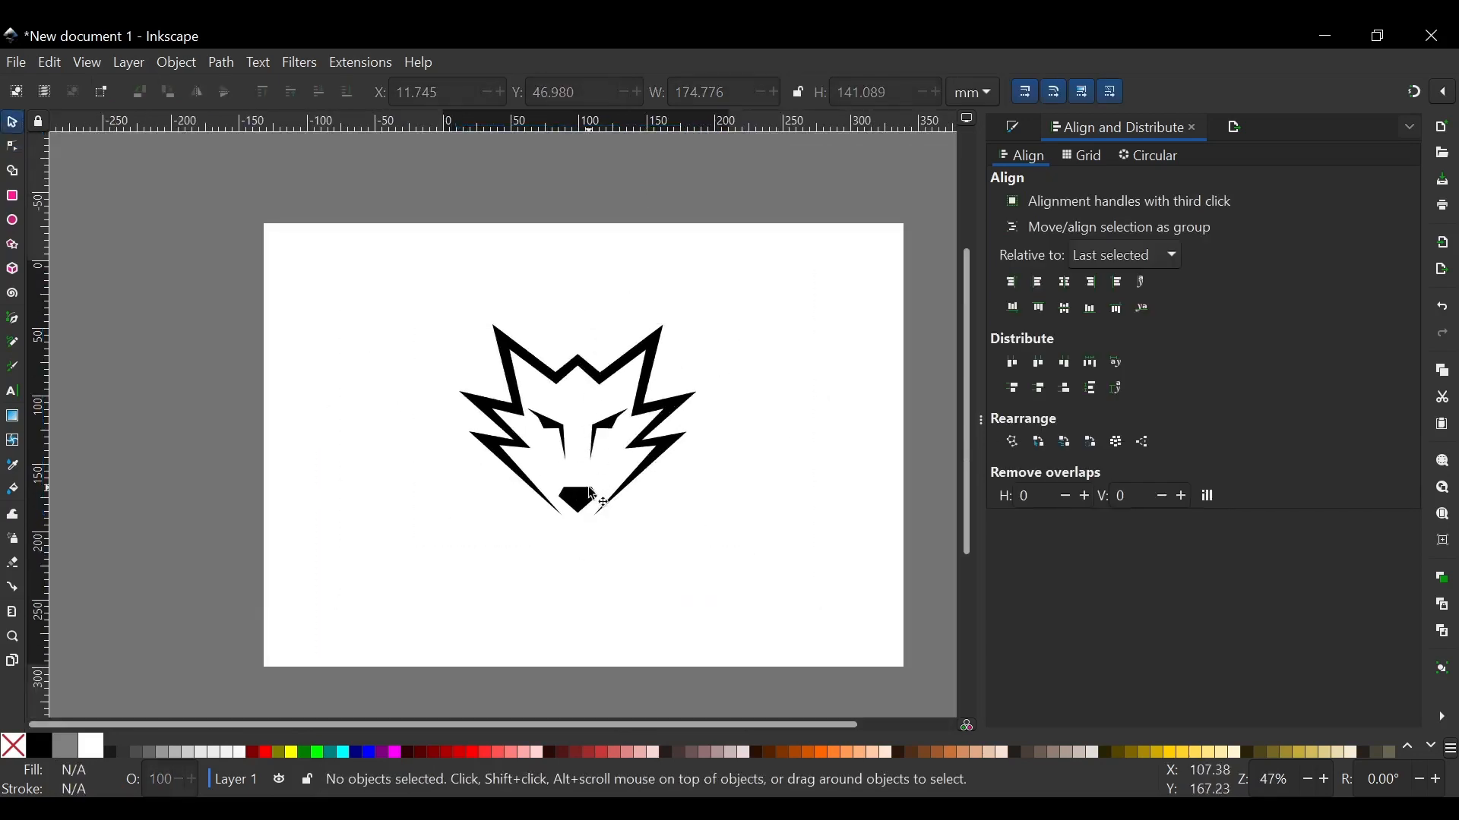
Move the outer tip node of the head outline's lower left cheek spike inward to about X 21.1 mm.
{"action": "scroll", "coordinate": [582, 463], "scroll_direction": "up", "scroll_amount": 2}
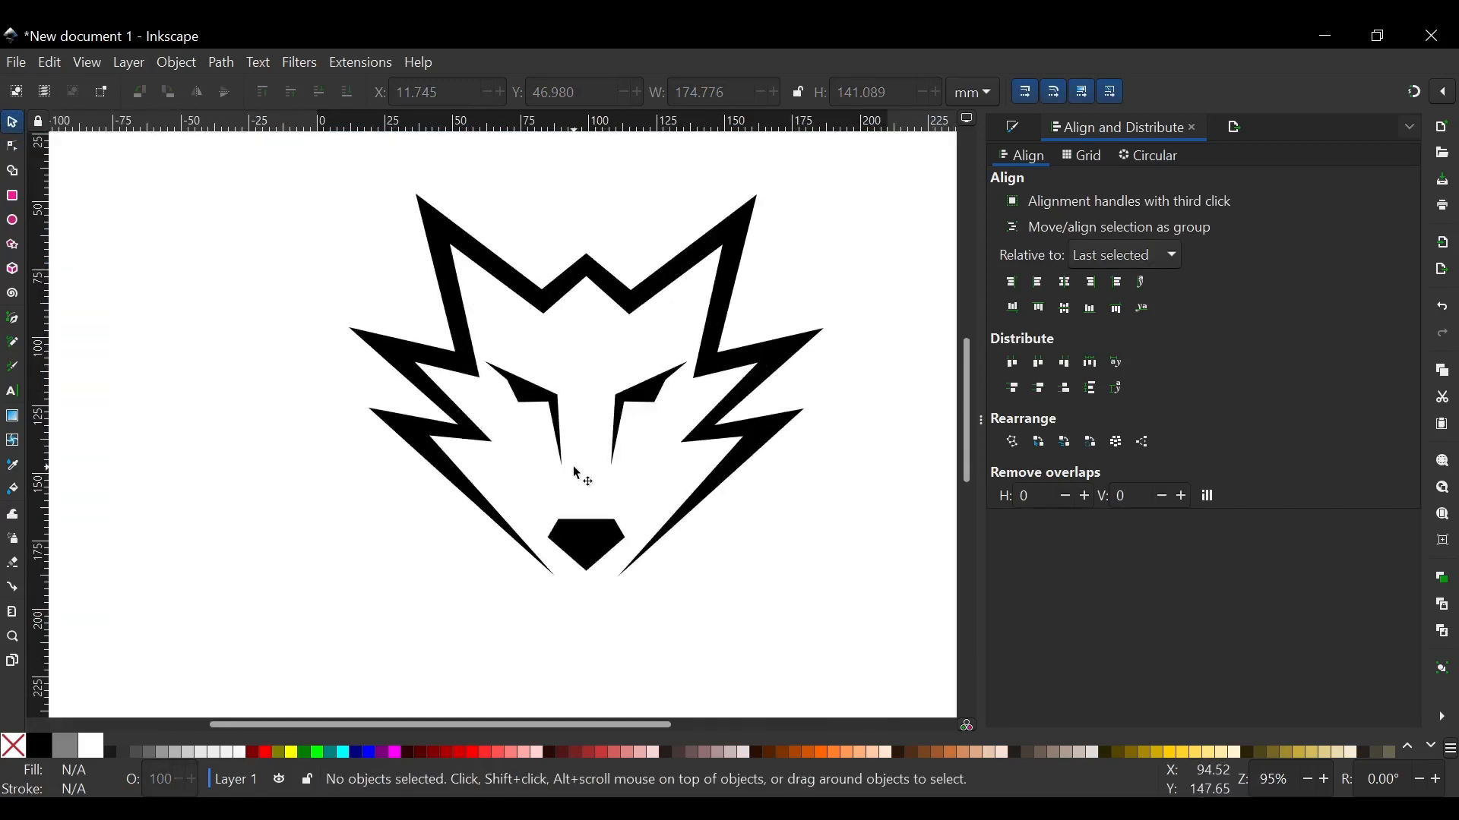
{"action": "scroll", "coordinate": [575, 469], "scroll_direction": "down", "scroll_amount": 1}
{"action": "scroll", "coordinate": [575, 448], "scroll_direction": "up", "scroll_amount": 1}
{"action": "scroll", "coordinate": [575, 448], "scroll_direction": "up", "scroll_amount": 1}
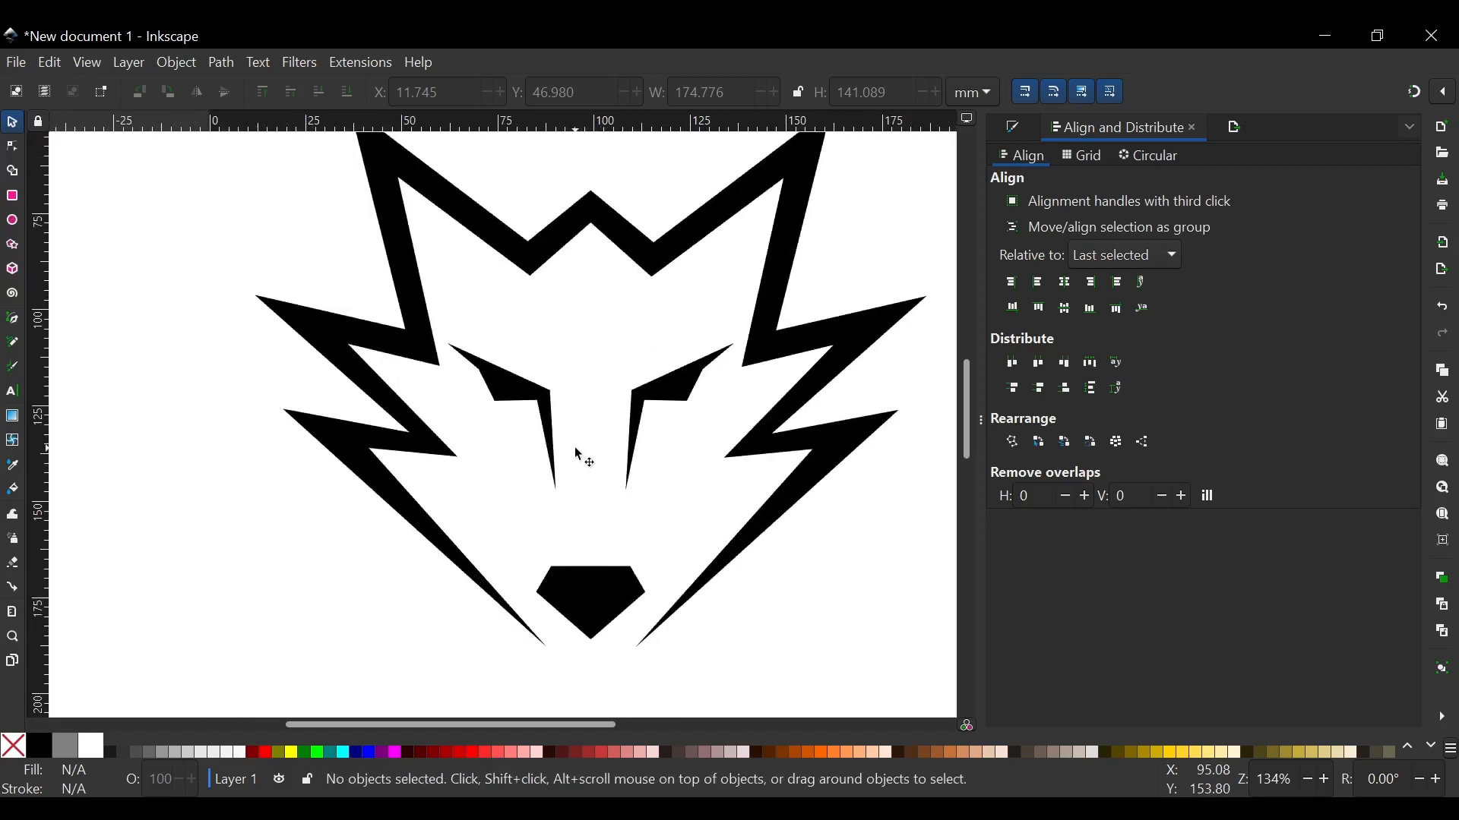
{"action": "scroll", "coordinate": [575, 449], "scroll_direction": "down", "scroll_amount": 1}
{"action": "key", "text": "n"}
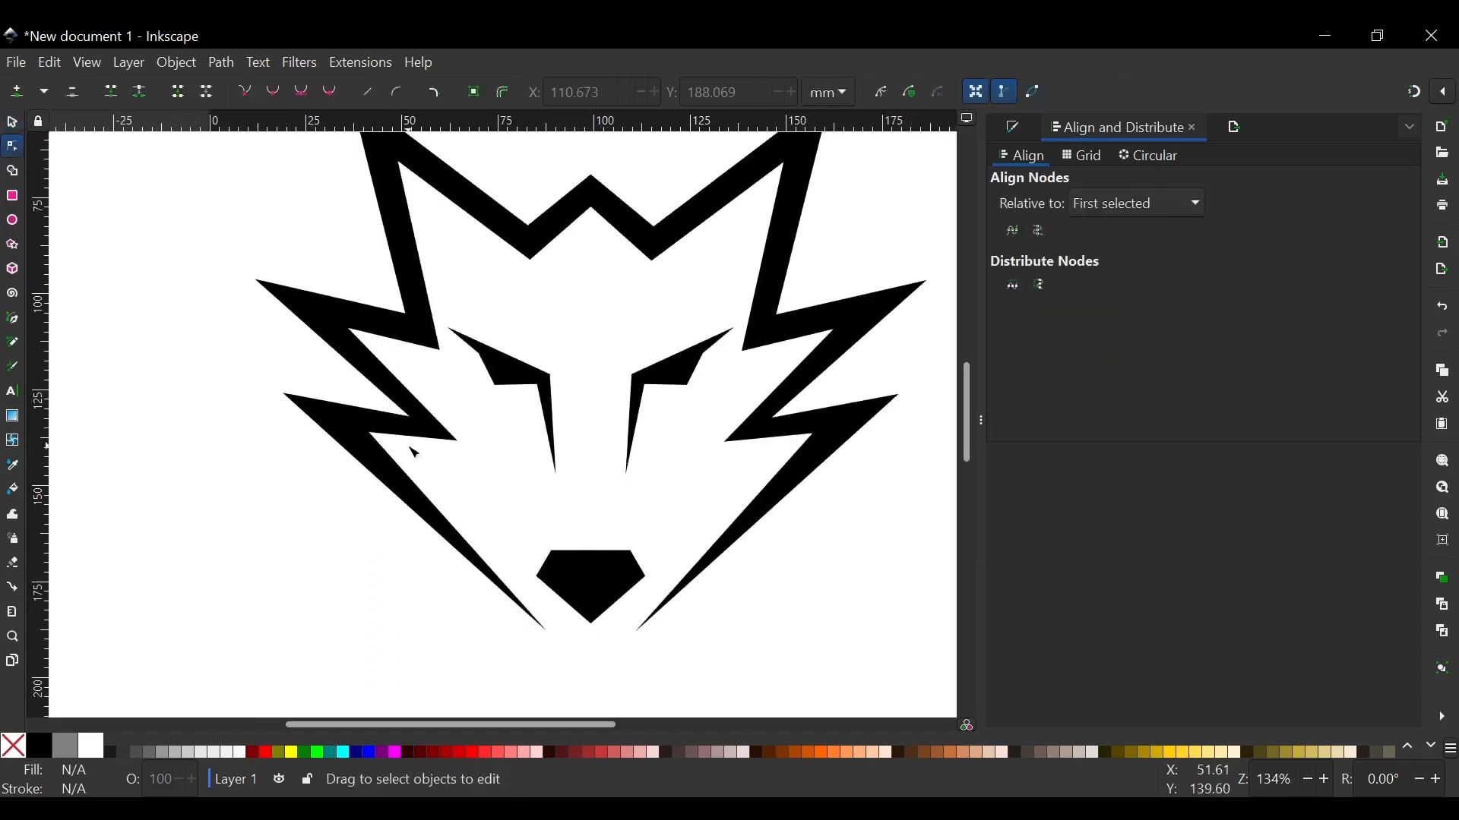
{"action": "left_click", "coordinate": [348, 416]}
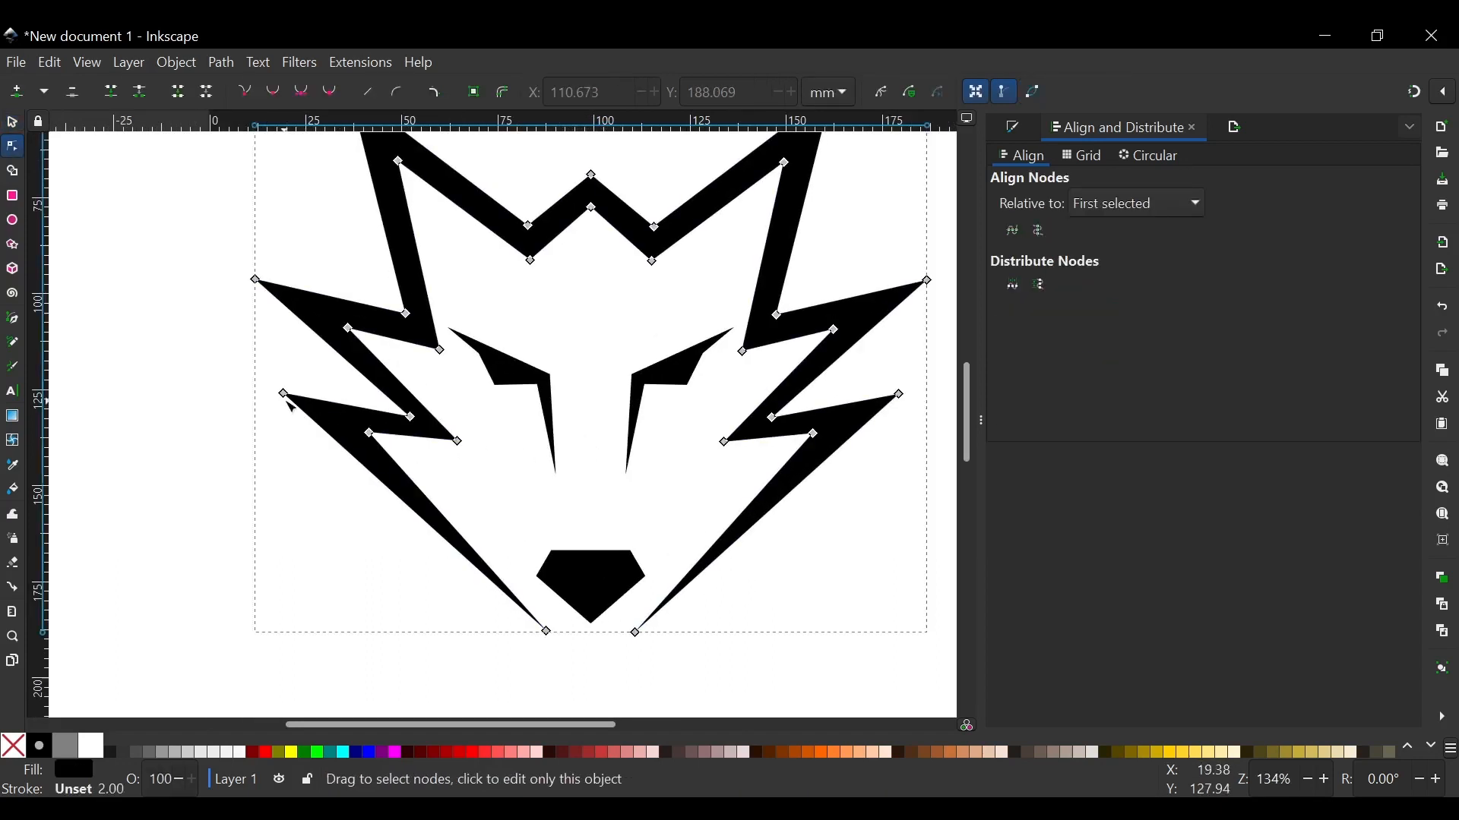
{"action": "left_click", "coordinate": [285, 395]}
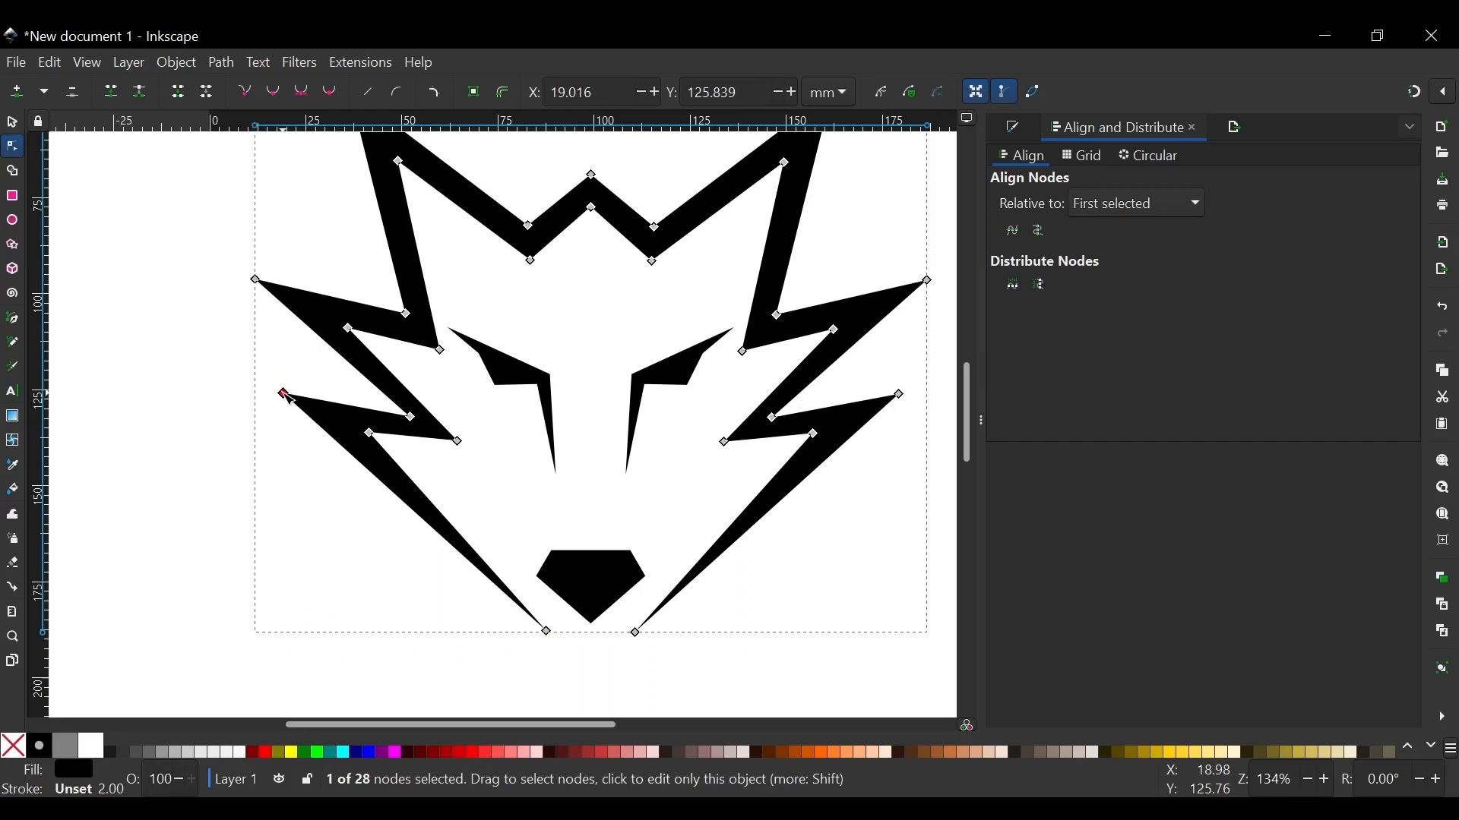
{"action": "left_click_drag", "start_coordinate": [285, 395], "coordinate": [291, 395]}
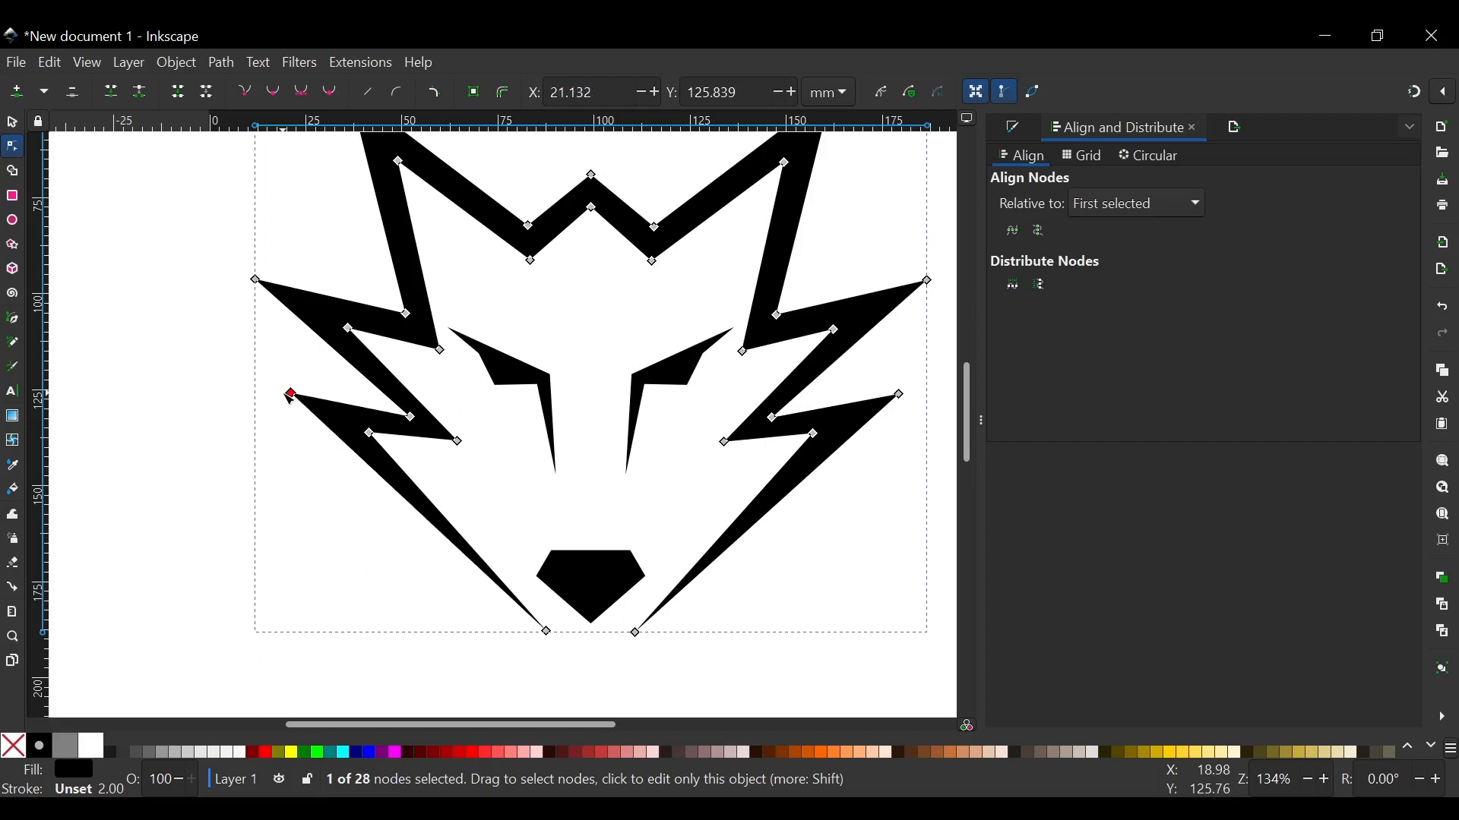
Move the outer tip node of the lower right cheek spike inward to about X 177.1 mm, and deselect the outline.
{"action": "left_click", "coordinate": [899, 395]}
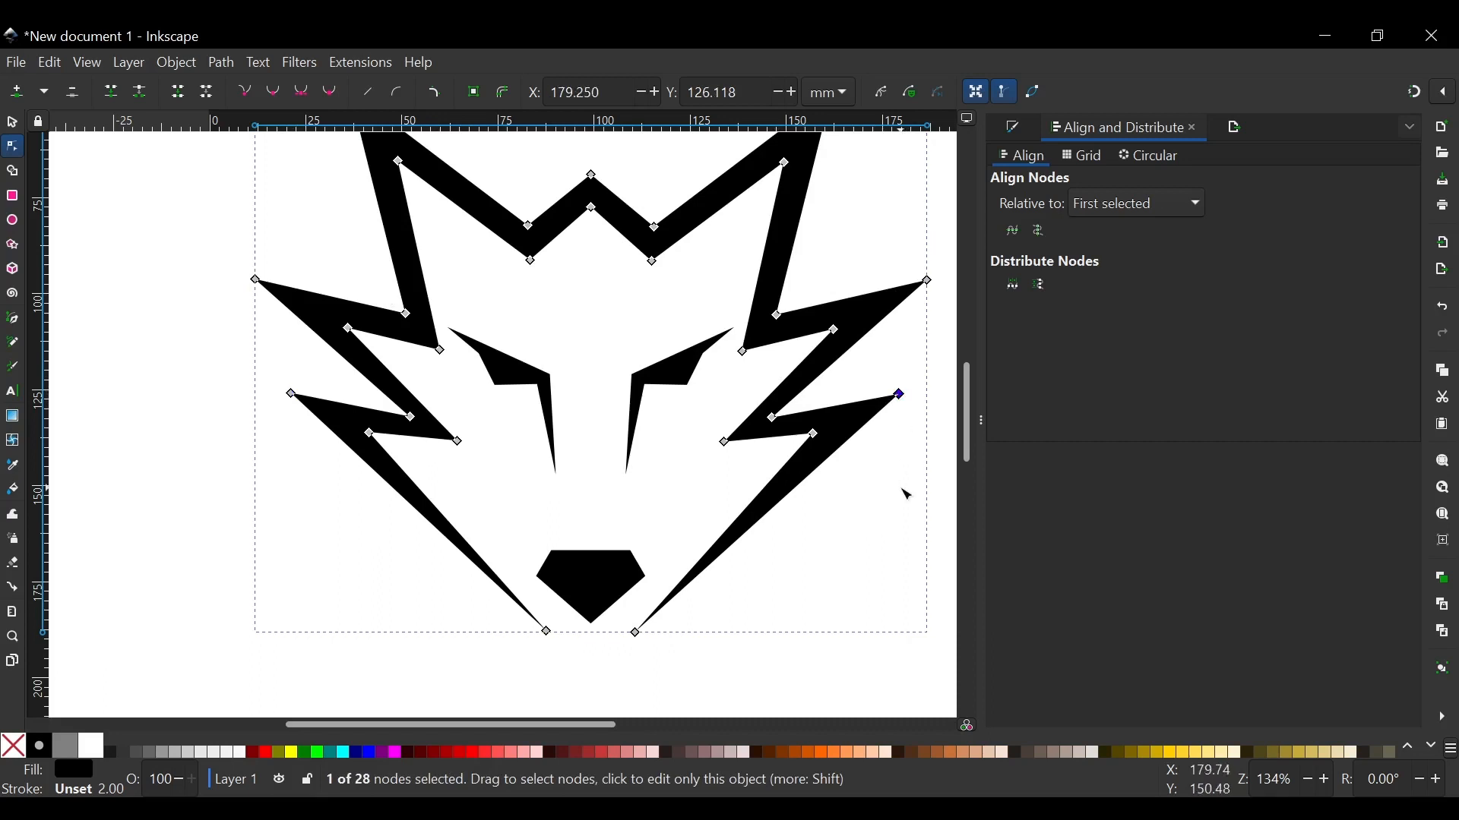
{"action": "key", "text": "Left"}
{"action": "key", "text": "Left"}
{"action": "key", "text": "Left"}
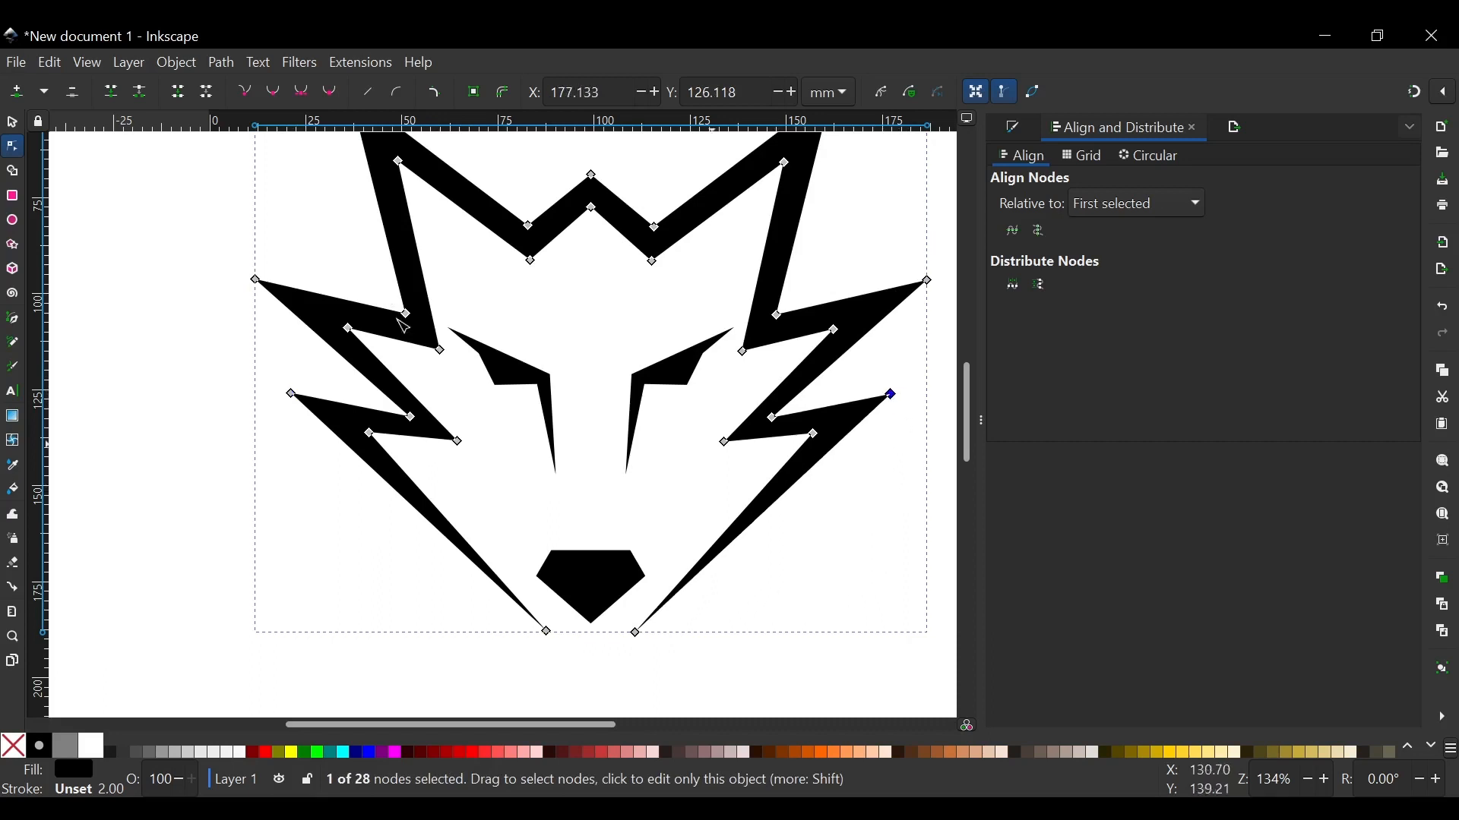
{"action": "left_click", "coordinate": [12, 122]}
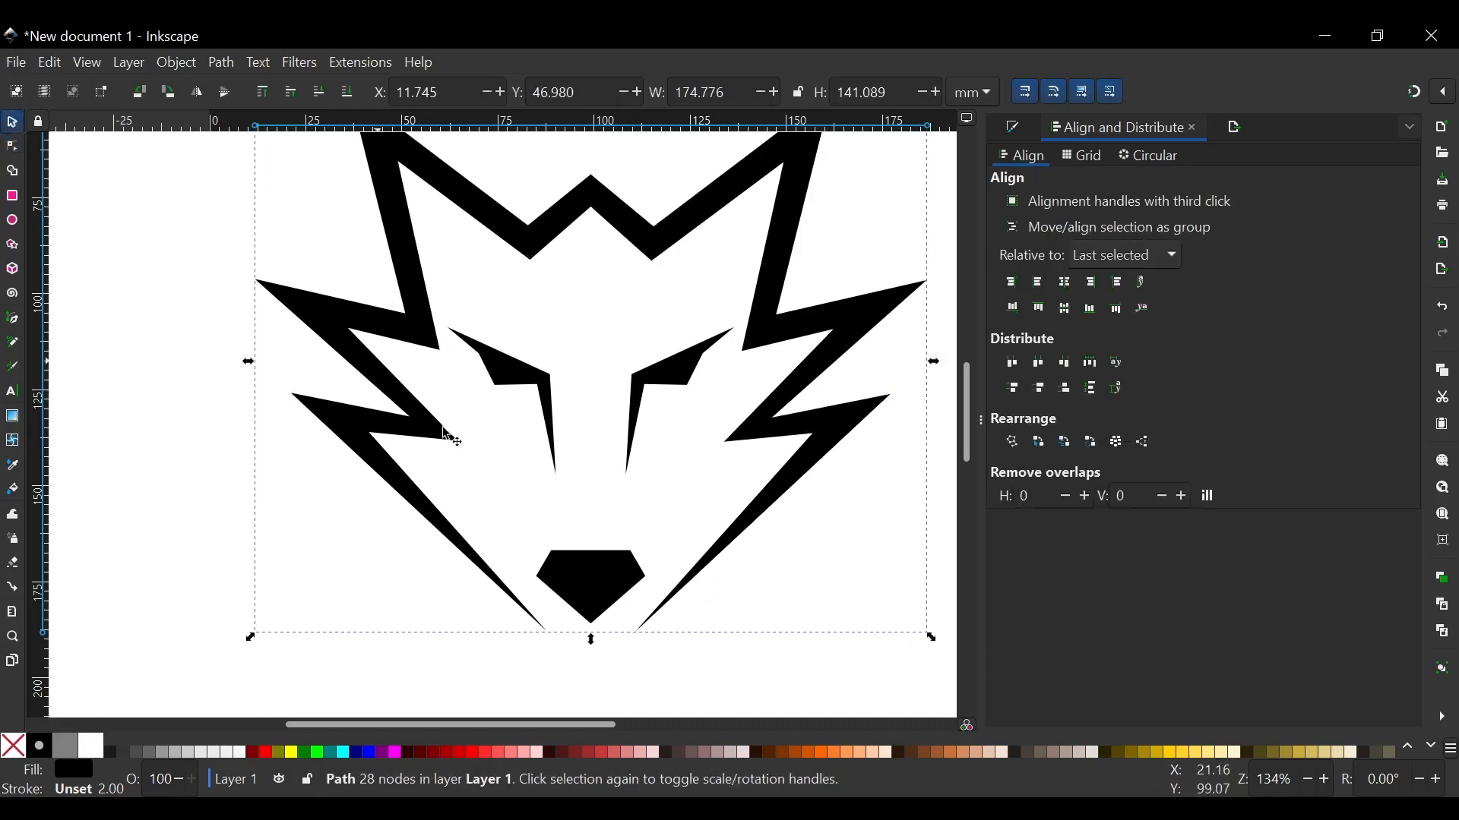
{"action": "left_click", "coordinate": [599, 676]}
{"action": "scroll", "coordinate": [599, 676], "scroll_direction": "down", "scroll_amount": 2}
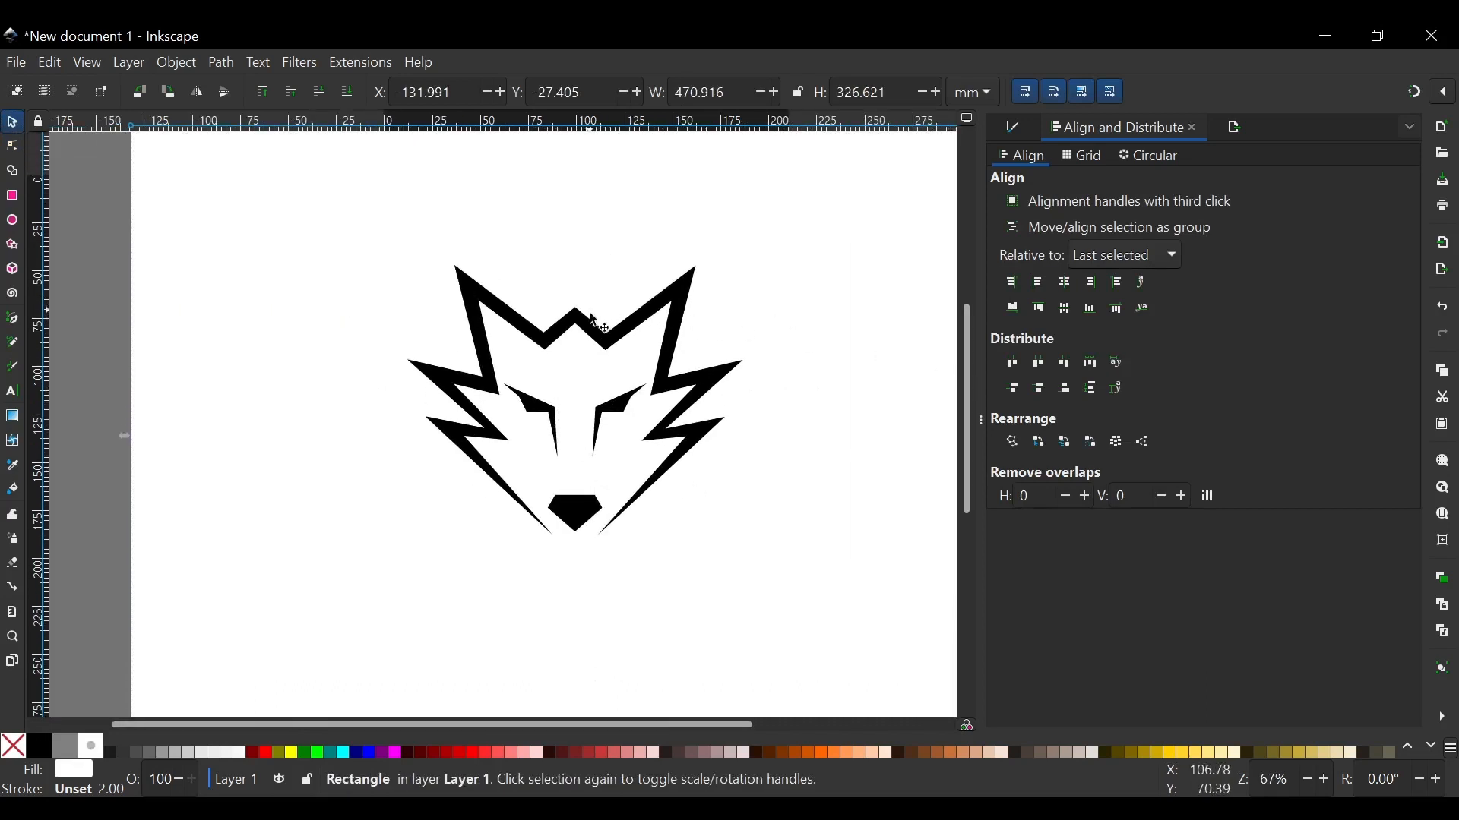
{"action": "scroll", "coordinate": [601, 330], "scroll_direction": "up", "scroll_amount": 2}
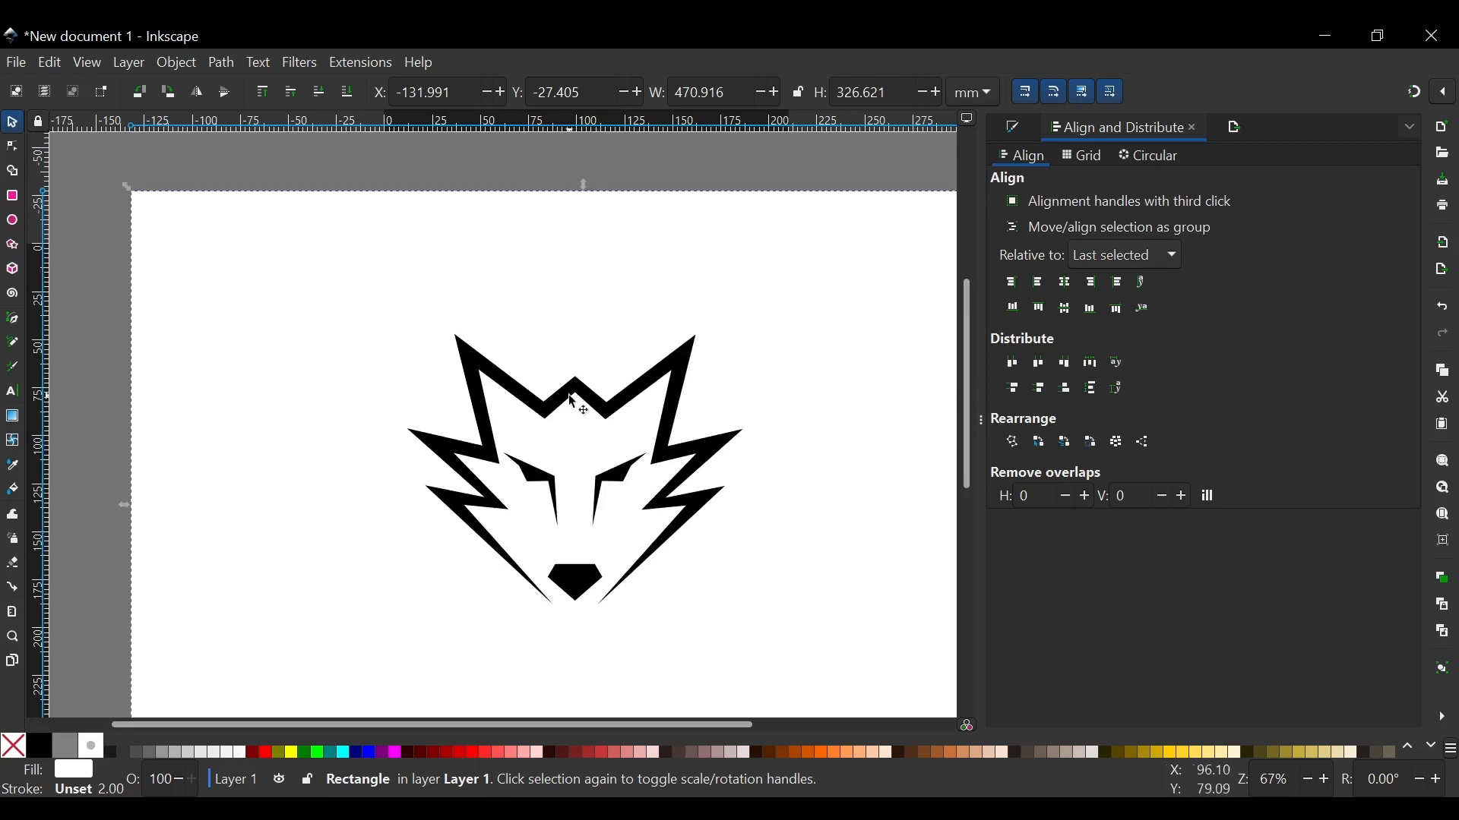